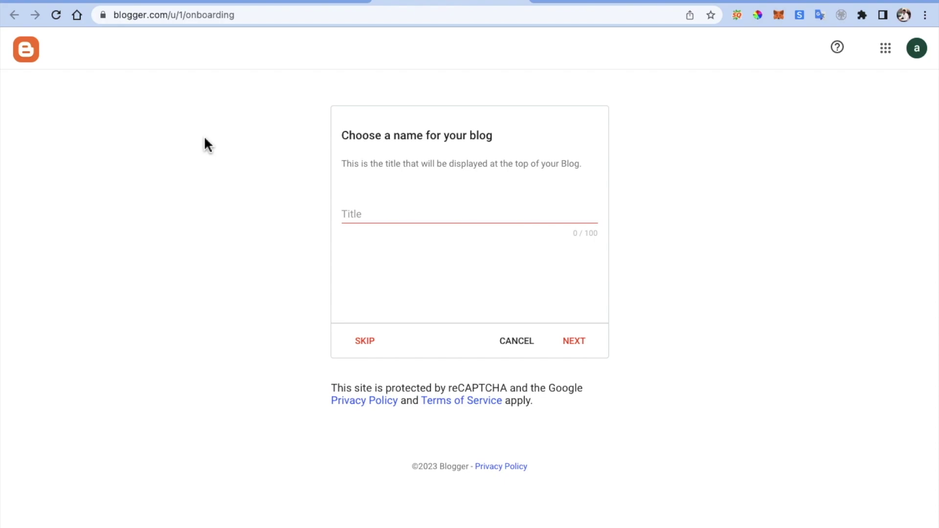
# Name the new blog "Xyz Daily Life" and proceed to choosing its URL
pyautogui.click(396, 213)
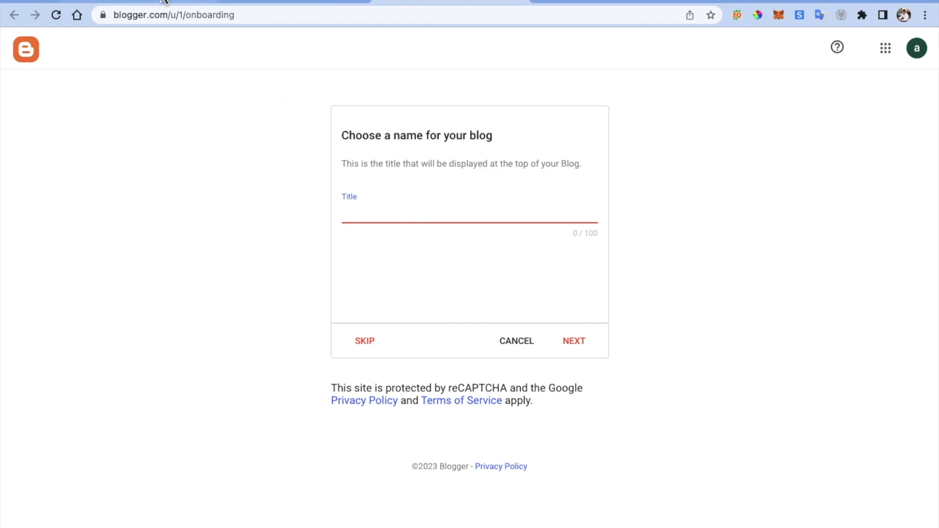
pyautogui.click(117, 1)
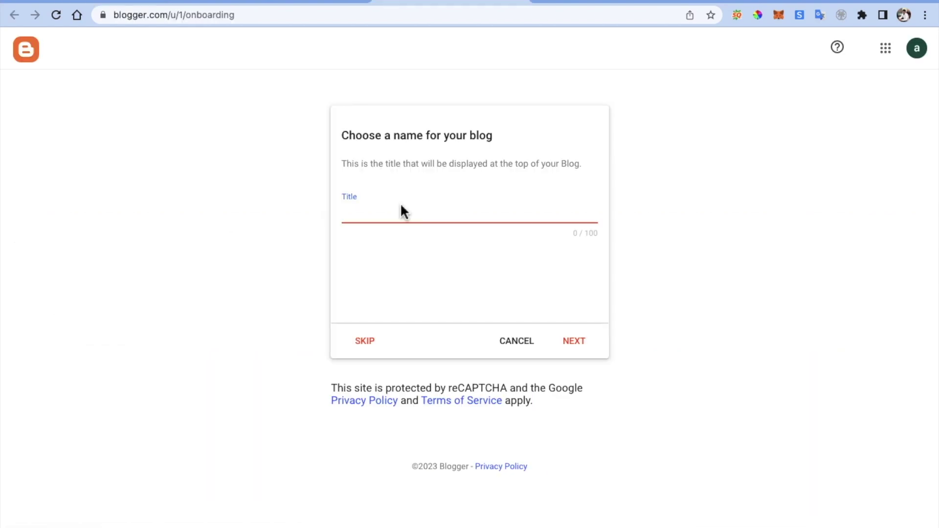
pyautogui.write('Xyz Daily Life')
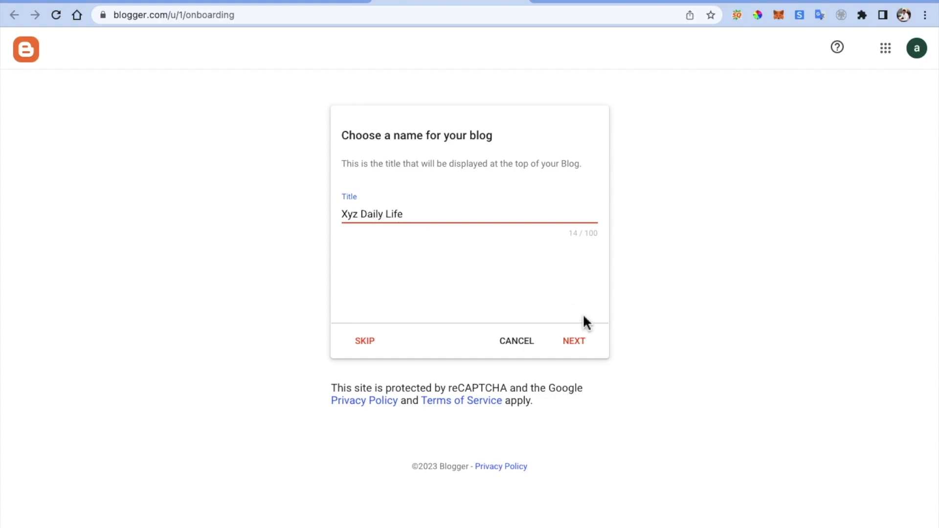
pyautogui.click(575, 341)
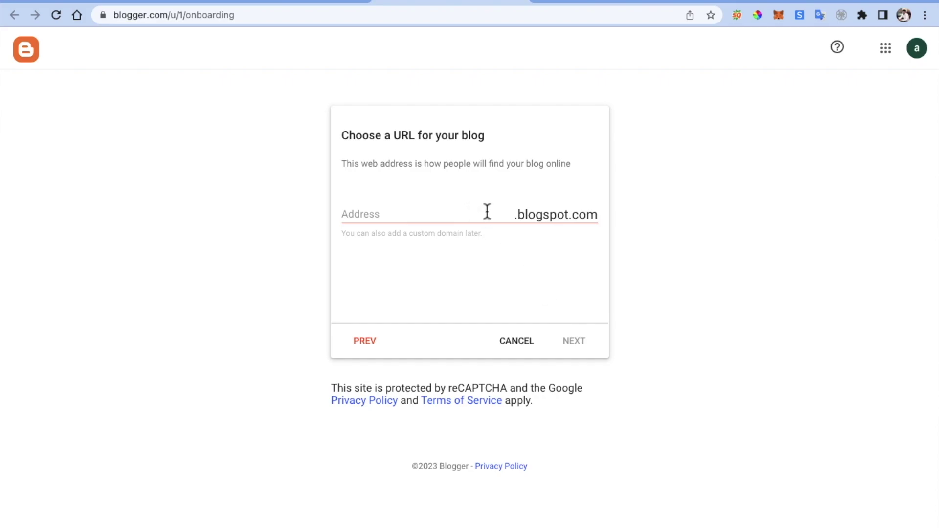
# Set the blog's address to xyzdailylife.blogspot.com and proceed to the display name
pyautogui.click(437, 215)
pyautogui.write('xyzdailylife')
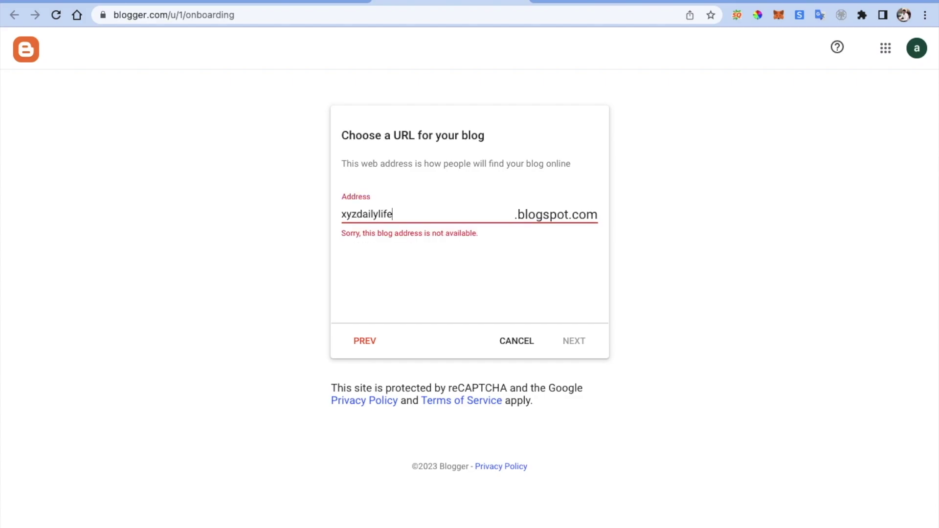
pyautogui.click(447, 258)
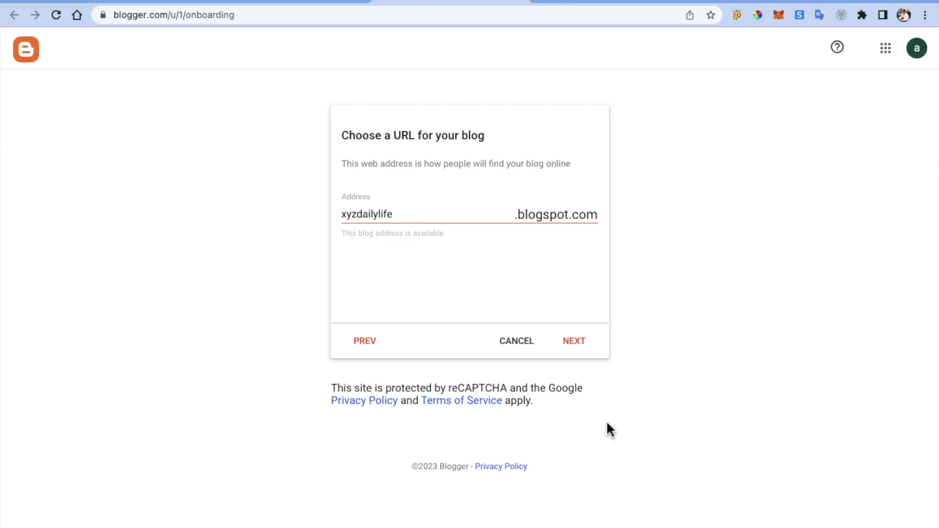
pyautogui.moveTo(399, 215); pyautogui.dragTo(360, 208)
pyautogui.press('BackSpace')
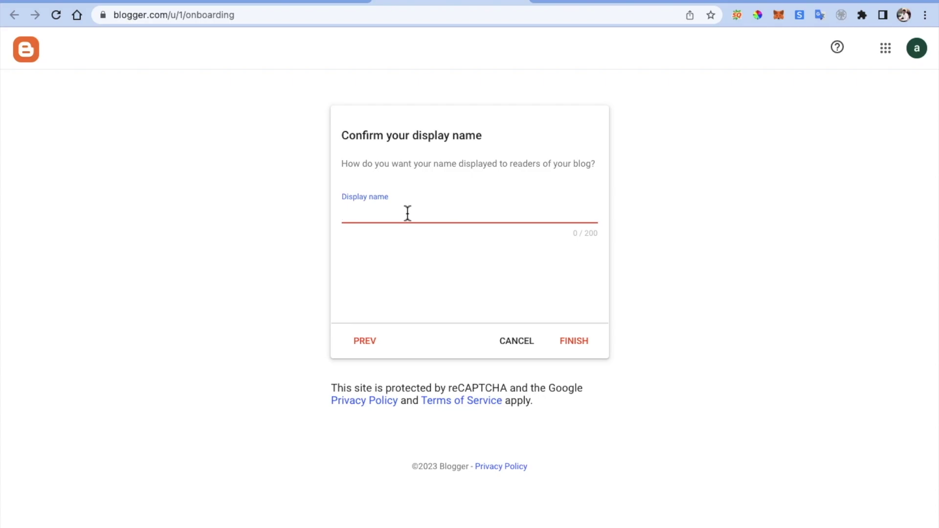
# Set the display name to "XYZ Daily Life", finish creating the blog, and dismiss the European Union cookie notice
pyautogui.write('XYZ Daily Life')
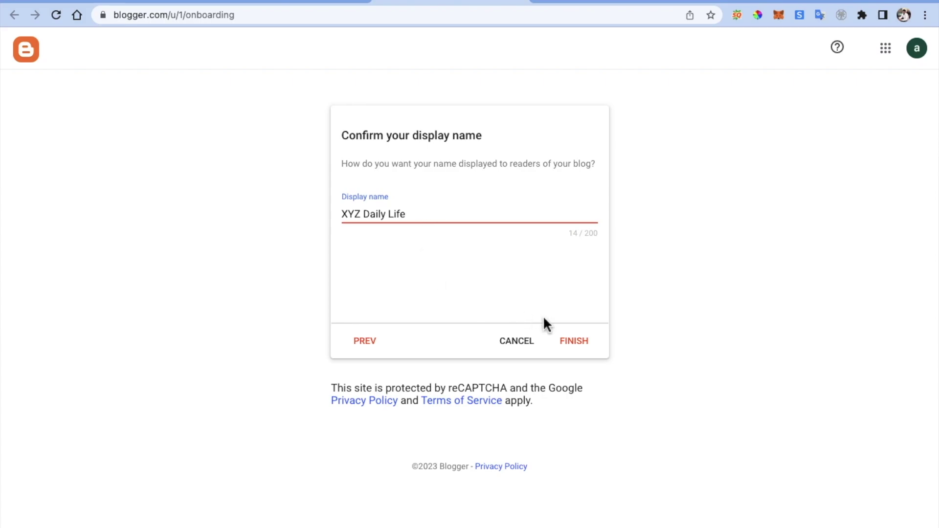
pyautogui.click(574, 345)
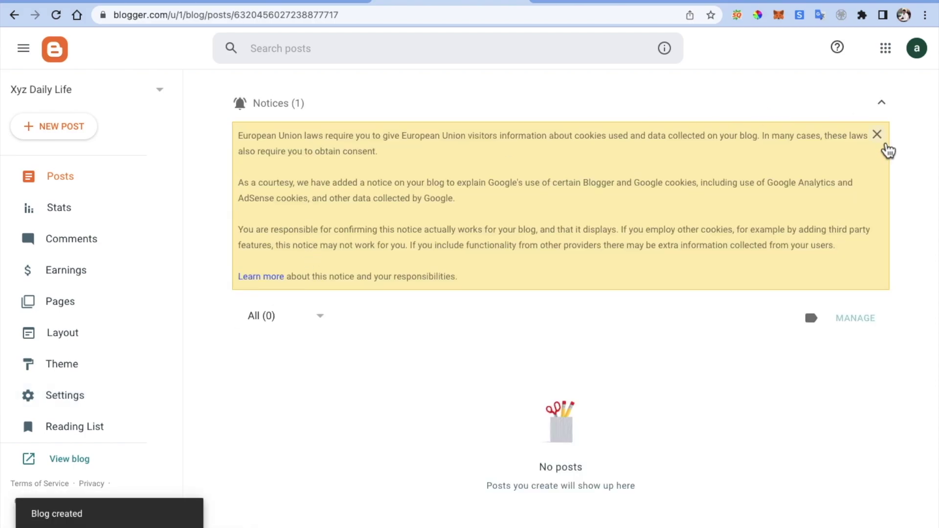
pyautogui.click(886, 138)
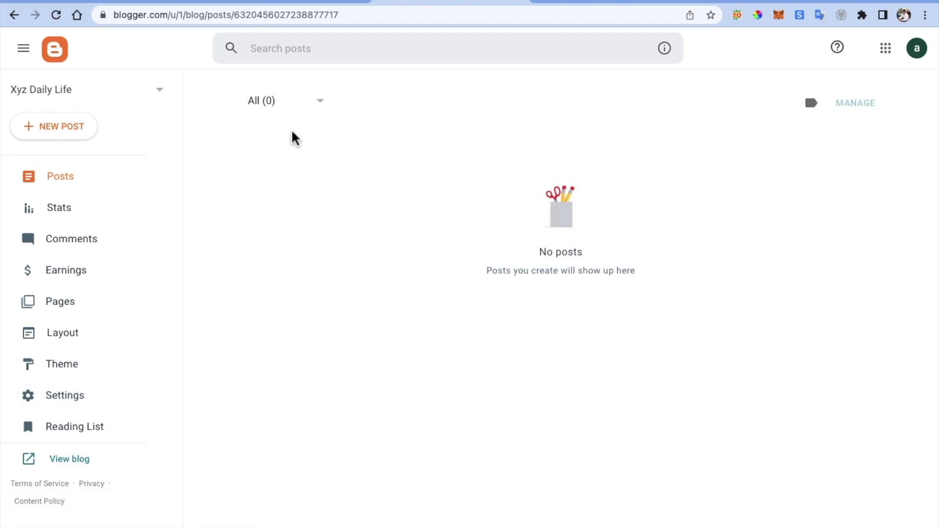
# View the new blog's live page, and check the template files in the Amazing Affiliate Blogger Template folder in Finder
pyautogui.click(73, 460)
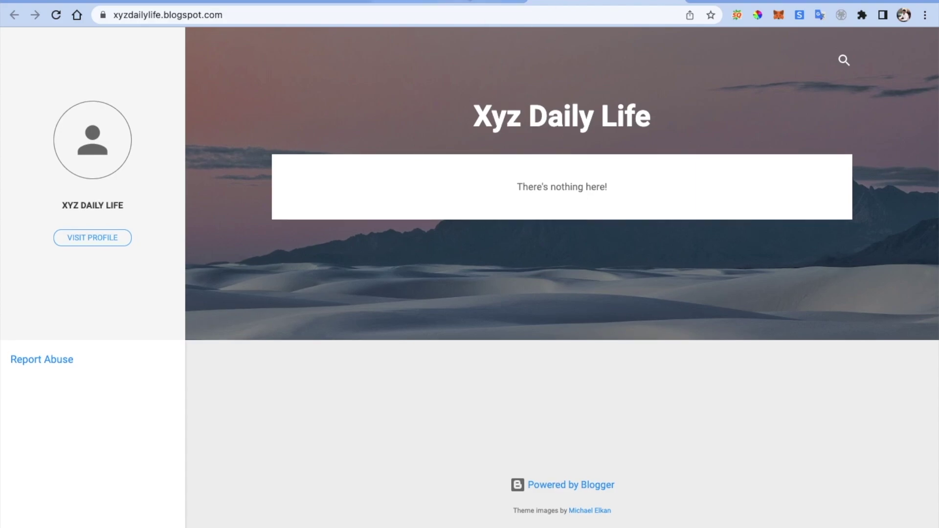
pyautogui.click(430, 2)
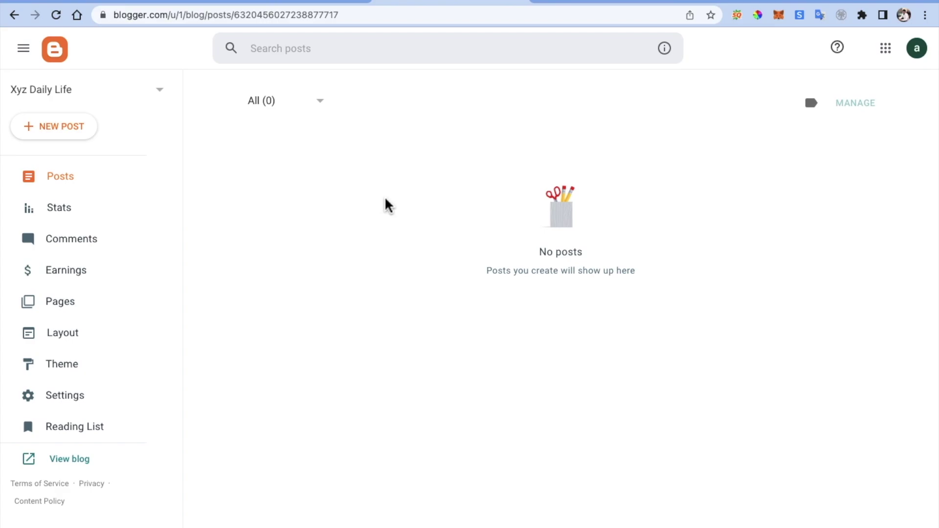
pyautogui.press('super+Tab')
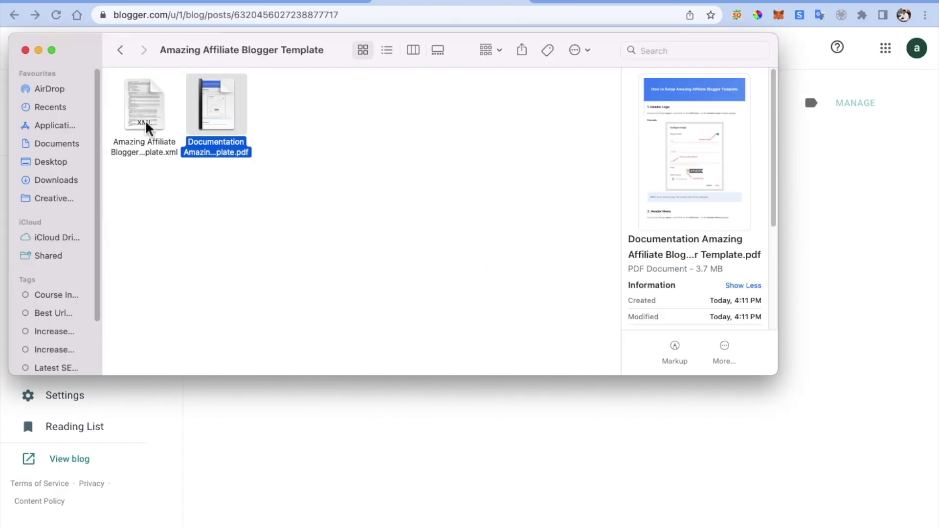
pyautogui.click(171, 408)
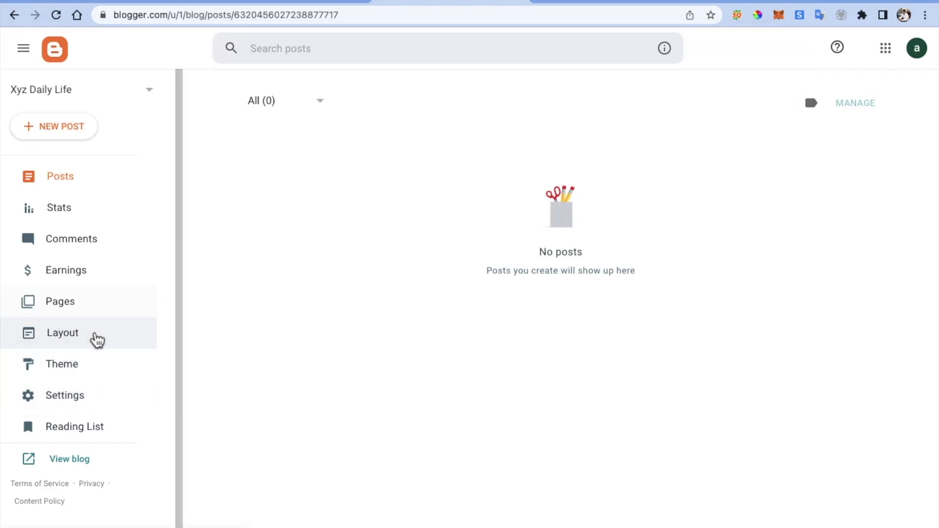
# Switch the blog's theme to the first generation Classic theme without a backup
pyautogui.click(82, 370)
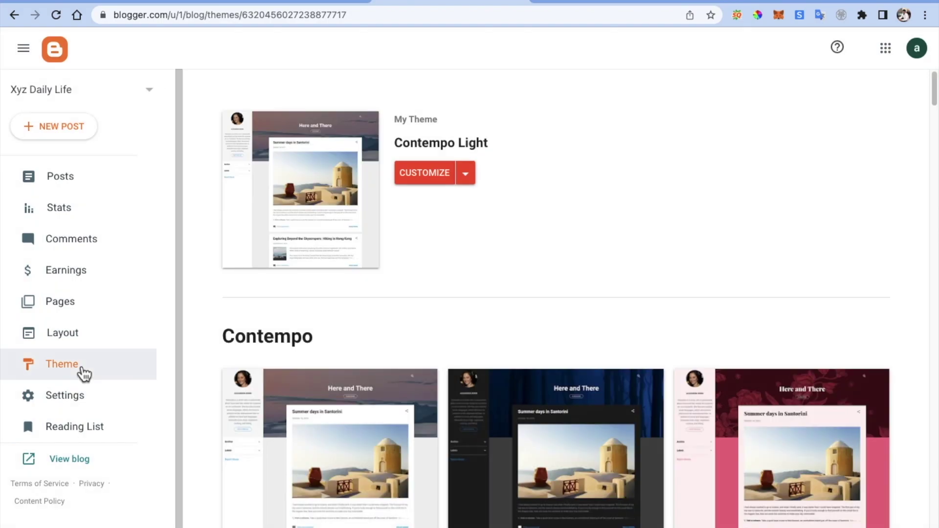
pyautogui.click(473, 183)
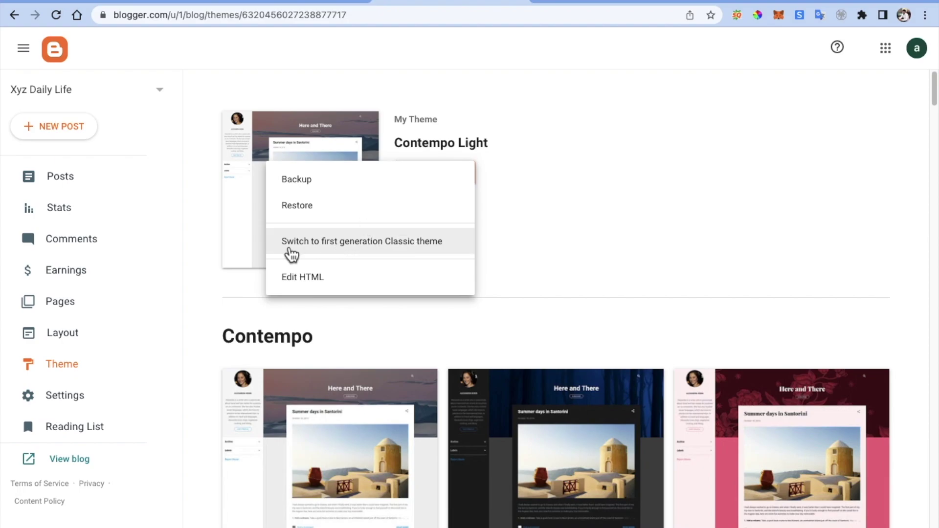
pyautogui.scroll(5, 361, 247)
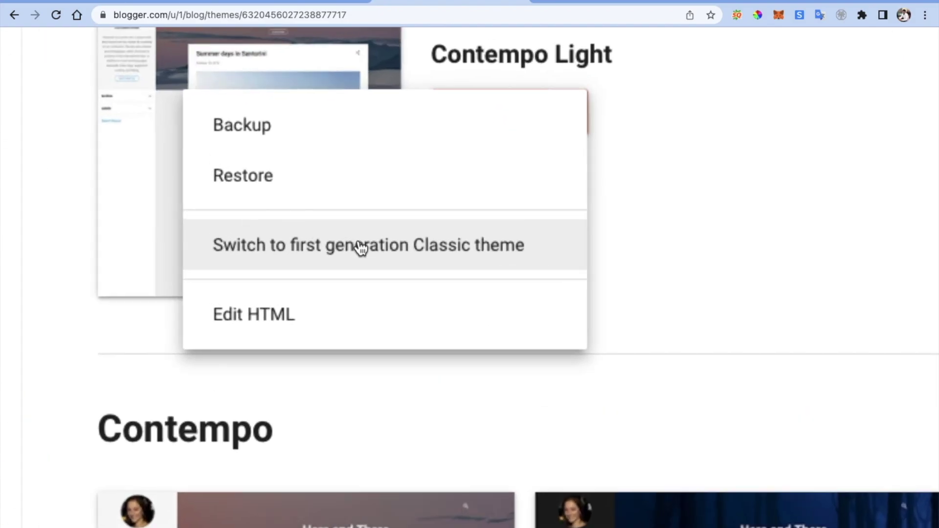
pyautogui.scroll(-5, 361, 247)
pyautogui.click(319, 249)
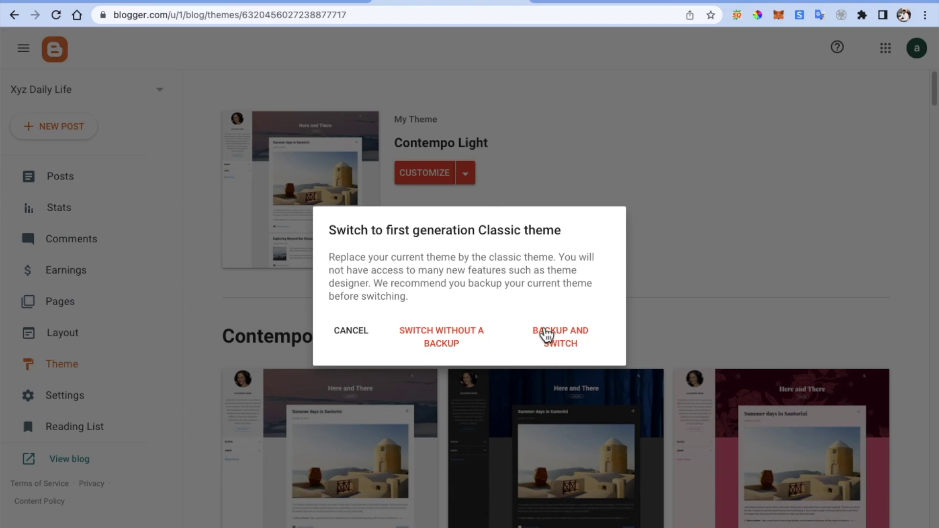
pyautogui.click(438, 338)
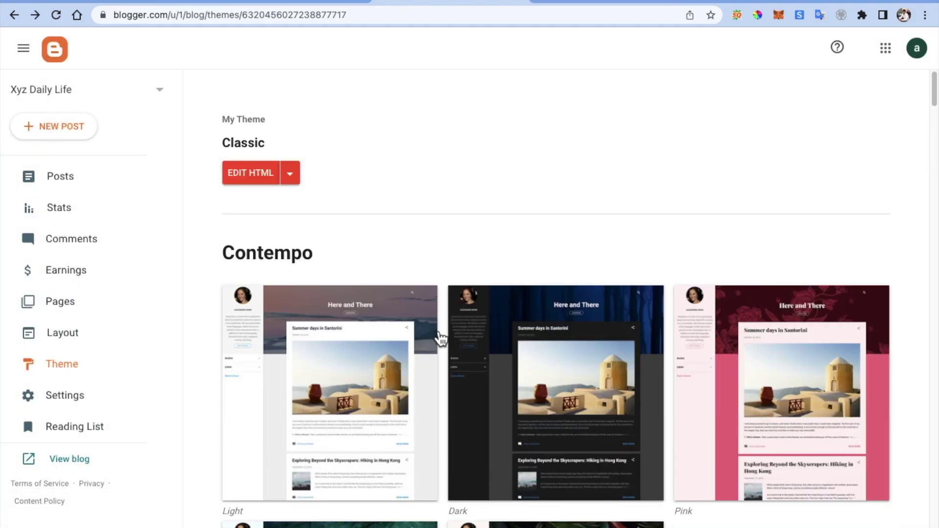
# Restore the blog's theme from the Amazing Affiliate Blogger Template XML file
pyautogui.click(293, 181)
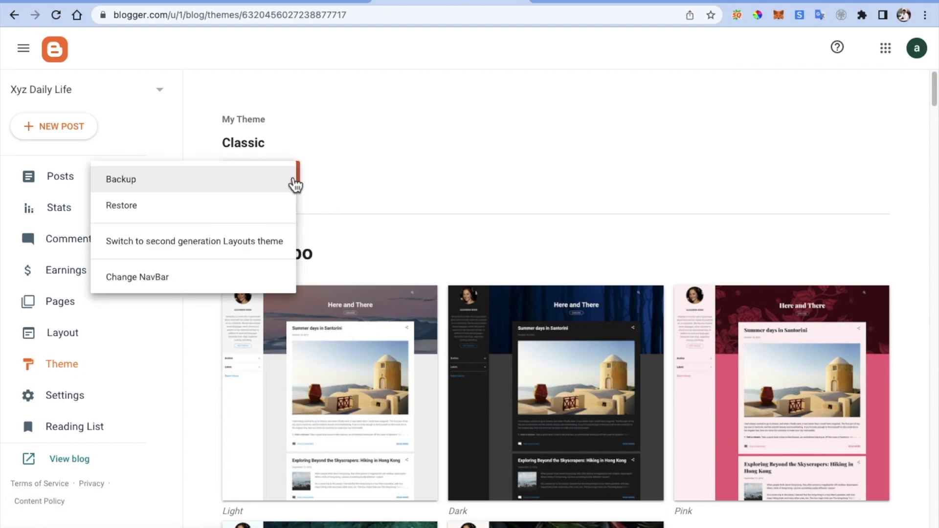
pyautogui.click(164, 216)
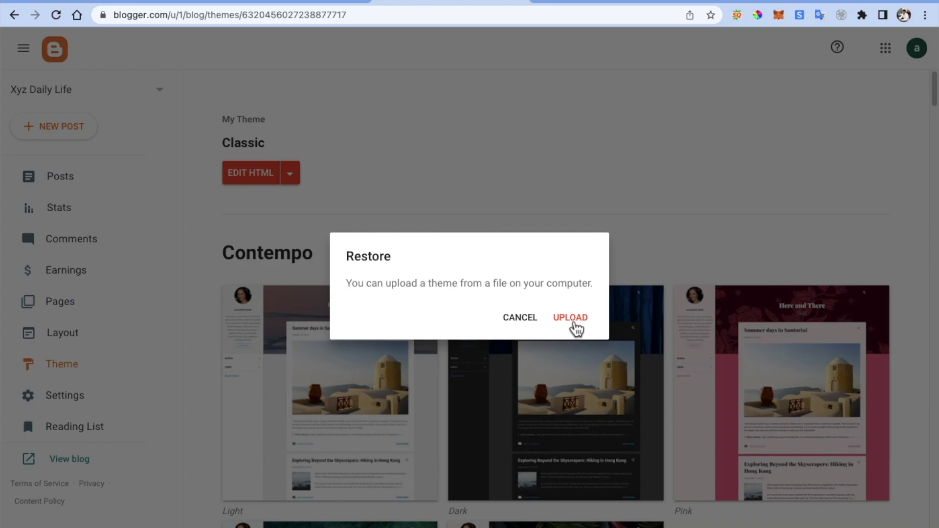
pyautogui.click(576, 323)
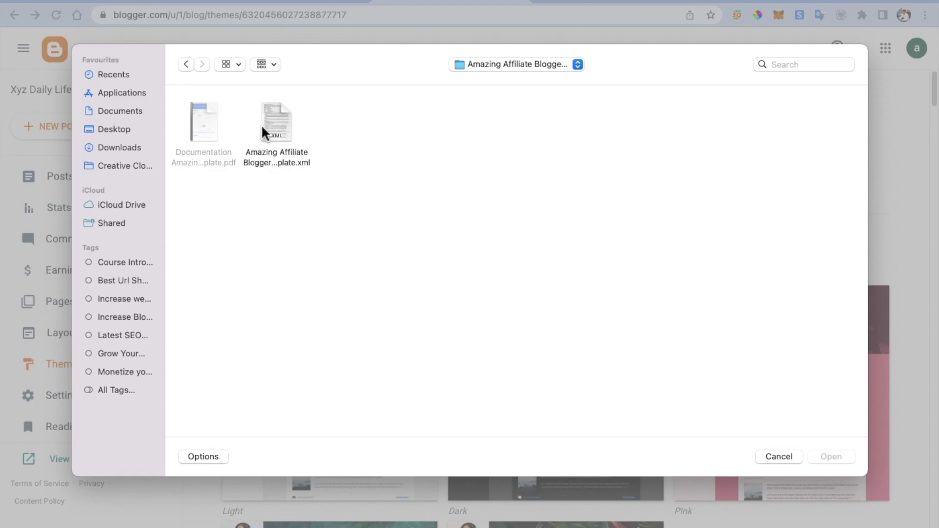
pyautogui.click(283, 138)
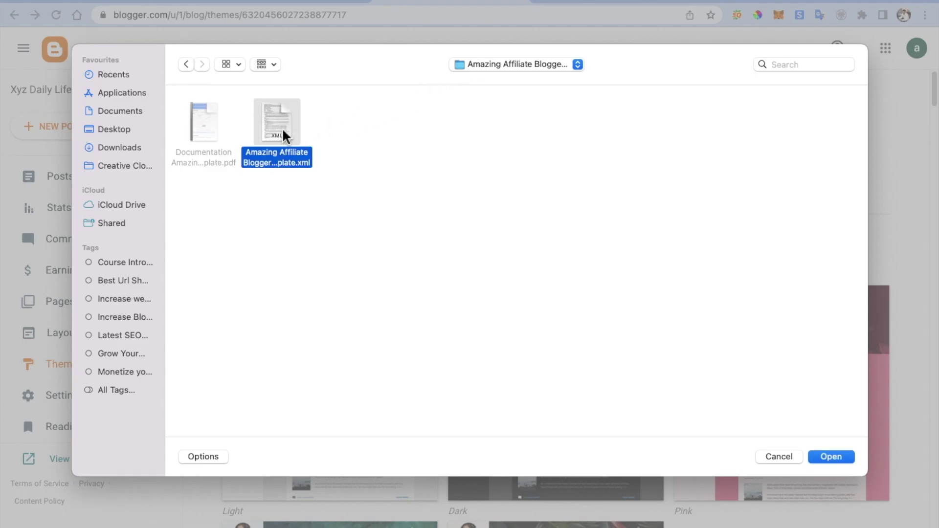
pyautogui.click(829, 457)
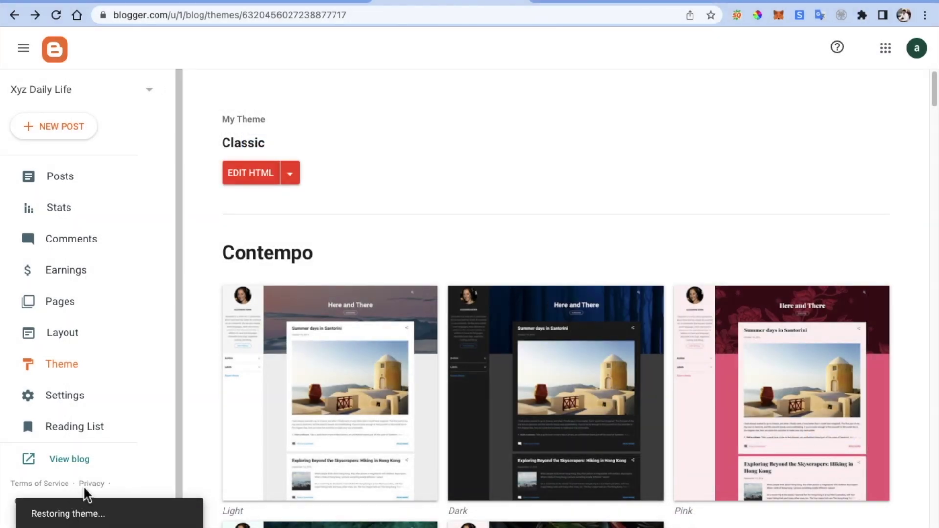
pyautogui.scroll(5, 99, 494)
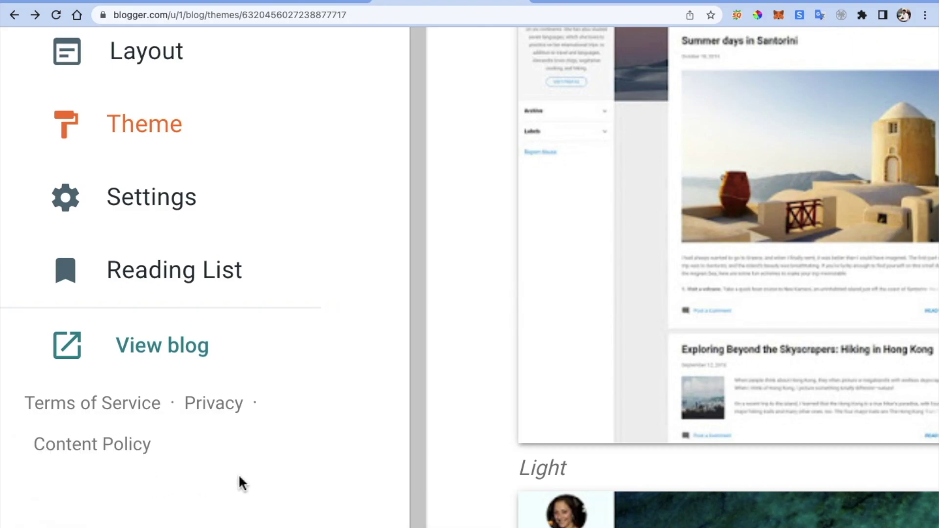
pyautogui.scroll(-5, 239, 481)
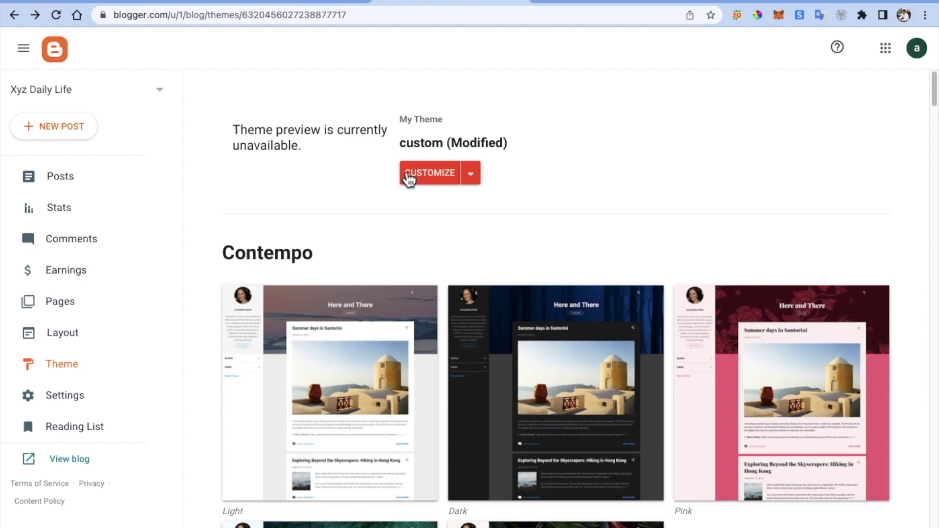
# Open the live blog with the uploaded theme and accept its cookie notice
pyautogui.click(547, 5)
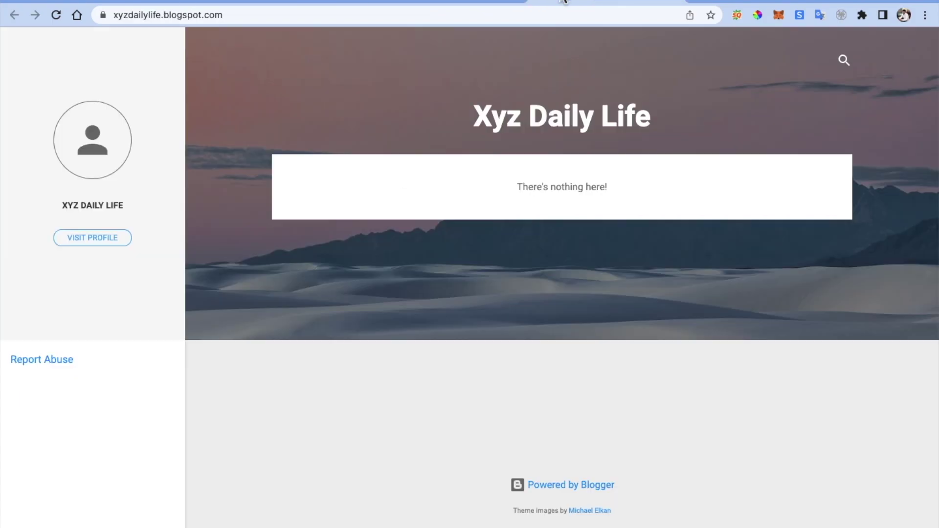
pyautogui.click(441, 3)
pyautogui.click(76, 465)
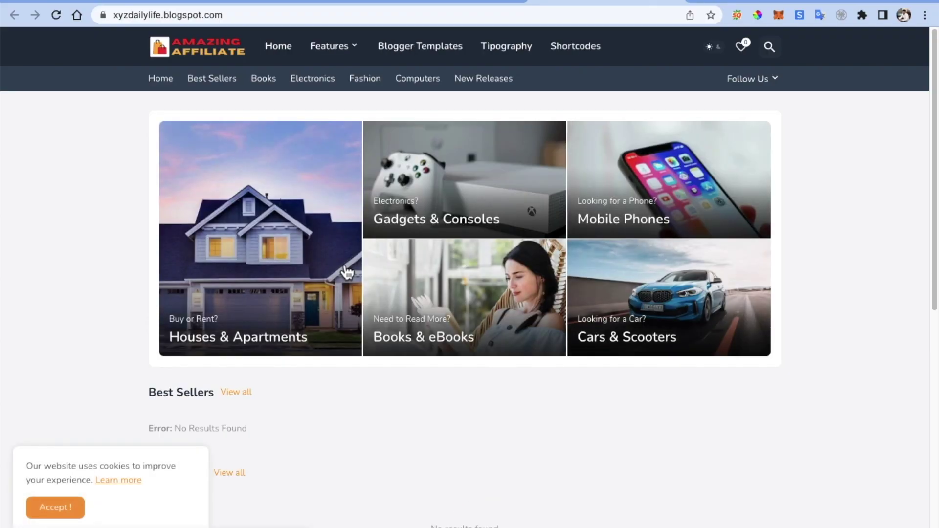
pyautogui.click(58, 509)
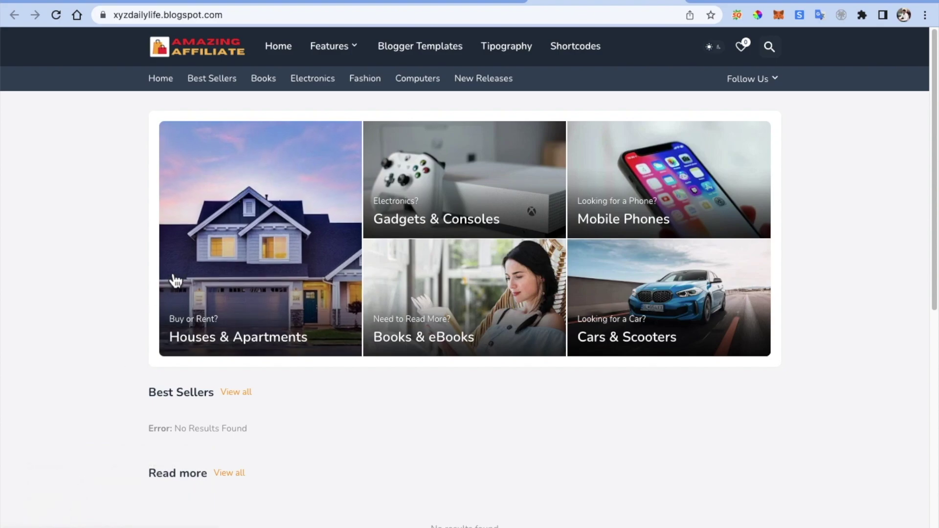
# Examine the live blog's home page from the category tiles through the product sections to the footer
pyautogui.scroll(-1, 175, 280)
pyautogui.scroll(-10, 175, 280)
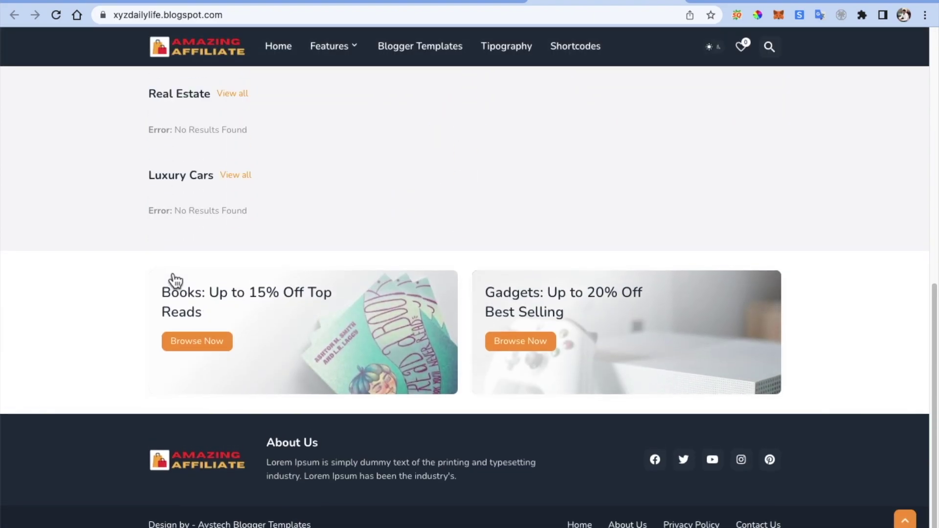
pyautogui.scroll(15, 176, 279)
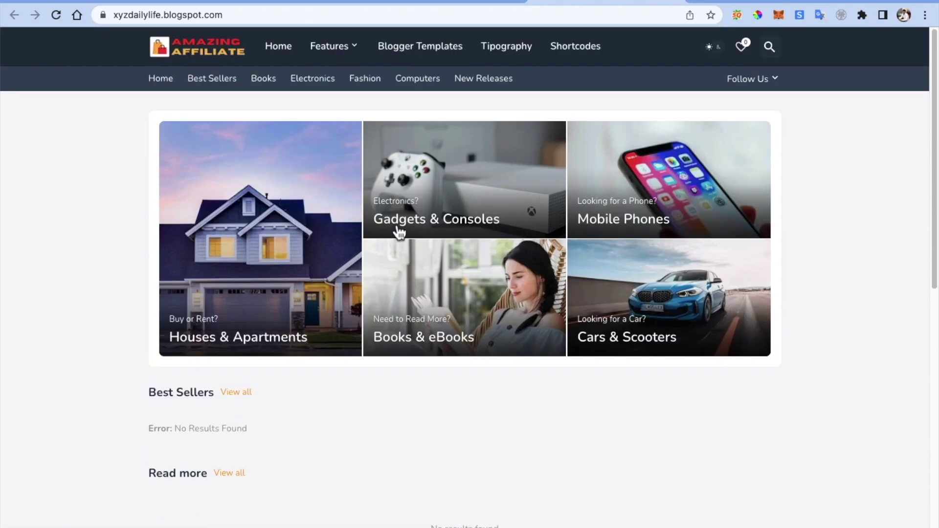
pyautogui.scroll(-3, 127, 280)
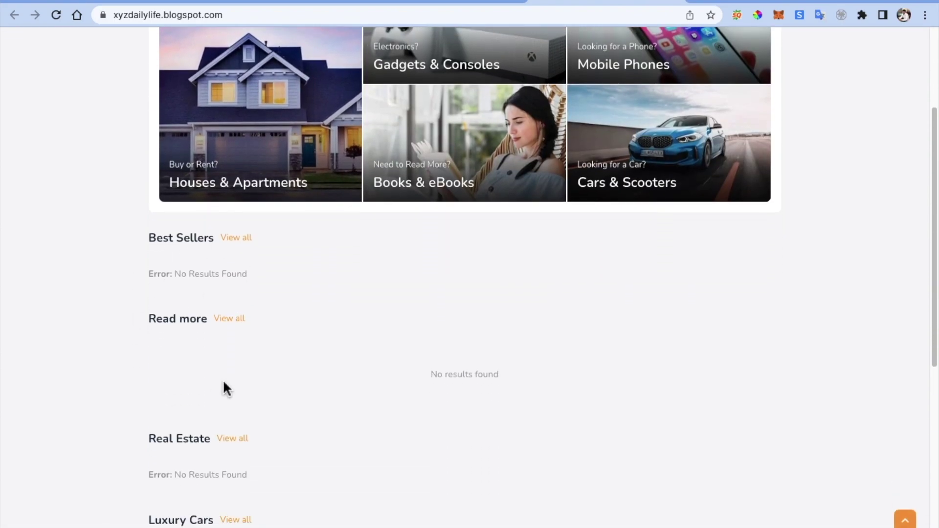
pyautogui.scroll(-3, 235, 331)
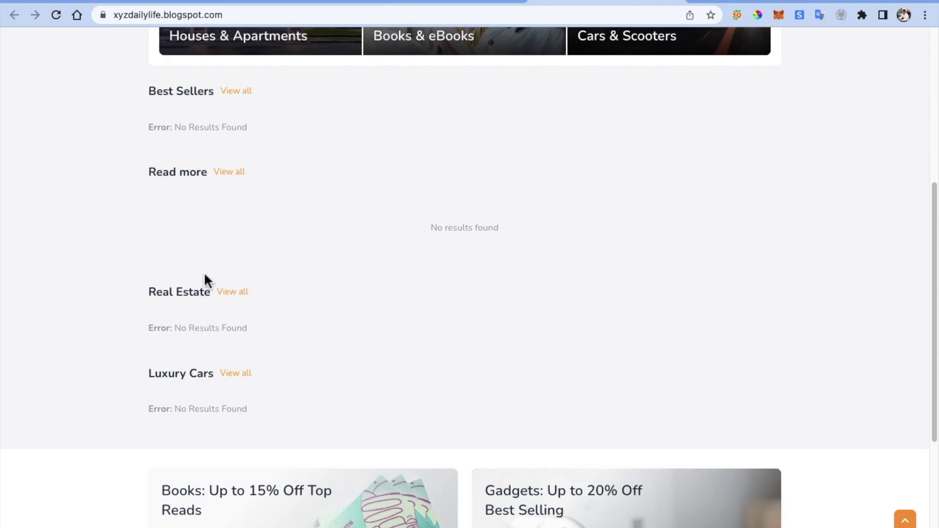
pyautogui.scroll(-4, 204, 279)
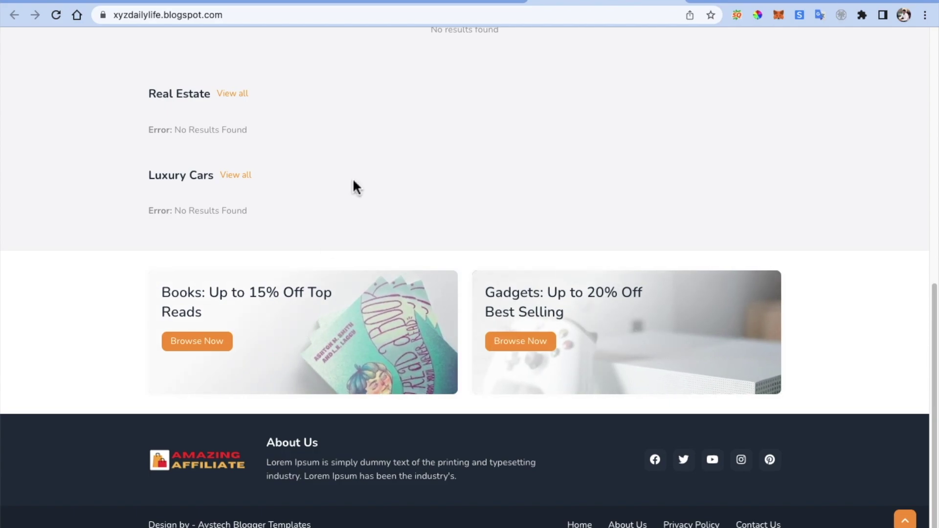
# Examine the template author's website from its banner to its footer, then return to the live blog
pyautogui.click(857, 3)
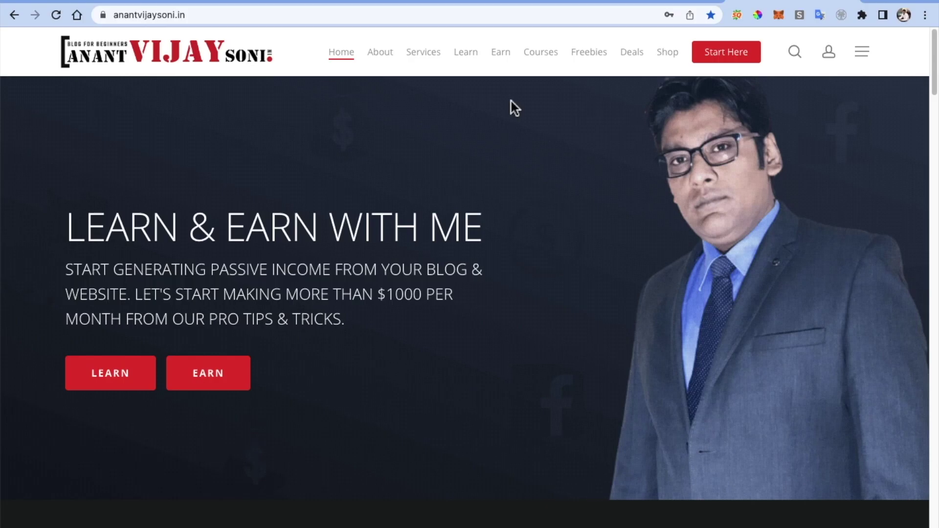
pyautogui.scroll(-20, 511, 101)
pyautogui.scroll(-20, 516, 111)
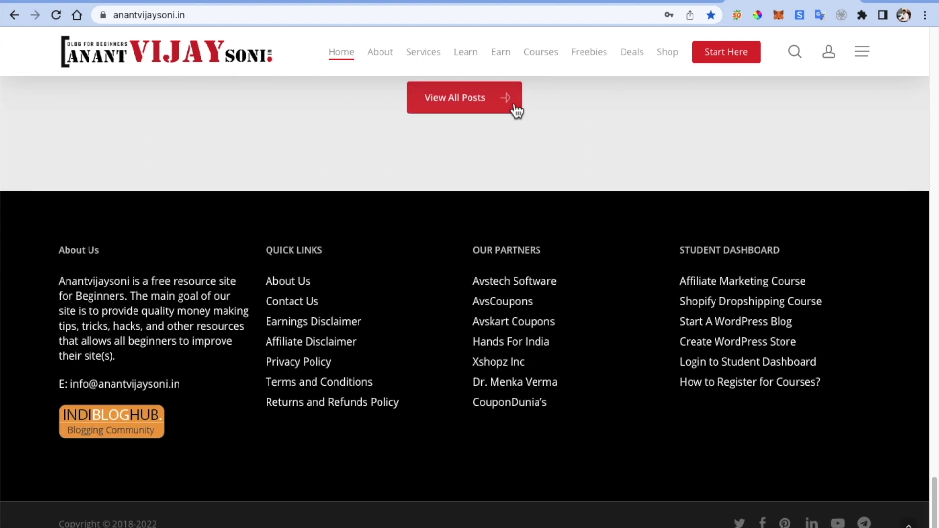
pyautogui.scroll(20, 517, 110)
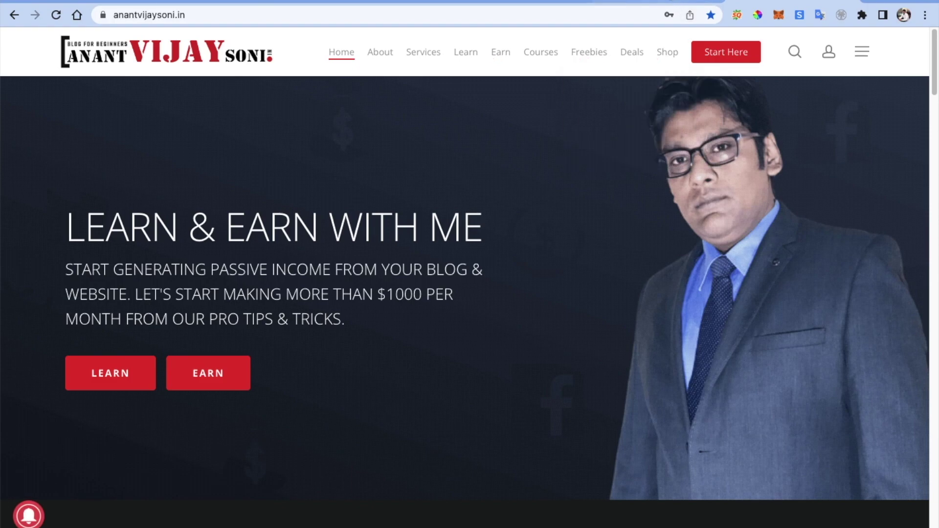
pyautogui.click(522, 2)
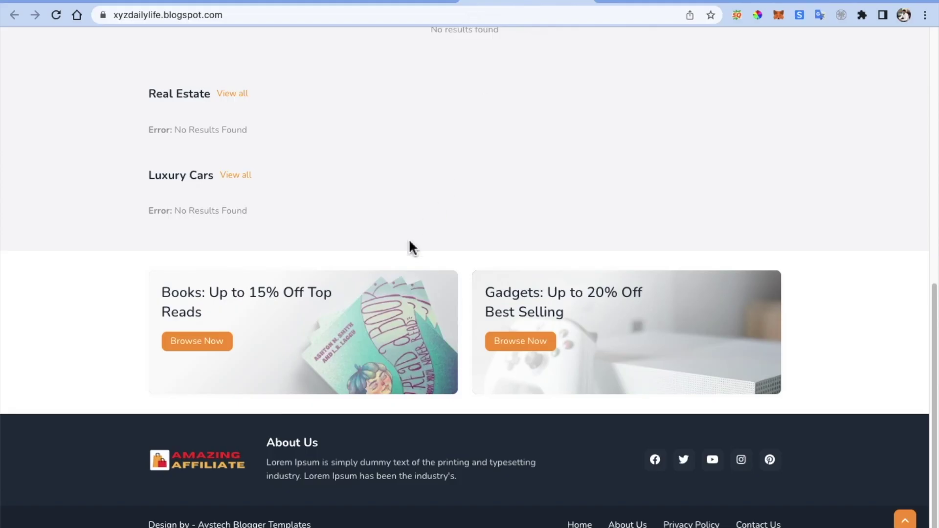
# View the top of the live blog's home page again and return to the blog's theme settings
pyautogui.scroll(20, 410, 241)
pyautogui.click(650, 2)
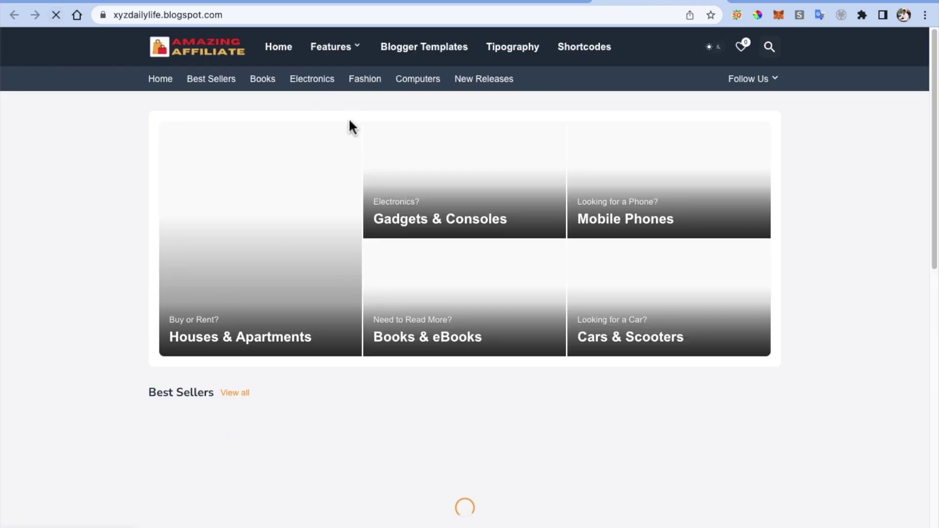
pyautogui.click(503, 2)
pyautogui.click(507, 3)
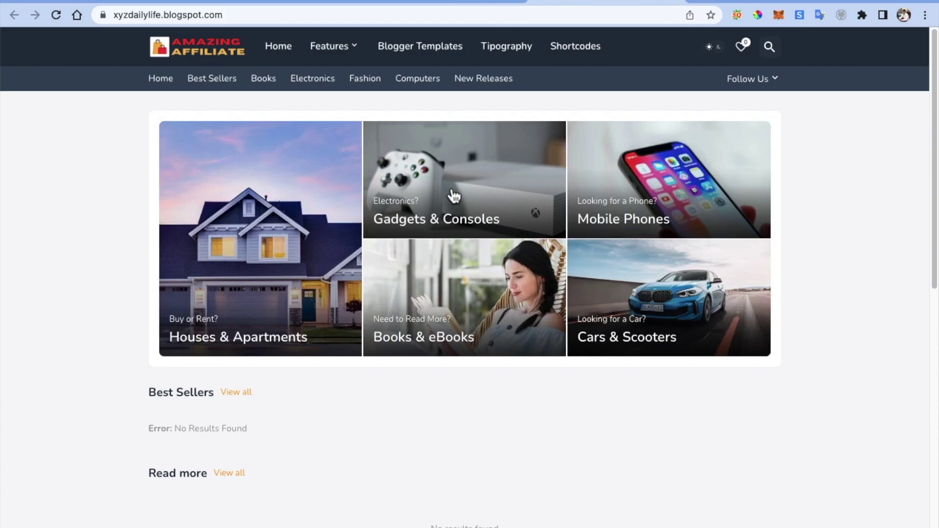
pyautogui.click(462, 3)
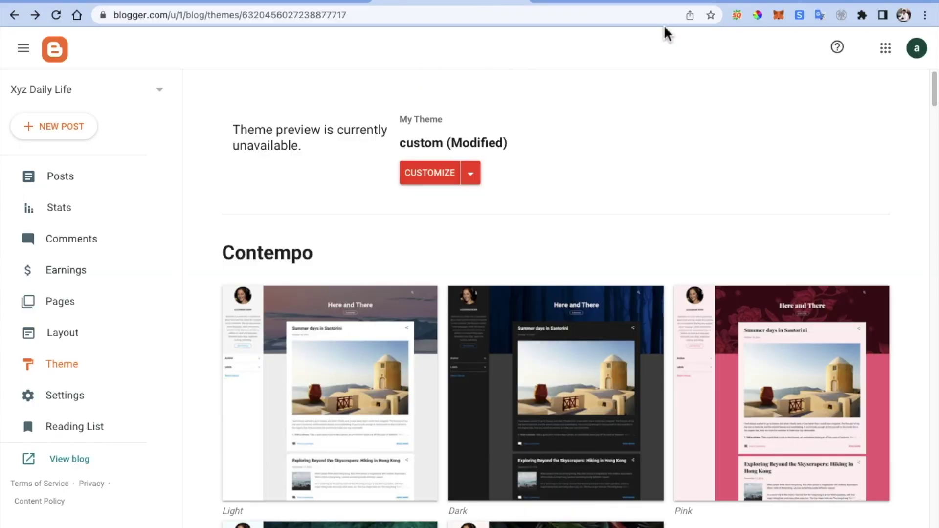
# Open the Documentation Amazing Affiliate Blogger Template PDF from its Finder folder in Google Chrome and view the Header Logo instructions
pyautogui.press('super+Tab')
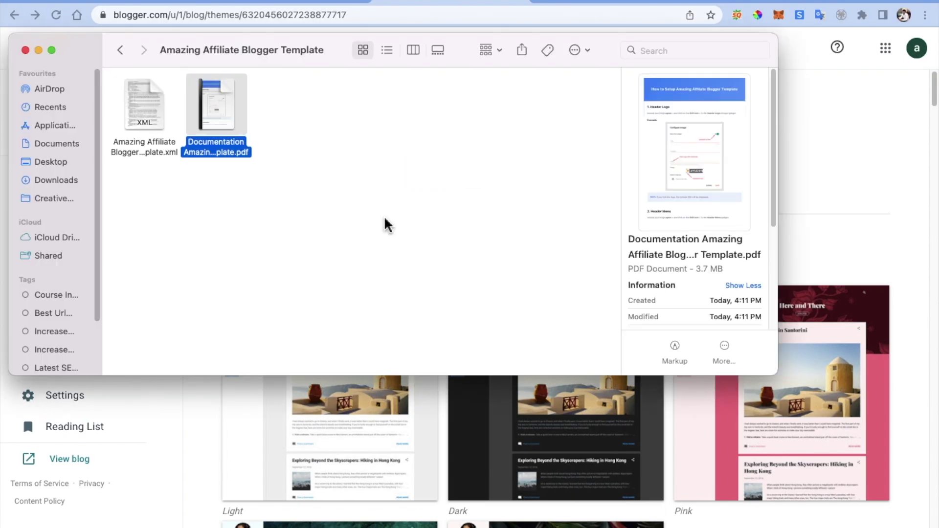
pyautogui.moveTo(238, 101)
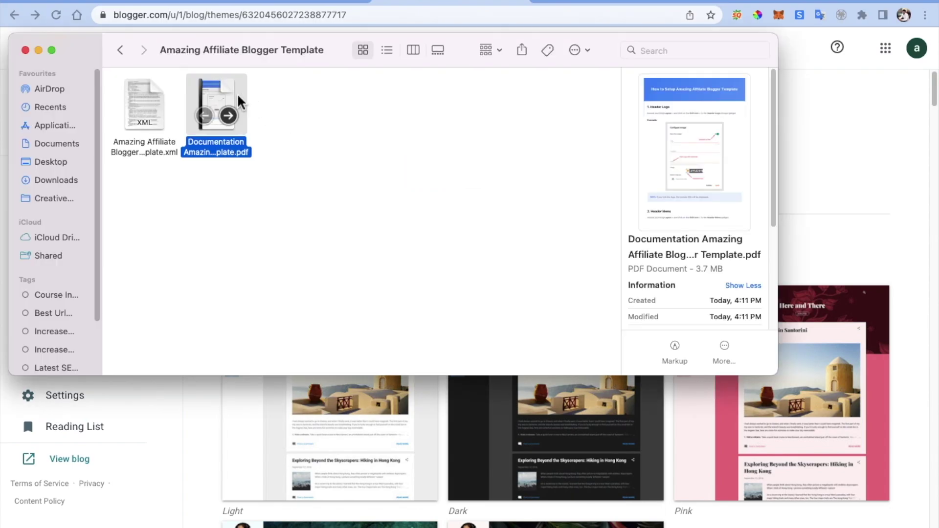
pyautogui.rightClick(211, 94)
pyautogui.moveTo(484, 114)
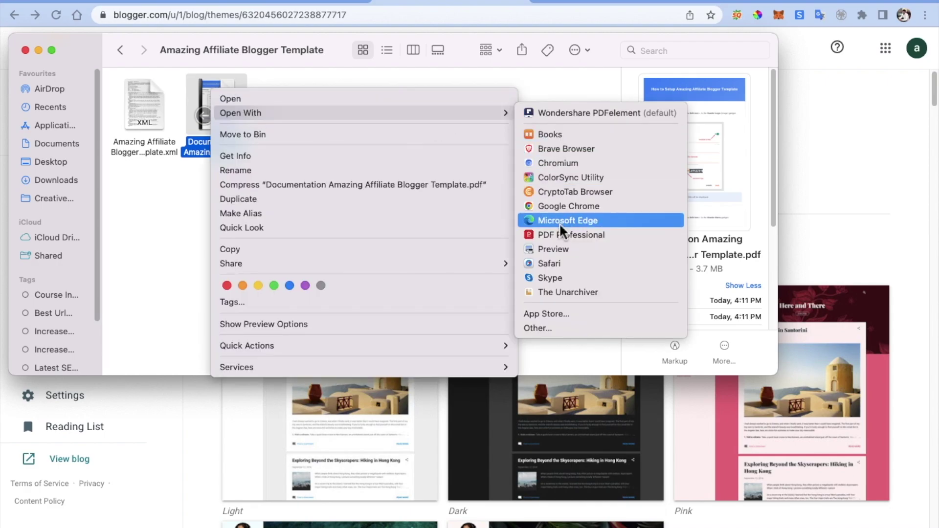
pyautogui.click(561, 206)
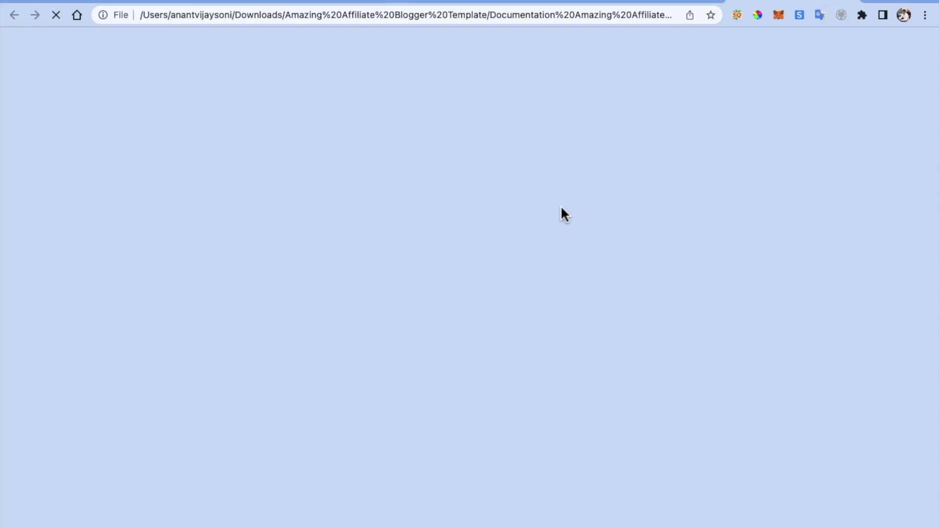
pyautogui.scroll(-1, 498, 171)
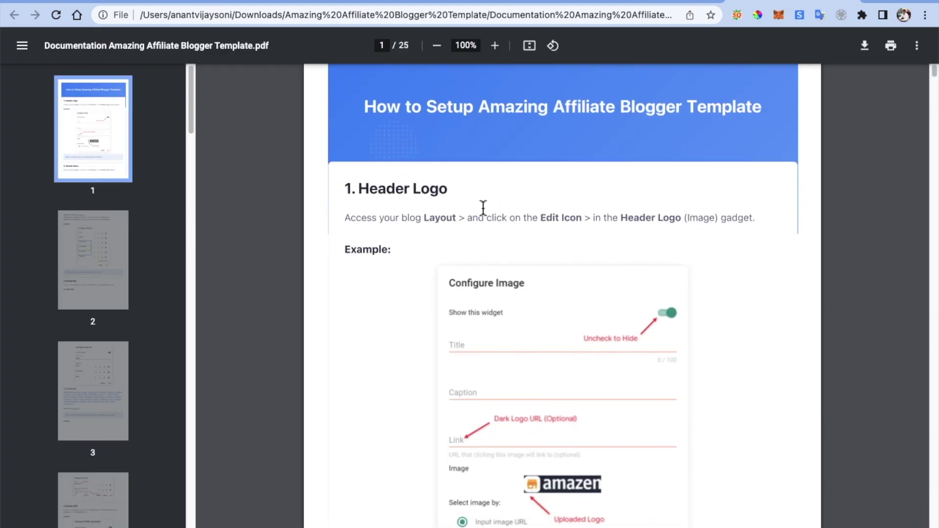
# Return to the Xyz Daily Life dashboard in Blogger and open the blog's layout at the header gadgets
pyautogui.click(532, 3)
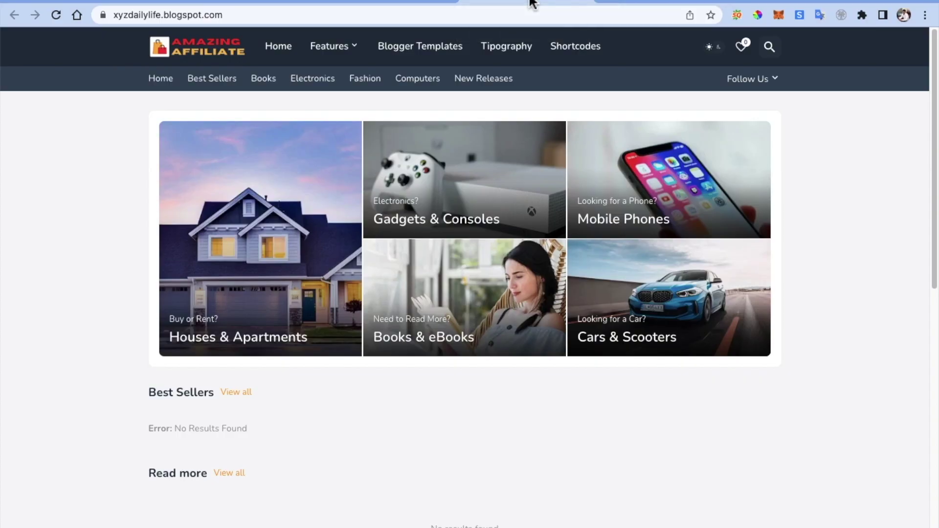
pyautogui.click(369, 2)
pyautogui.scroll(-1, 189, 154)
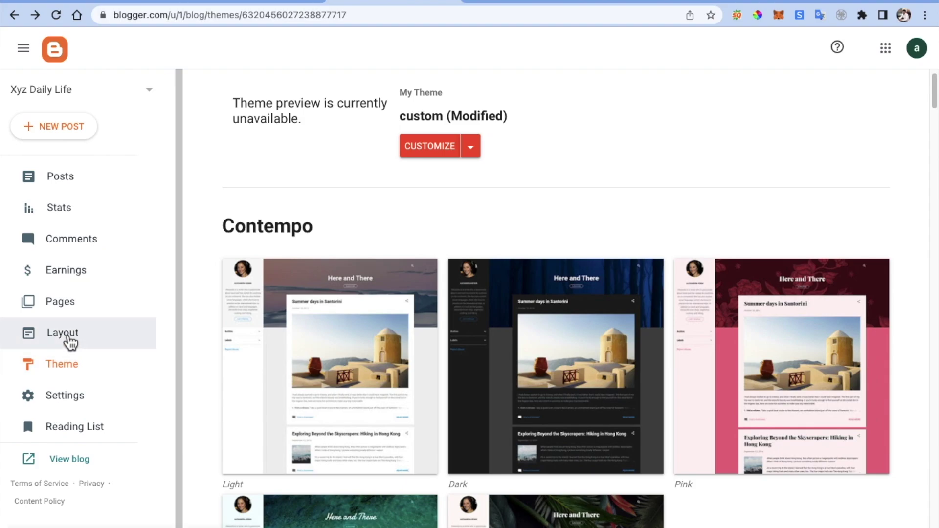
pyautogui.click(69, 335)
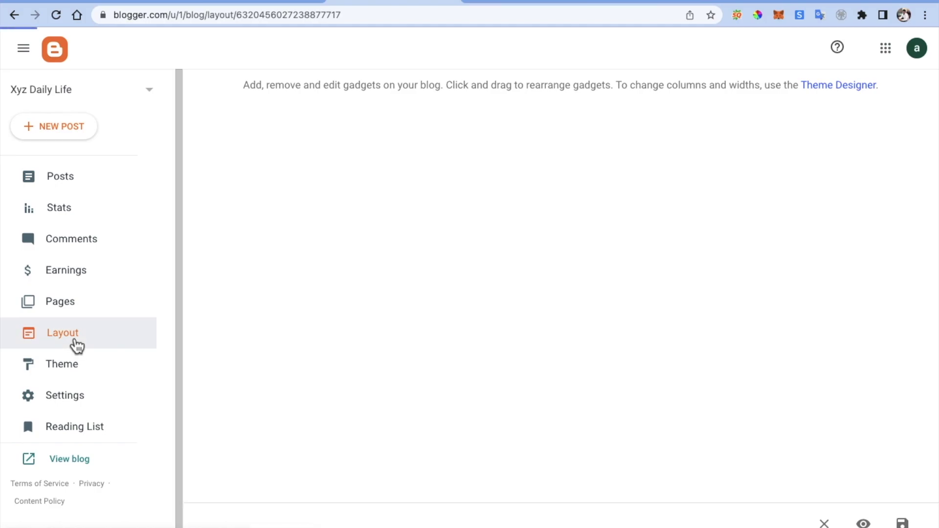
pyautogui.scroll(-1, 264, 272)
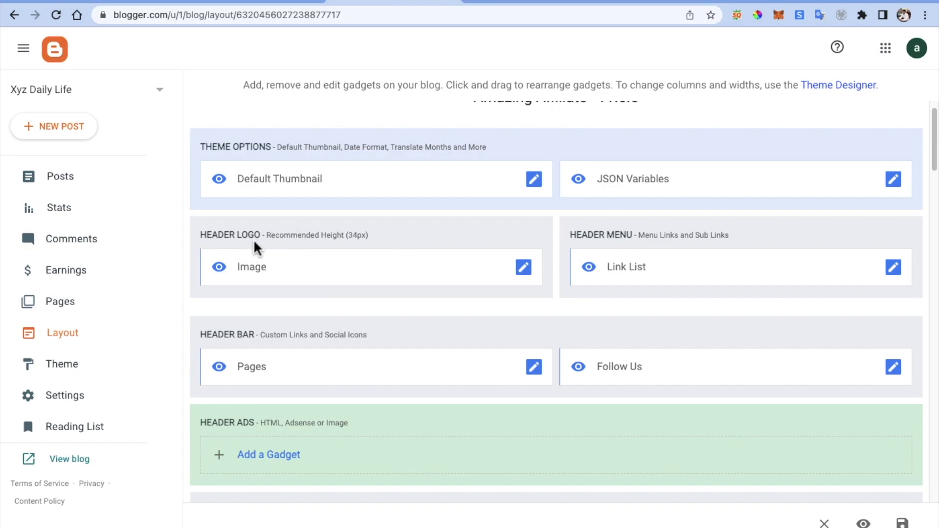
# Upload Hands for India.png from the computer as the image of the Header Logo gadget
pyautogui.click(528, 272)
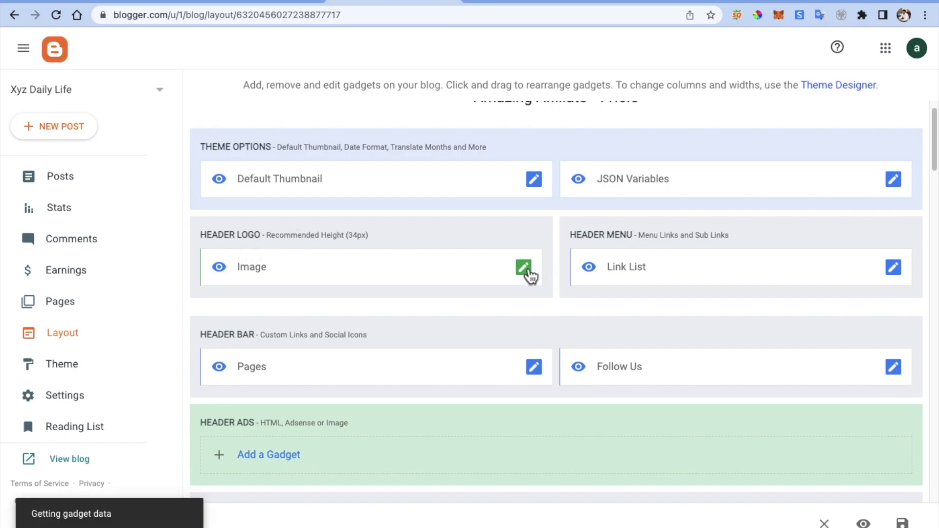
pyautogui.scroll(-3, 361, 356)
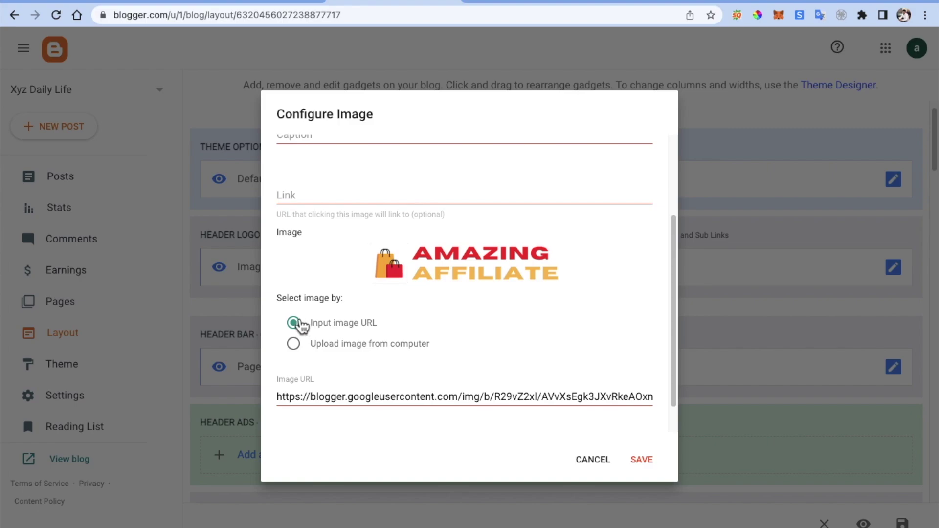
pyautogui.scroll(-1, 325, 338)
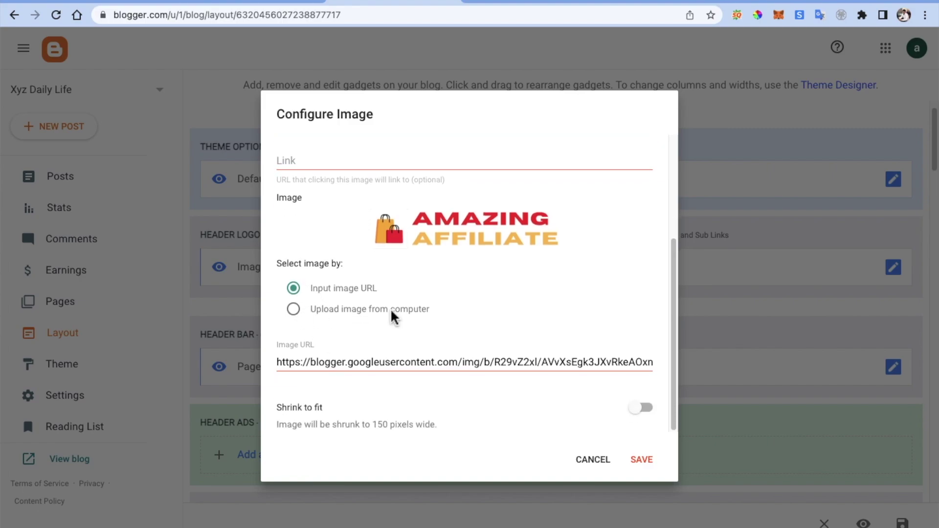
pyautogui.click(294, 311)
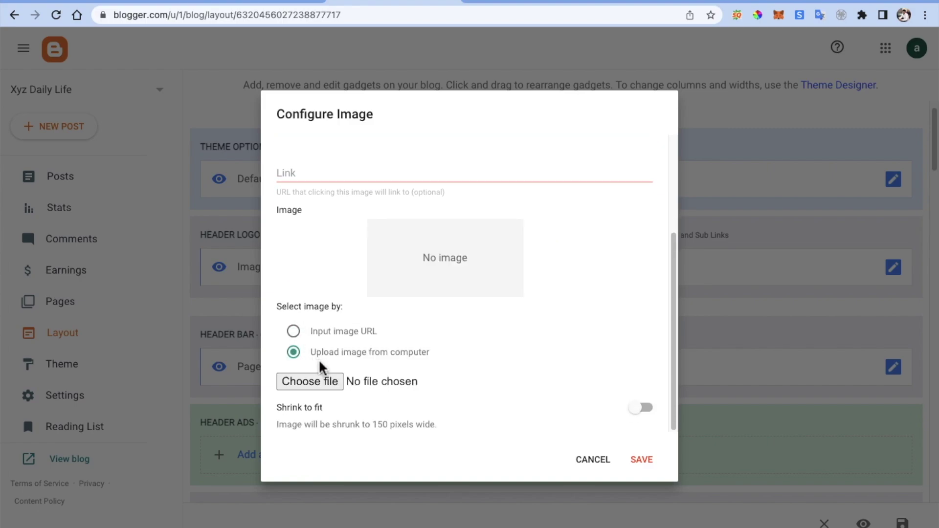
pyautogui.click(313, 386)
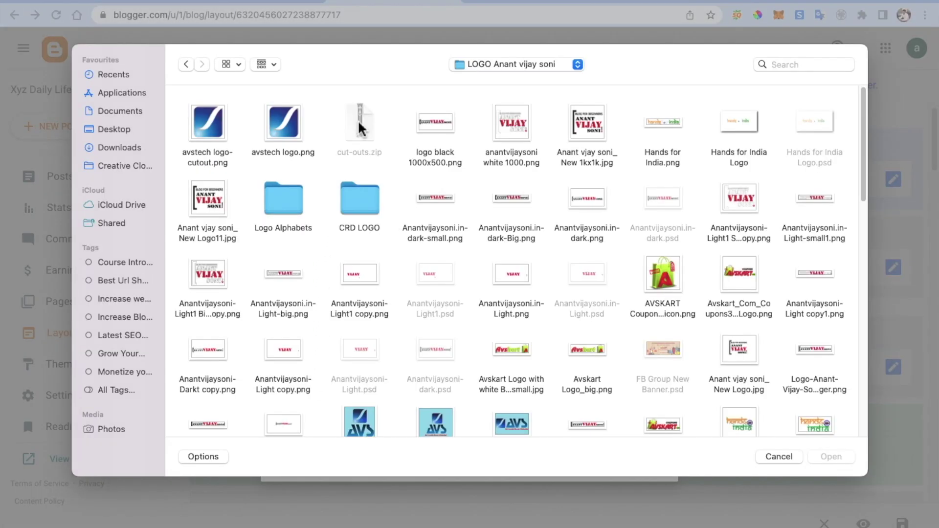
pyautogui.doubleClick(662, 124)
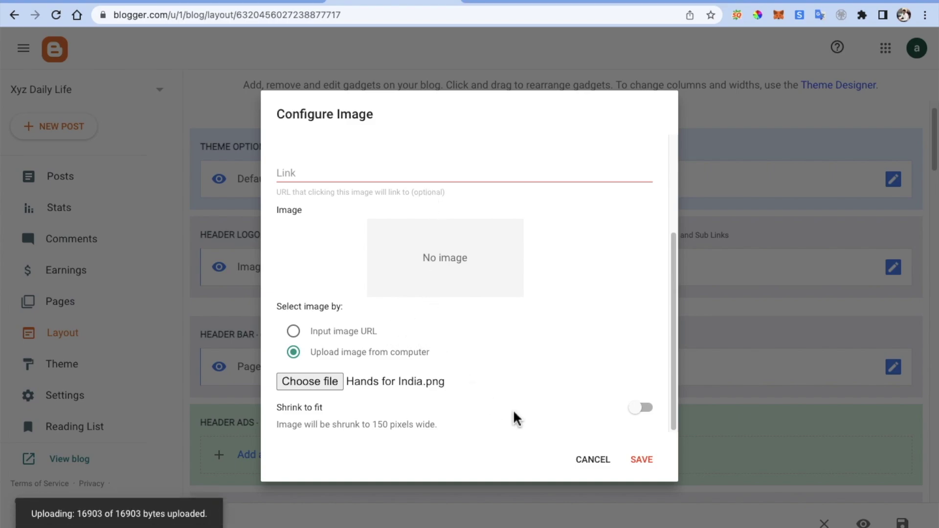
# Save the Header Logo image gadget, checking its fields and retrying if needed
pyautogui.click(642, 463)
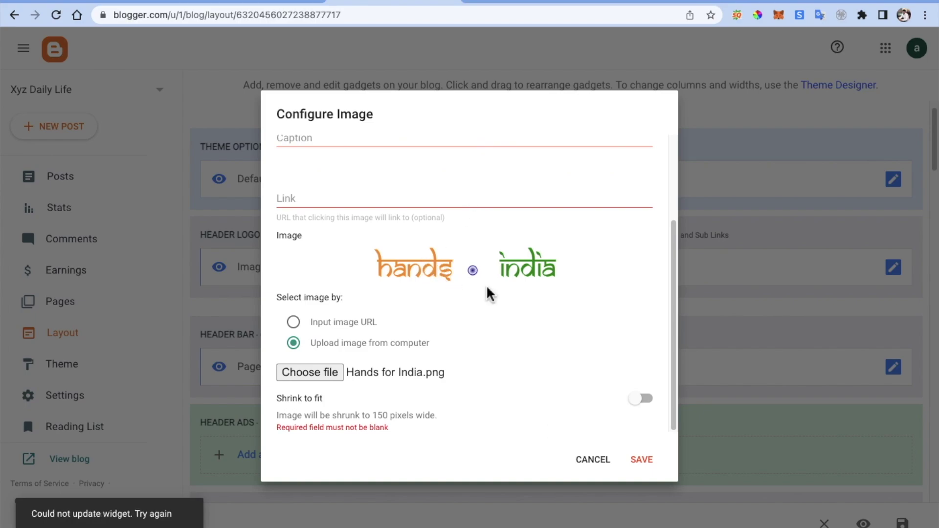
pyautogui.scroll(-3, 400, 313)
pyautogui.scroll(3, 400, 312)
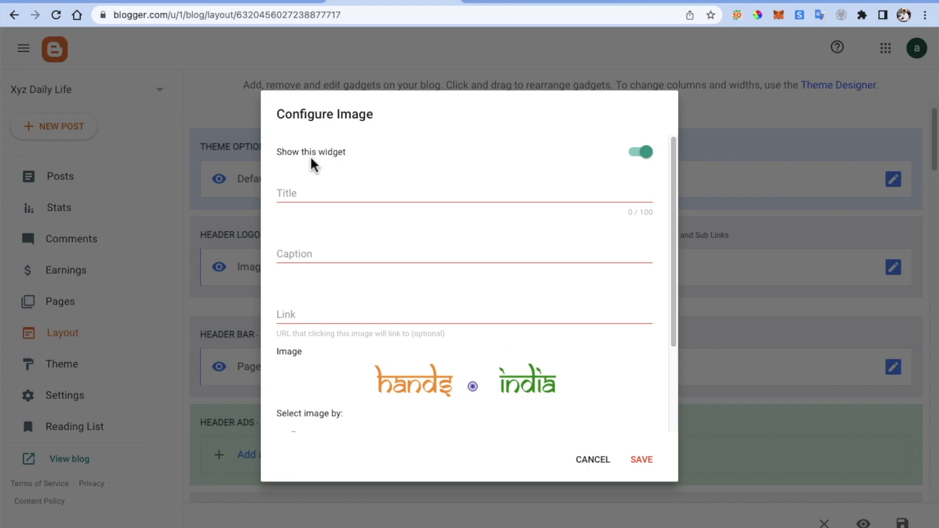
pyautogui.scroll(-1, 516, 318)
pyautogui.scroll(-1, 516, 318)
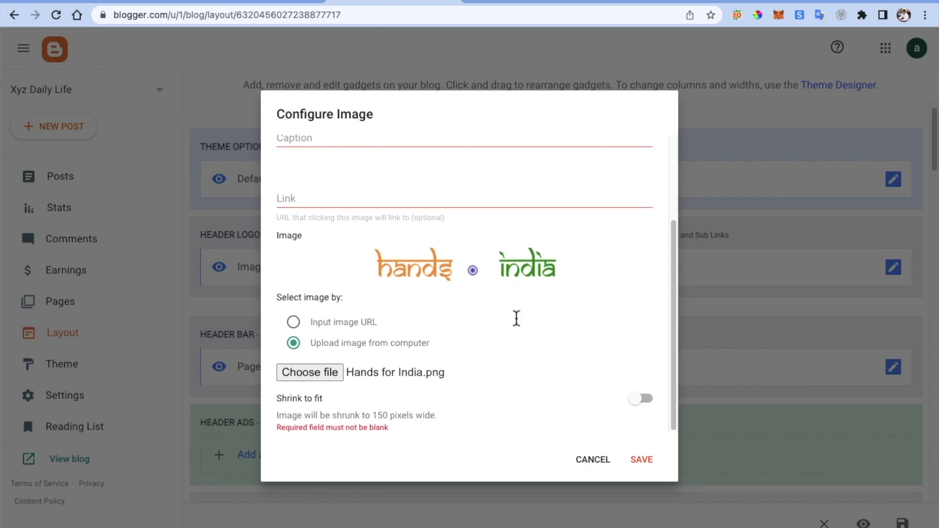
pyautogui.click(647, 462)
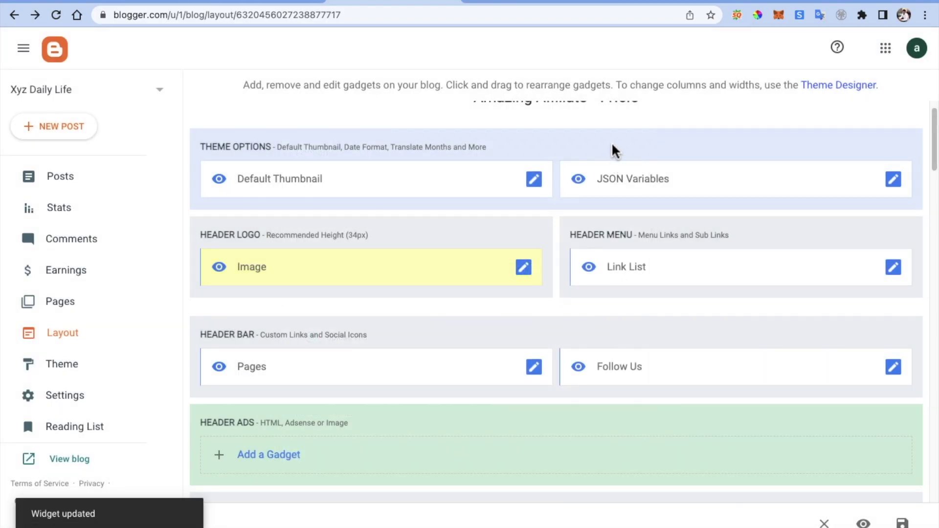
# Reload the live blog to check the header logo, and return to the blog's layout
pyautogui.click(533, 3)
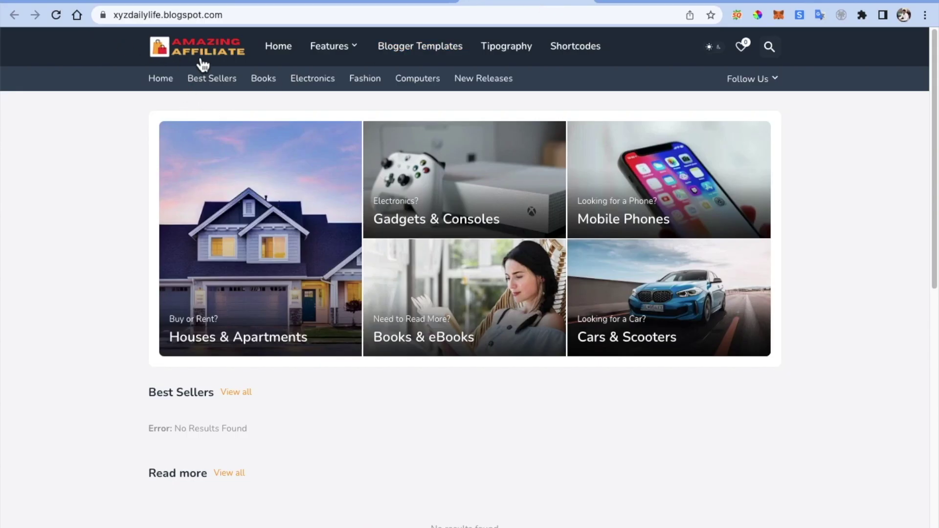
pyautogui.click(55, 15)
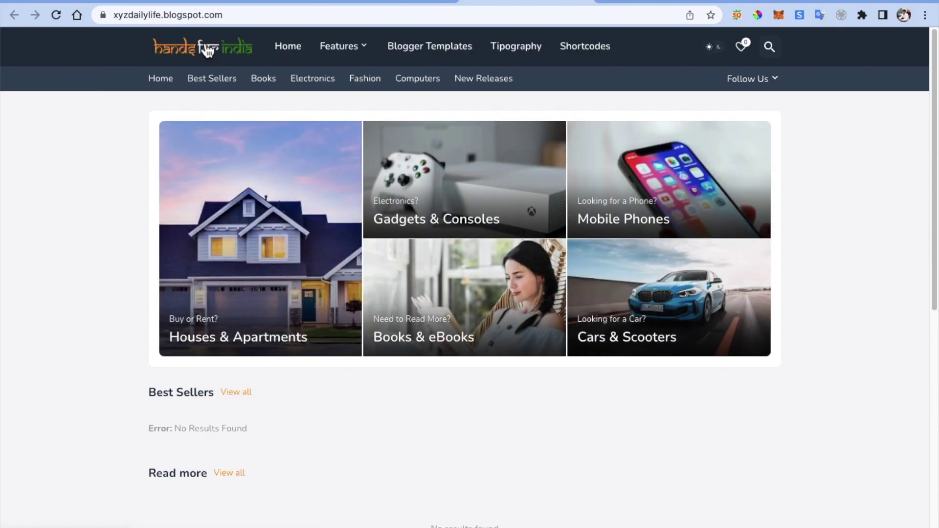
pyautogui.click(417, 2)
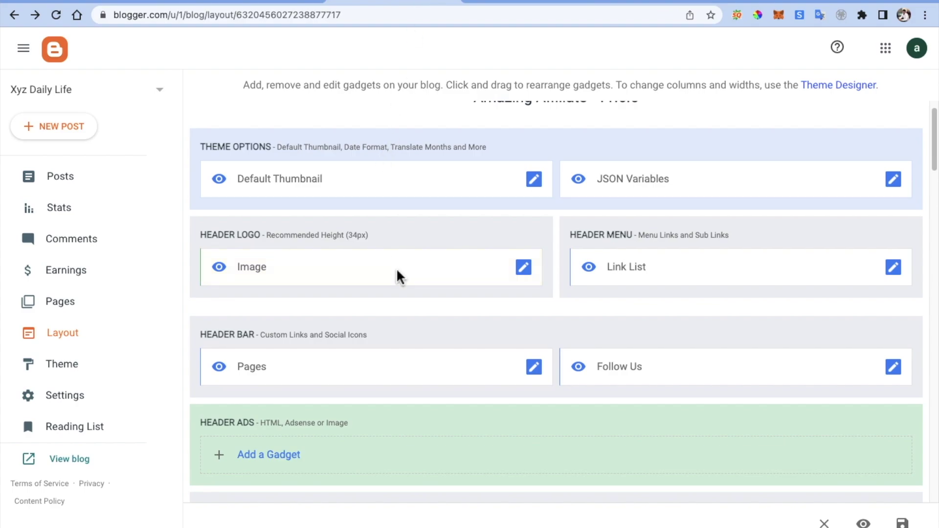
# Open the Header Menu link list gadget and examine its menu links and sub links
pyautogui.scroll(-1, 396, 275)
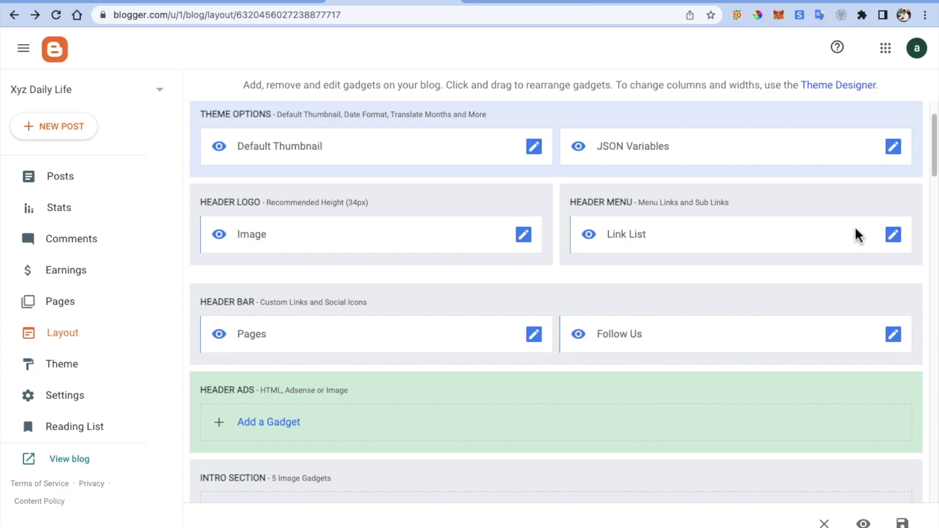
pyautogui.click(896, 238)
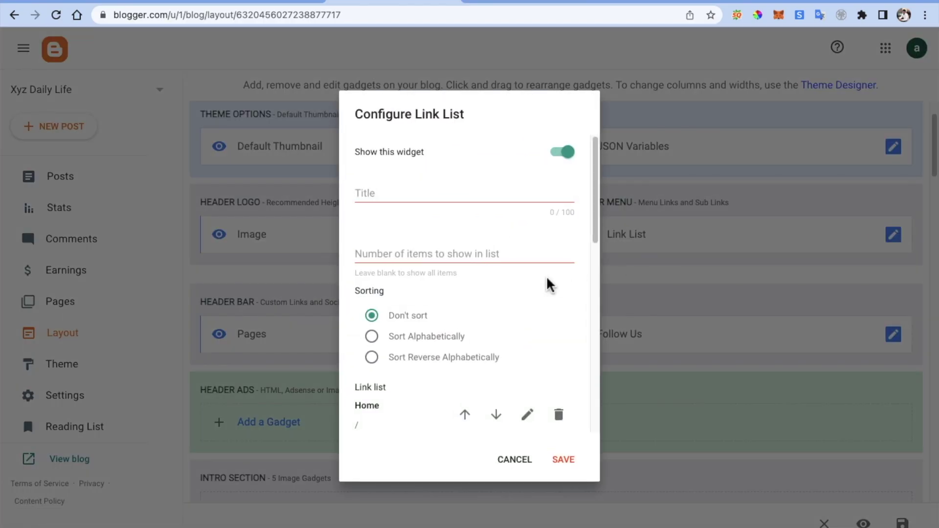
pyautogui.scroll(-5, 486, 285)
pyautogui.scroll(3, 486, 285)
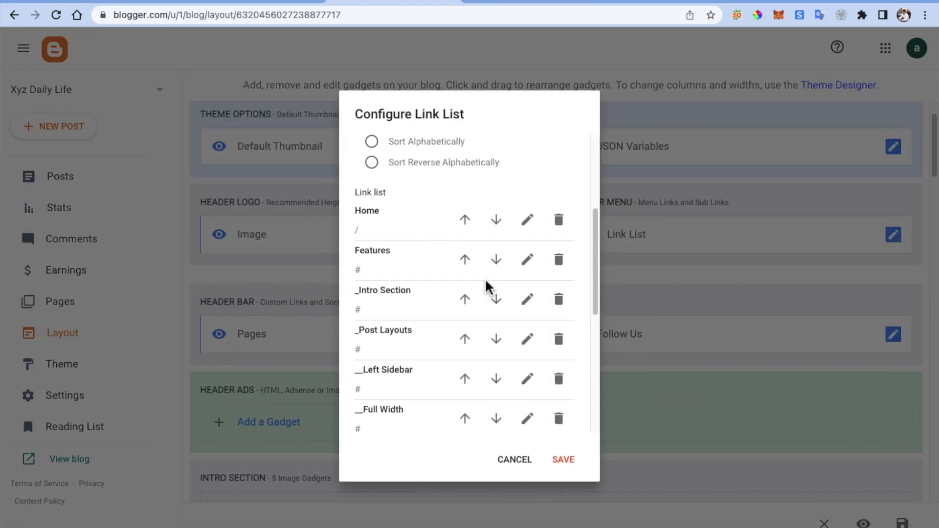
pyautogui.scroll(-5, 396, 427)
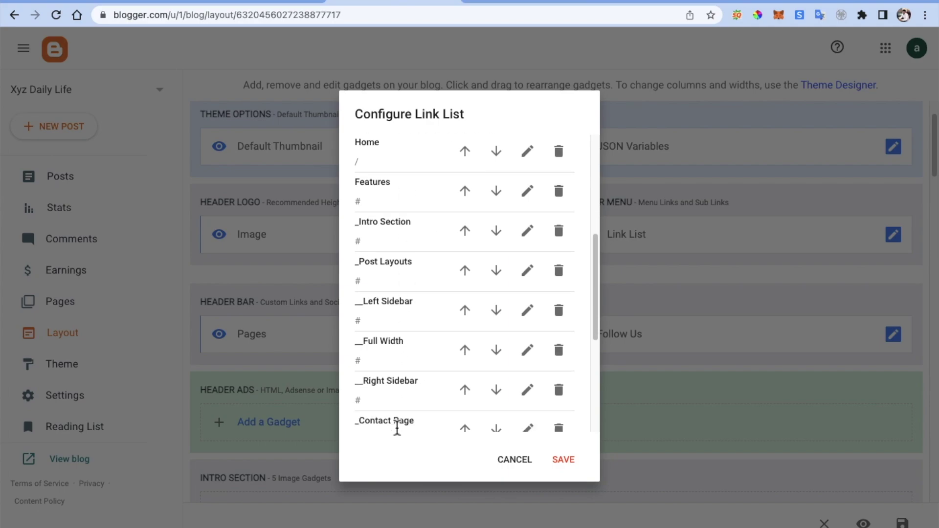
pyautogui.scroll(4, 397, 431)
pyautogui.scroll(5, 397, 431)
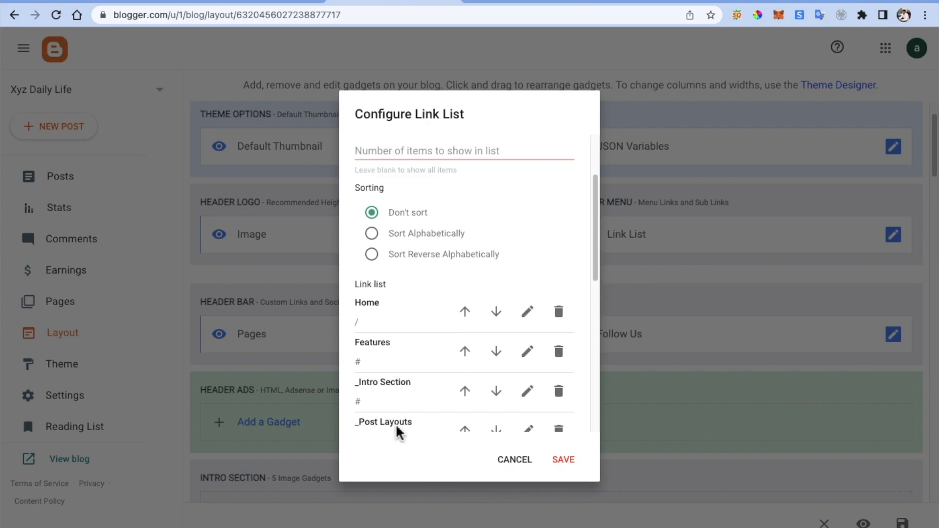
pyautogui.scroll(-3, 397, 429)
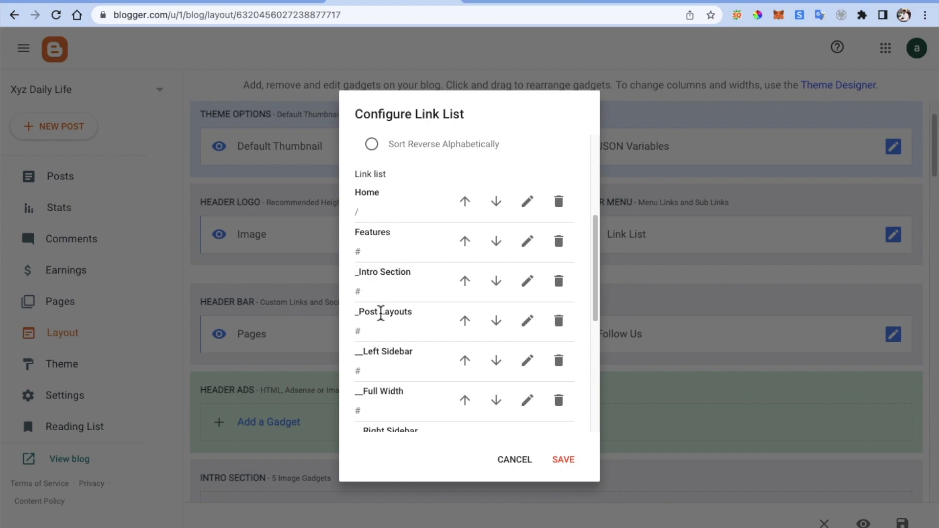
# Compare the menu link list with the Features dropdown and its Post Layouts submenu on the live blog, and return to the list
pyautogui.scroll(-3, 412, 313)
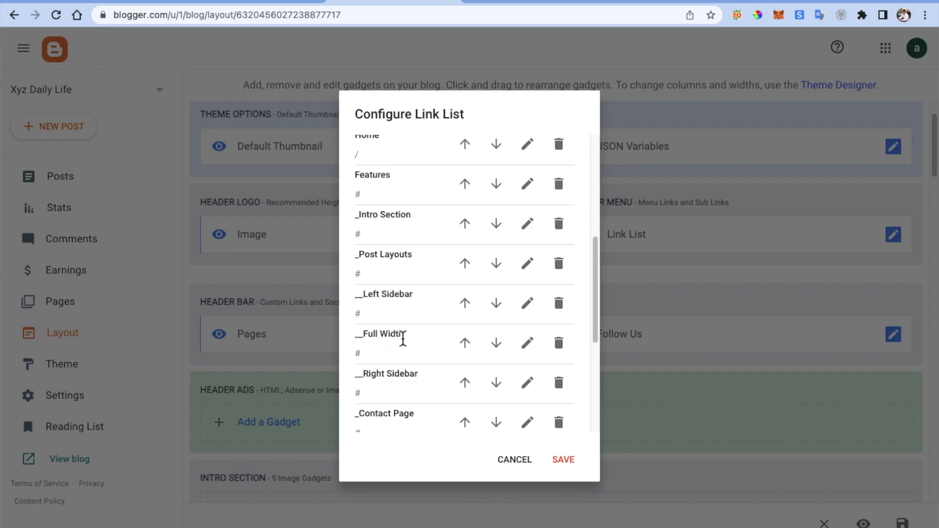
pyautogui.click(503, 5)
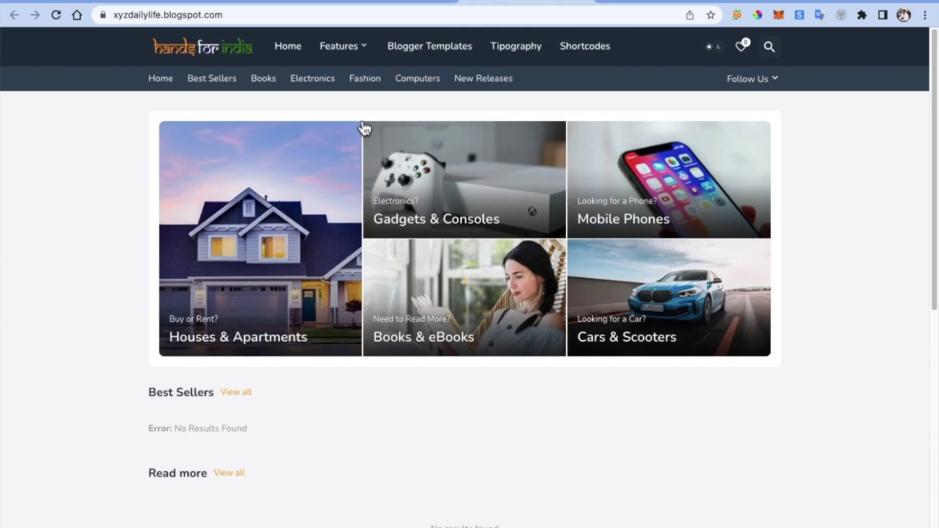
pyautogui.moveTo(345, 53)
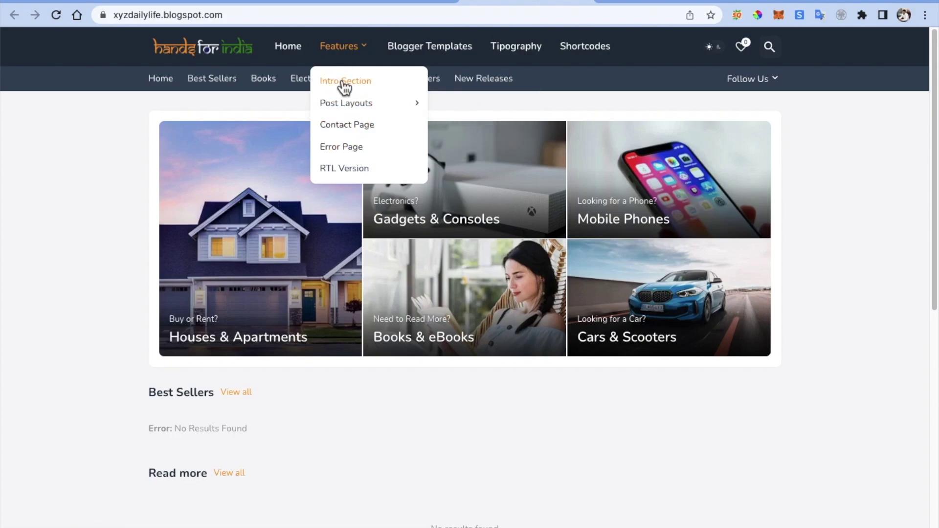
pyautogui.moveTo(345, 104)
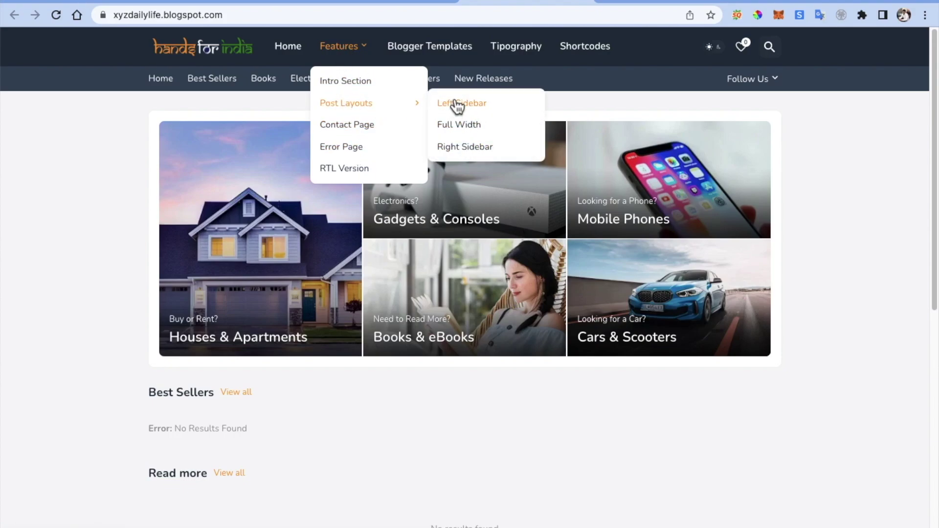
pyautogui.click(407, 4)
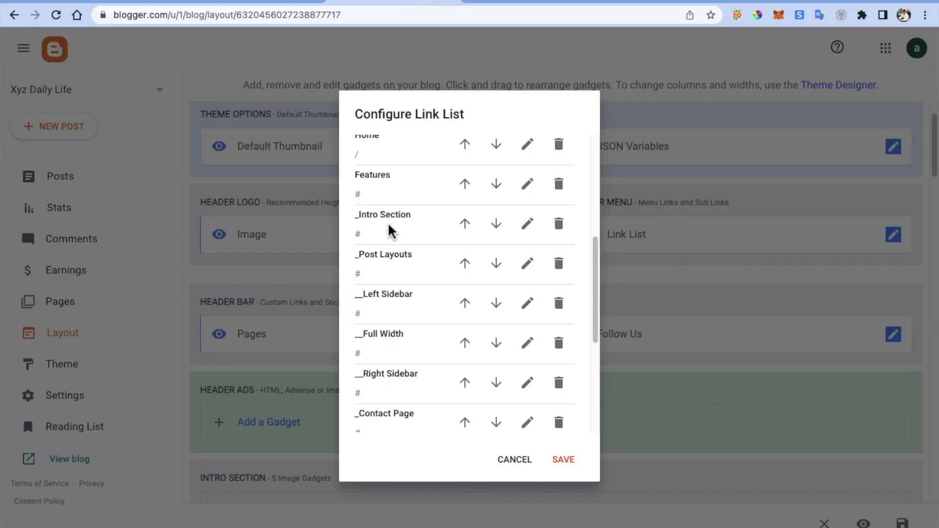
# Examine the single-underscore prefix of the _Intro Section link and compare the list's main links with the live blog's header menu
pyautogui.scroll(5, 388, 279)
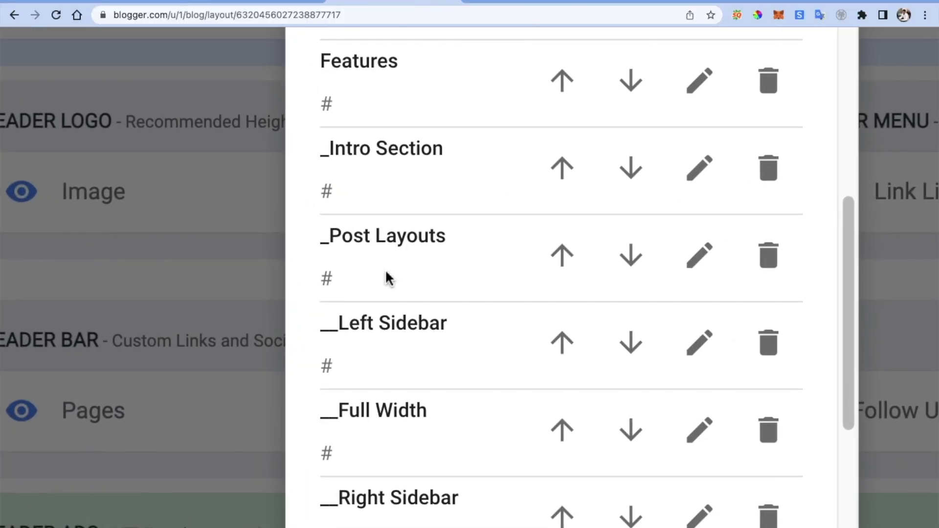
pyautogui.scroll(3, 389, 279)
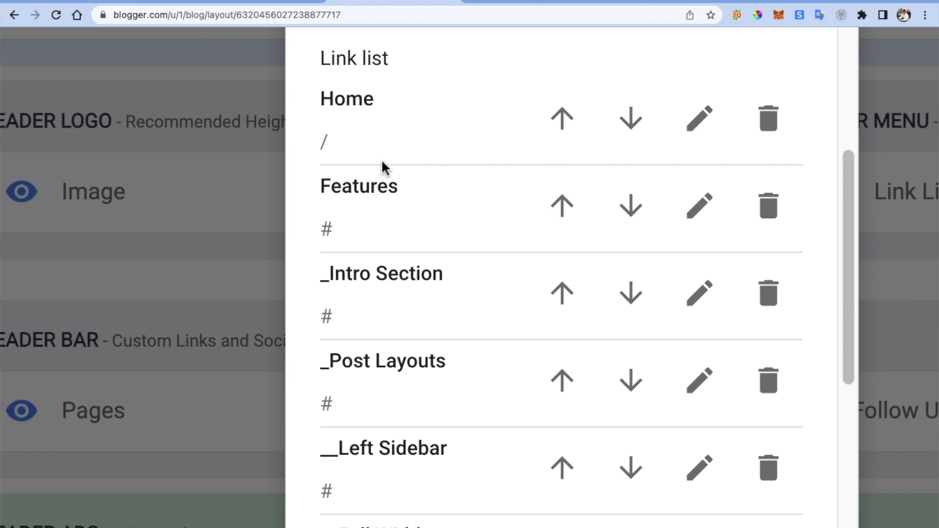
pyautogui.moveTo(330, 276); pyautogui.dragTo(322, 276)
pyautogui.click(499, 5)
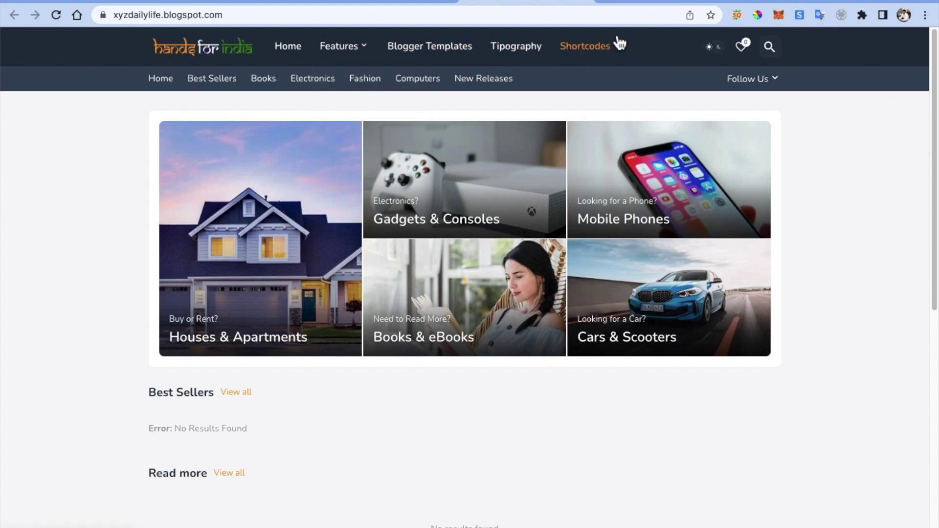
pyautogui.click(386, 6)
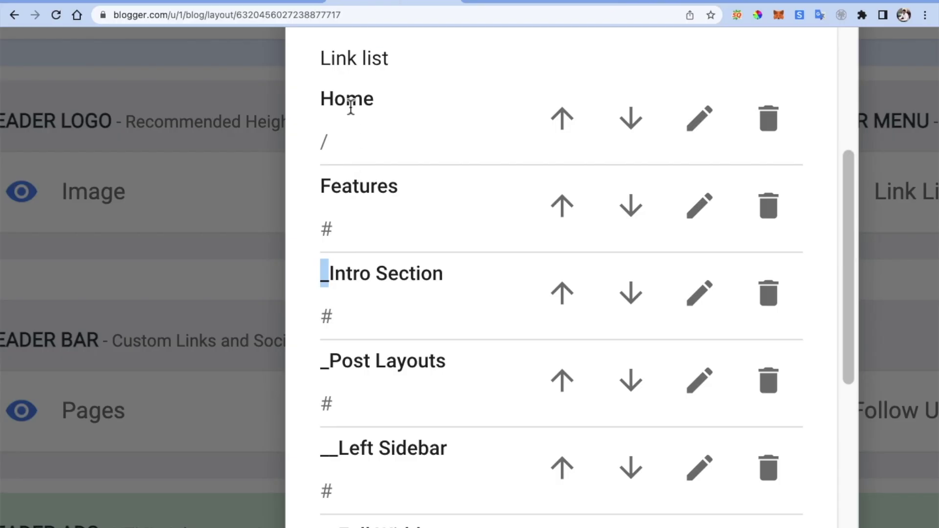
# Examine the remaining menu links and the double-underscore prefix of the __Left Sidebar link
pyautogui.scroll(-9, 348, 199)
pyautogui.scroll(-8, 349, 202)
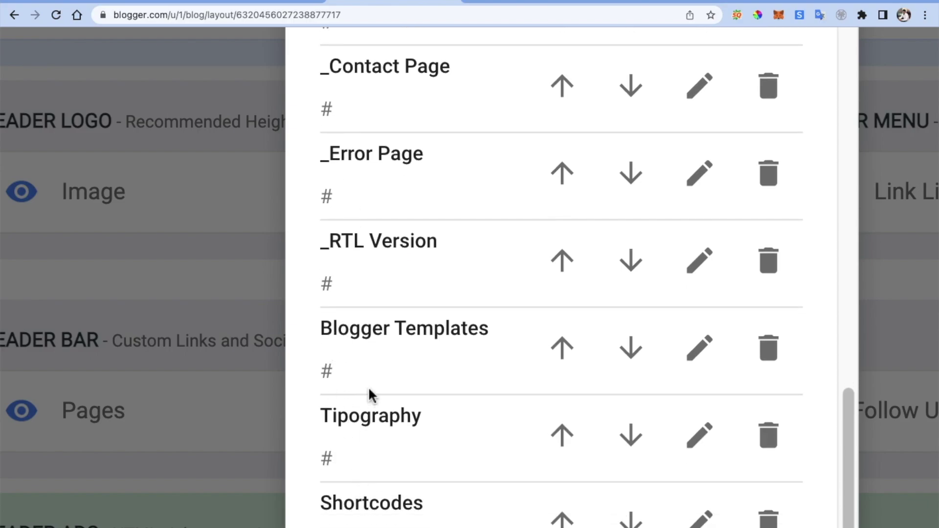
pyautogui.scroll(12, 370, 395)
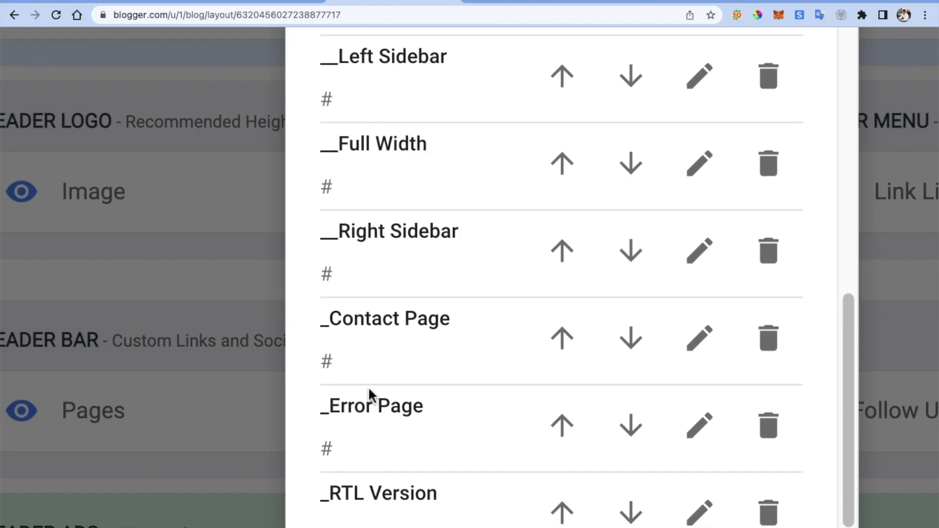
pyautogui.scroll(1, 370, 395)
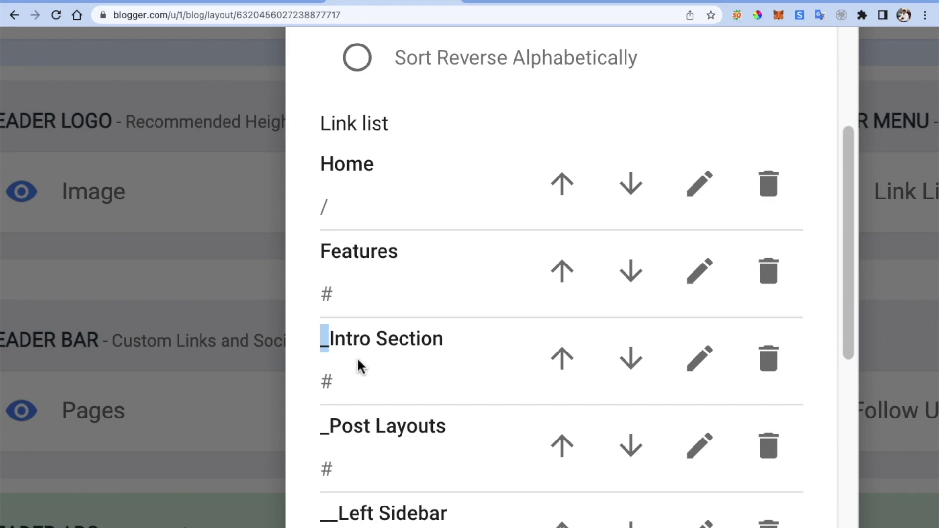
pyautogui.scroll(-1, 359, 341)
pyautogui.scroll(-1, 359, 341)
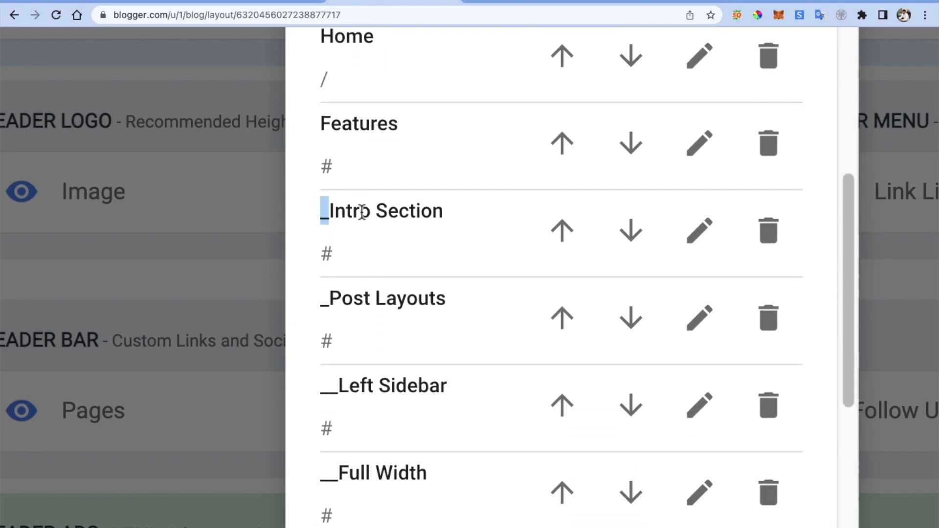
pyautogui.scroll(-1, 355, 293)
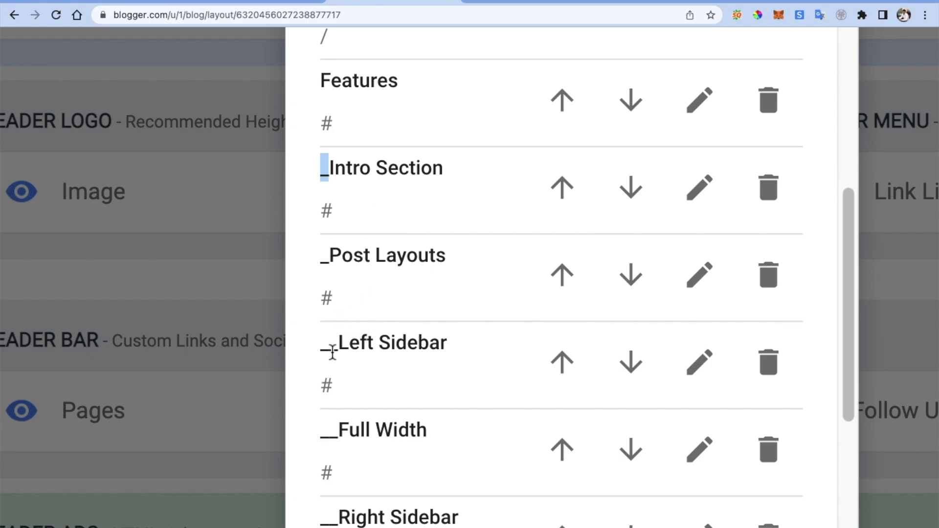
pyautogui.moveTo(341, 350); pyautogui.dragTo(320, 349)
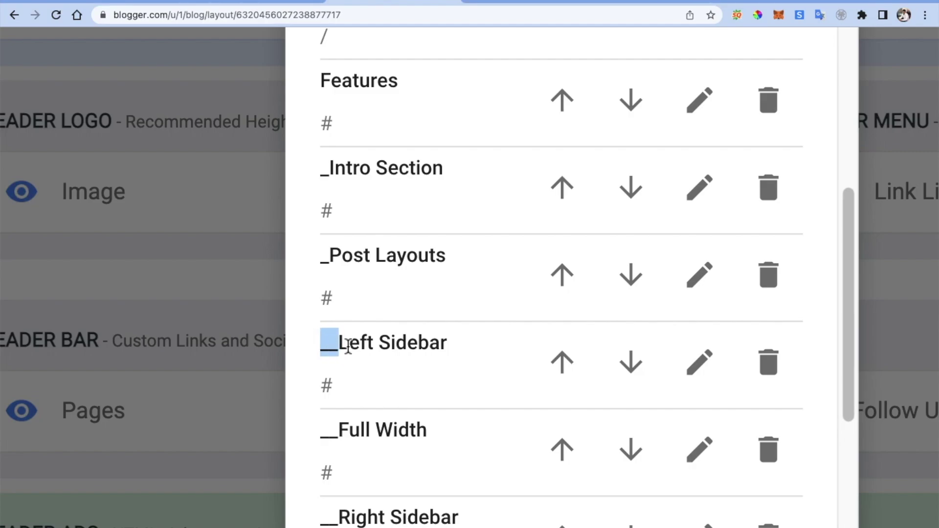
# Inspect the site name of the __Left Sidebar link in its edit form, and cancel without changing it
pyautogui.click(701, 362)
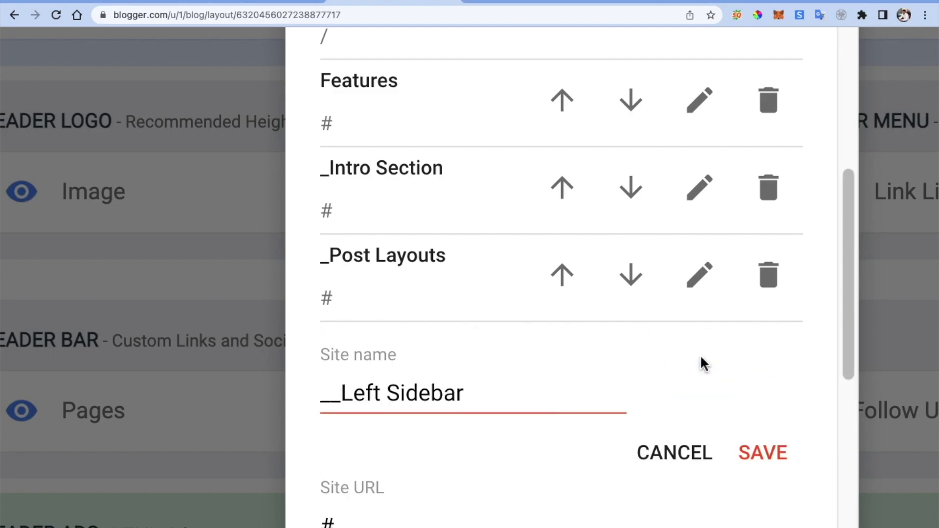
pyautogui.click(341, 396)
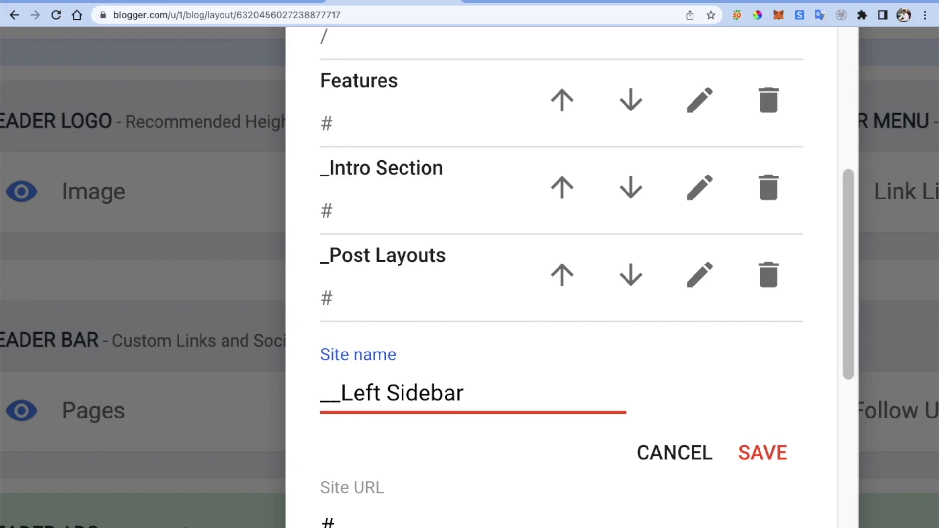
pyautogui.click(671, 453)
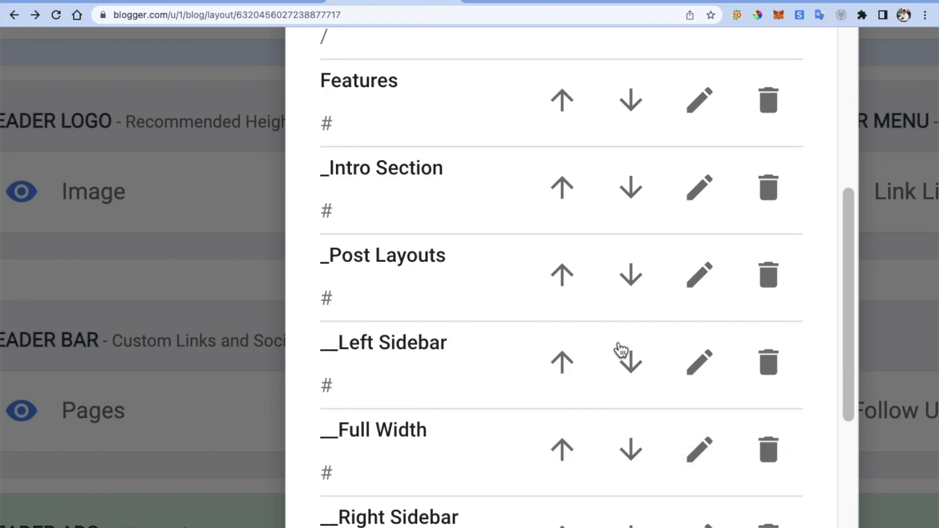
# Open the _Post Layouts link for editing and select its site URL
pyautogui.scroll(4, 405, 325)
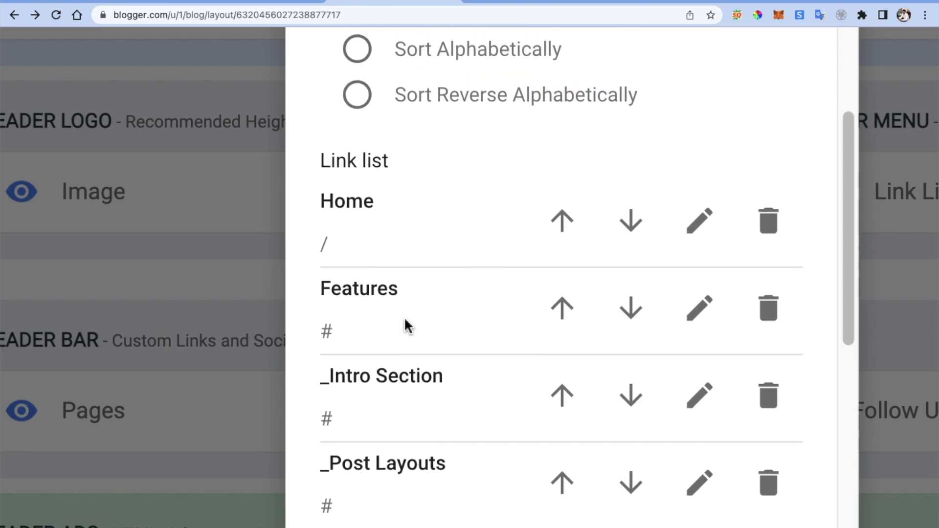
pyautogui.scroll(-4, 405, 320)
pyautogui.click(700, 279)
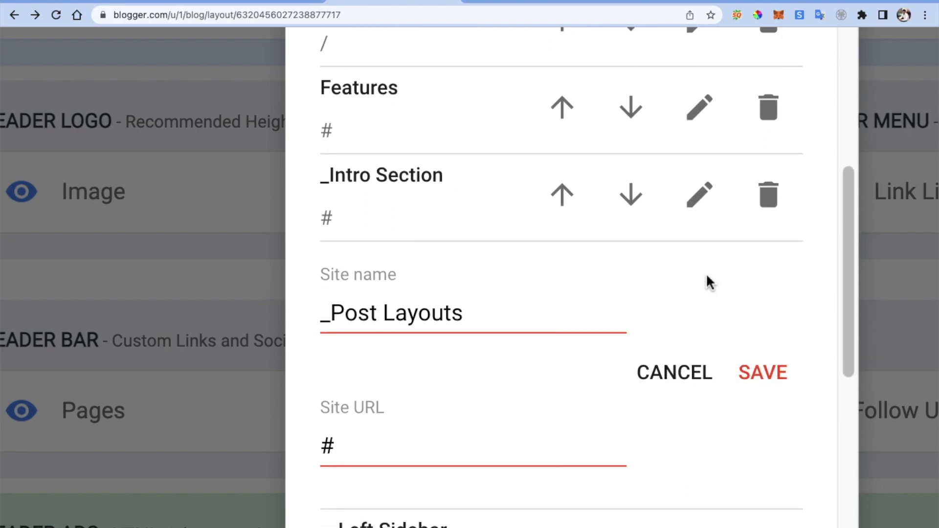
pyautogui.scroll(-2, 480, 330)
pyautogui.moveTo(350, 342); pyautogui.dragTo(309, 342)
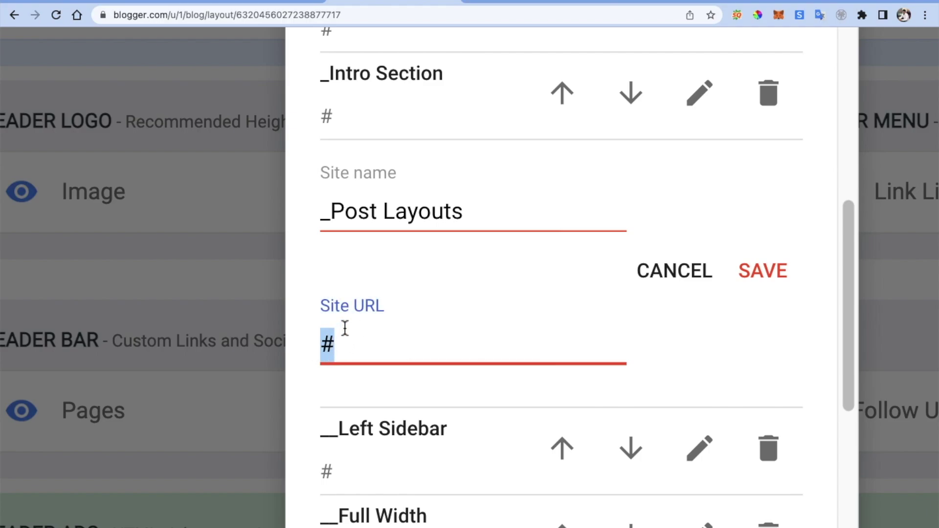
# Copy the link address of the Houses & Apartments tile on the live blog and return to the link being edited
pyautogui.click(510, 4)
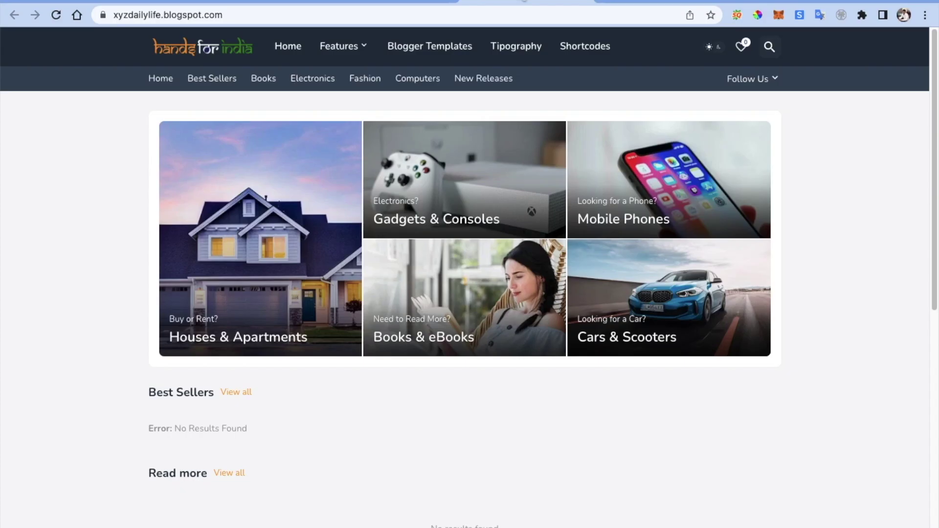
pyautogui.scroll(-1, 274, 328)
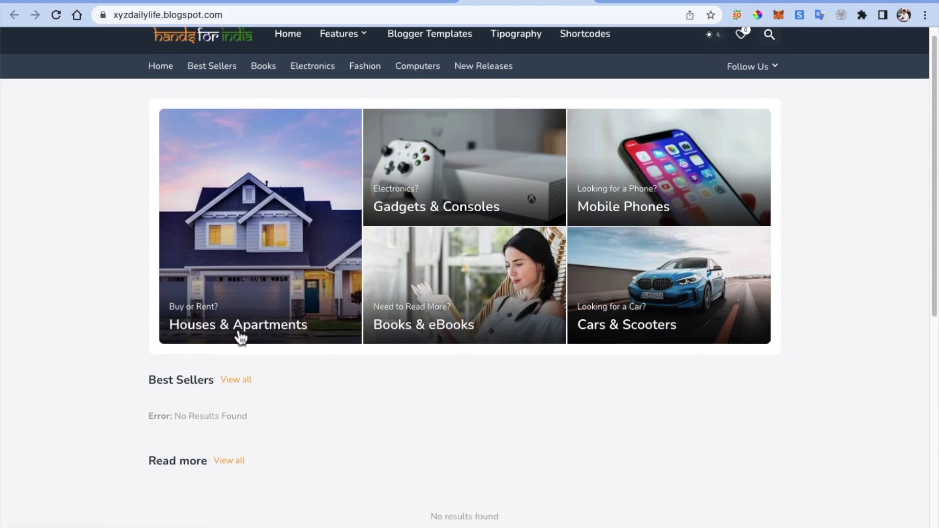
pyautogui.rightClick(231, 322)
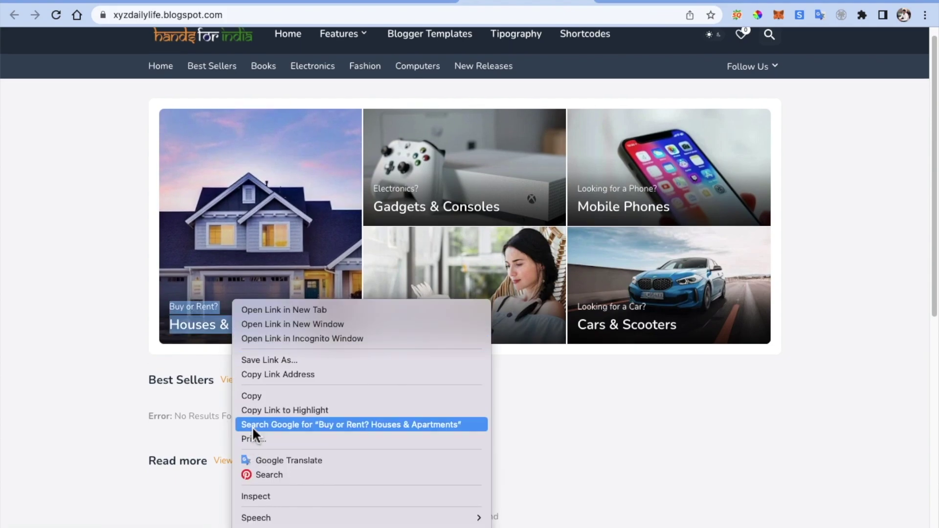
pyautogui.click(261, 375)
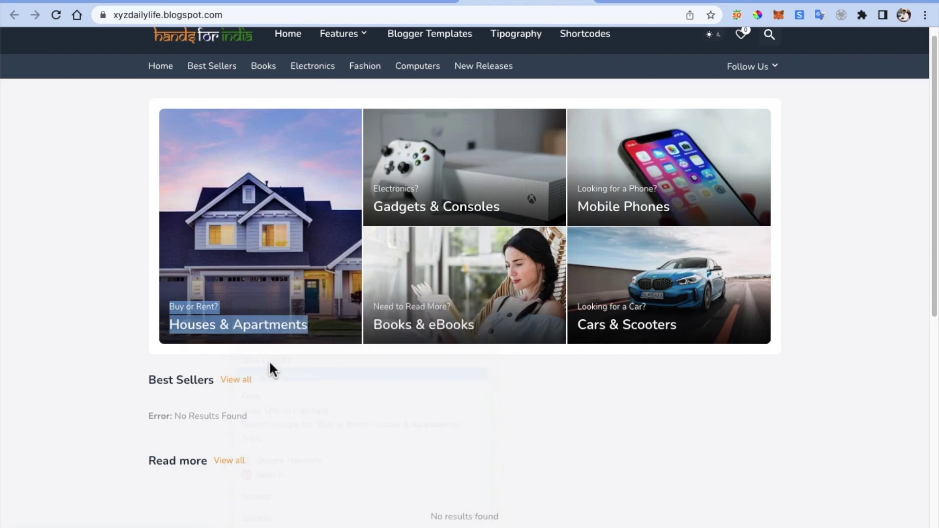
pyautogui.click(391, 5)
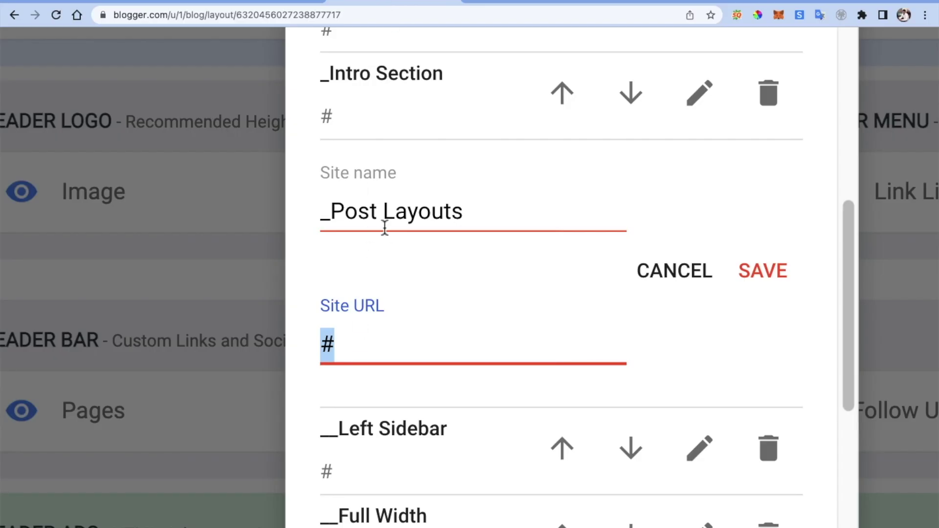
# Rename the _Post Layouts link to _Real Estate, set its URL to the copied Real%20Estate label address, and save the Header Menu gadget
pyautogui.moveTo(469, 211); pyautogui.dragTo(335, 204)
pyautogui.write('Re')
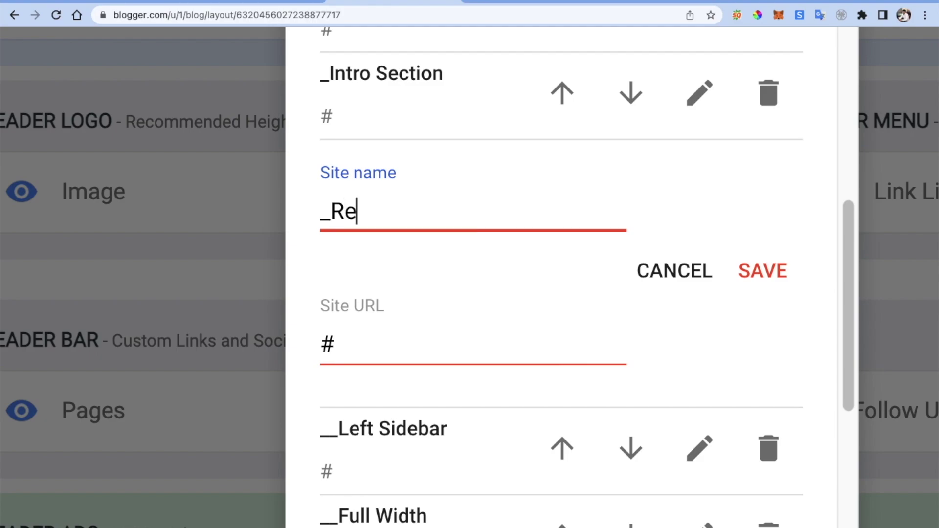
pyautogui.write('al Estate')
pyautogui.moveTo(336, 342); pyautogui.dragTo(320, 345)
pyautogui.press('super+v')
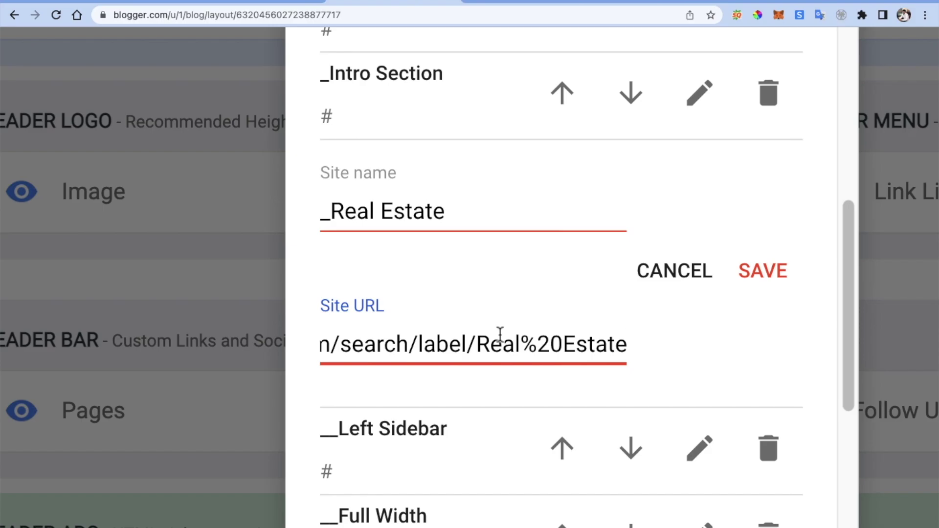
pyautogui.click(777, 274)
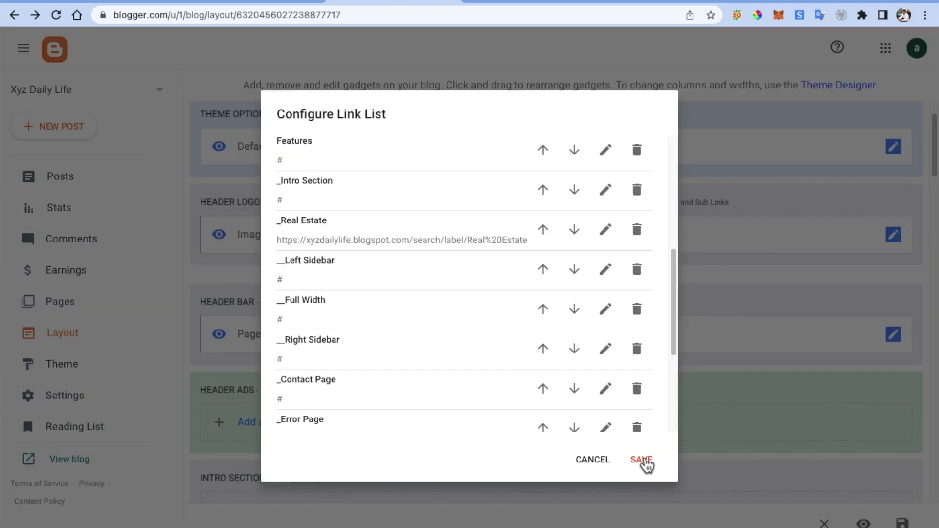
pyautogui.click(645, 463)
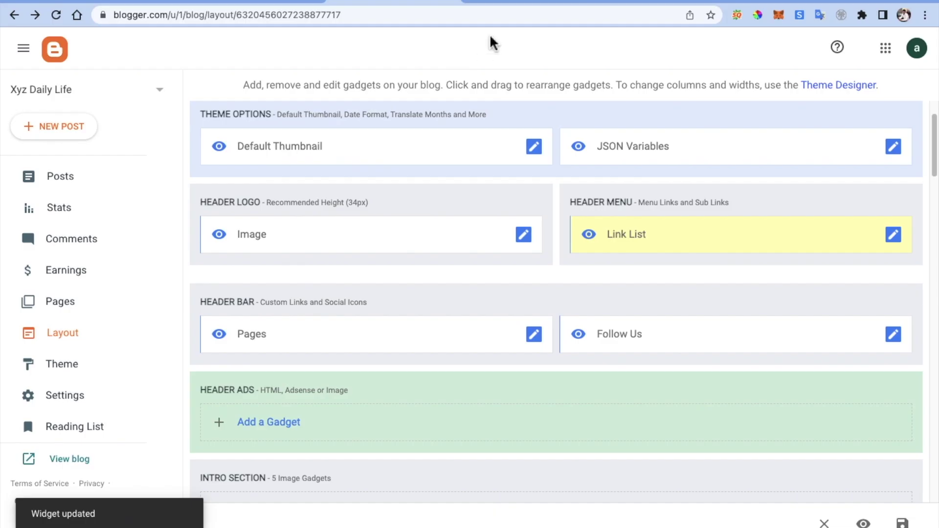
# Check the Real Estate item in the live blog's Features menu by opening its page, and return to the blog's layout
pyautogui.click(528, 4)
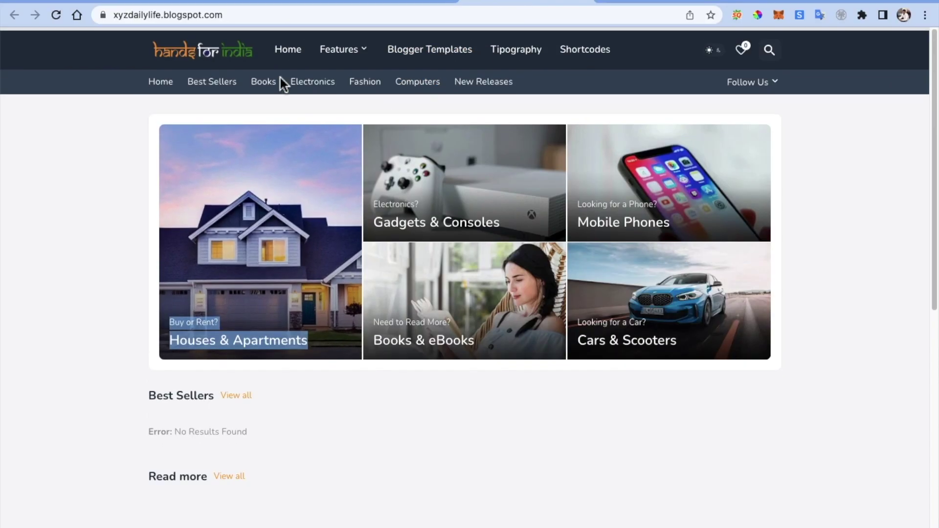
pyautogui.moveTo(330, 51)
pyautogui.moveTo(362, 110)
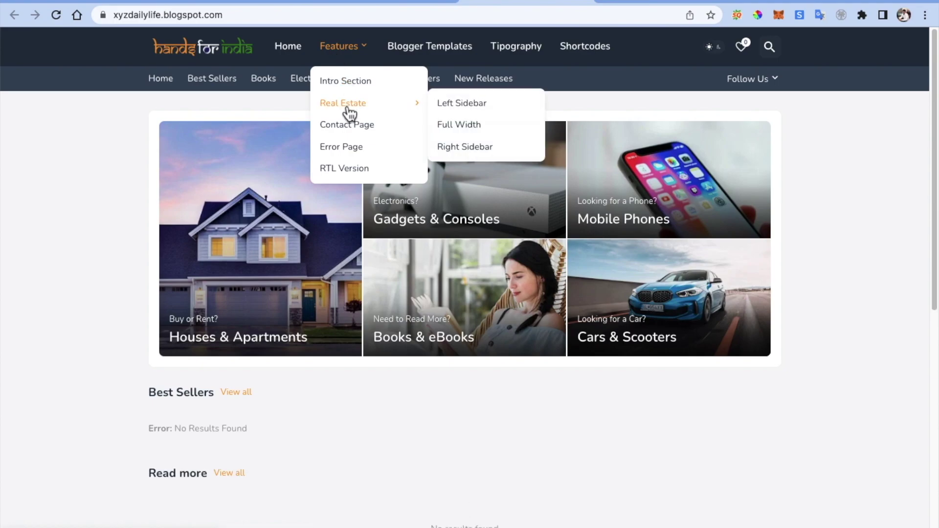
pyautogui.click(348, 112)
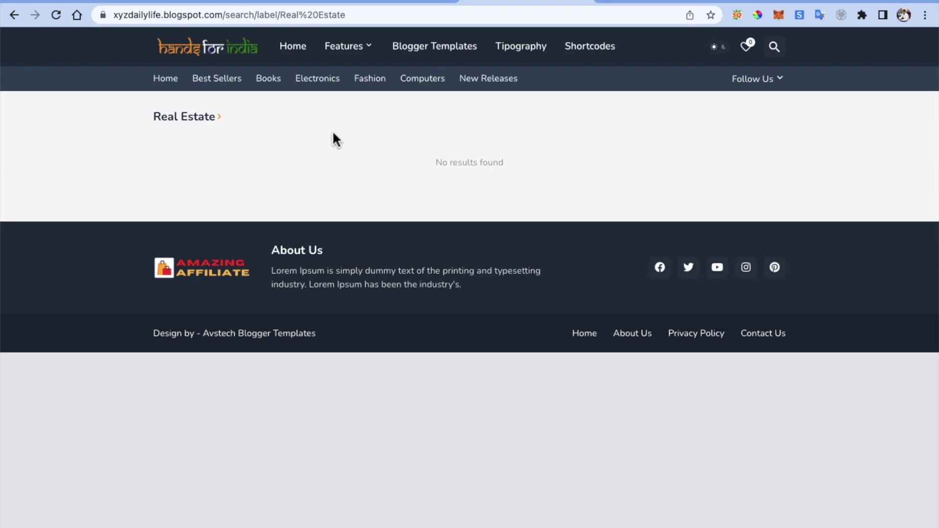
pyautogui.click(399, 2)
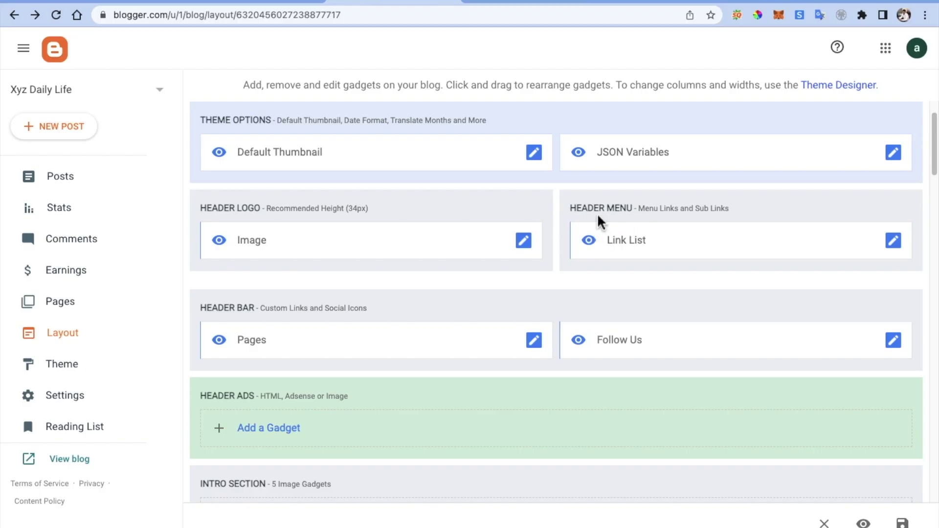
pyautogui.scroll(-2, 309, 313)
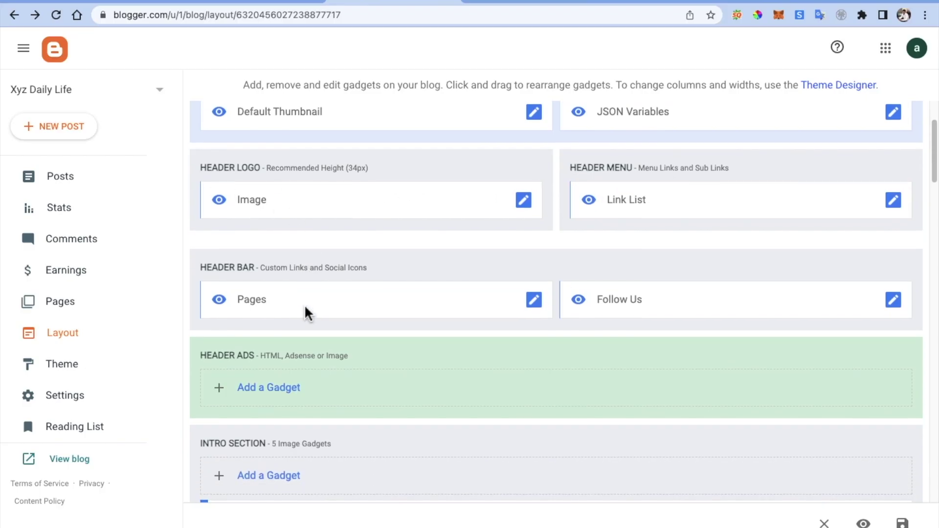
# Compare the links in the Header Bar's Pages gadget with the menu on the live blog, and close the gadget without saving
pyautogui.click(496, 4)
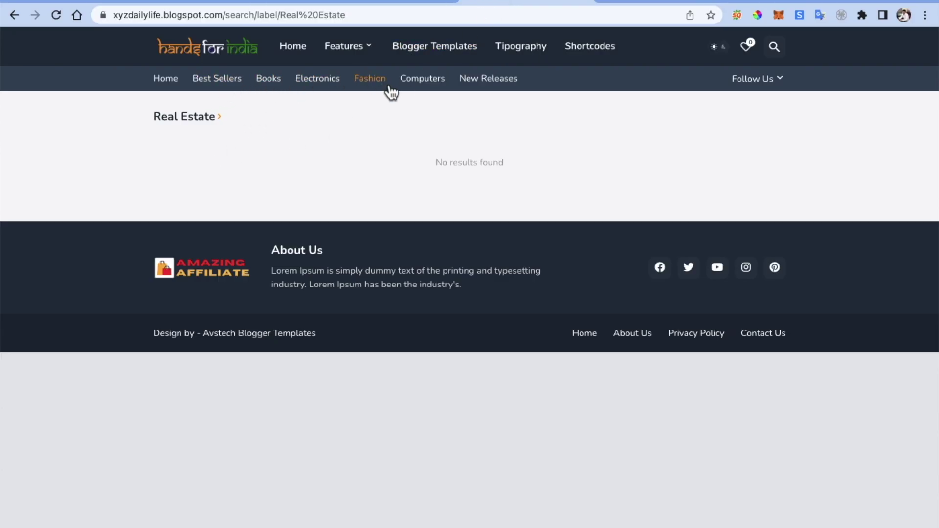
pyautogui.click(373, 7)
pyautogui.click(540, 302)
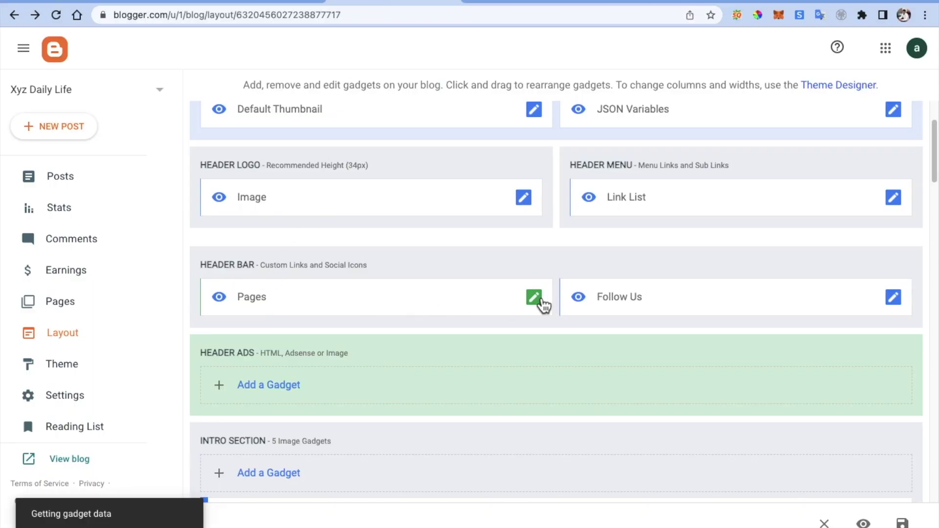
pyautogui.scroll(-5, 417, 307)
pyautogui.scroll(1, 417, 306)
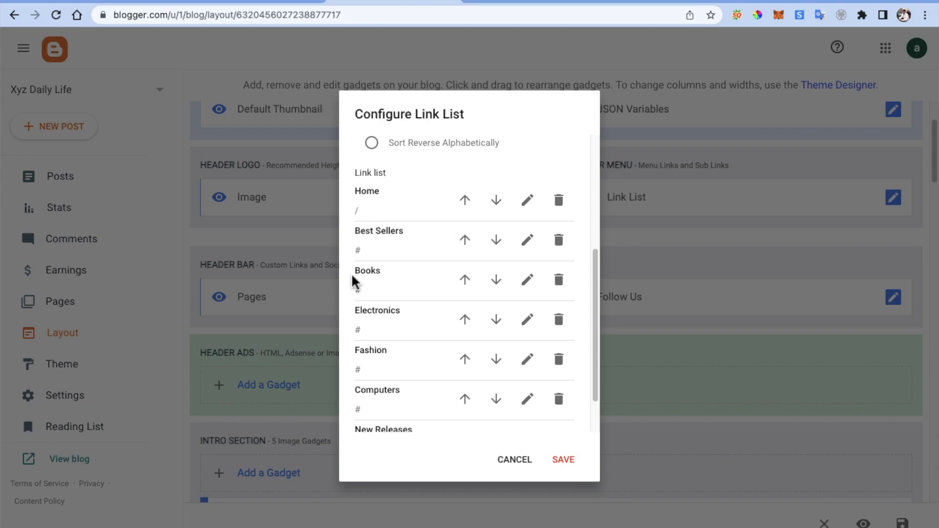
pyautogui.click(506, 1)
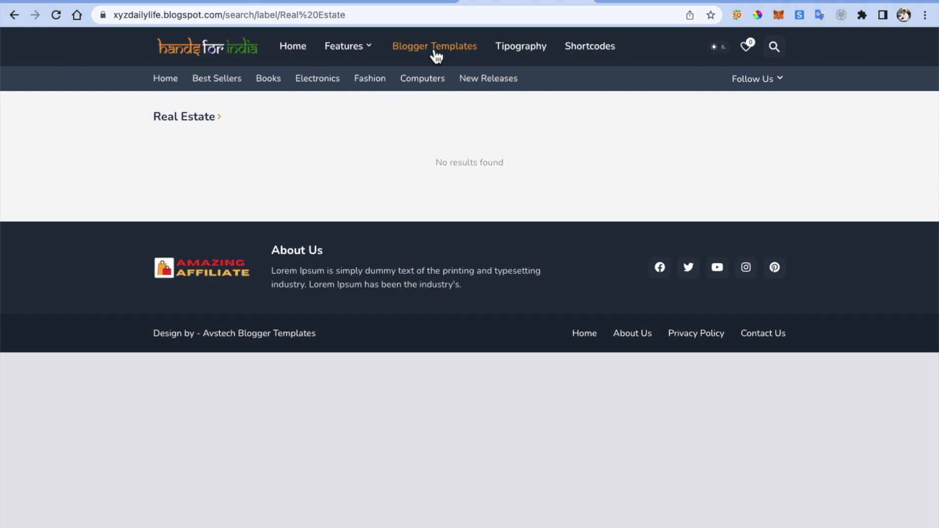
pyautogui.click(396, 4)
pyautogui.click(516, 464)
# Examine the Follow Us social links on the live blog and the matching Header Bar gadget in the layout
pyautogui.scroll(-1, 831, 286)
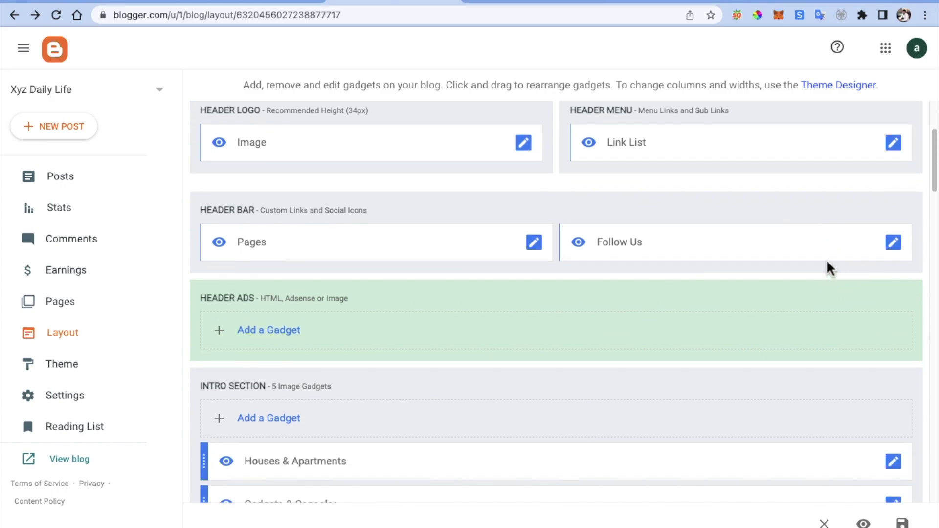
pyautogui.click(548, 10)
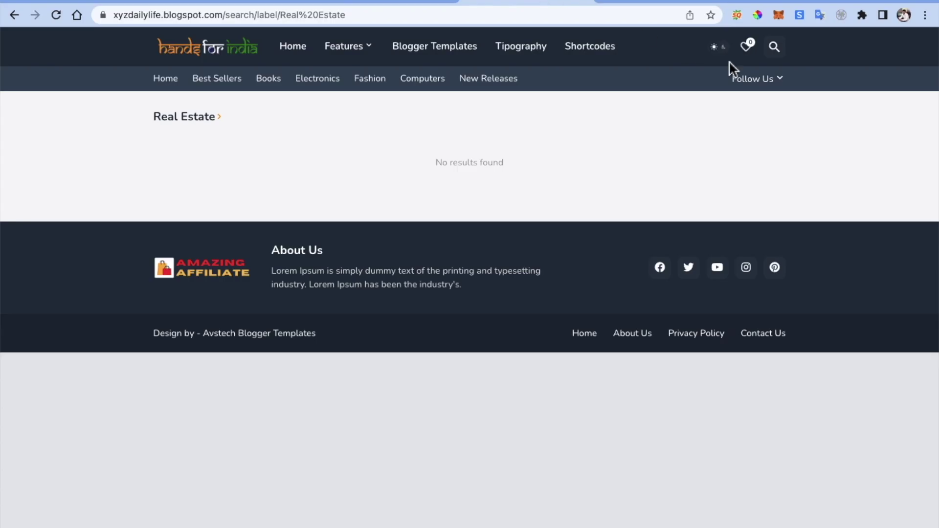
pyautogui.click(781, 84)
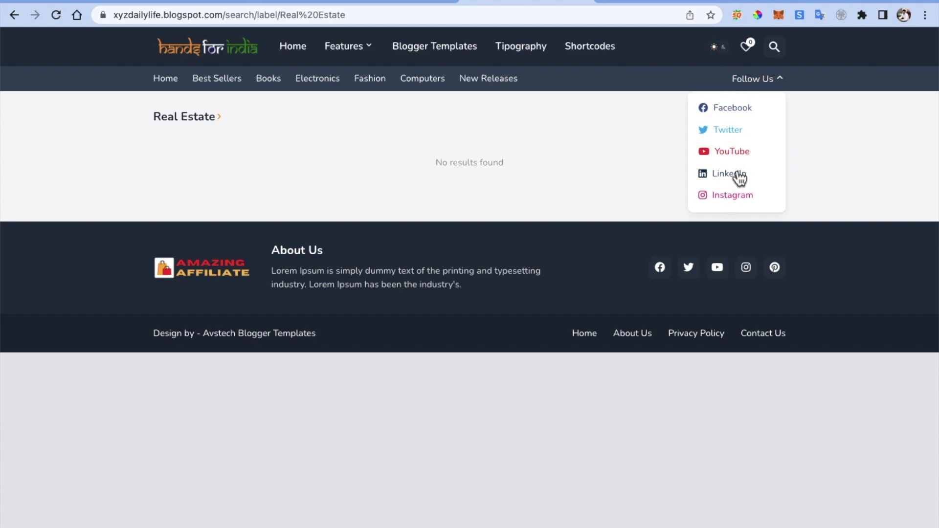
pyautogui.click(399, 2)
pyautogui.scroll(-2, 646, 176)
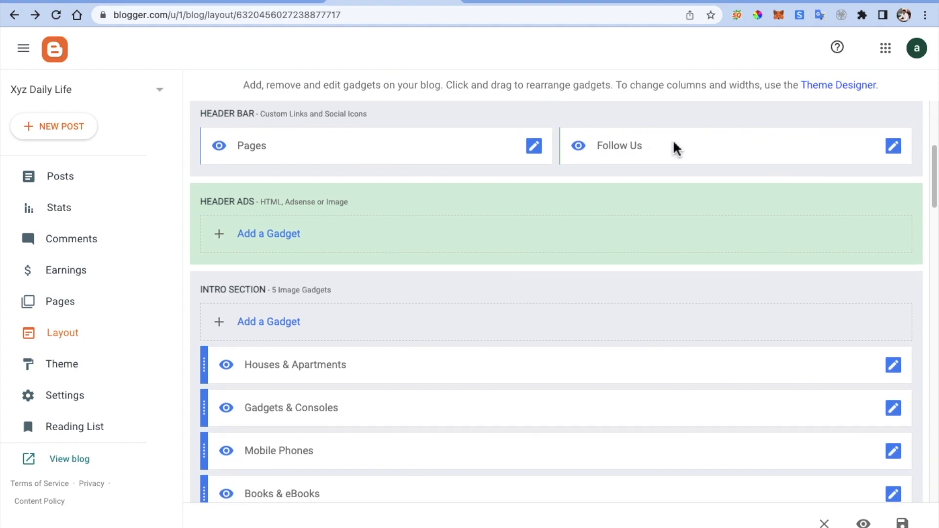
pyautogui.scroll(-1, 420, 215)
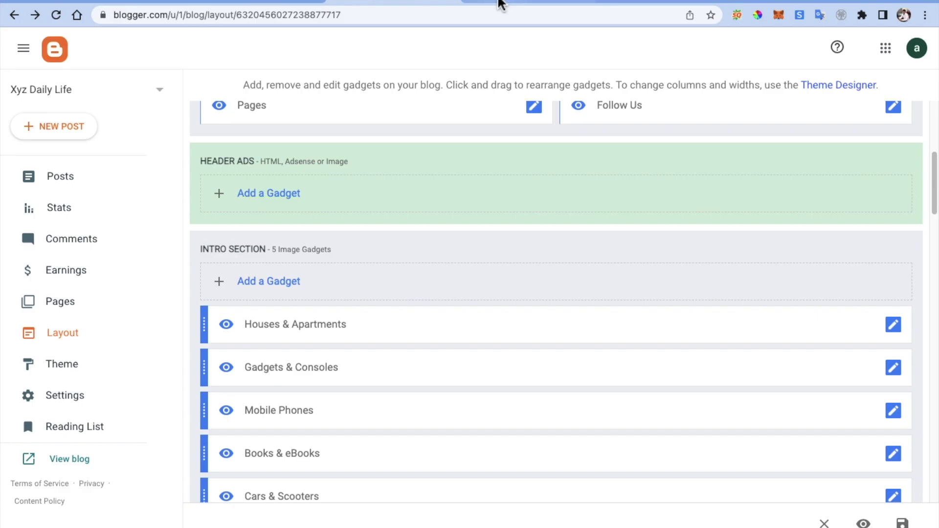
# View the live blog's home page and browse the gadget types available for the Header Ads section
pyautogui.click(523, 4)
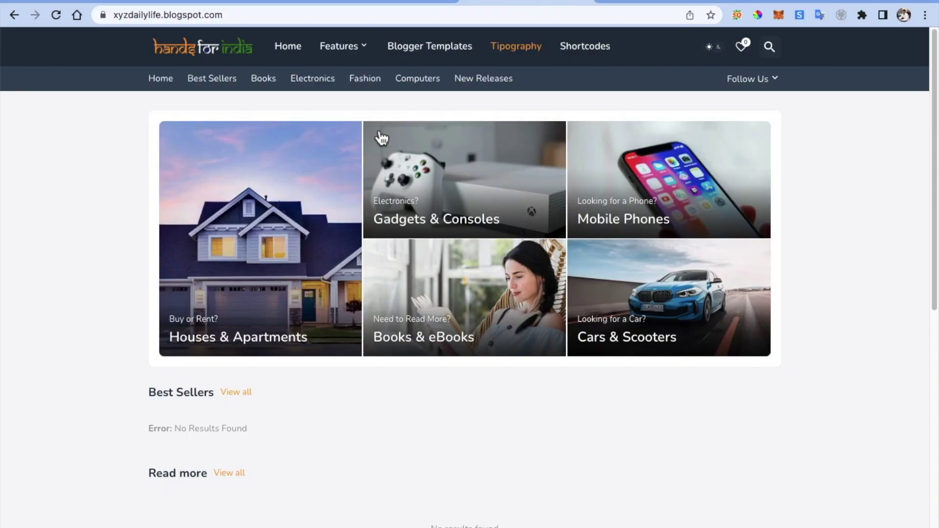
pyautogui.click(394, 2)
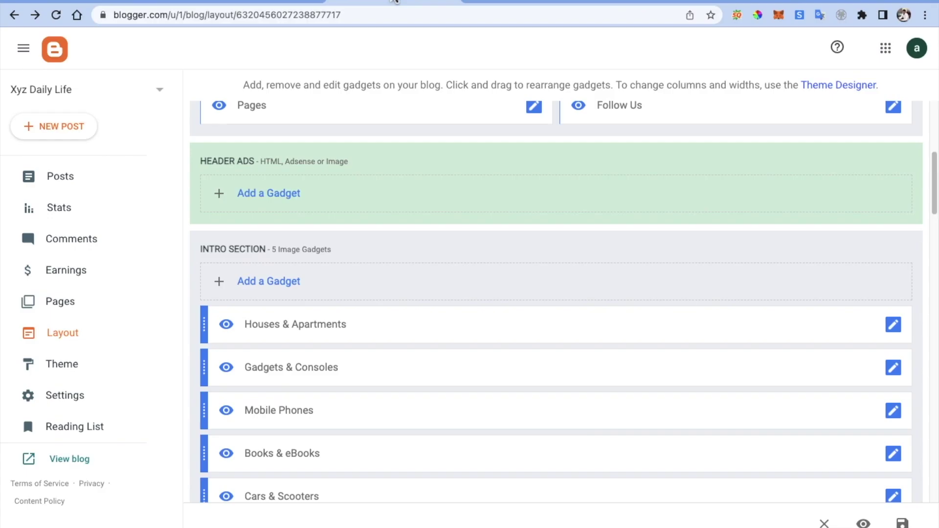
pyautogui.click(264, 201)
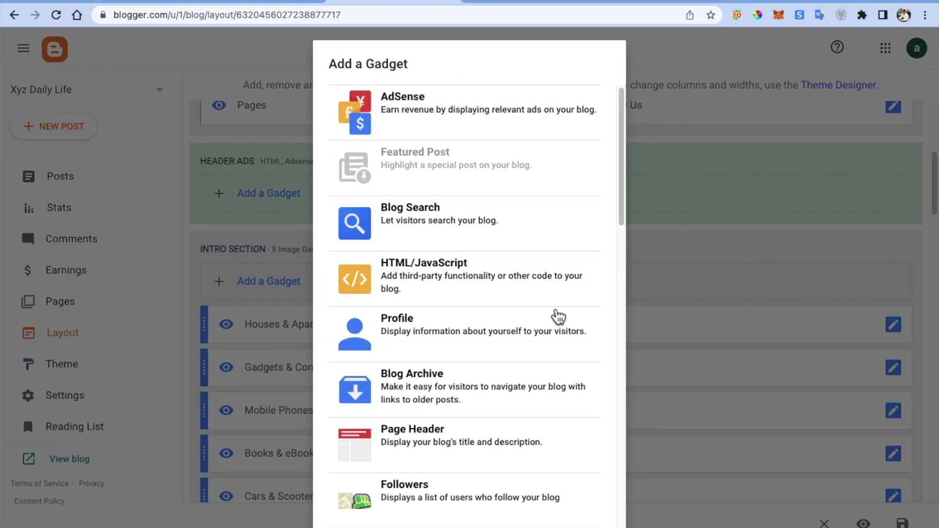
pyautogui.scroll(-10, 495, 430)
pyautogui.scroll(10, 496, 430)
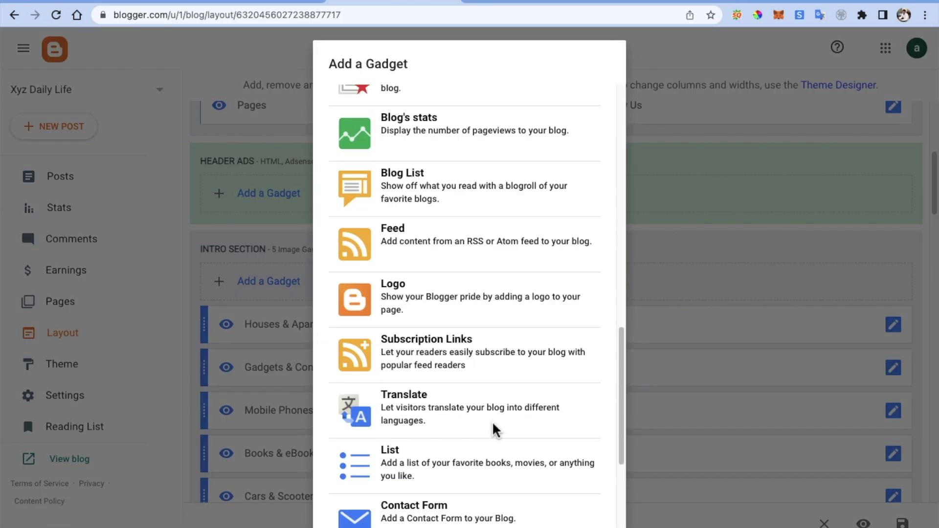
pyautogui.click(700, 237)
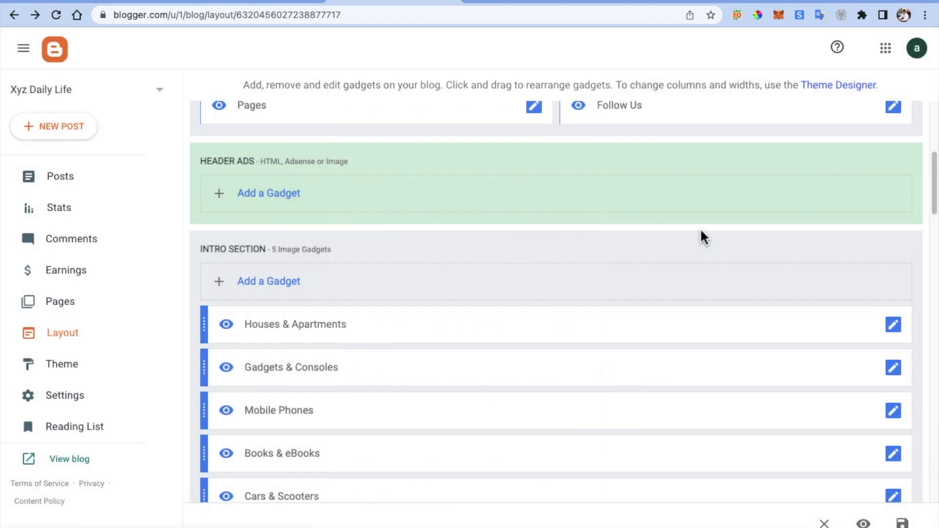
pyautogui.scroll(5, 281, 155)
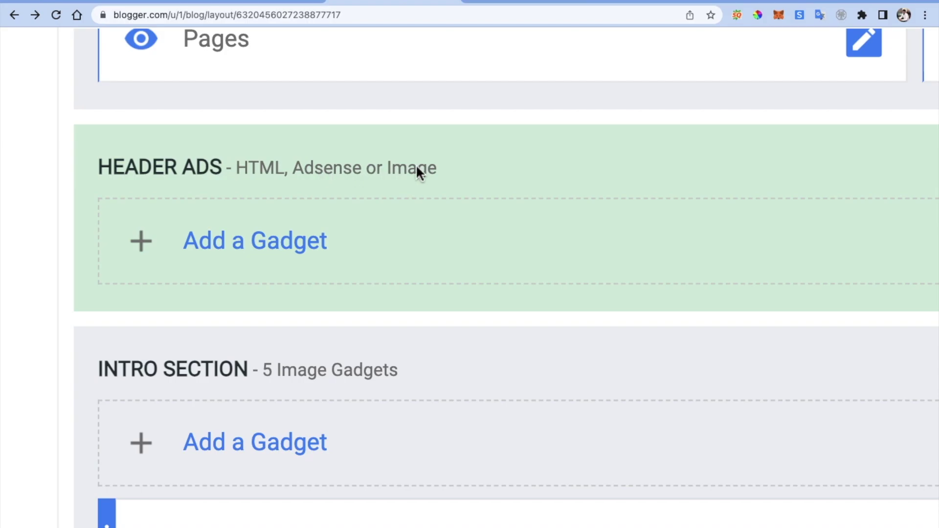
pyautogui.scroll(-3, 415, 163)
pyautogui.scroll(-3, 415, 167)
# Add an Image gadget to the Header Ads section with the affiliate marketing banner .webp file uploaded from the computer, and save it
pyautogui.click(272, 196)
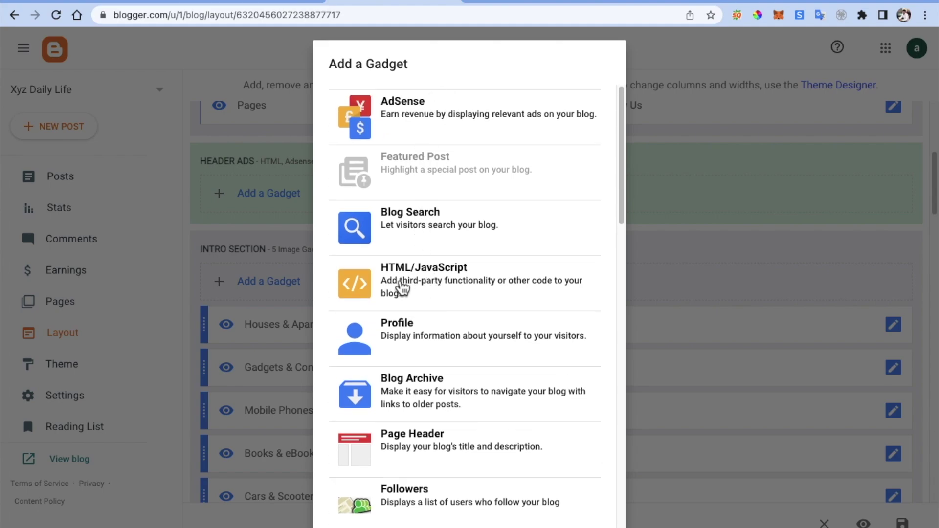
pyautogui.scroll(-9, 473, 288)
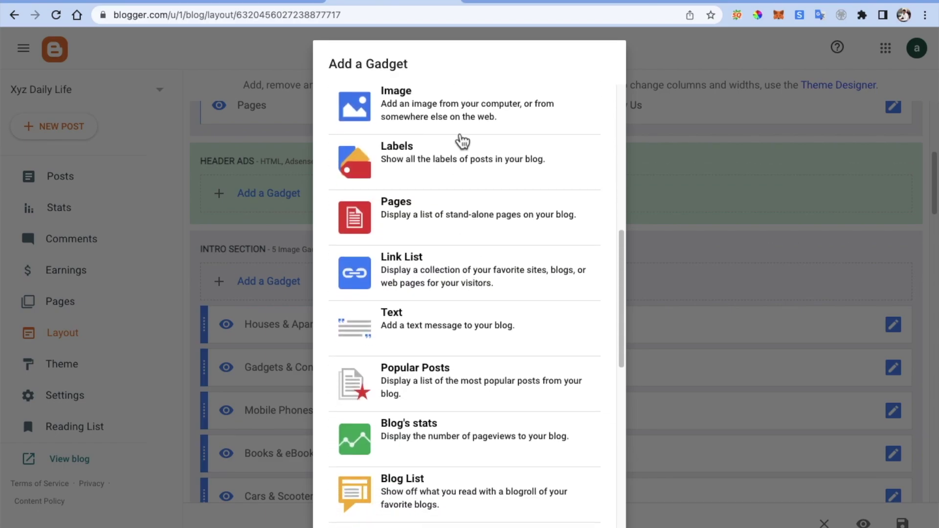
pyautogui.click(460, 111)
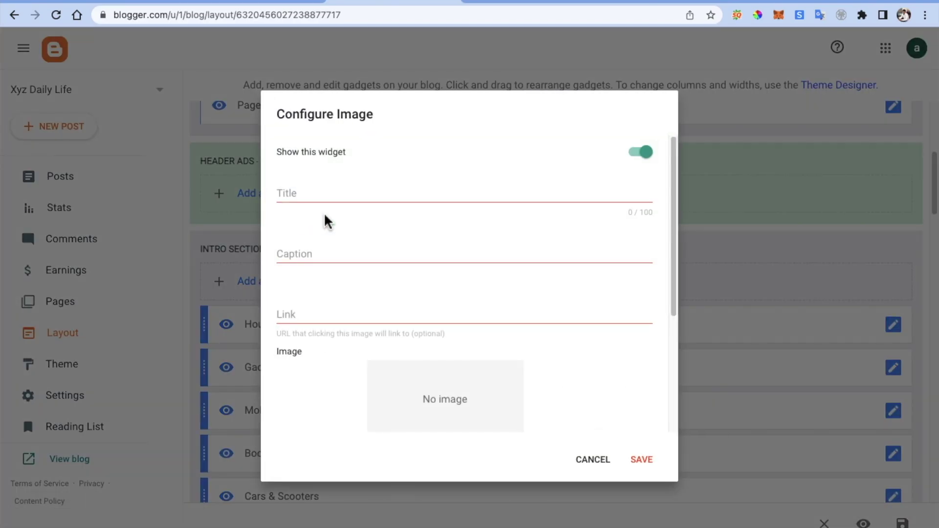
pyautogui.scroll(-2, 323, 306)
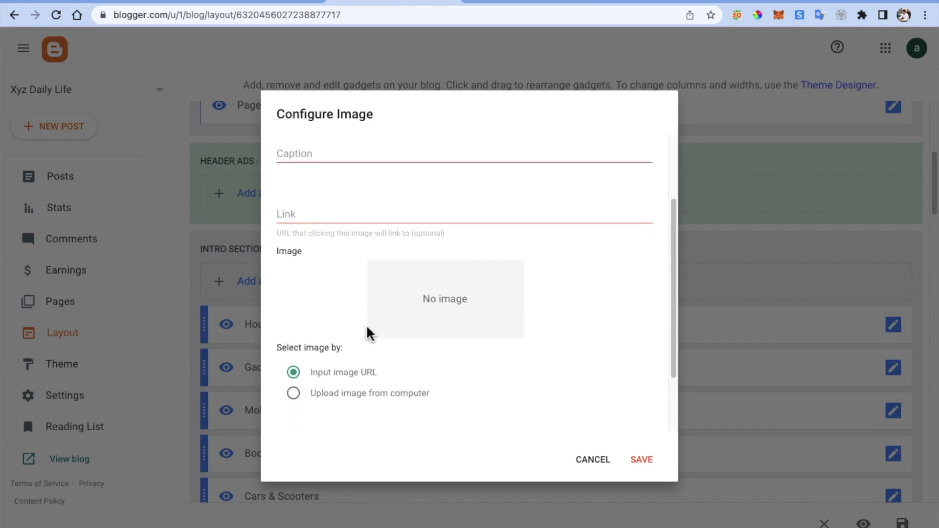
pyautogui.click(294, 395)
pyautogui.scroll(-1, 314, 384)
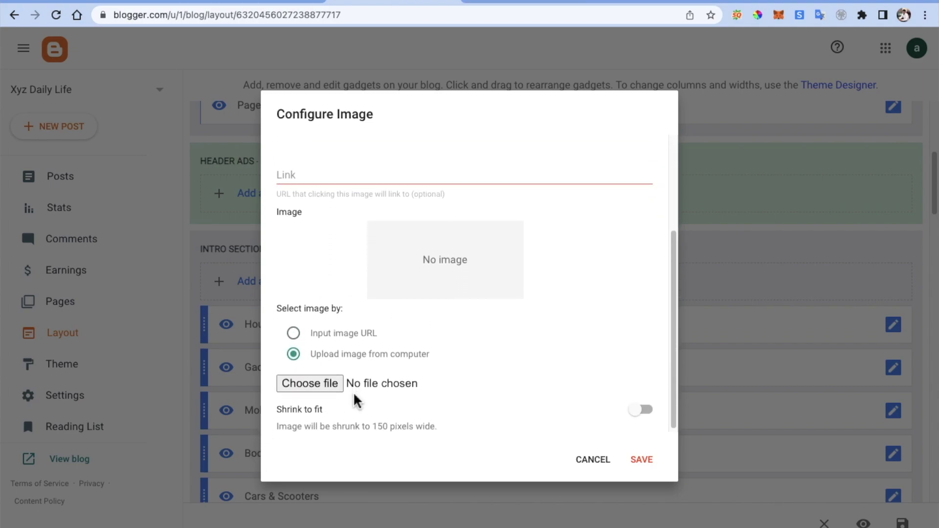
pyautogui.click(313, 382)
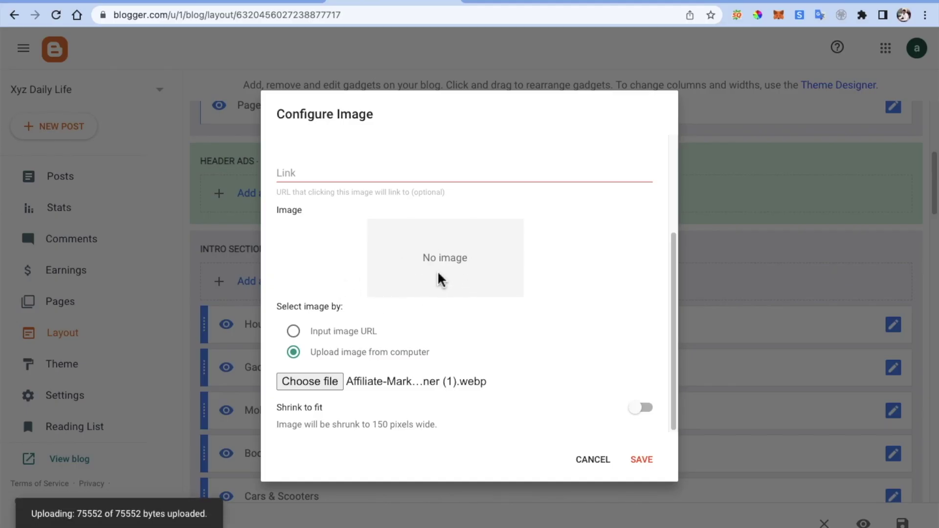
pyautogui.click(643, 461)
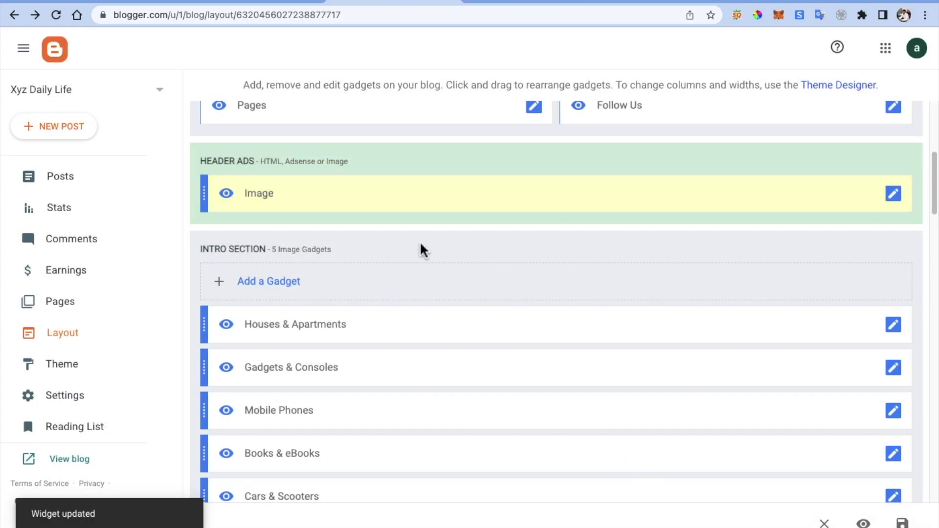
# Copy the link address of Advanced Affiliate Marketing Course from the course site's Courses menu and return to the blog's layout
pyautogui.click(495, 3)
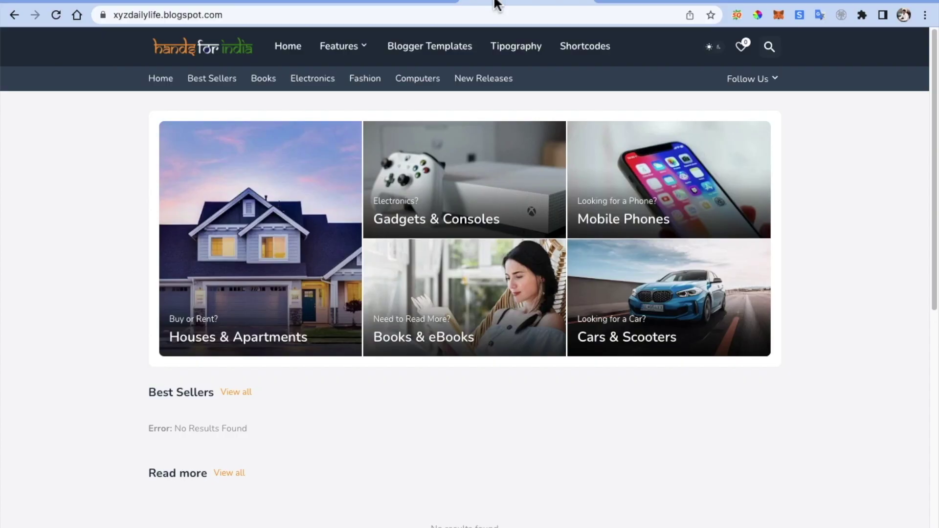
pyautogui.click(440, 4)
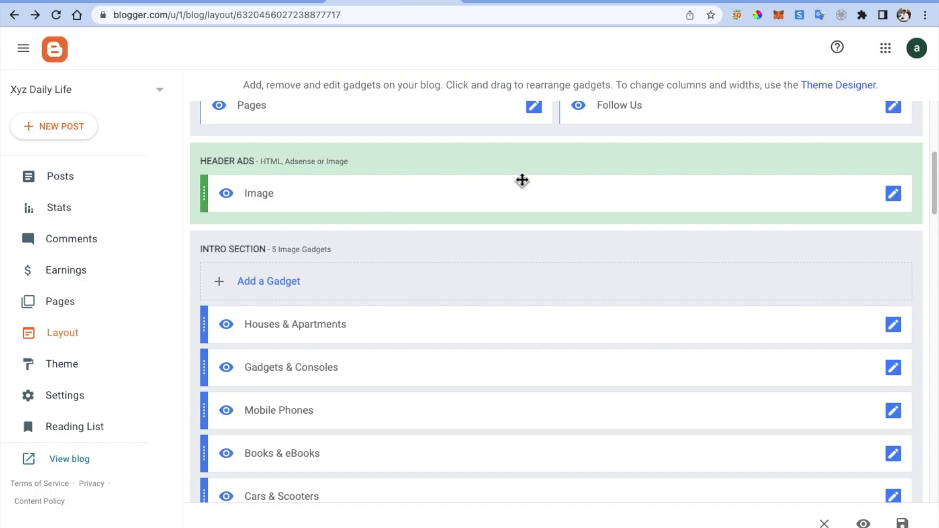
pyautogui.click(638, 3)
pyautogui.moveTo(541, 55)
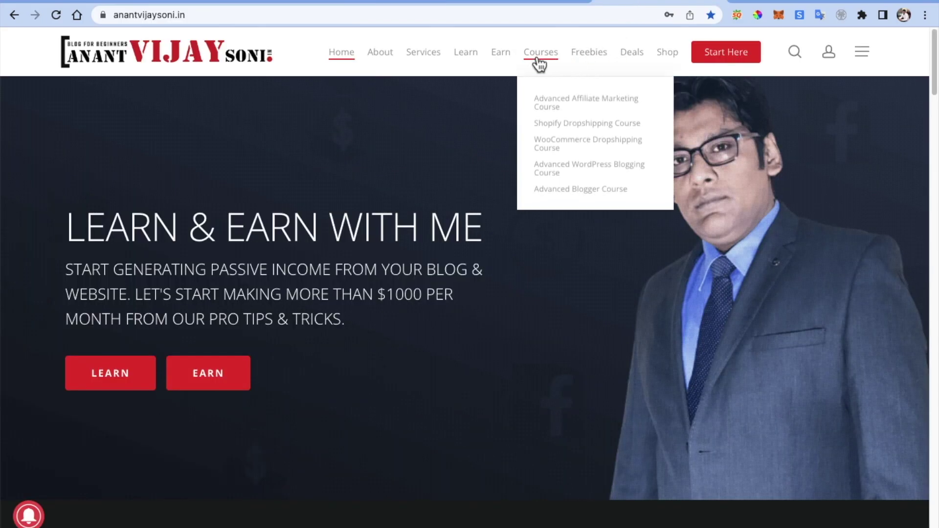
pyautogui.rightClick(556, 108)
pyautogui.click(590, 175)
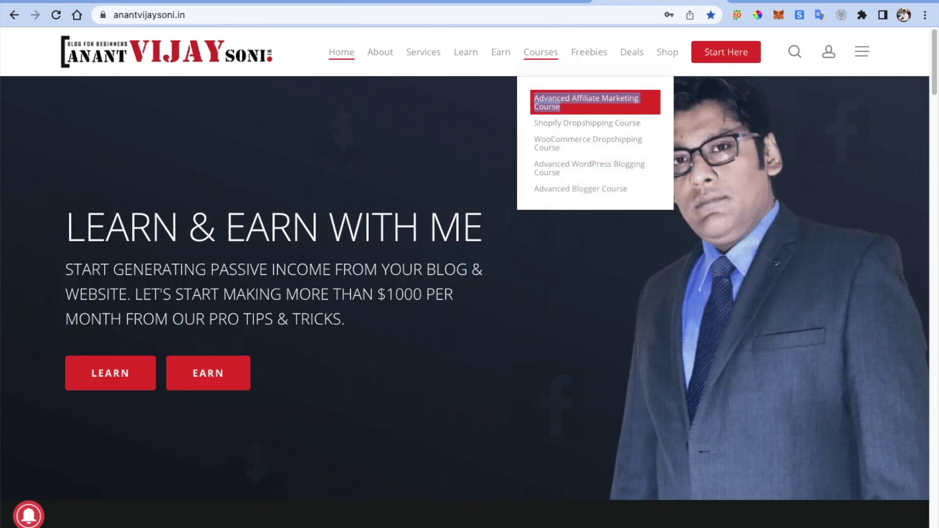
pyautogui.click(525, 3)
pyautogui.click(396, 2)
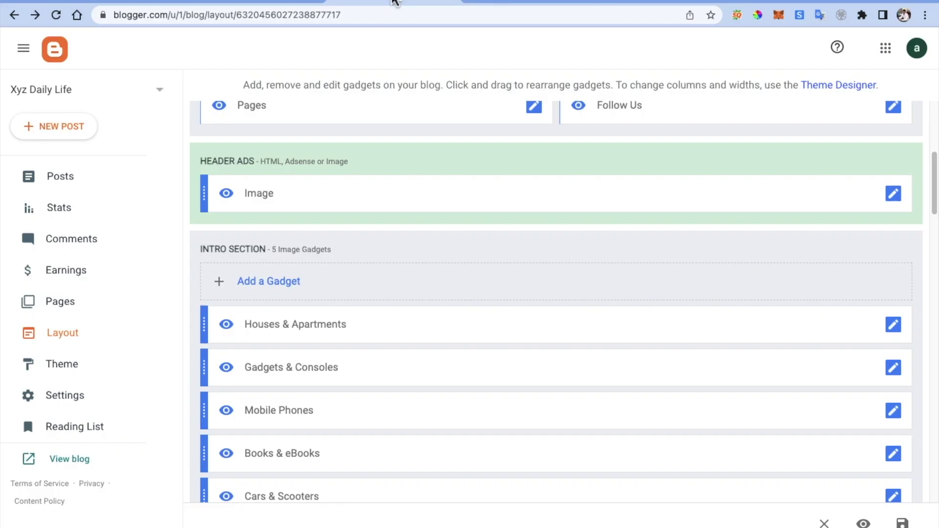
# Set the Header Ads image's link to the copied advanced-affiliate-marketing-course-hindi address and save the gadget
pyautogui.click(891, 200)
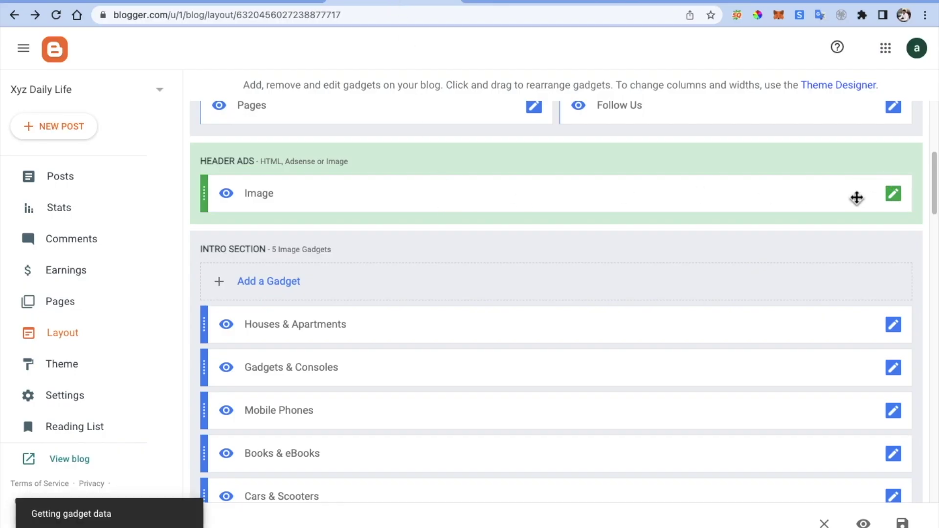
pyautogui.scroll(-1, 338, 244)
pyautogui.click(335, 285)
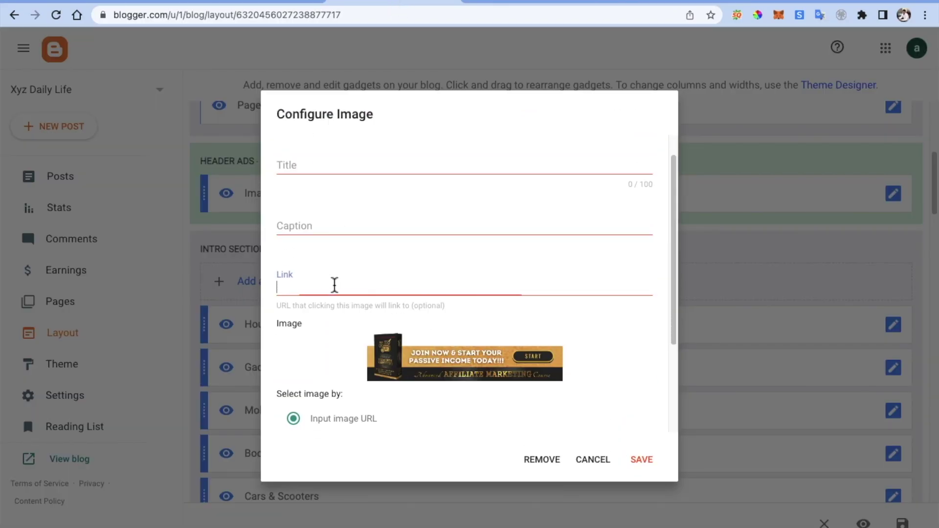
pyautogui.hotkey('ctrl', 'v')
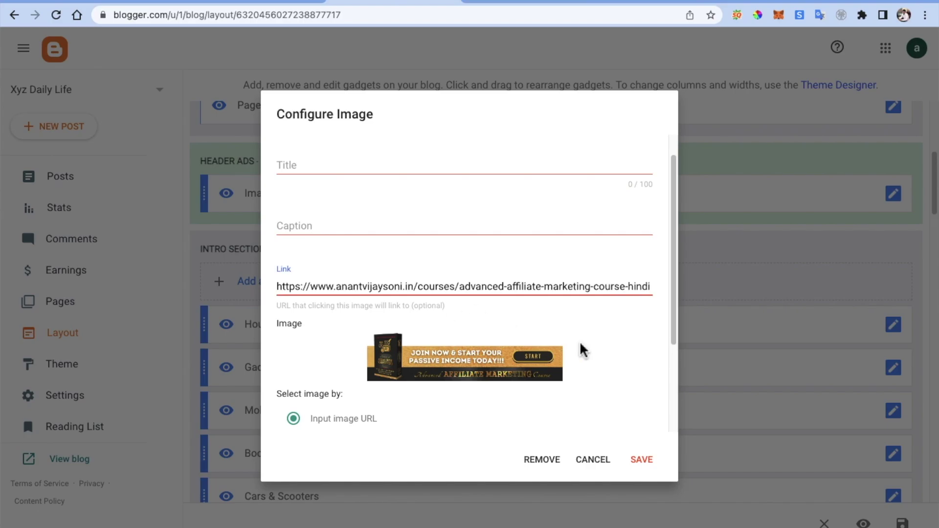
pyautogui.click(643, 465)
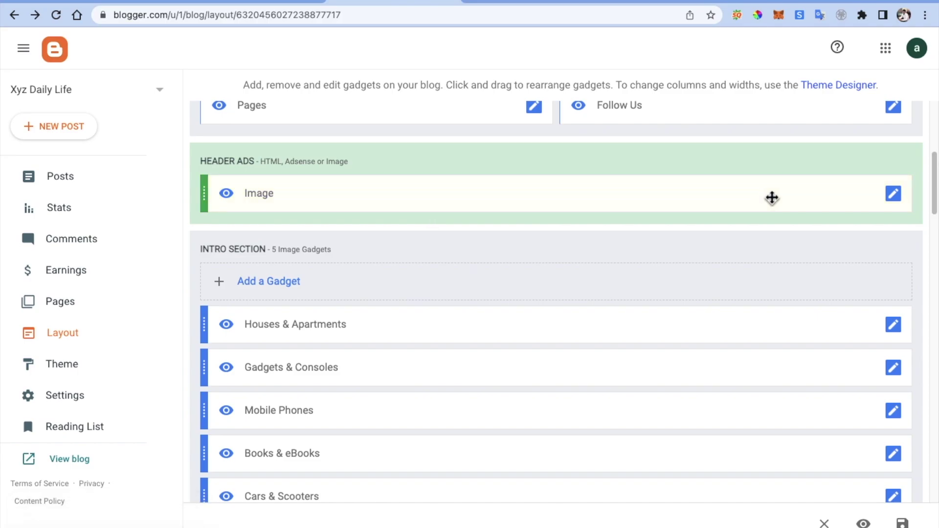
# Reload the live blog and check that the header ad banner leads to the Advanced Affiliate Marketing Course page
pyautogui.click(492, 4)
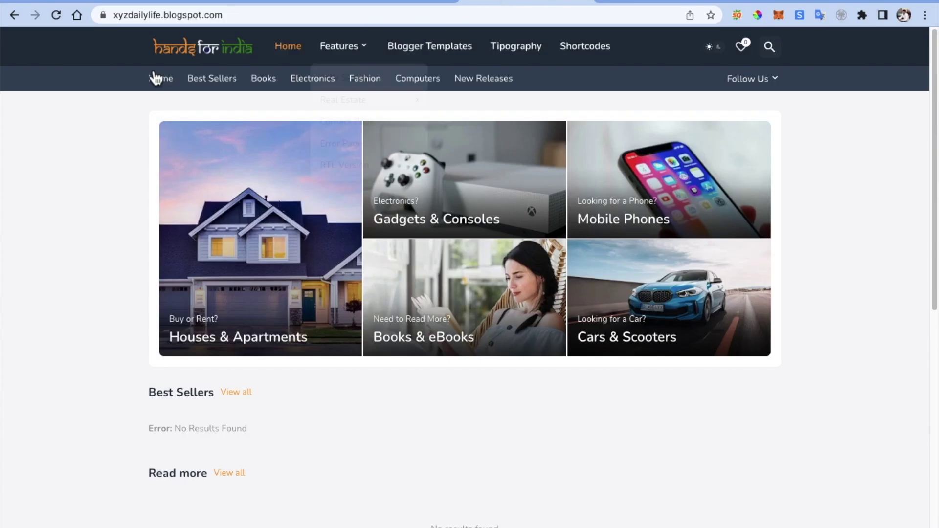
pyautogui.click(55, 15)
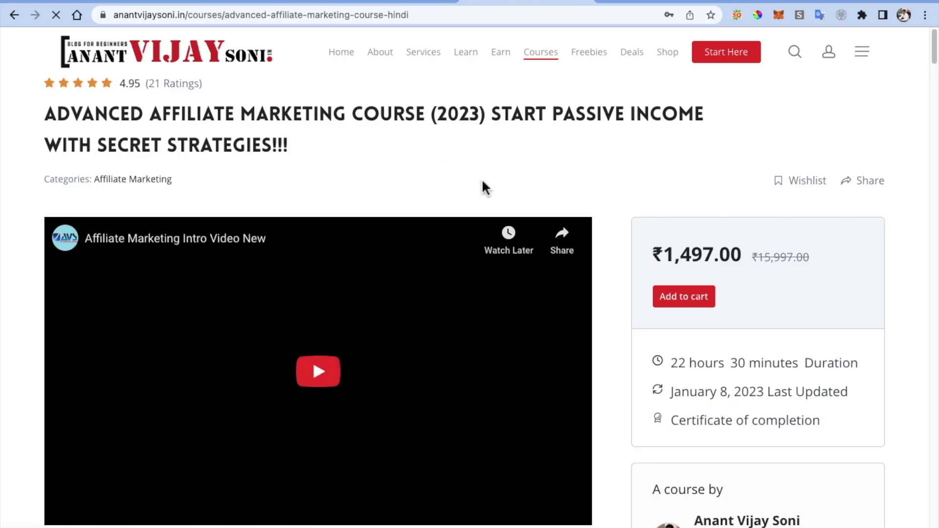
pyautogui.click(389, 4)
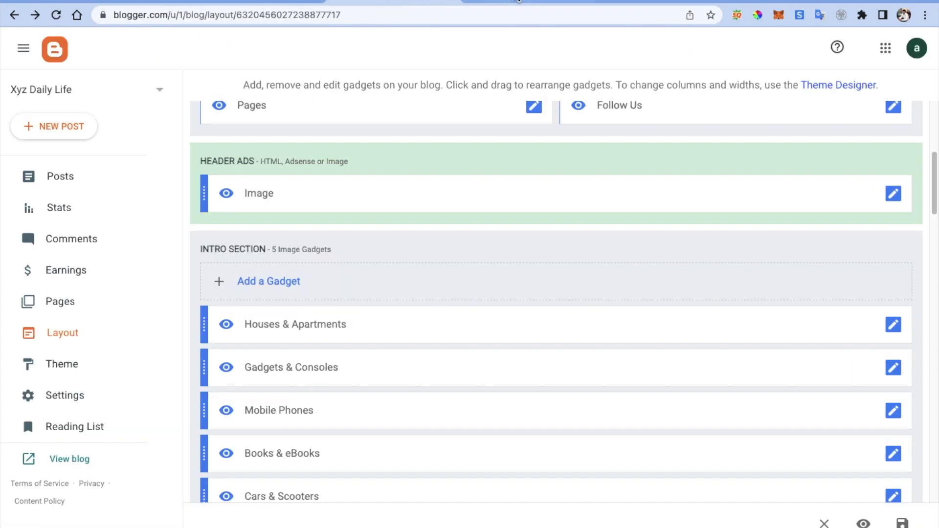
pyautogui.click(518, 4)
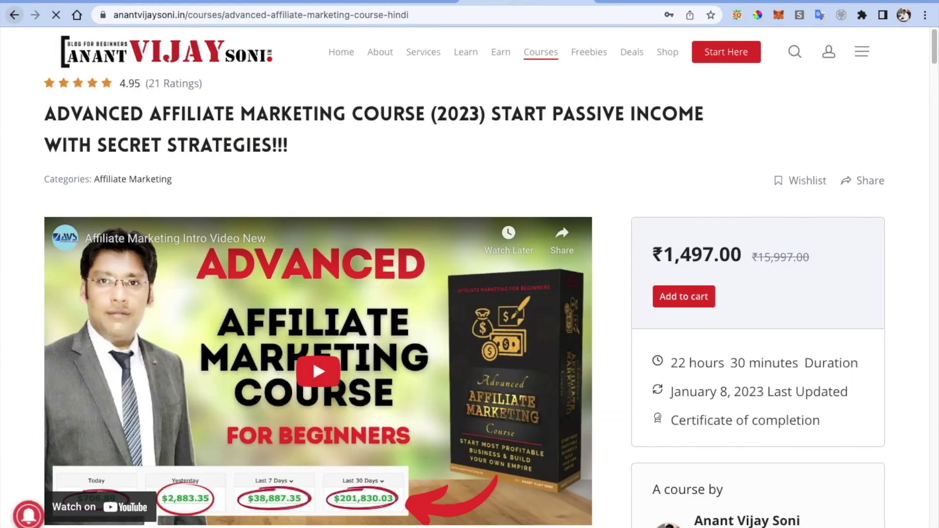
# Compare the Intro Section's five image gadgets in the layout with the category tiles on the live blog
pyautogui.click(387, 4)
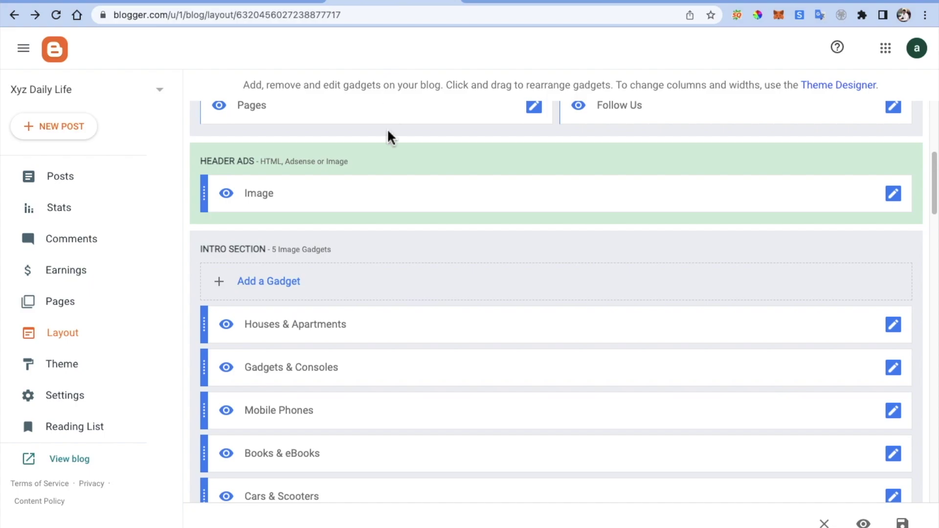
pyautogui.scroll(-3, 450, 200)
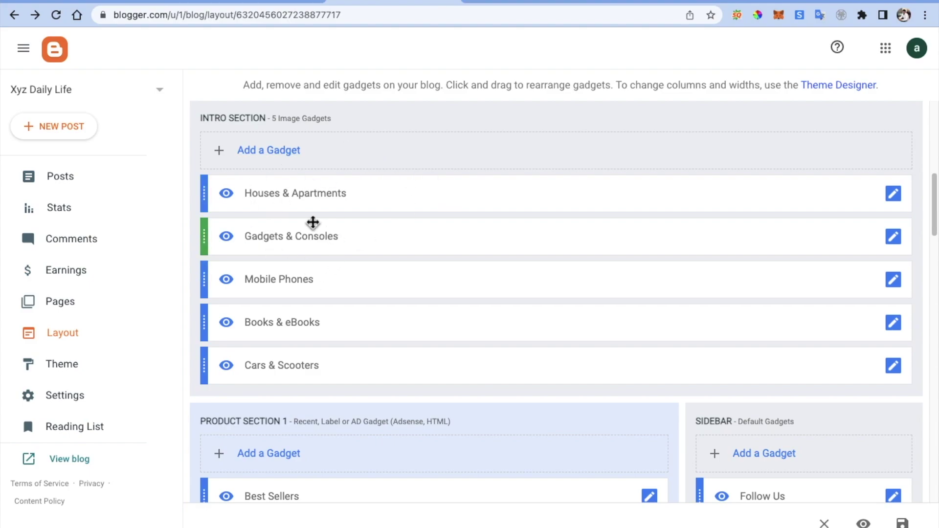
pyautogui.hotkey('ctrl', 'Tab')
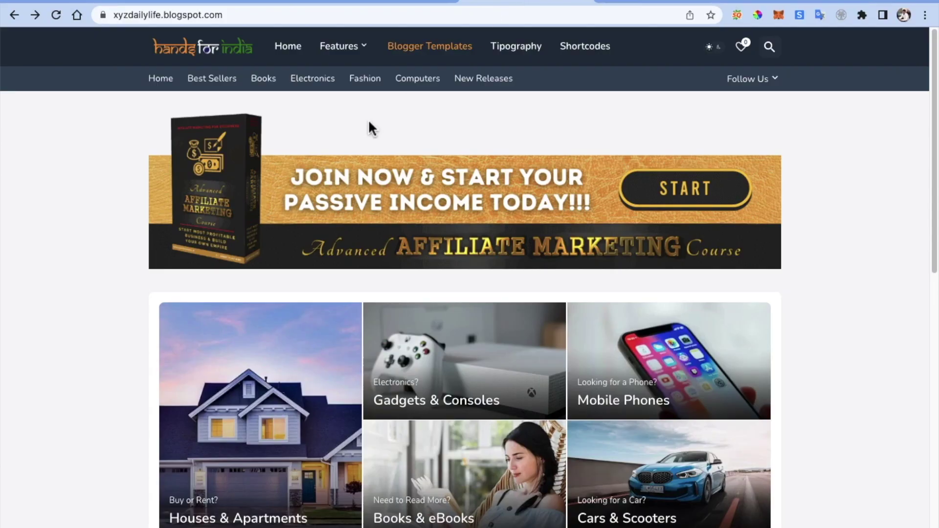
pyautogui.scroll(-4, 271, 207)
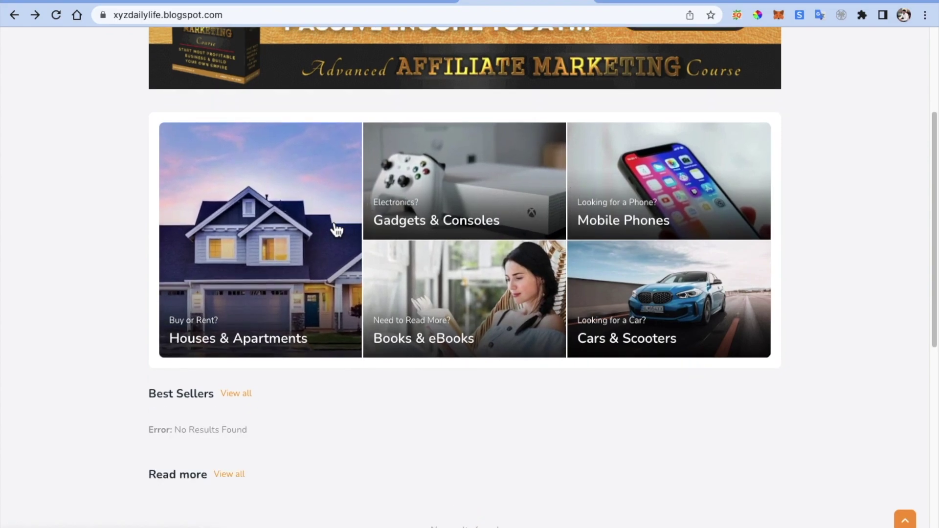
pyautogui.hotkey('ctrl', 'shift', 'Tab')
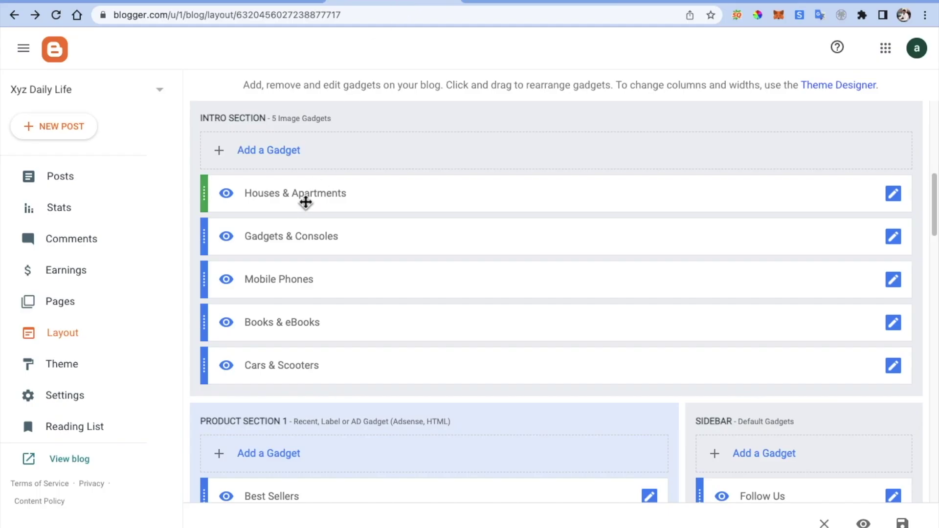
# Change the Houses & Apartments gadget's title to "Health &amp; Beauty" and its caption to "Health & Beauty"
pyautogui.click(893, 198)
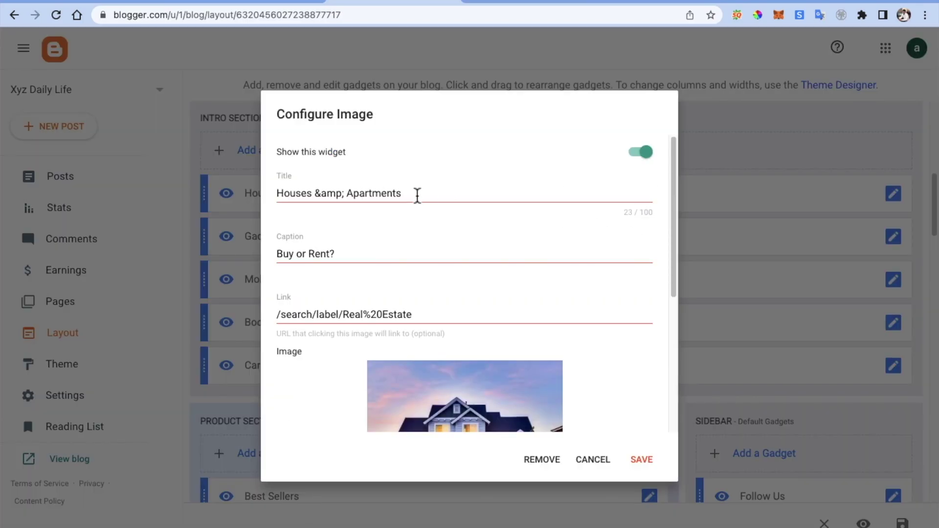
pyautogui.click(417, 196)
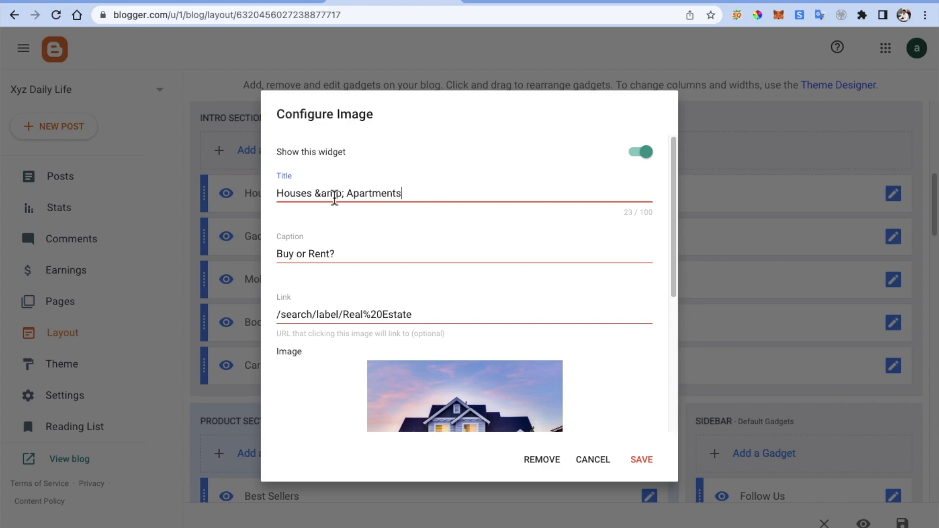
pyautogui.moveTo(313, 194); pyautogui.dragTo(277, 196)
pyautogui.write('Health &amp; Beauty')
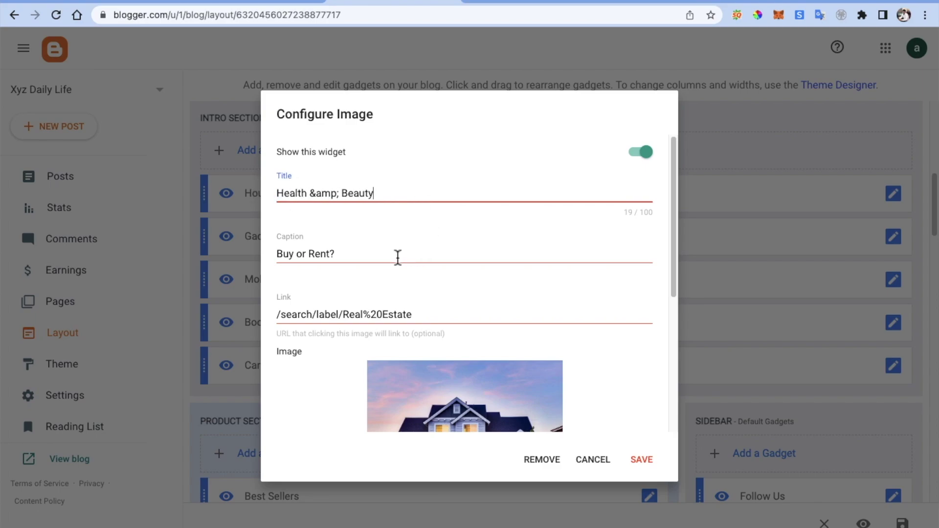
pyautogui.moveTo(342, 257); pyautogui.dragTo(275, 254)
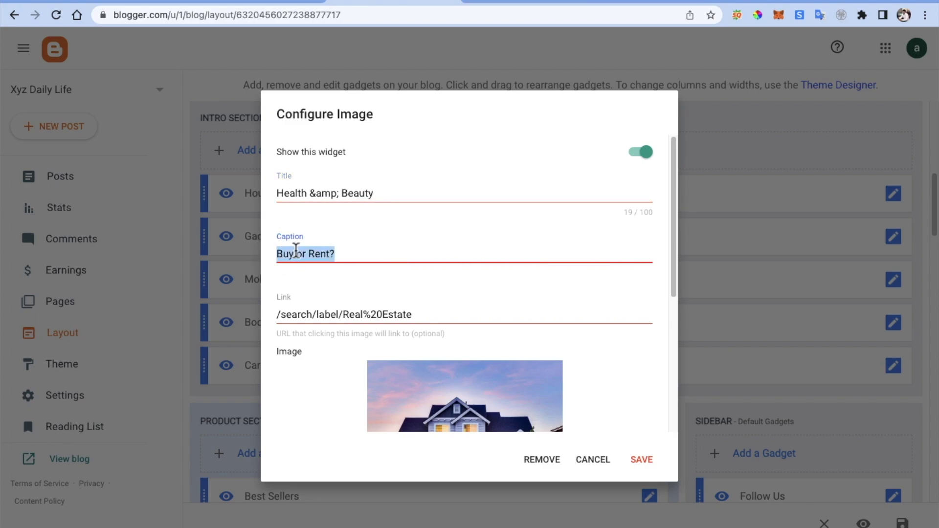
pyautogui.write('Health')
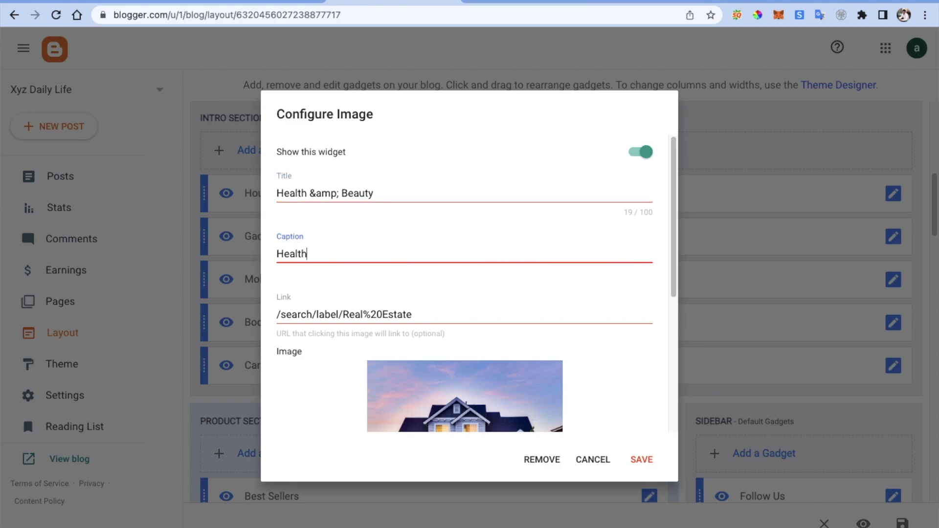
pyautogui.write(' & Beauty')
pyautogui.click(523, 3)
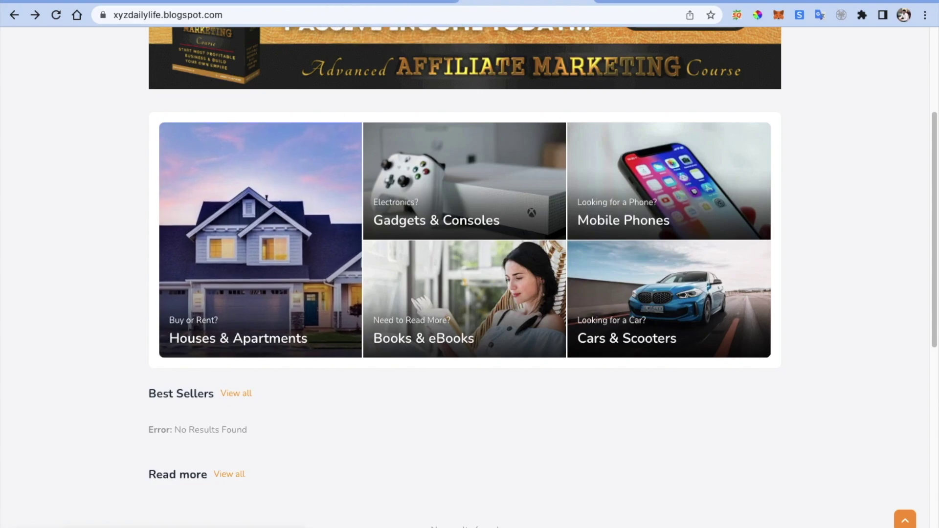
pyautogui.click(394, 6)
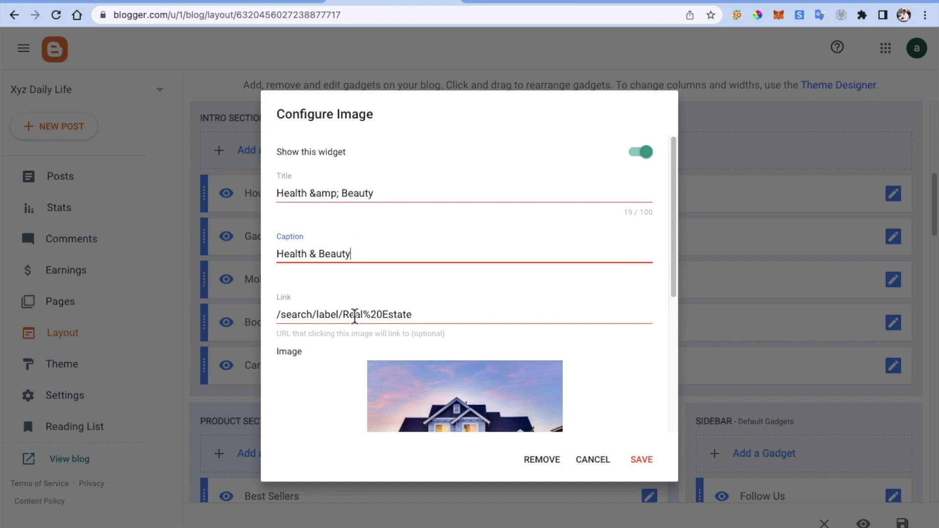
# Search Google Images for "health & beauty" in a new tab and save the Unsplash flat-lay picture with the bath salt bowl
pyautogui.scroll(-3, 421, 317)
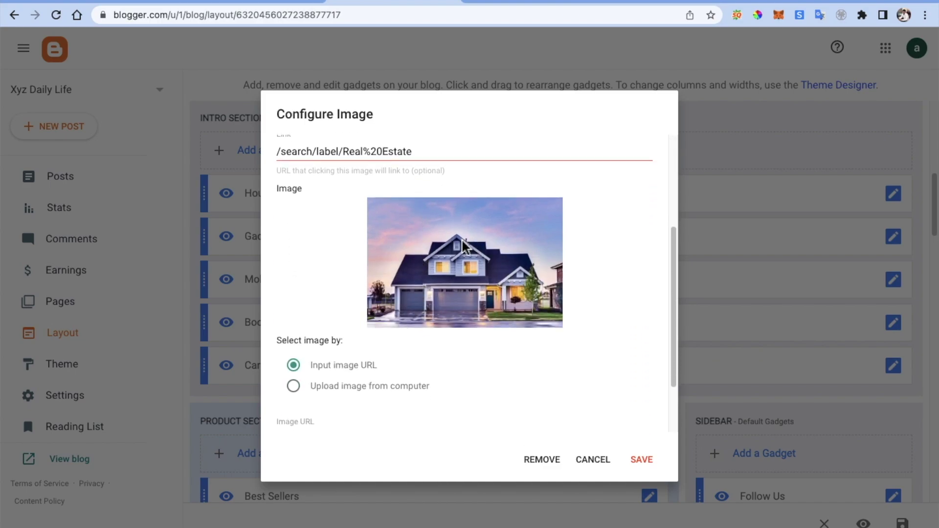
pyautogui.scroll(-2, 465, 247)
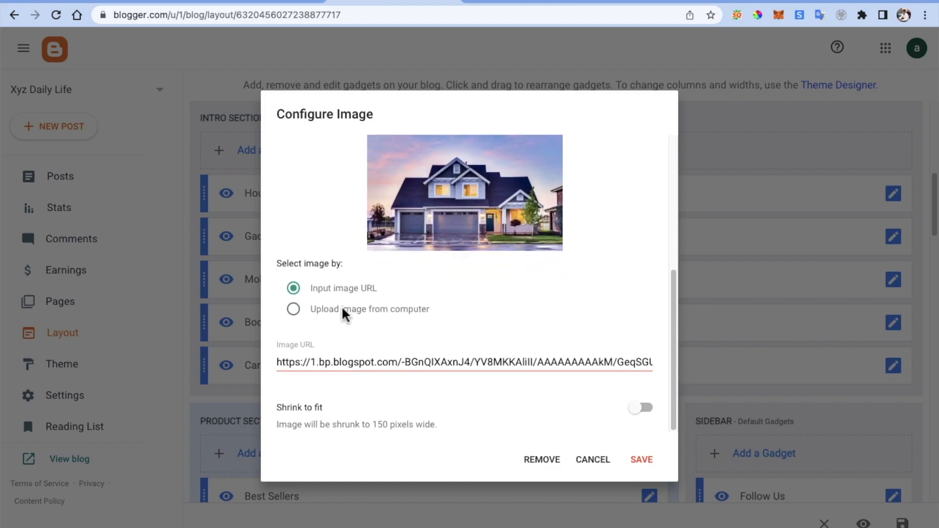
pyautogui.click(885, 2)
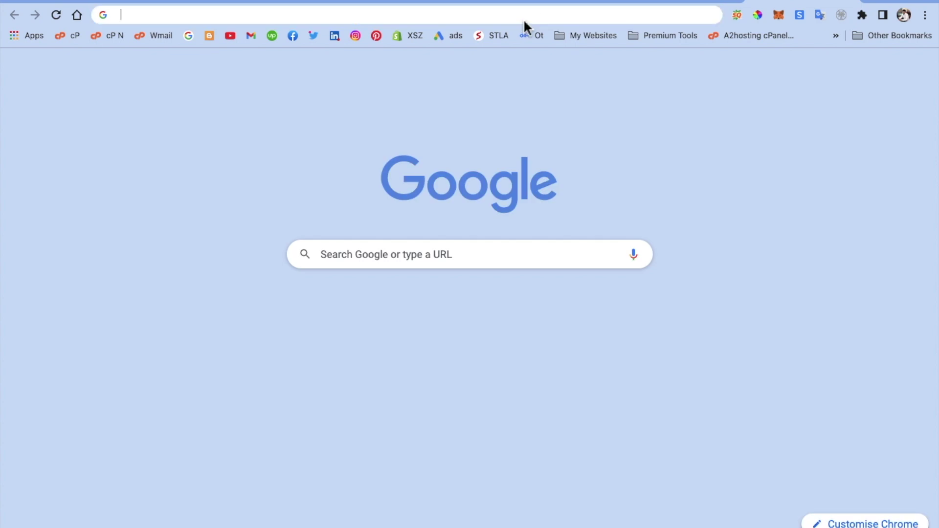
pyautogui.click(525, 22)
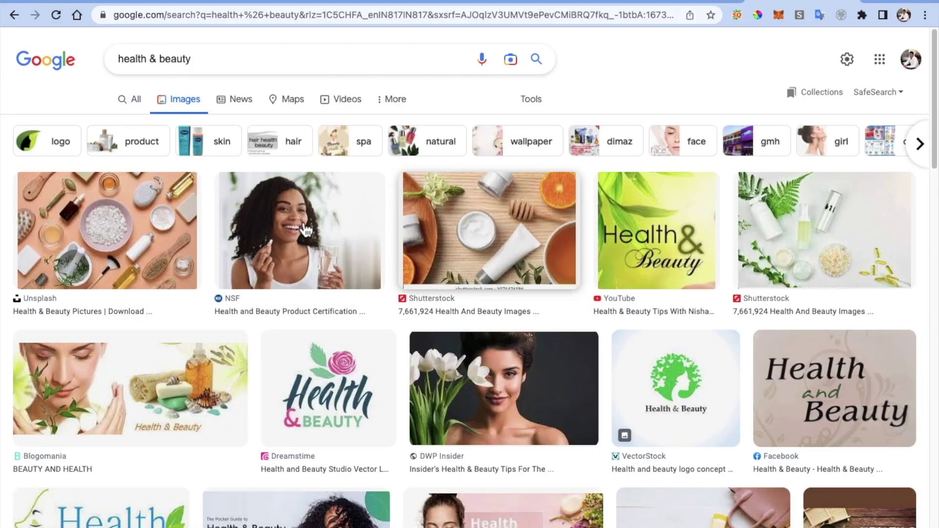
pyautogui.click(498, 240)
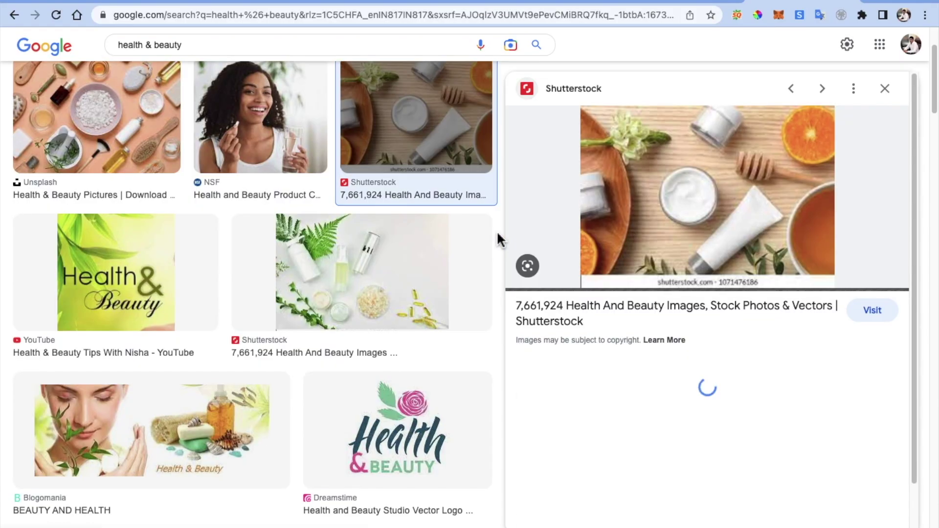
pyautogui.rightClick(699, 203)
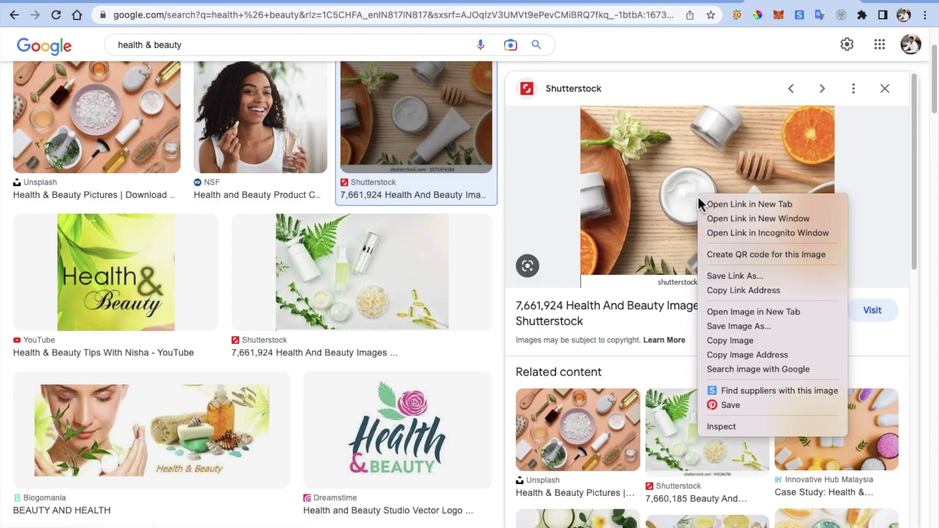
pyautogui.scroll(-3, 498, 195)
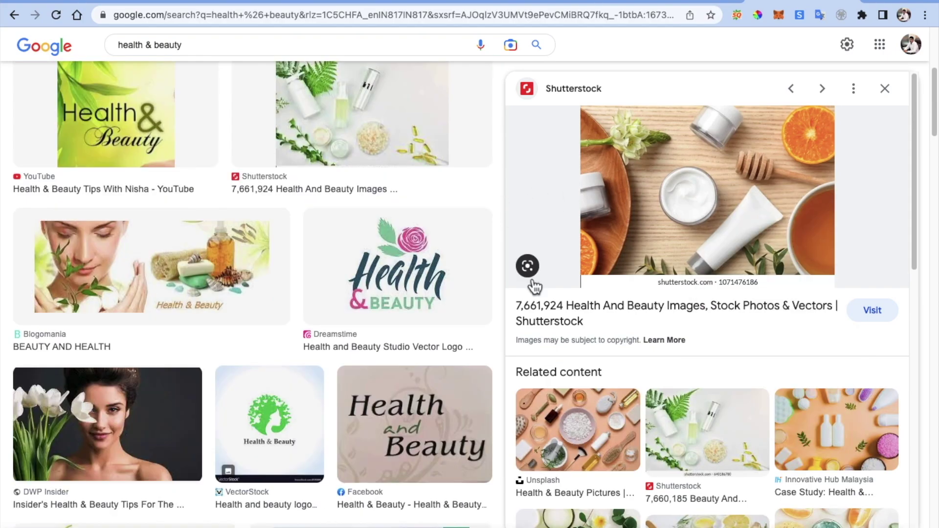
pyautogui.click(569, 419)
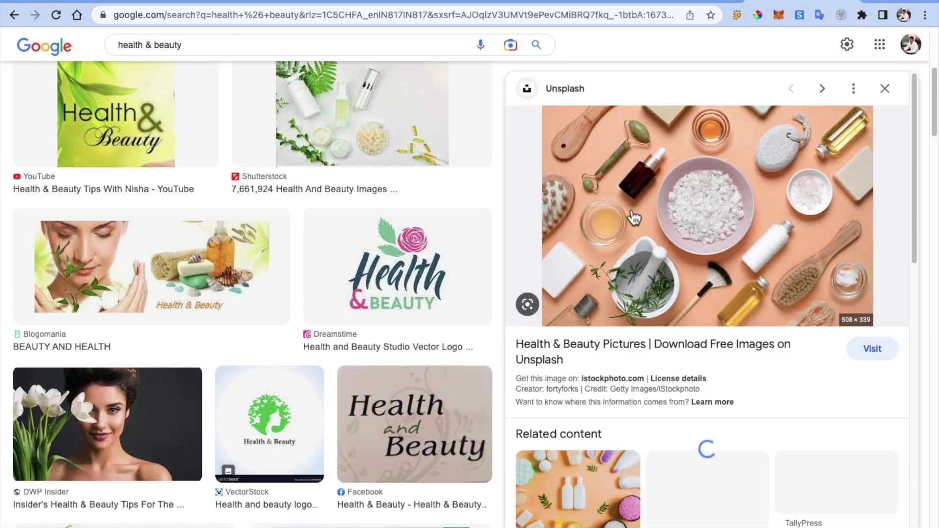
pyautogui.rightClick(636, 244)
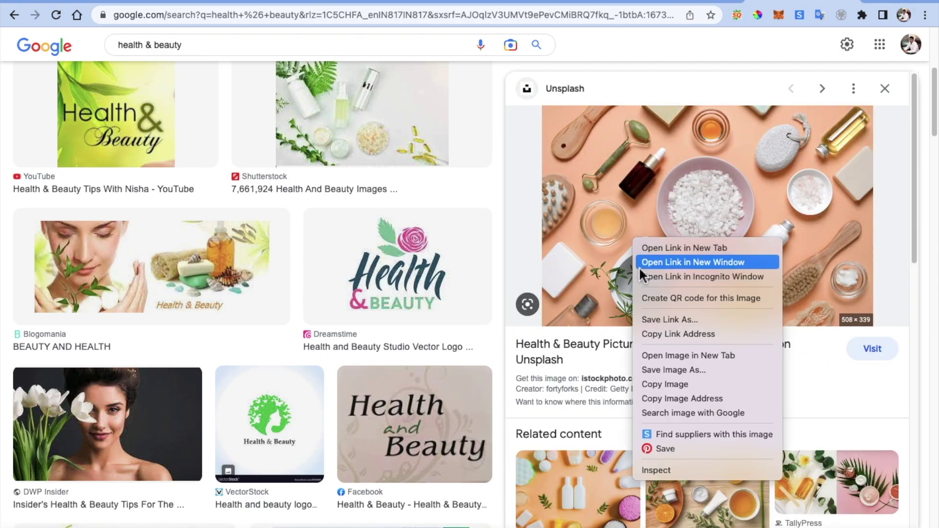
pyautogui.click(656, 372)
pyautogui.click(670, 389)
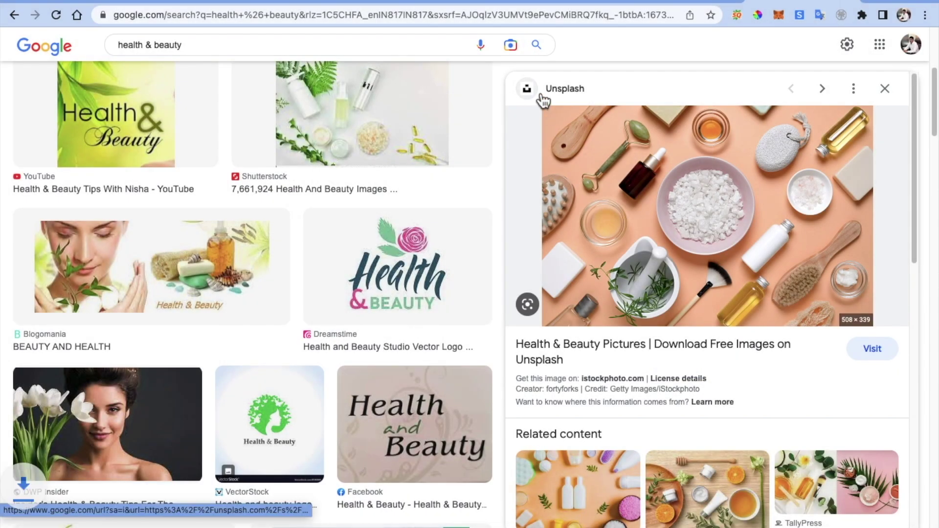
# Replace the house picture in the Intro Section gadget with the downloaded istockphoto .jpeg uploaded from the computer, and save the gadget
pyautogui.click(429, 2)
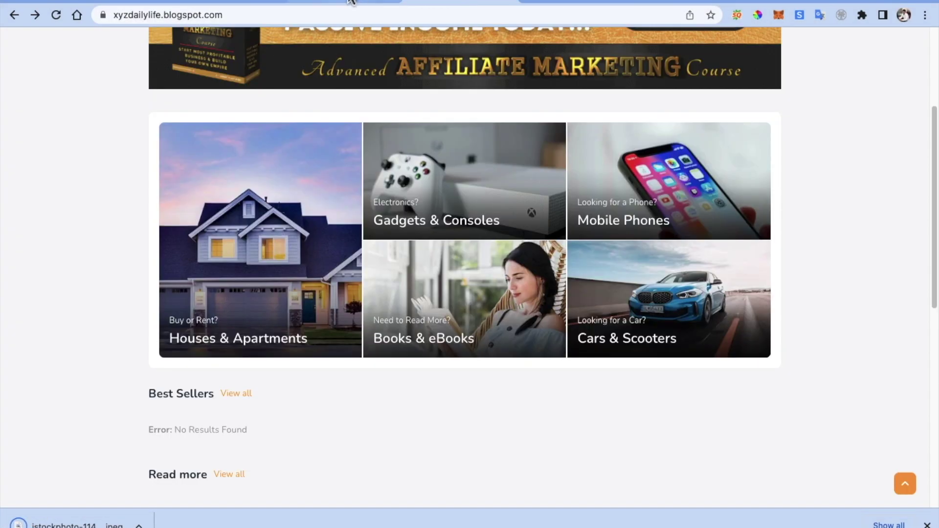
pyautogui.click(350, 2)
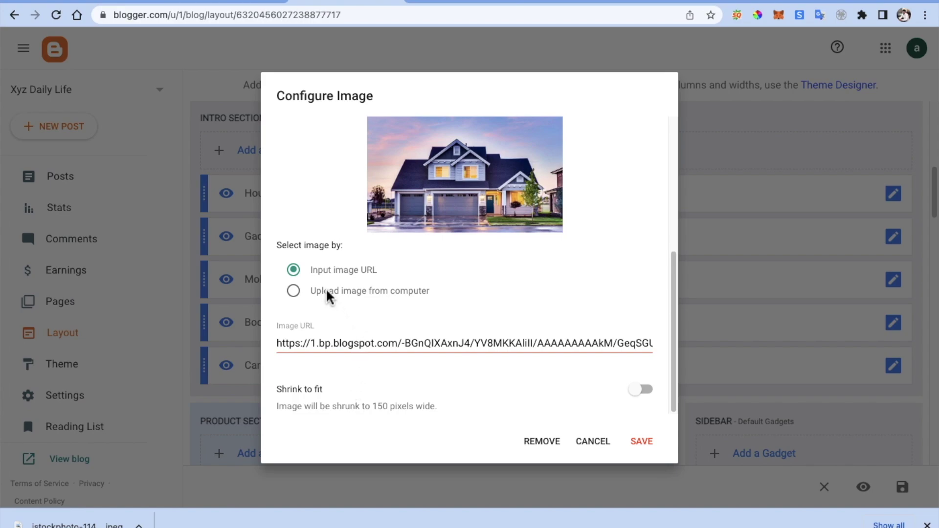
pyautogui.click(294, 292)
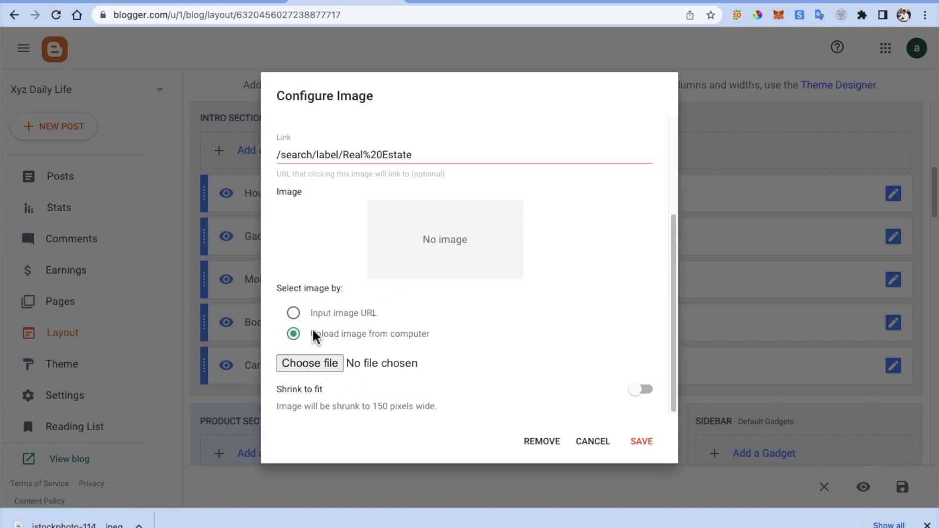
pyautogui.click(295, 363)
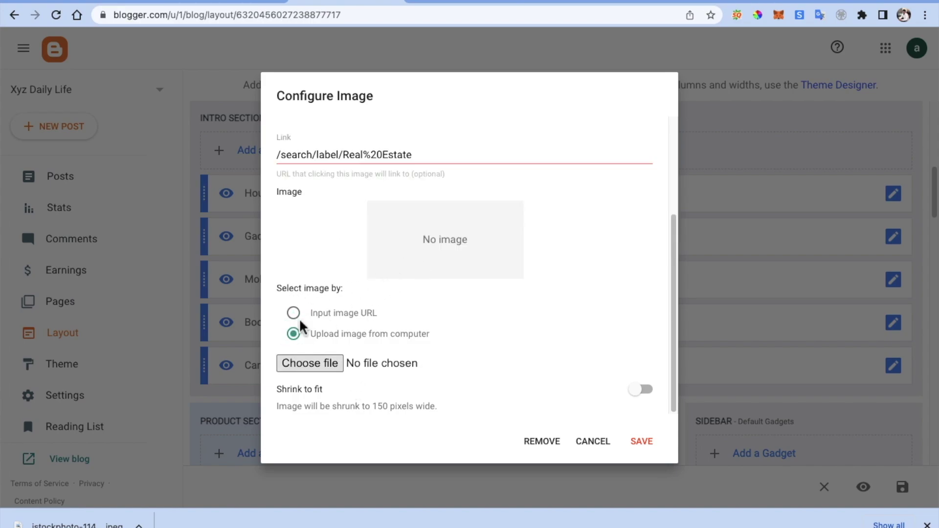
pyautogui.doubleClick(208, 126)
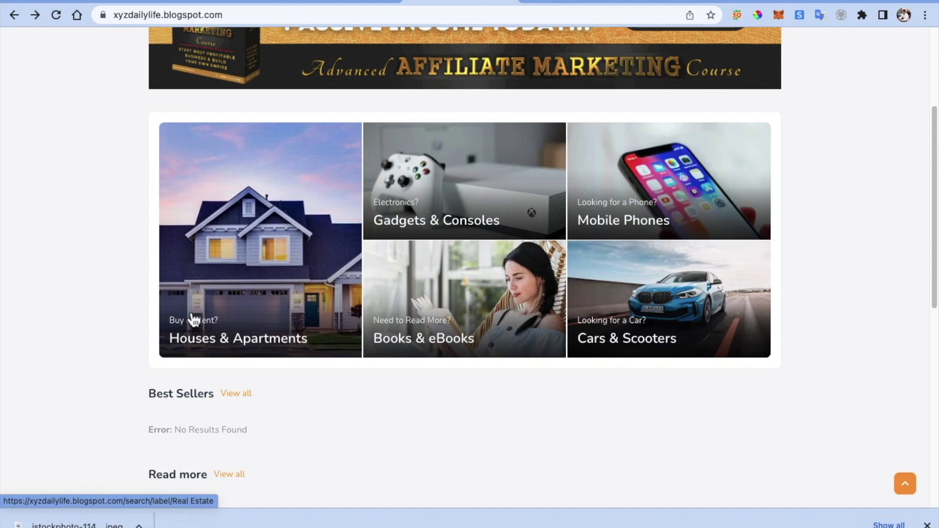
# Reload the live blog, check where the Health & Beauty tile leads, and review the gadget's link without changing it
pyautogui.click(55, 14)
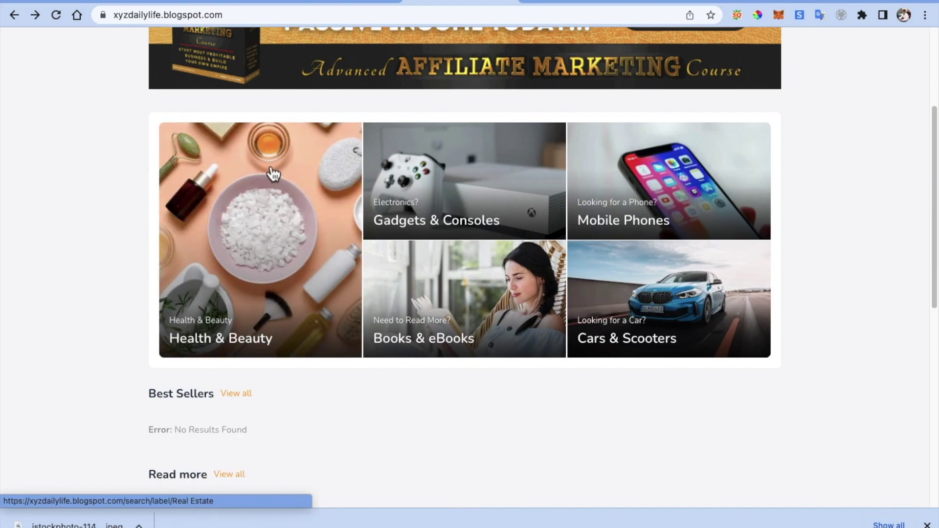
pyautogui.click(282, 199)
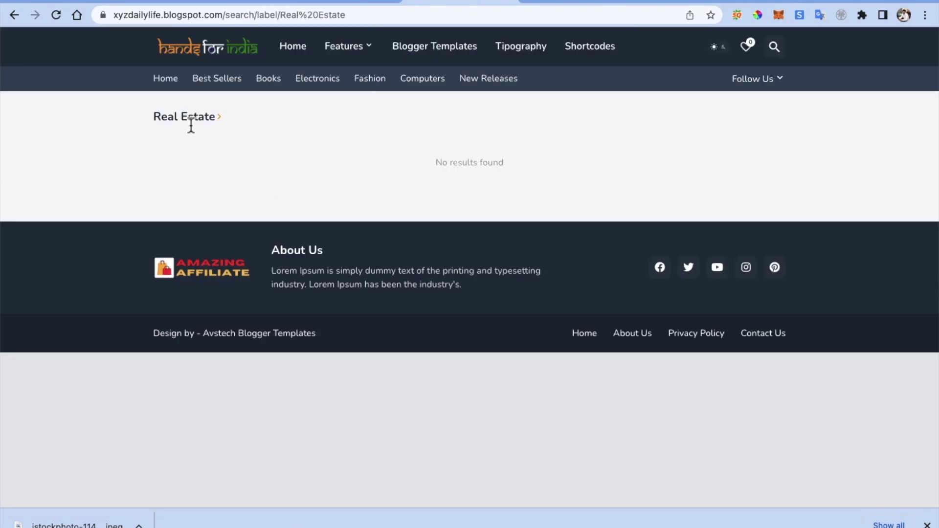
pyautogui.click(352, 1)
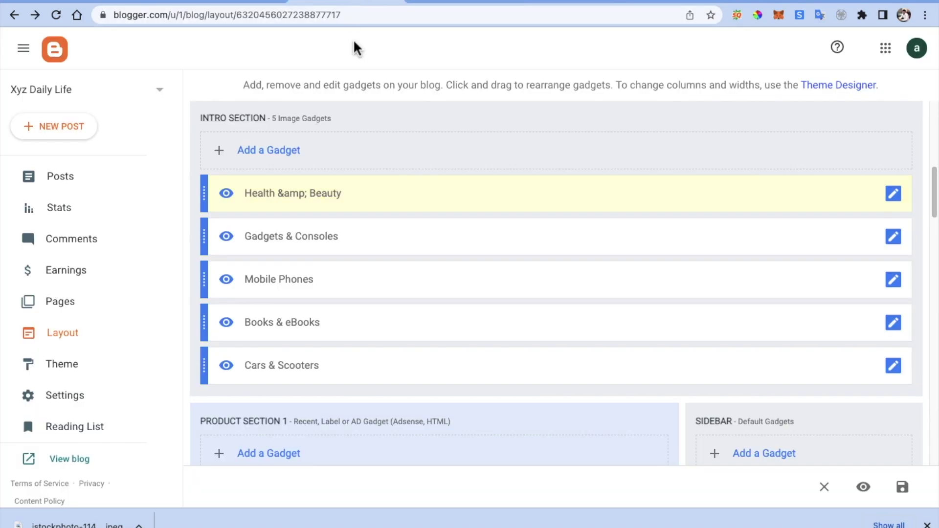
pyautogui.click(896, 200)
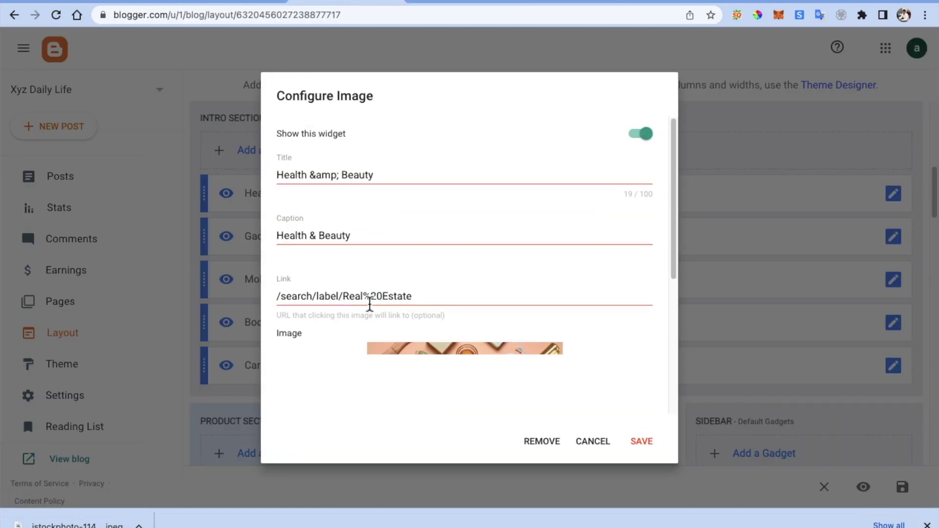
pyautogui.moveTo(427, 297); pyautogui.dragTo(344, 296)
pyautogui.click(594, 444)
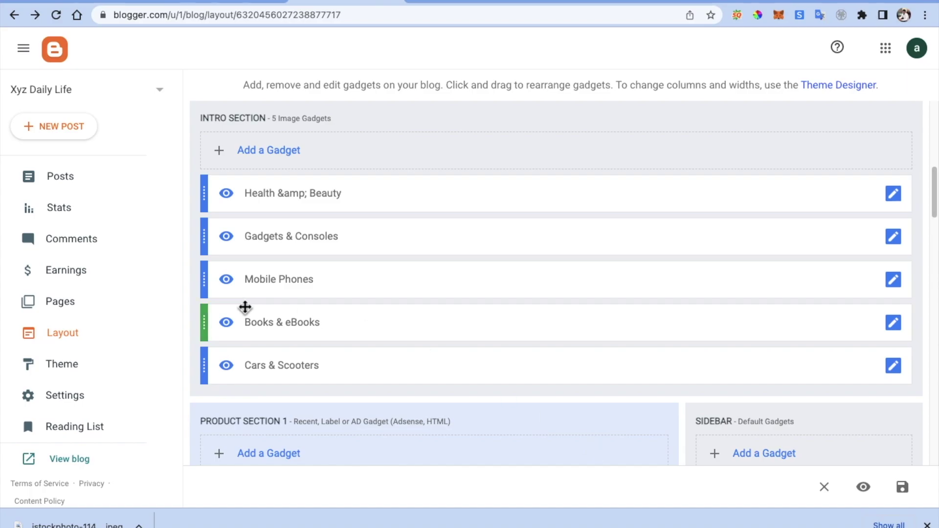
# Check the blog's posts list and the live Real Estate label page, and return to the layout
pyautogui.click(76, 177)
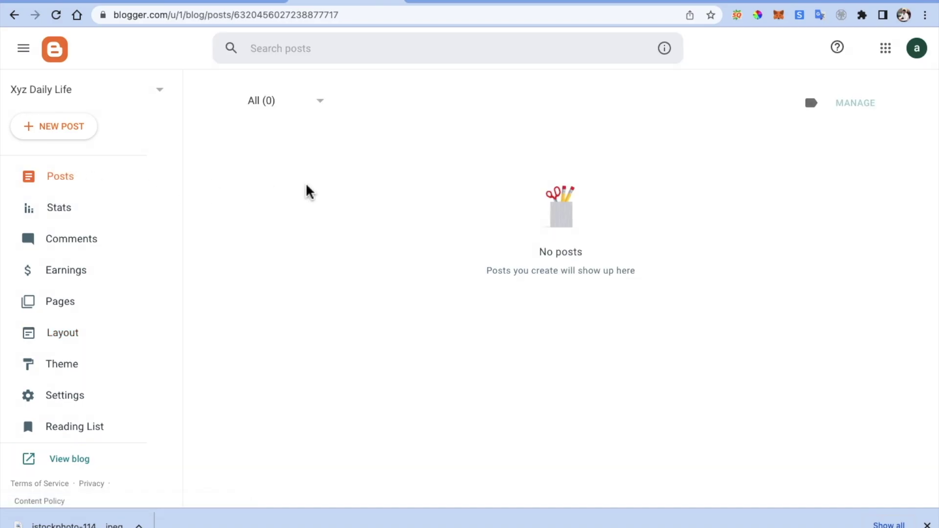
pyautogui.click(448, 3)
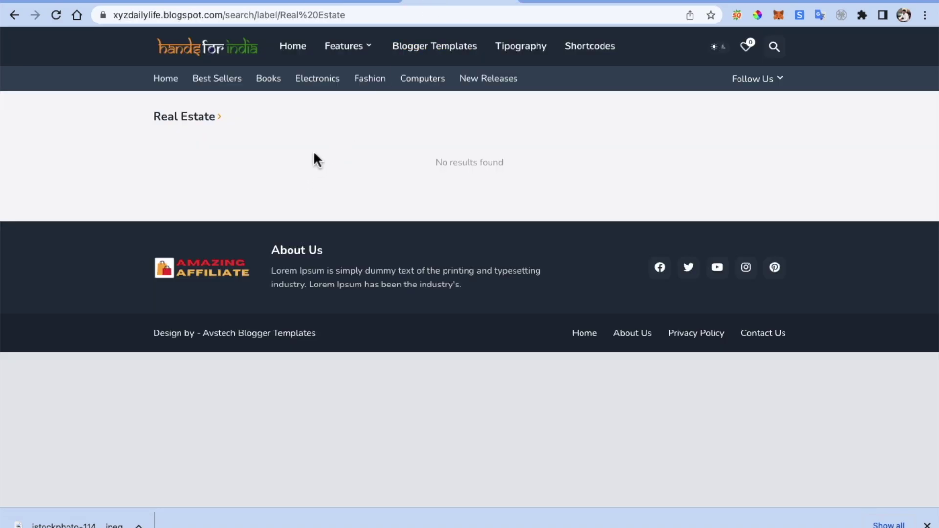
pyautogui.hotkey('ctrl', 'shift', 'Tab')
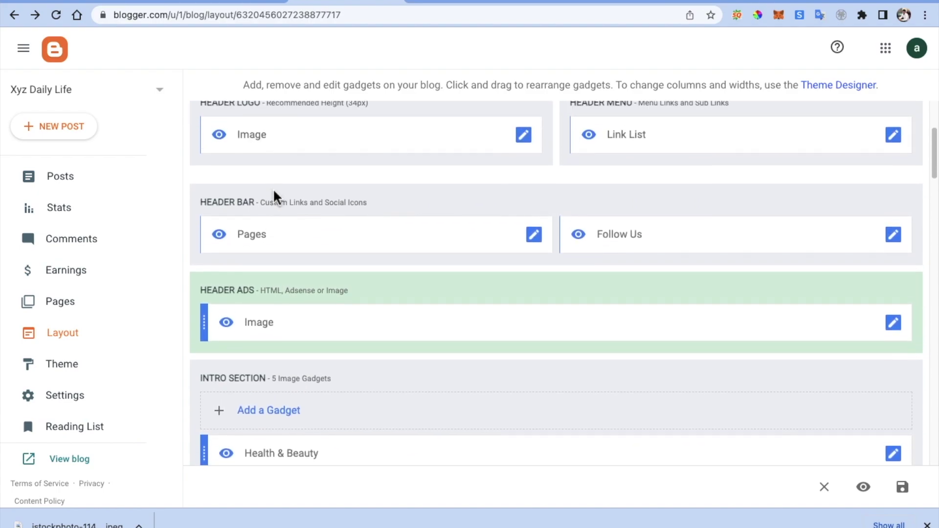
# Open the Best Sellers gadget of Product Section 1 for editing
pyautogui.scroll(-5, 273, 193)
pyautogui.scroll(-1, 286, 288)
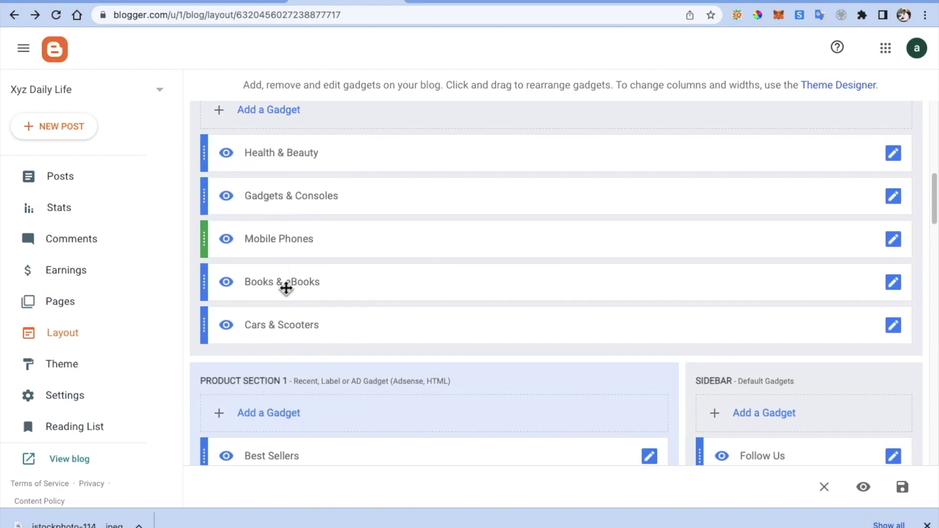
pyautogui.scroll(-3, 286, 289)
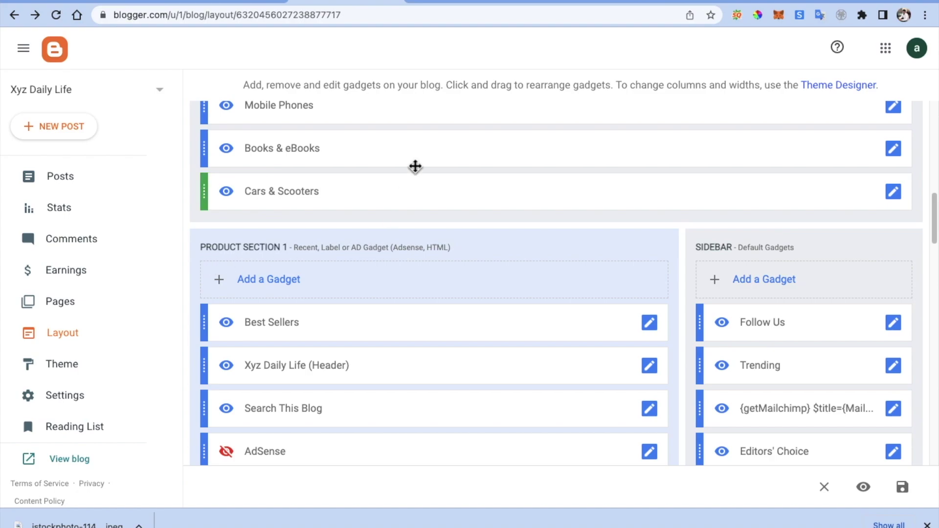
pyautogui.scroll(-2, 372, 243)
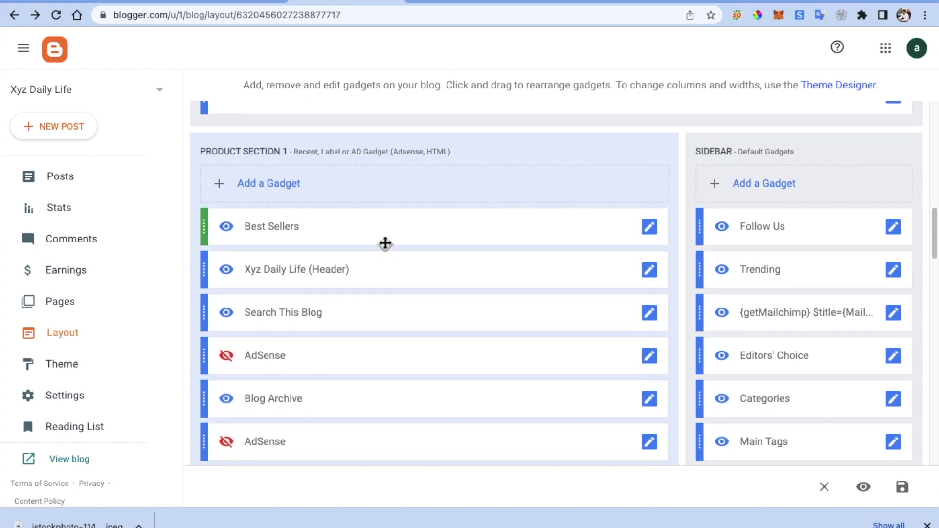
pyautogui.click(652, 232)
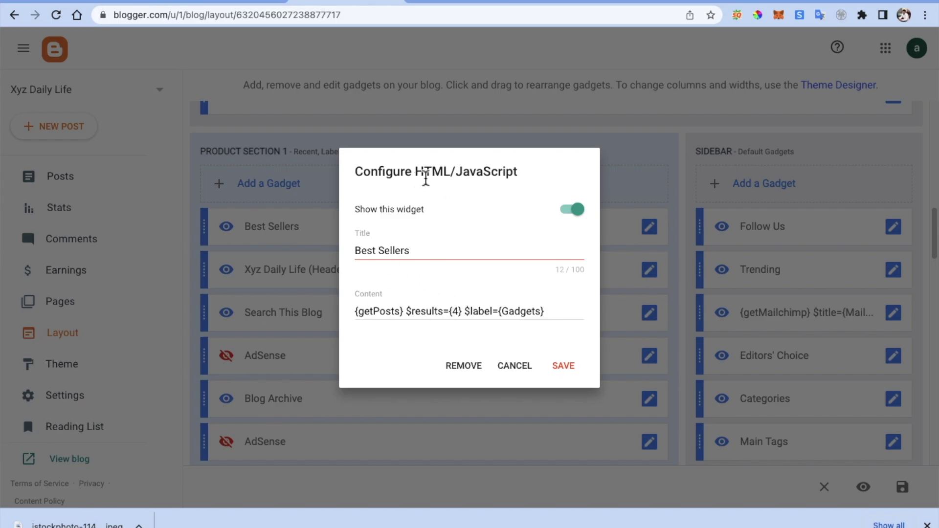
# Read section 6, Product Section 1/2, of the template documentation PDF, examining the getPosts shortcode, label options and Best Sellers example
pyautogui.click(665, 4)
pyautogui.scroll(-10, 442, 296)
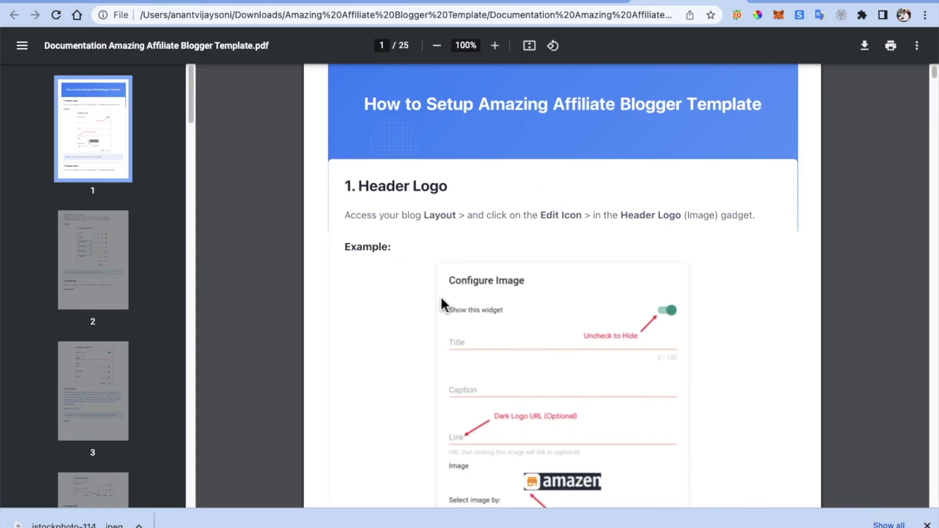
pyautogui.scroll(-13, 441, 302)
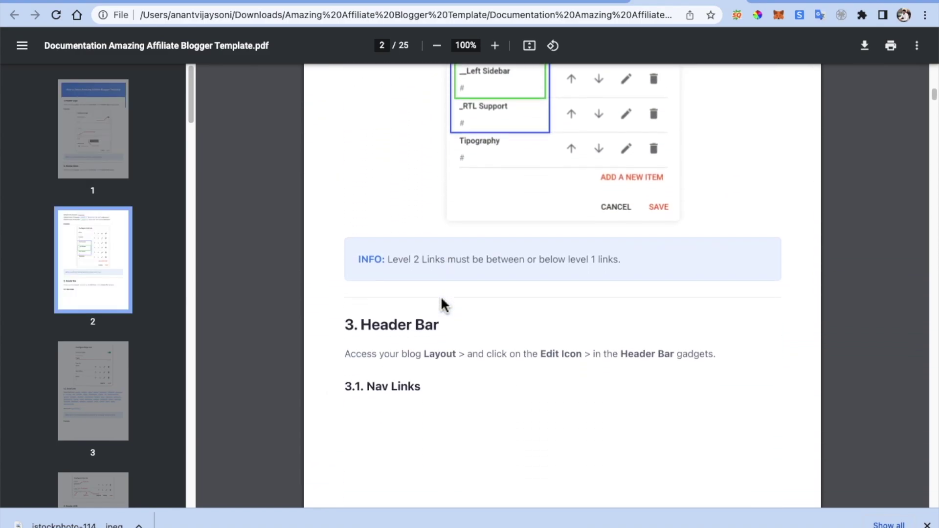
pyautogui.scroll(-15, 441, 299)
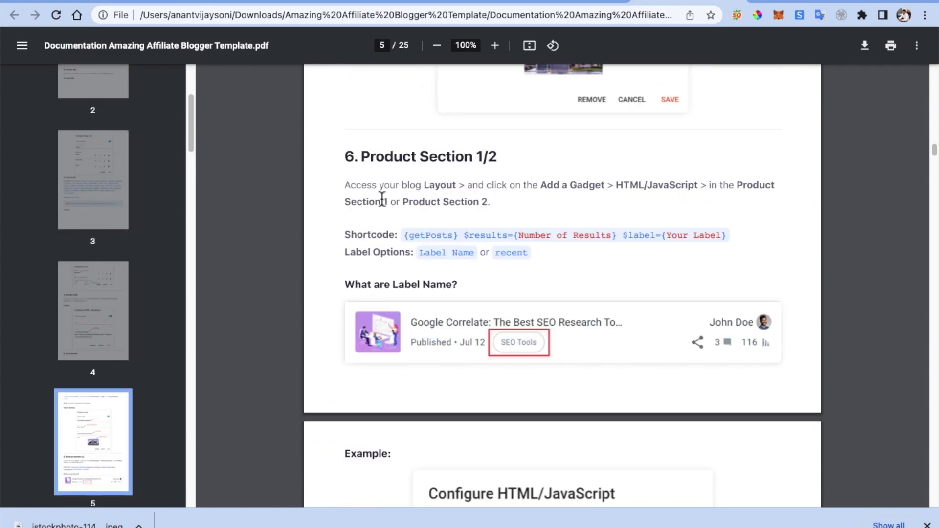
pyautogui.scroll(-1, 392, 246)
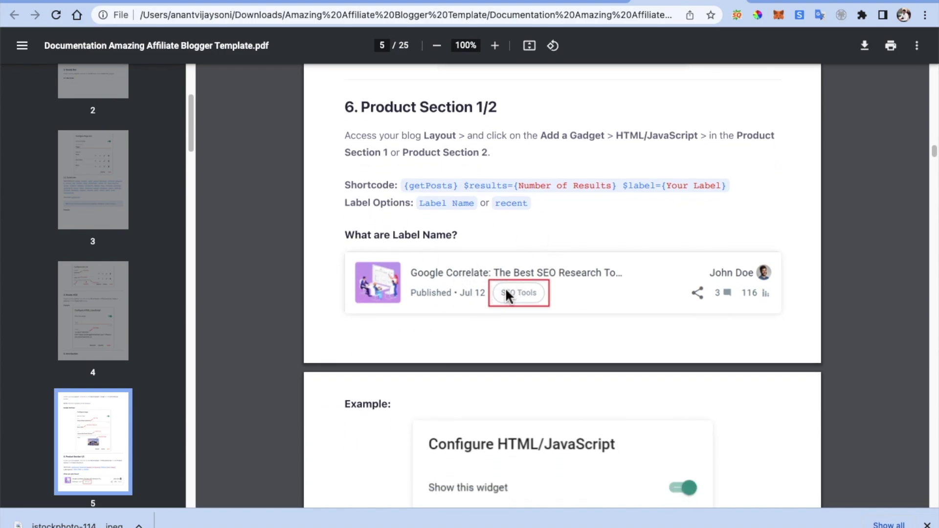
pyautogui.scroll(-4, 504, 293)
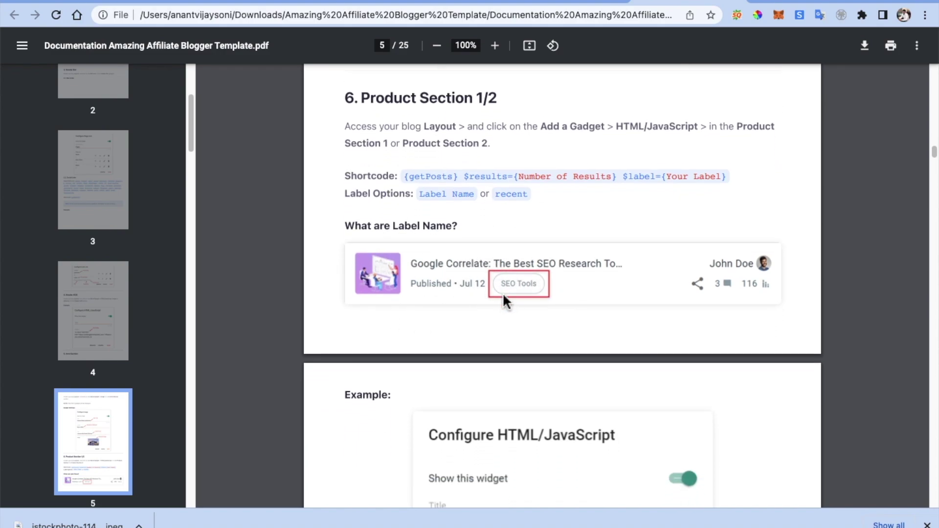
pyautogui.scroll(-1, 505, 395)
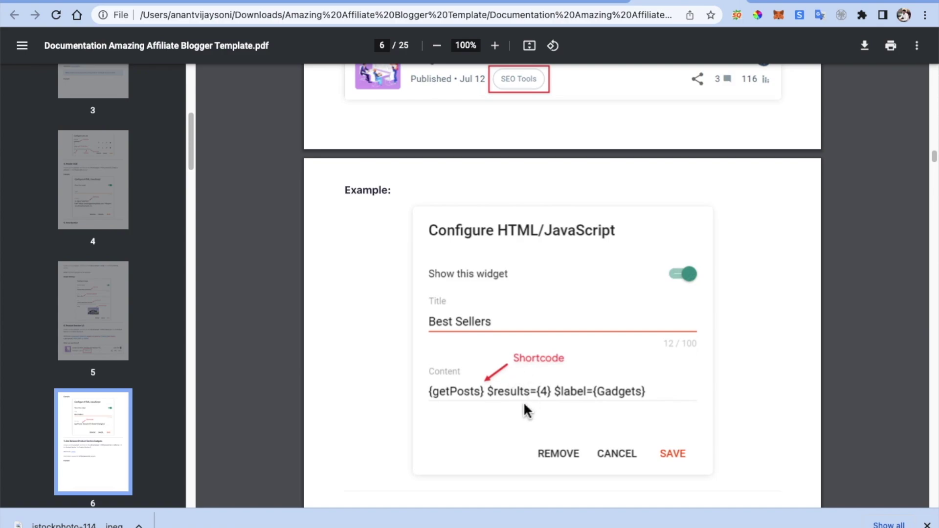
pyautogui.scroll(-1, 523, 401)
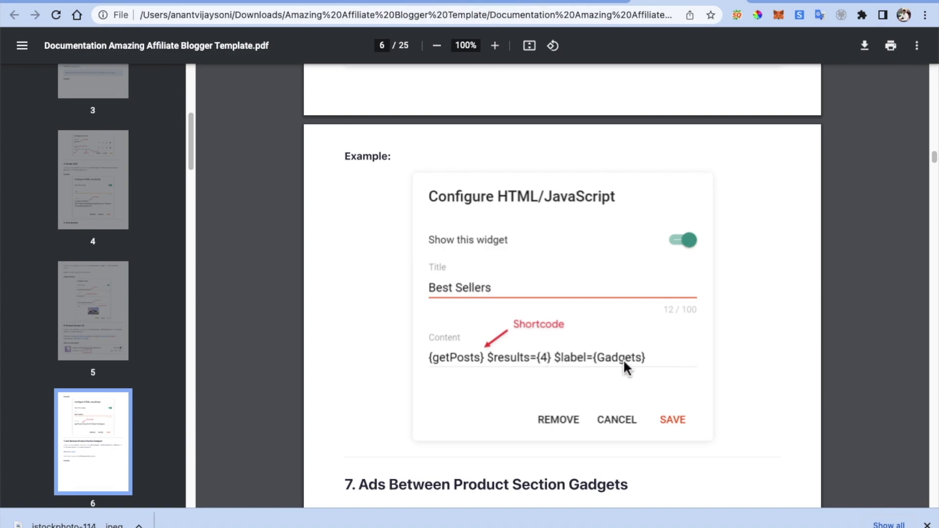
pyautogui.scroll(5, 505, 272)
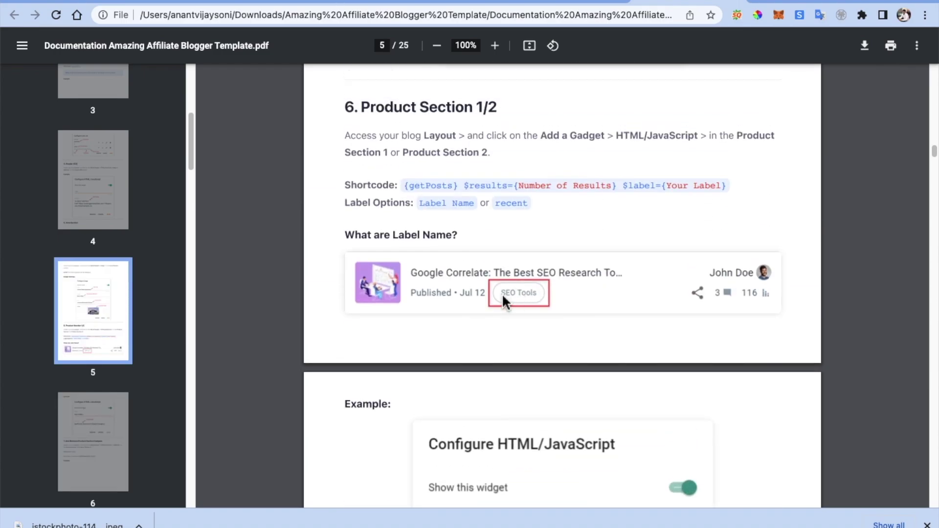
pyautogui.scroll(-3, 582, 467)
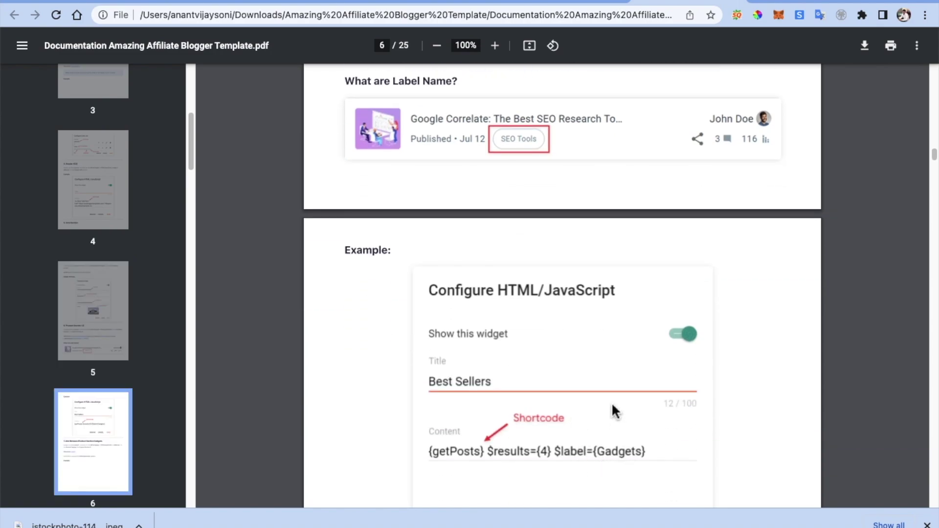
# Return to the blog layout and remove the Best Sellers gadget from Product Section 1, confirming the removal
pyautogui.click(444, 1)
pyautogui.click(341, 1)
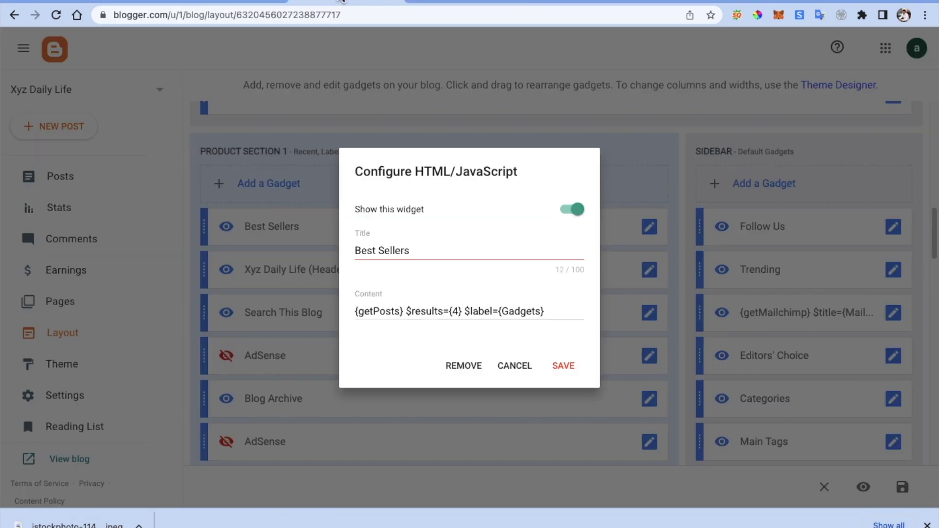
pyautogui.click(464, 367)
pyautogui.press('Return')
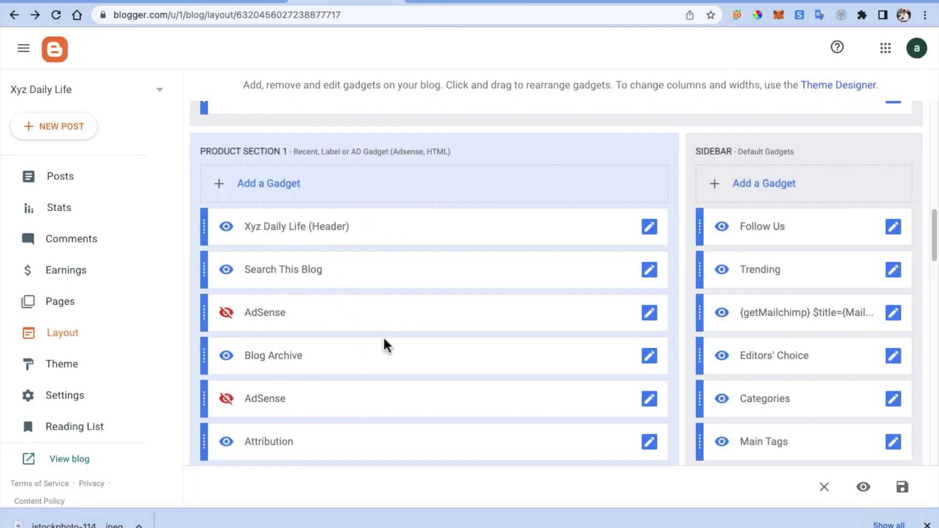
# Open the live blog's home page and compare its product sections with the Product Section 1 gadgets in the layout
pyautogui.click(474, 1)
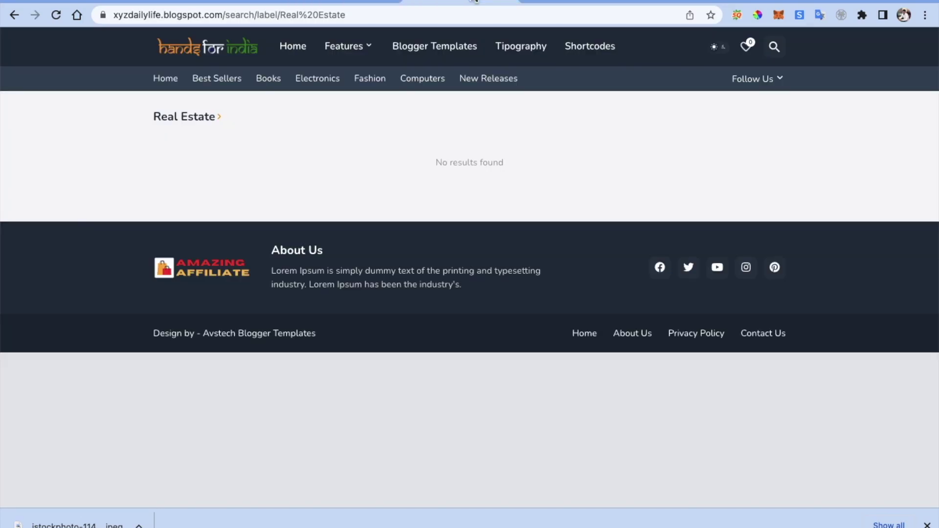
pyautogui.click(183, 55)
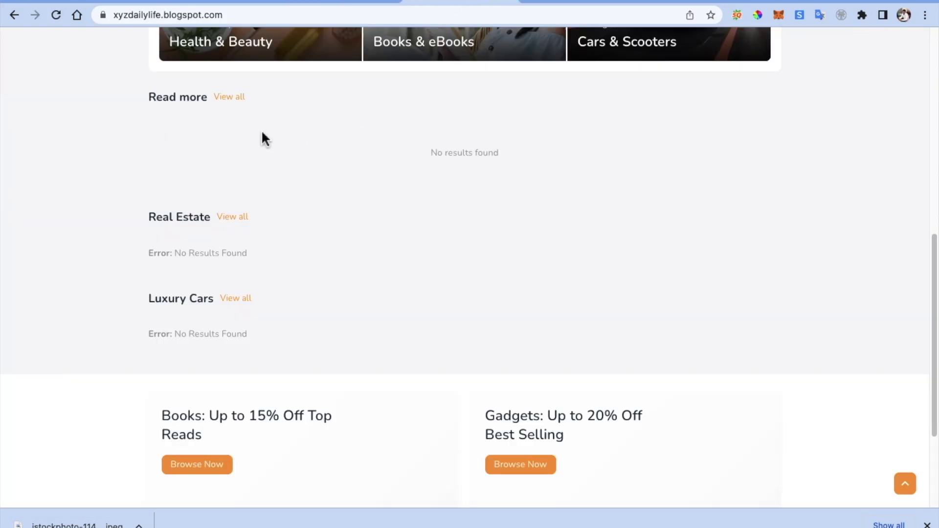
pyautogui.click(337, 4)
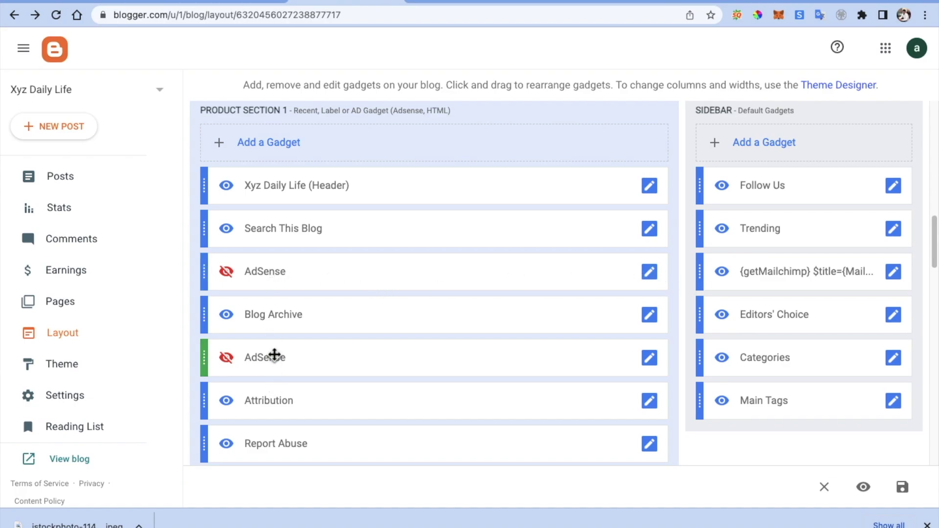
pyautogui.scroll(-3, 334, 190)
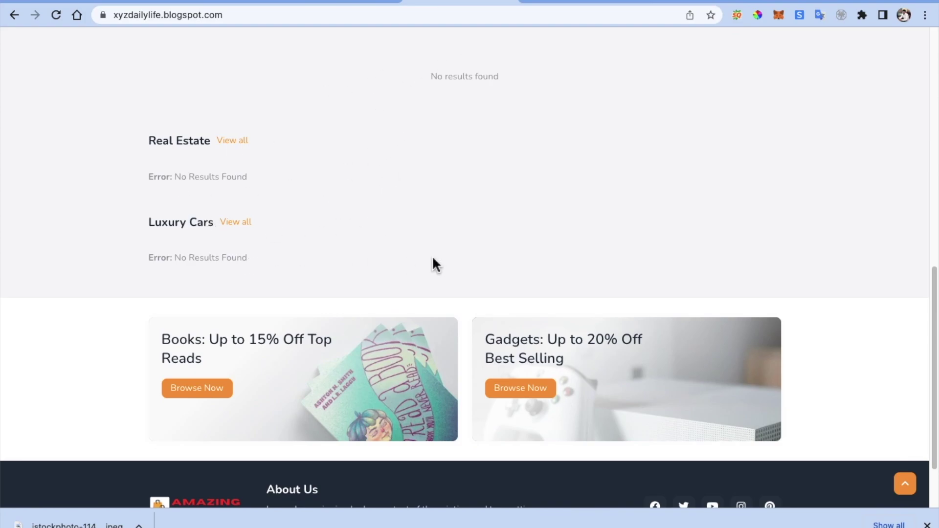
pyautogui.click(365, 4)
# Review the layout's Main Posts, Related Products and Product Section 2 areas, and compare them with the live Real Estate and Luxury Cars sections
pyautogui.scroll(-10, 384, 222)
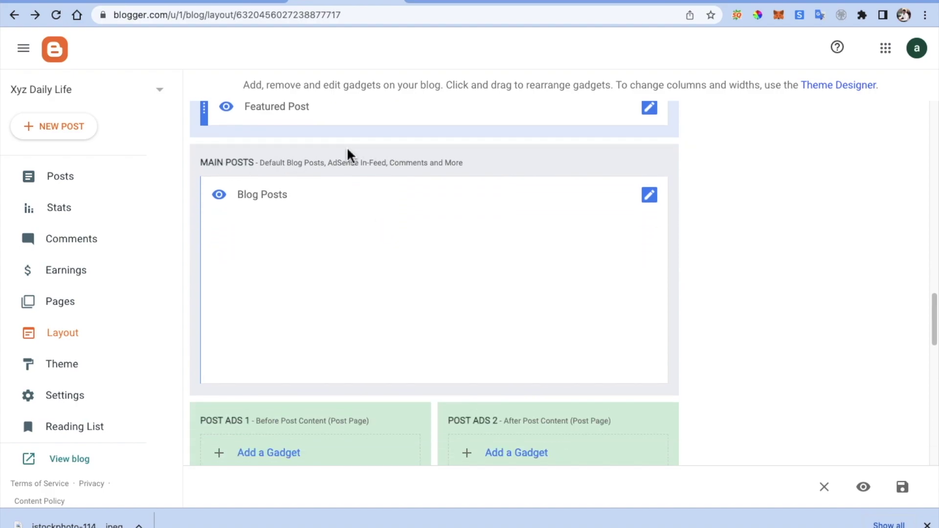
pyautogui.scroll(1, 284, 214)
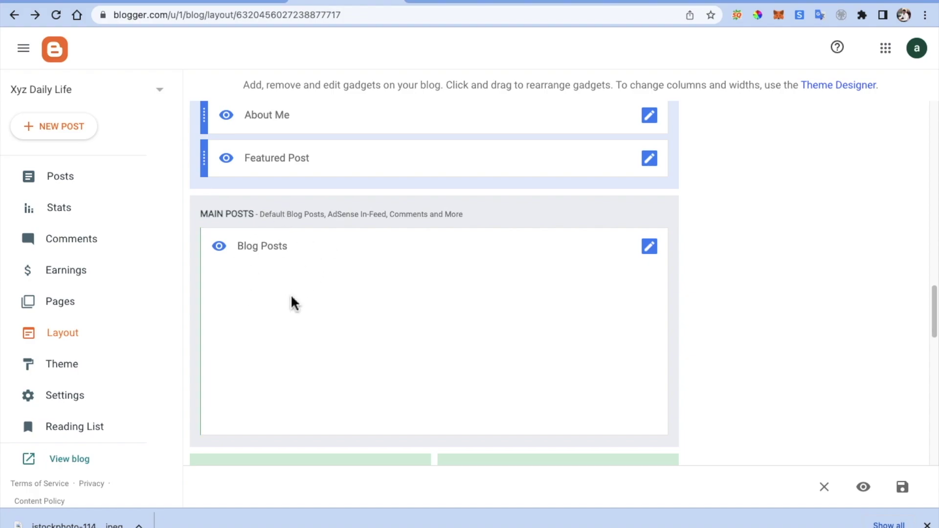
pyautogui.scroll(-7, 291, 297)
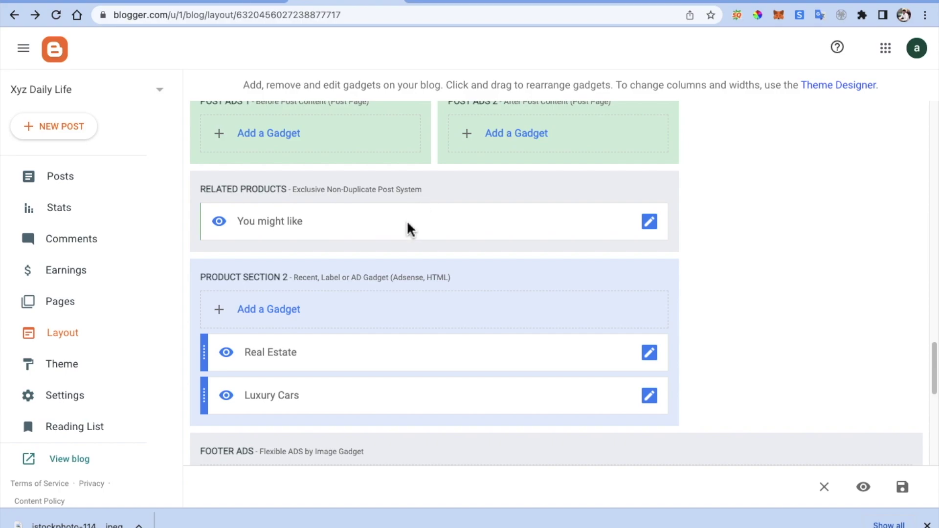
pyautogui.scroll(-1, 408, 227)
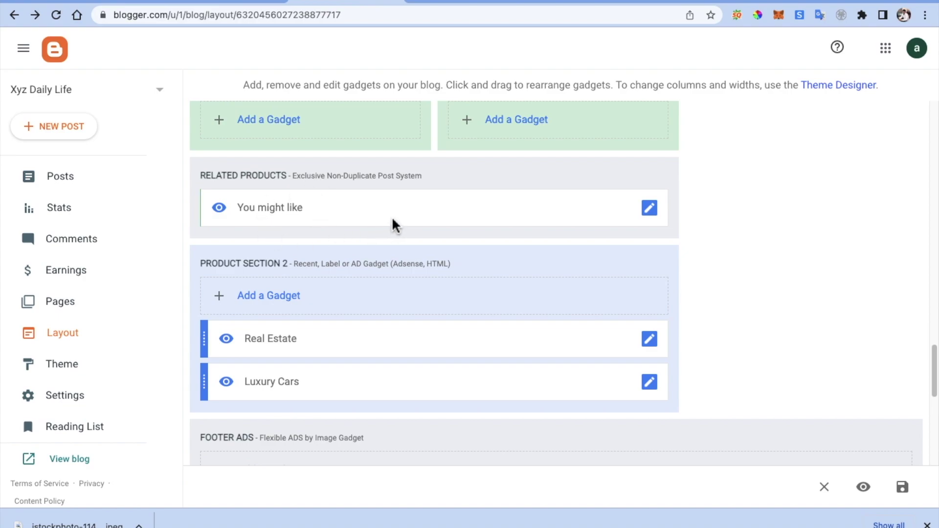
pyautogui.scroll(-3, 392, 216)
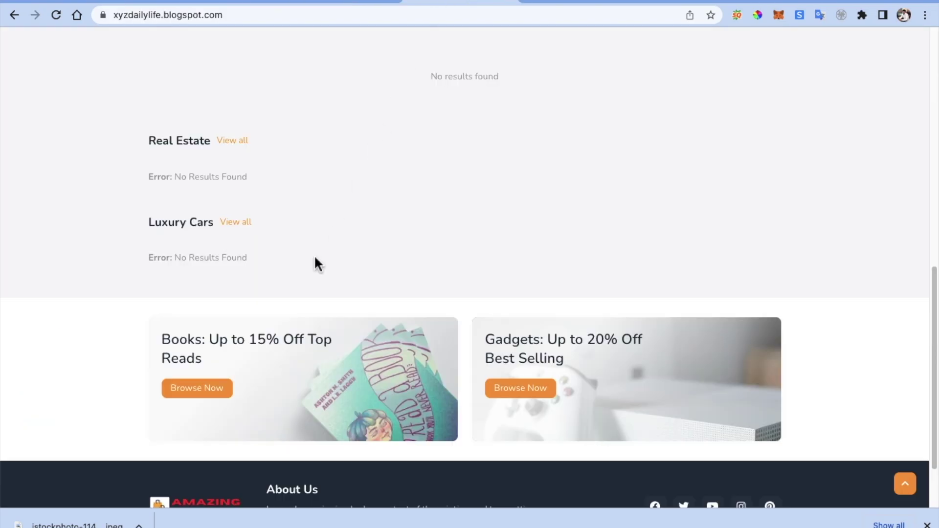
pyautogui.scroll(-1, 317, 265)
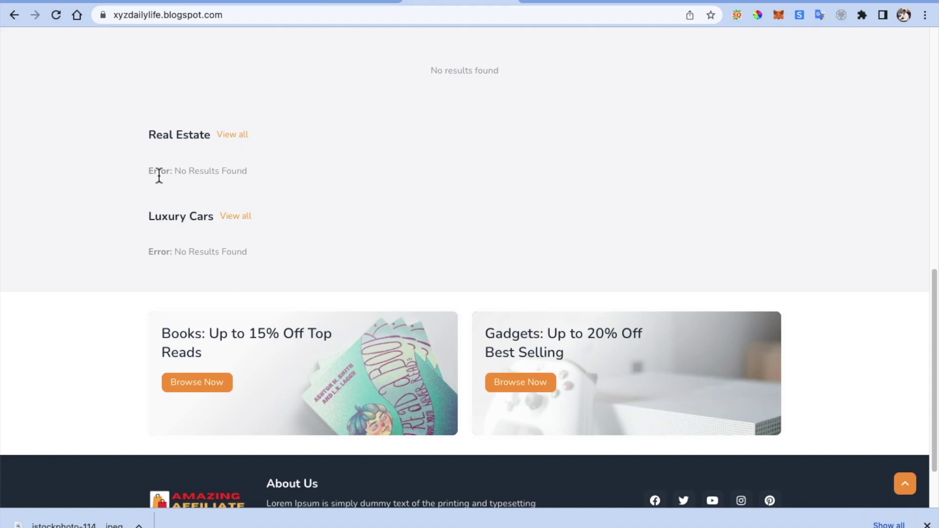
# Compare the layout's Footer Ads gadgets with the Books and Gadgets banners near the bottom of the live blog
pyautogui.click(325, 4)
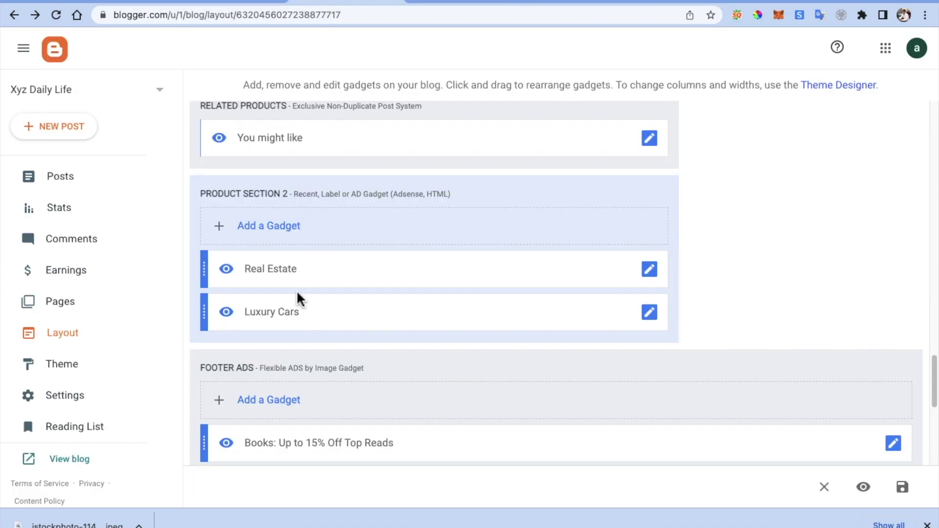
pyautogui.scroll(-3, 298, 296)
pyautogui.scroll(-1, 298, 294)
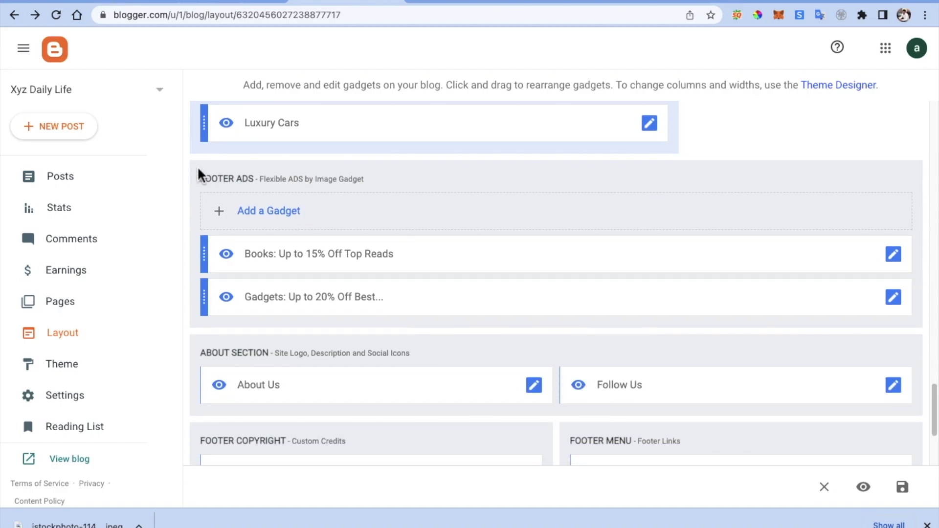
pyautogui.click(448, 2)
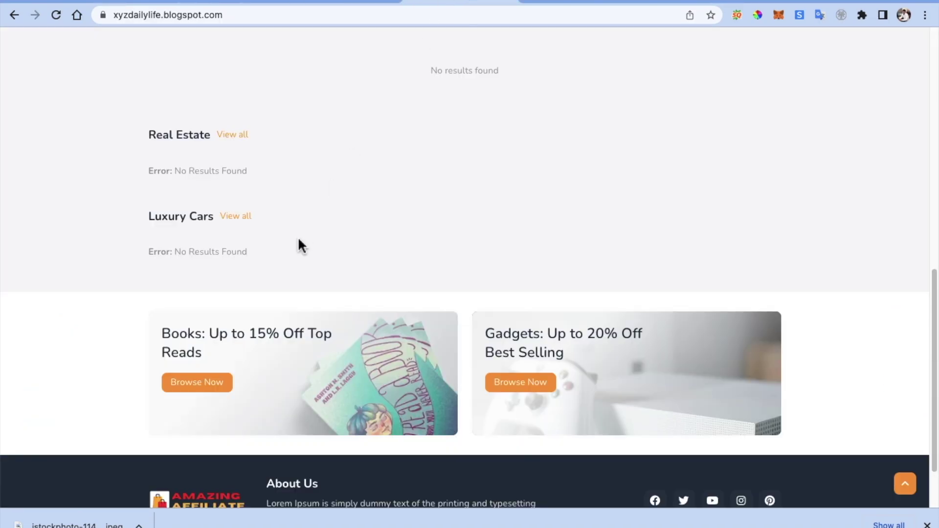
pyautogui.scroll(-2, 298, 236)
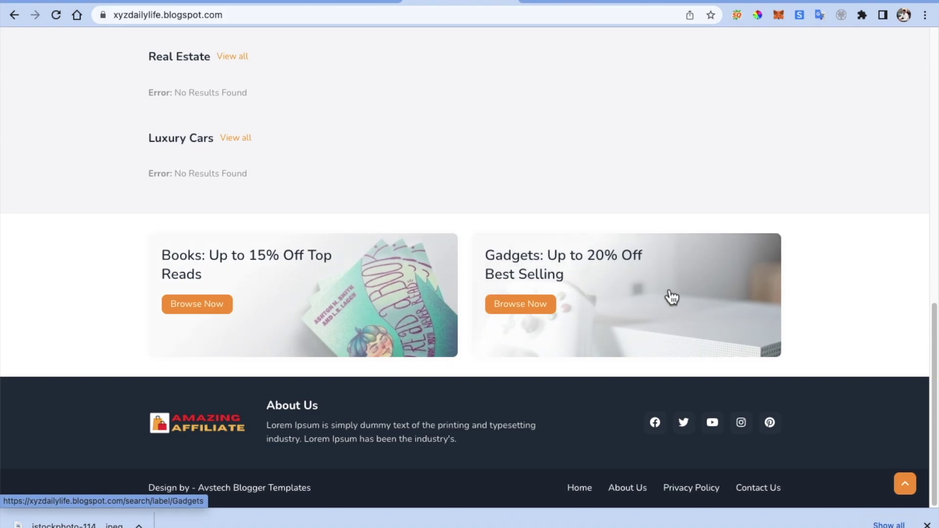
# Review the layout's About Section, Footer Copyright and Footer Menu areas against the footer of the live blog
pyautogui.click(342, 3)
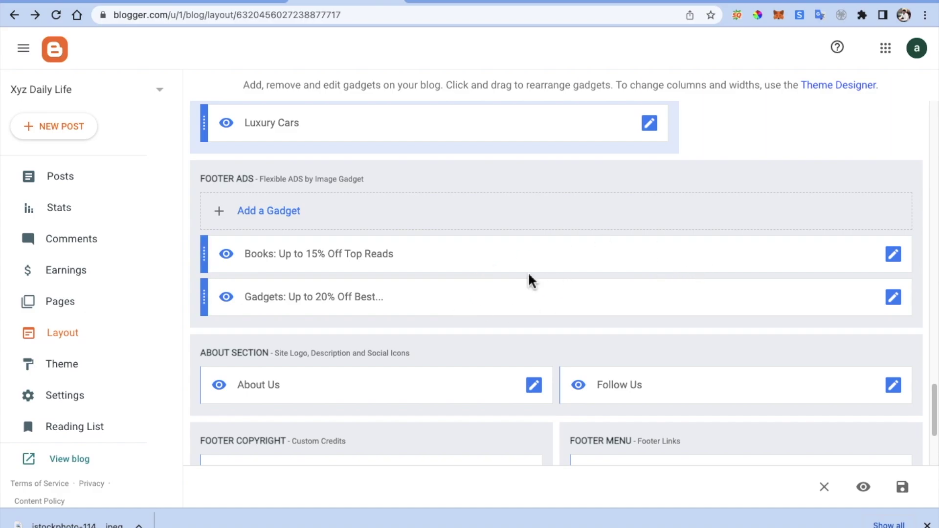
pyautogui.scroll(-2, 530, 280)
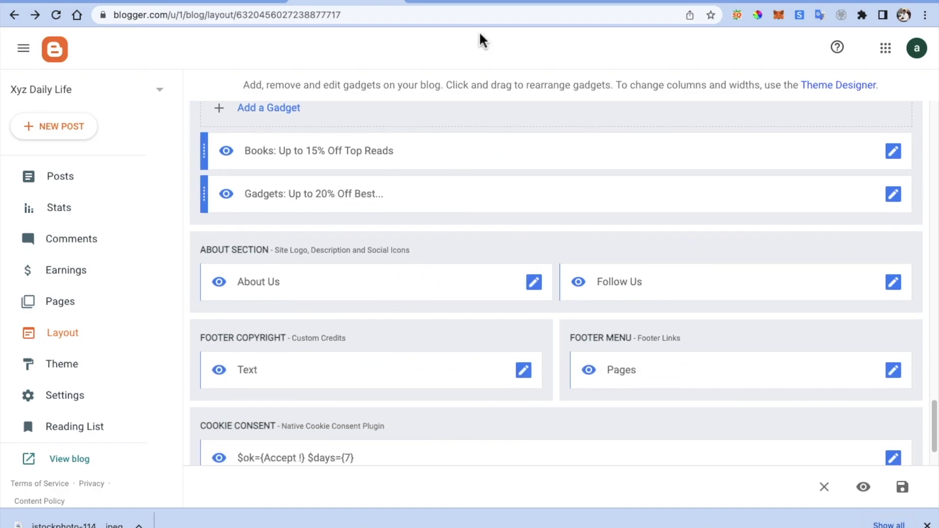
pyautogui.click(462, 5)
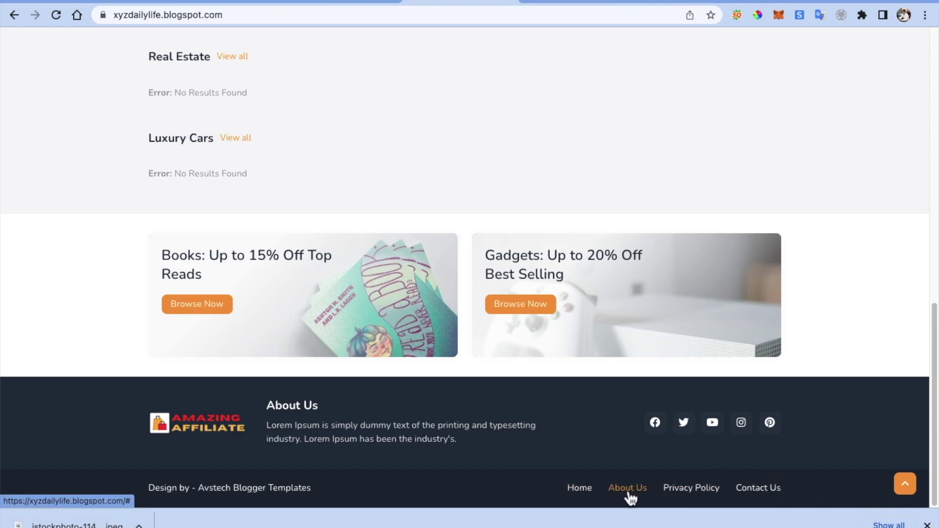
pyautogui.click(352, 5)
pyautogui.scroll(-3, 352, 279)
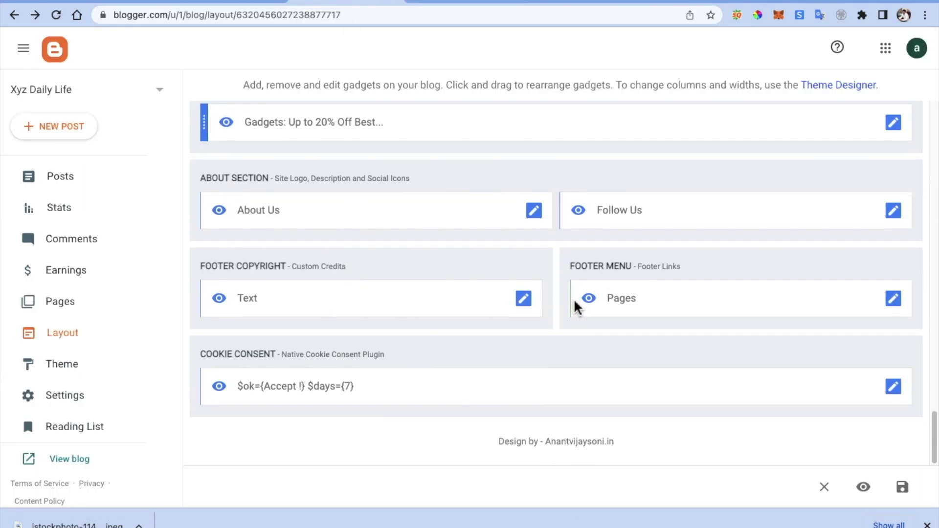
# Look over the last layout sections, reload the live blog to inspect the bottom of its page, and return to the layout
pyautogui.scroll(7, 331, 348)
pyautogui.scroll(-7, 333, 344)
pyautogui.click(426, 2)
pyautogui.click(56, 16)
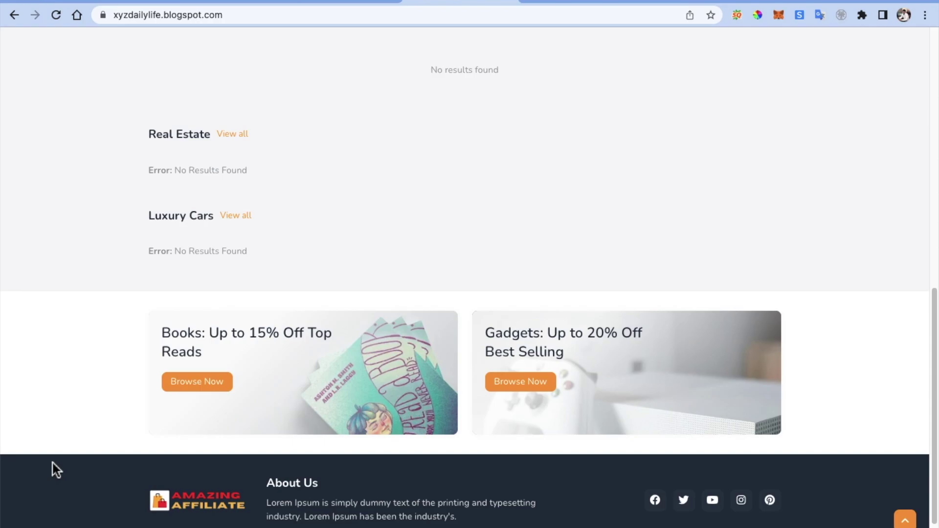
pyautogui.click(357, 3)
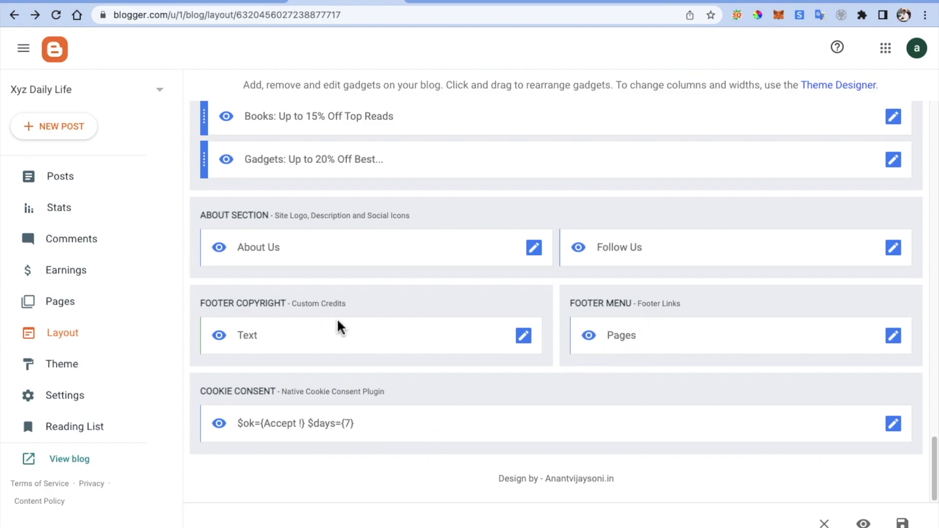
# Compare the live blog's footer with the layout's footer areas, and look over the layout's sidebar gadgets
pyautogui.click(452, 4)
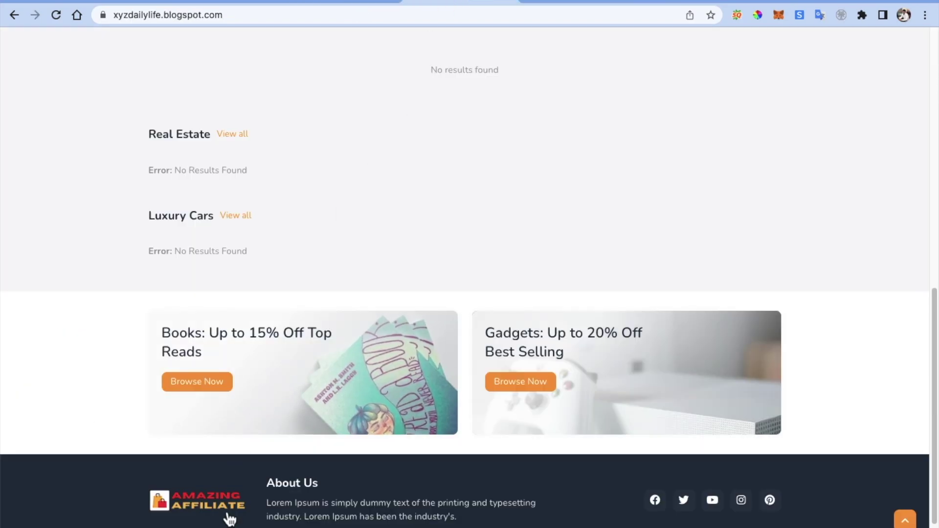
pyautogui.scroll(-1, 226, 514)
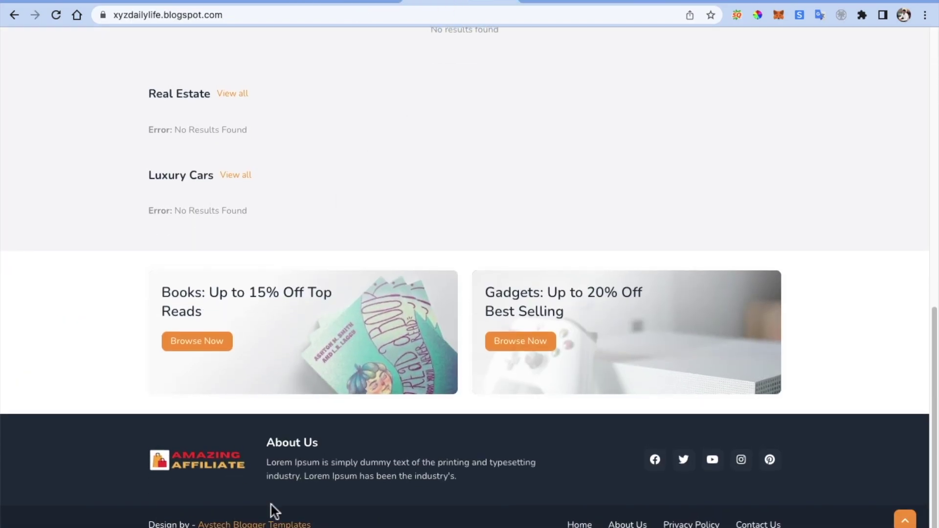
pyautogui.click(335, 4)
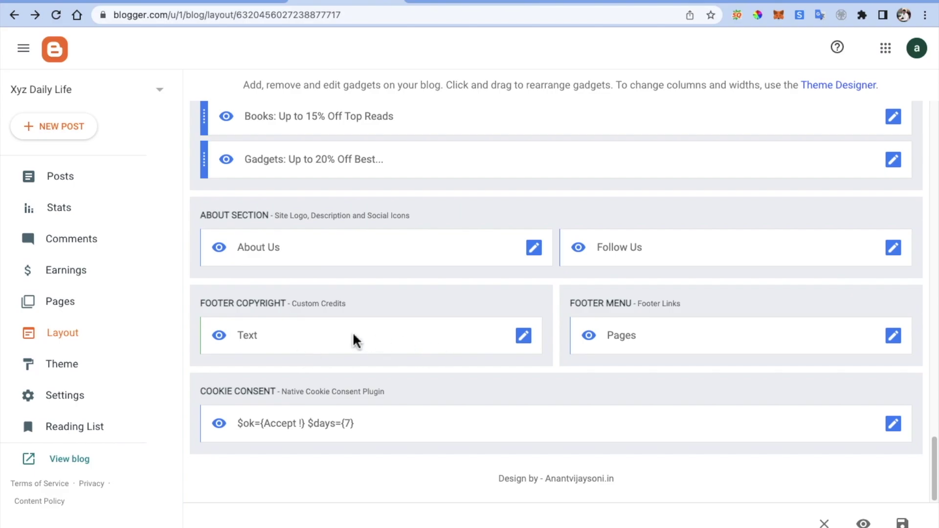
pyautogui.scroll(20, 656, 298)
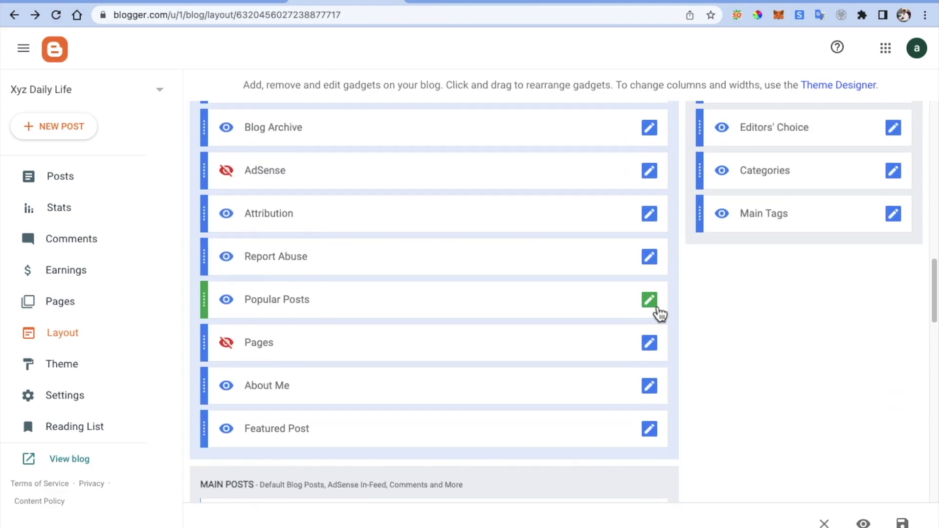
pyautogui.scroll(7, 660, 313)
pyautogui.scroll(-4, 802, 342)
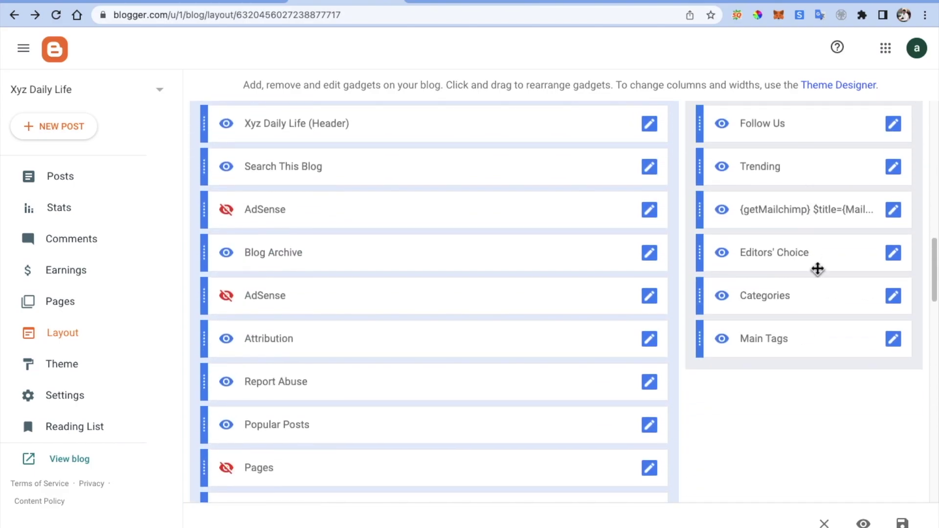
# Inspect the live blog from its header to the Books and Gadgets banners, and compare it with the layout's header and sidebar sections
pyautogui.click(453, 4)
pyautogui.scroll(5, 656, 223)
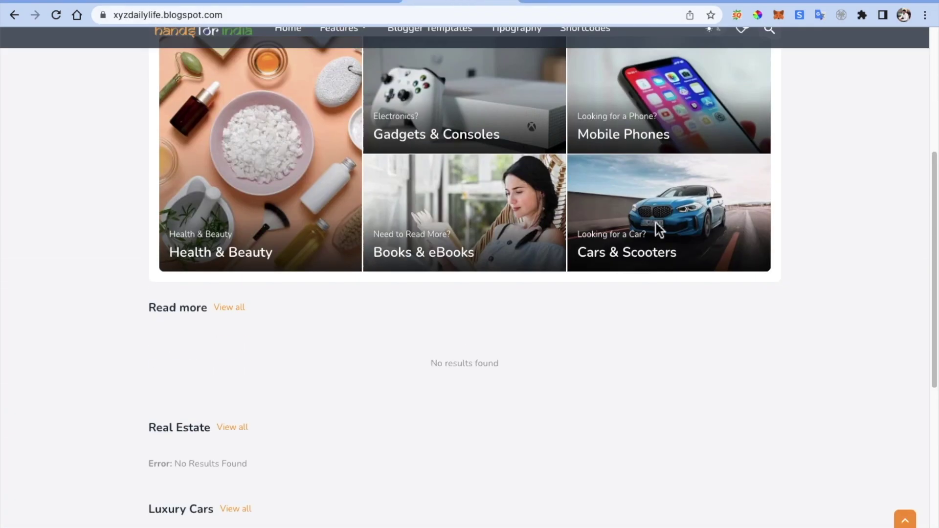
pyautogui.scroll(5, 656, 223)
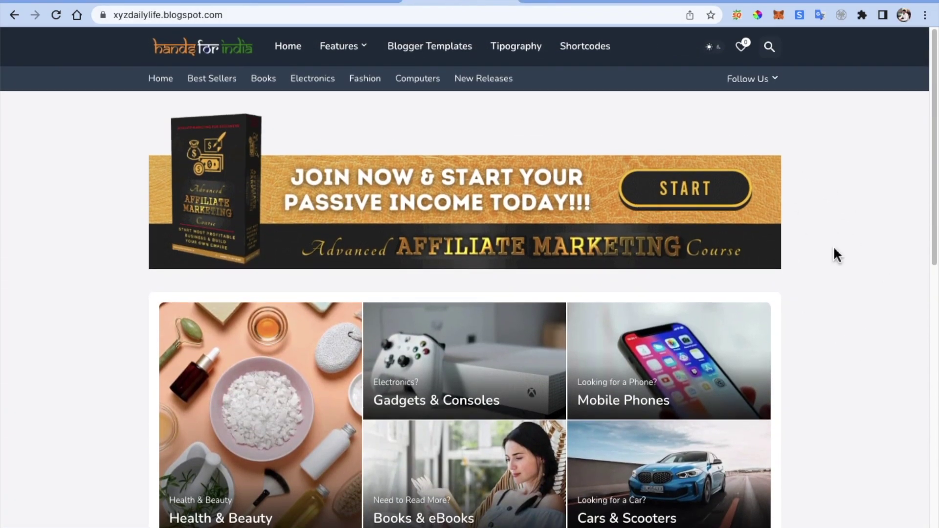
pyautogui.scroll(-10, 827, 356)
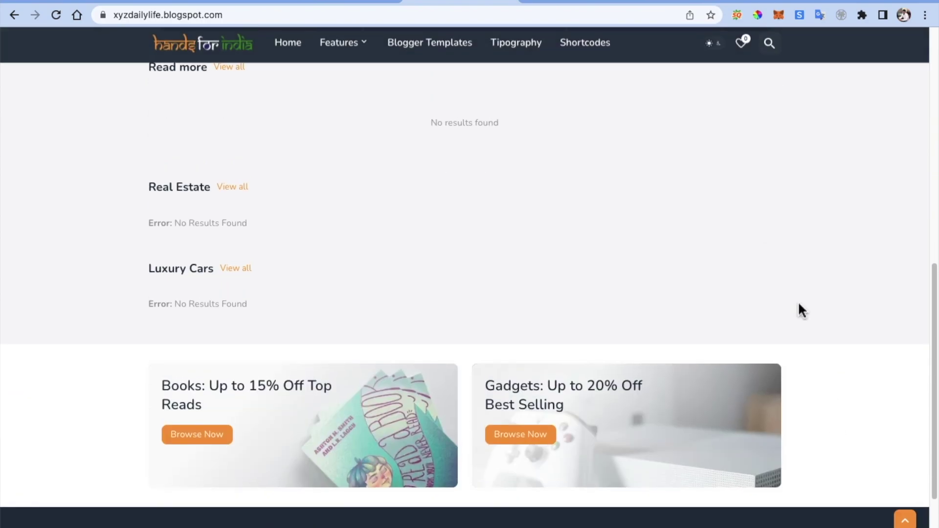
pyautogui.click(347, 2)
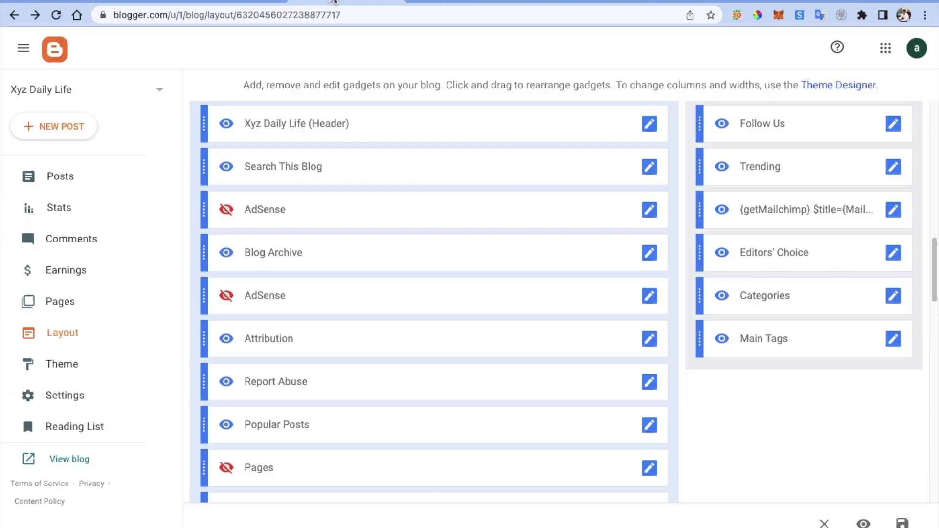
pyautogui.scroll(15, 401, 201)
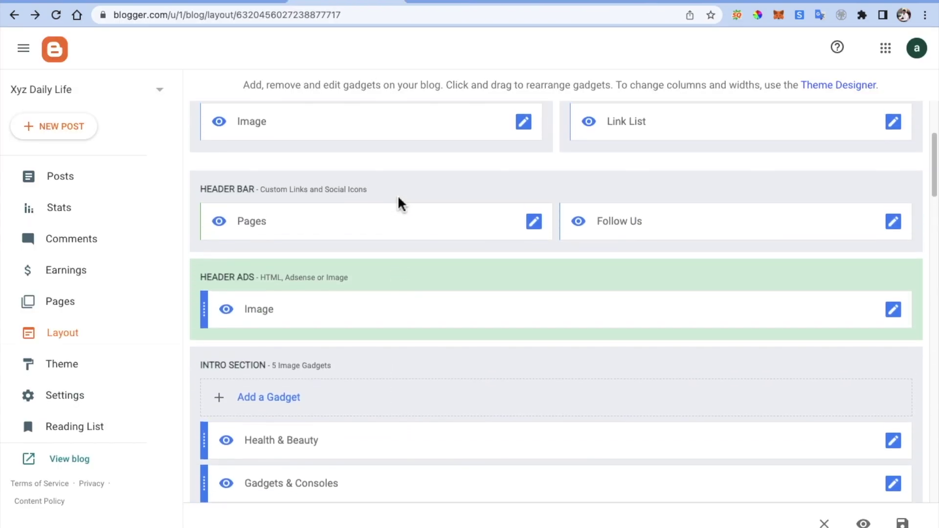
pyautogui.scroll(-14, 401, 200)
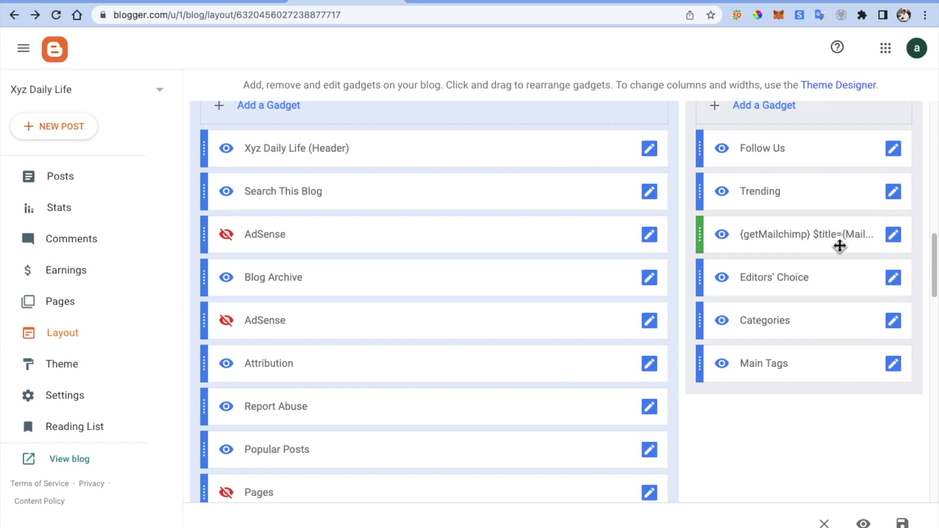
# Read the template's documentation PDF on 3 Columns, Facebook comments, Table of Contents and In-Article ADS on the post page
pyautogui.click(668, 3)
pyautogui.scroll(-7, 486, 300)
pyautogui.scroll(-20, 488, 308)
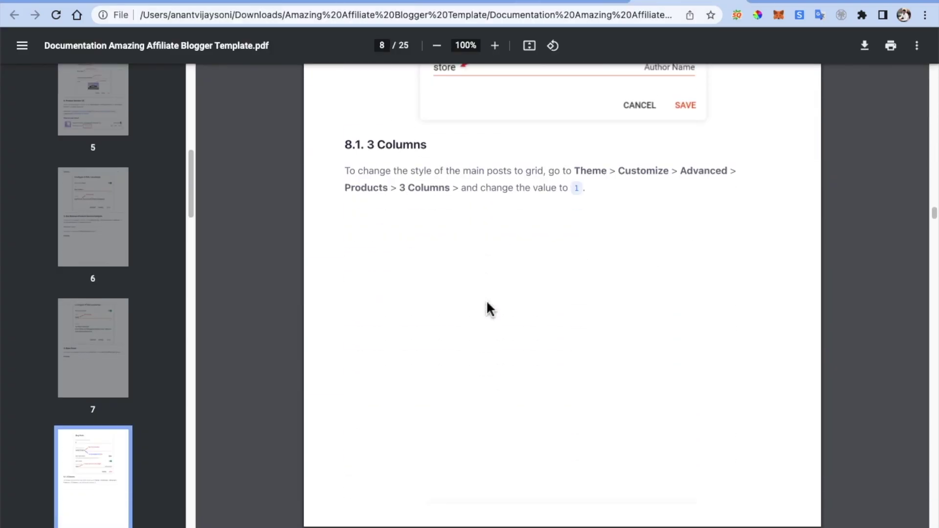
pyautogui.scroll(-20, 488, 308)
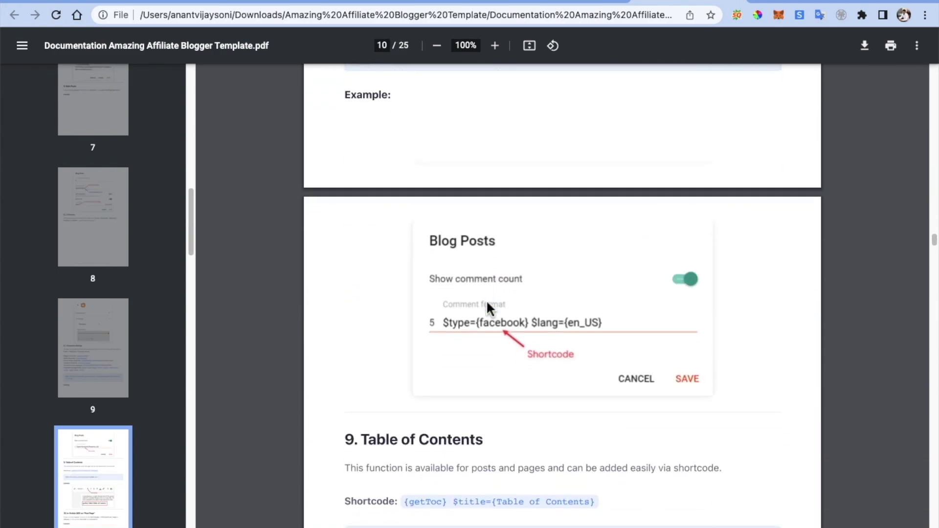
pyautogui.scroll(15, 488, 307)
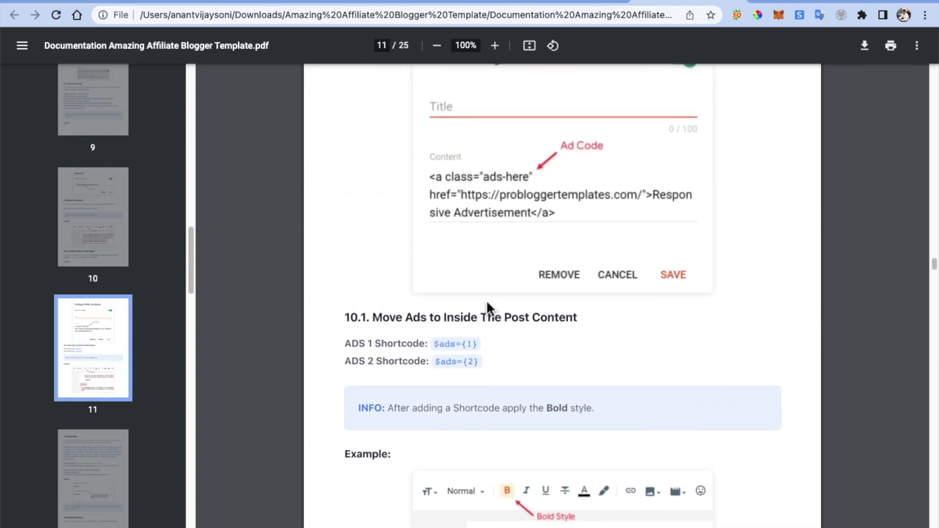
pyautogui.scroll(-1, 487, 303)
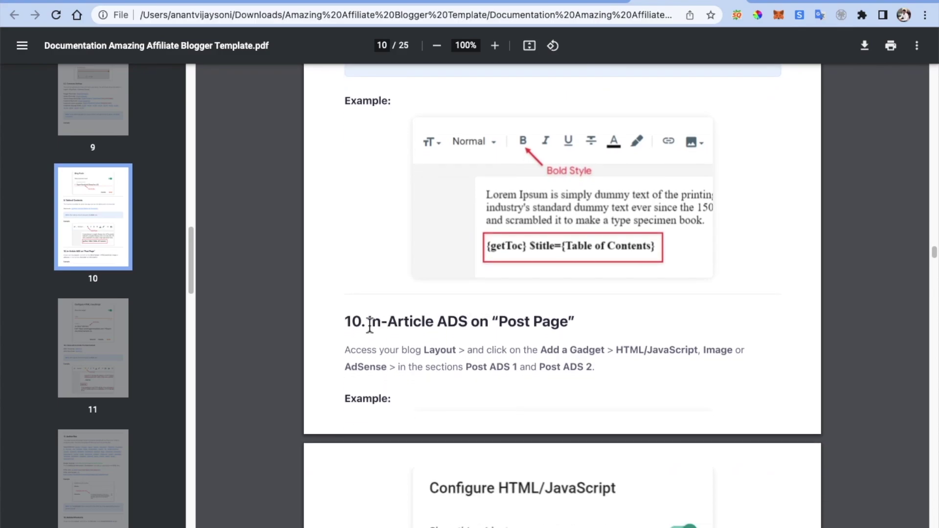
pyautogui.scroll(-3, 462, 320)
pyautogui.scroll(-9, 466, 320)
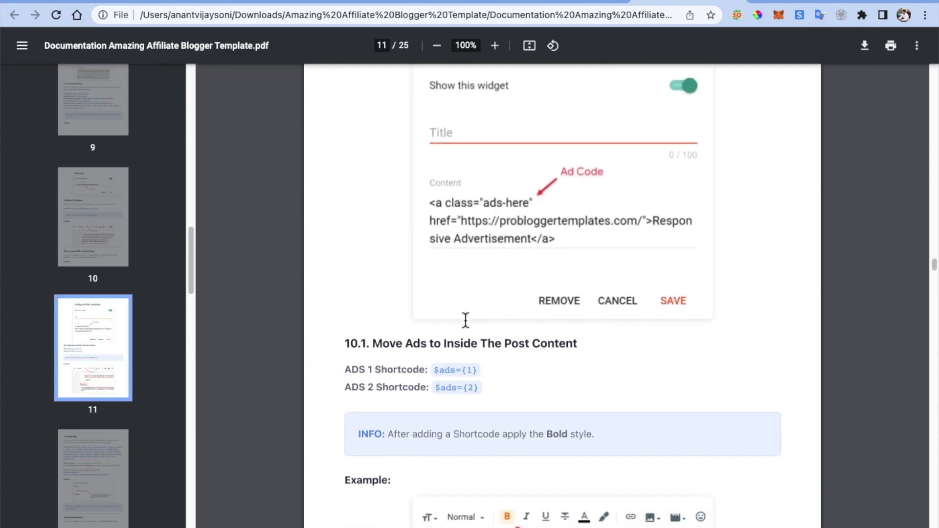
# Read the documentation on the Author Box, Related Products, sidebar Product Gadget and Mailchimp Subscribe Form, highlighting the Mailchimp heading
pyautogui.scroll(-8, 393, 210)
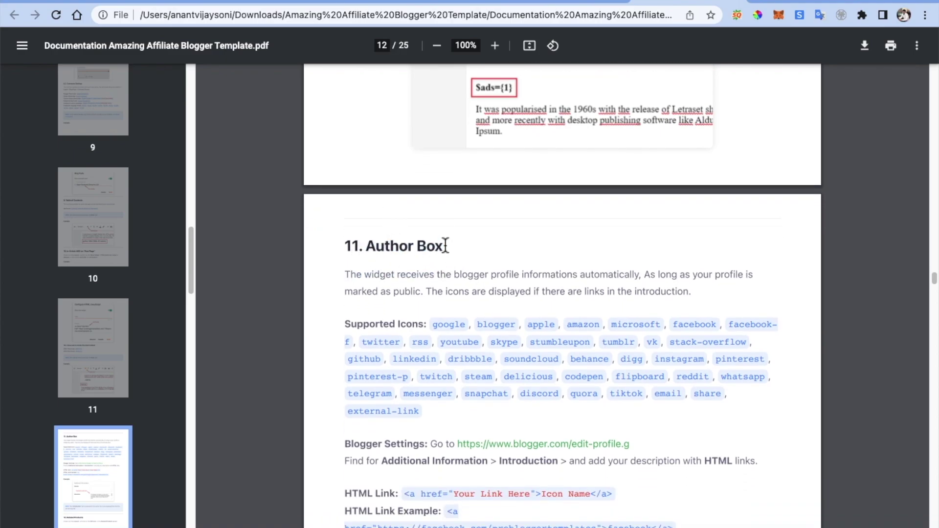
pyautogui.scroll(-12, 445, 245)
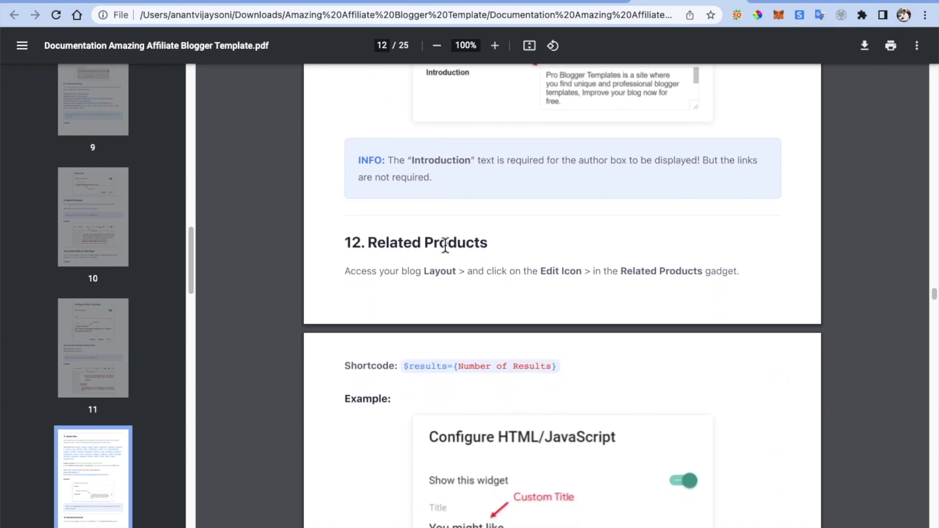
pyautogui.scroll(-11, 445, 246)
pyautogui.scroll(-13, 445, 245)
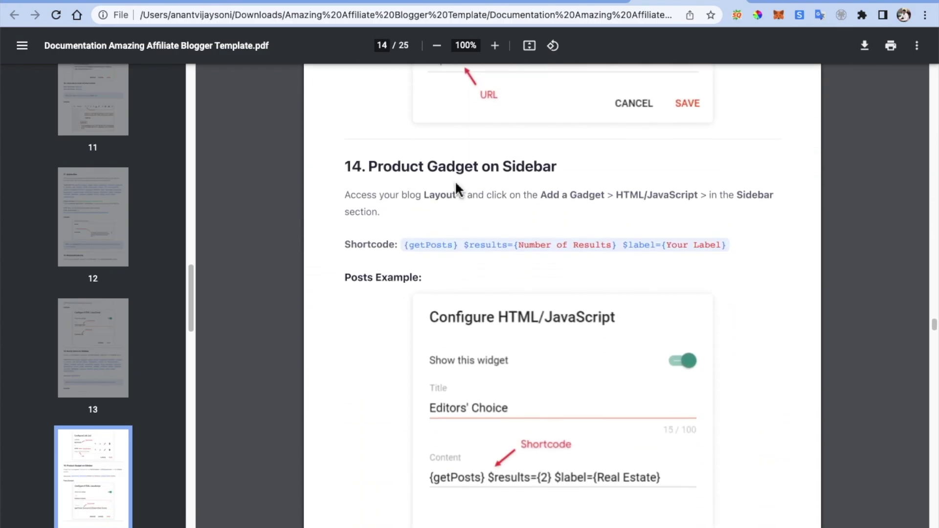
pyautogui.scroll(-13, 453, 269)
pyautogui.scroll(-7, 454, 270)
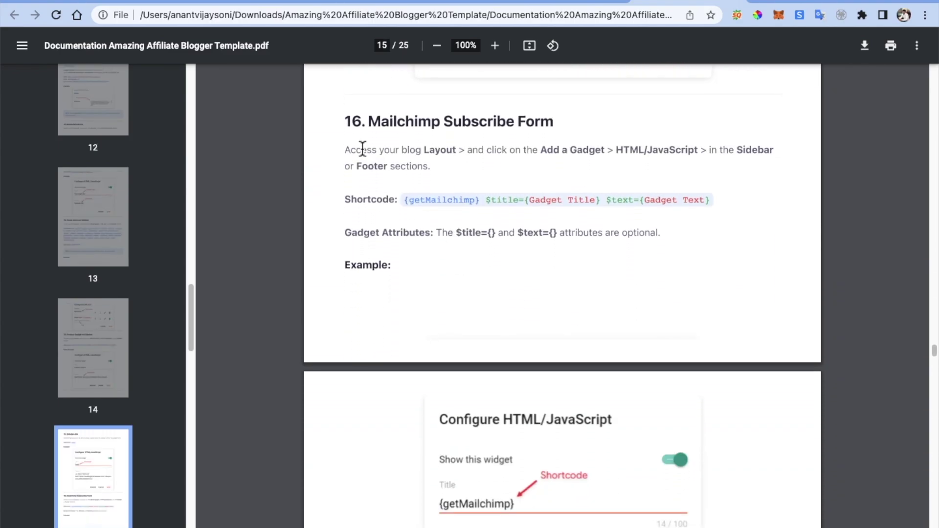
pyautogui.moveTo(370, 122); pyautogui.dragTo(564, 116)
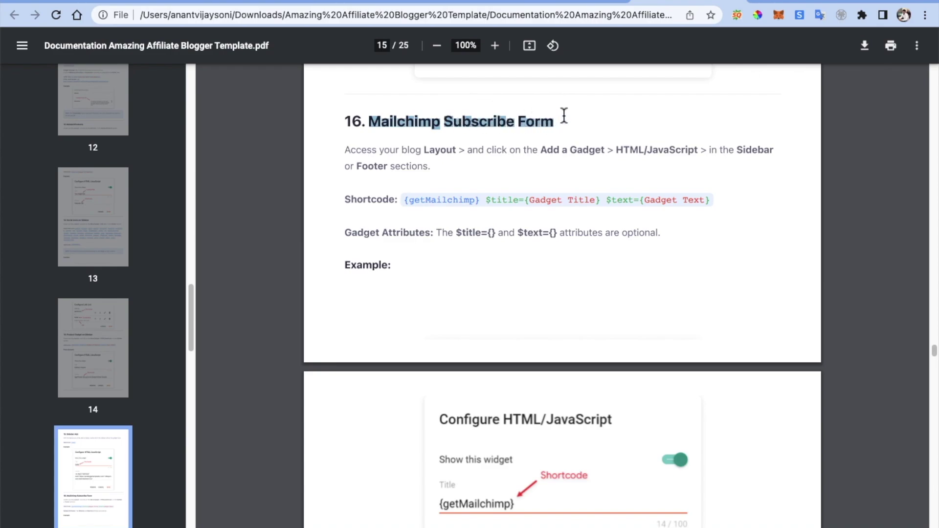
pyautogui.scroll(-17, 564, 116)
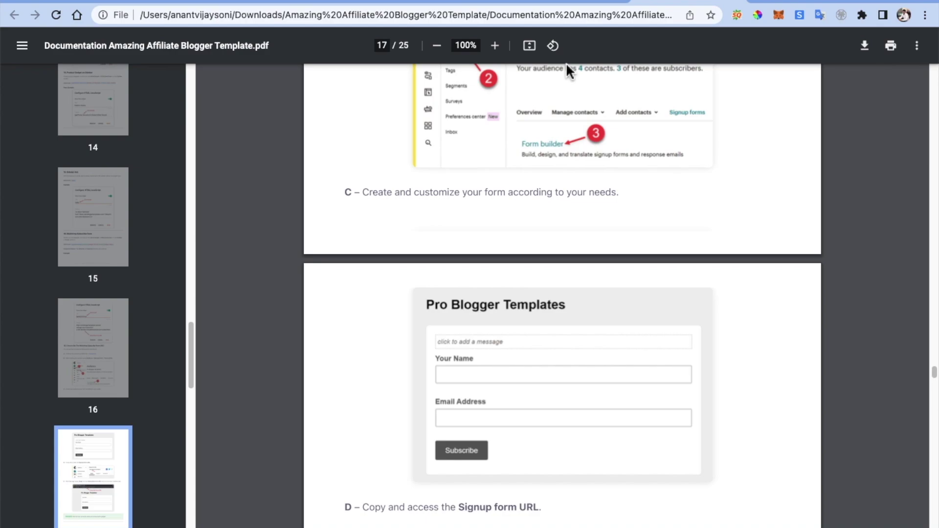
# Revisit the live blog and the earlier documentation pages, and return to the Theme Options area of the blog's layout
pyautogui.click(469, 2)
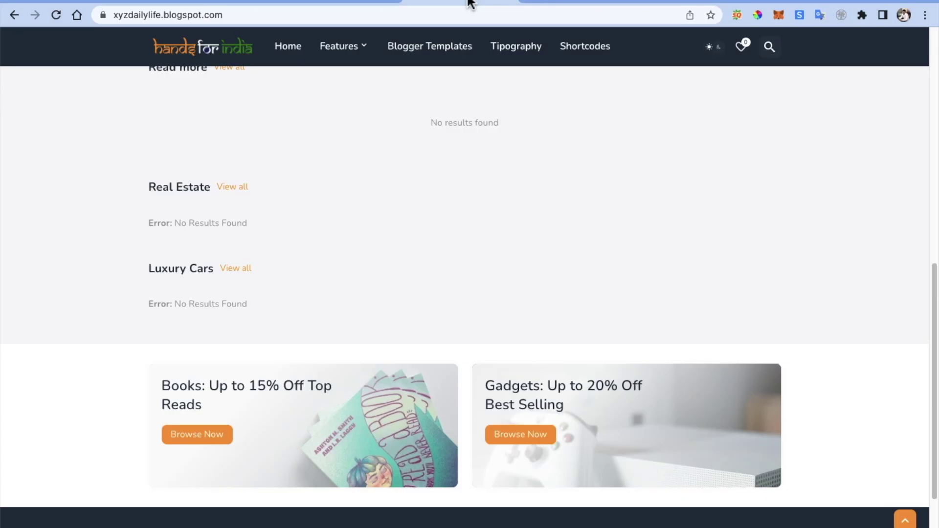
pyautogui.click(559, 6)
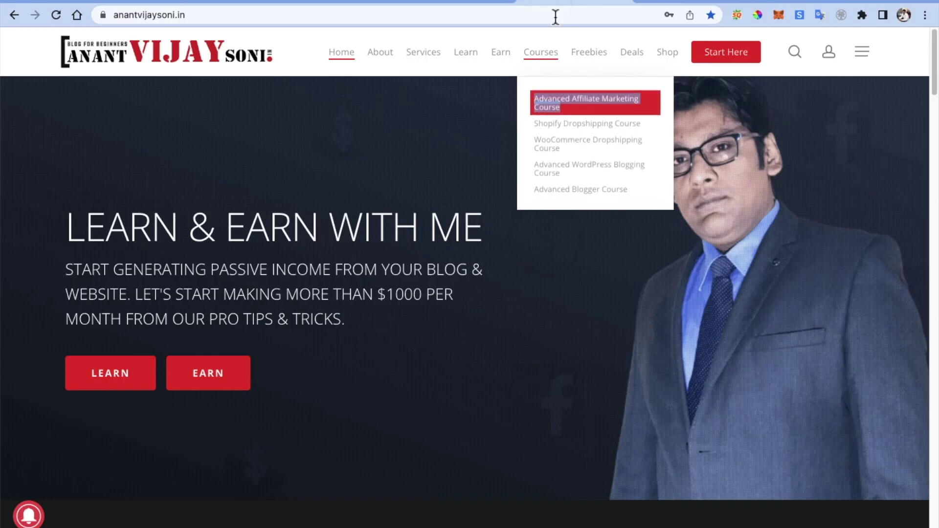
pyautogui.click(455, 4)
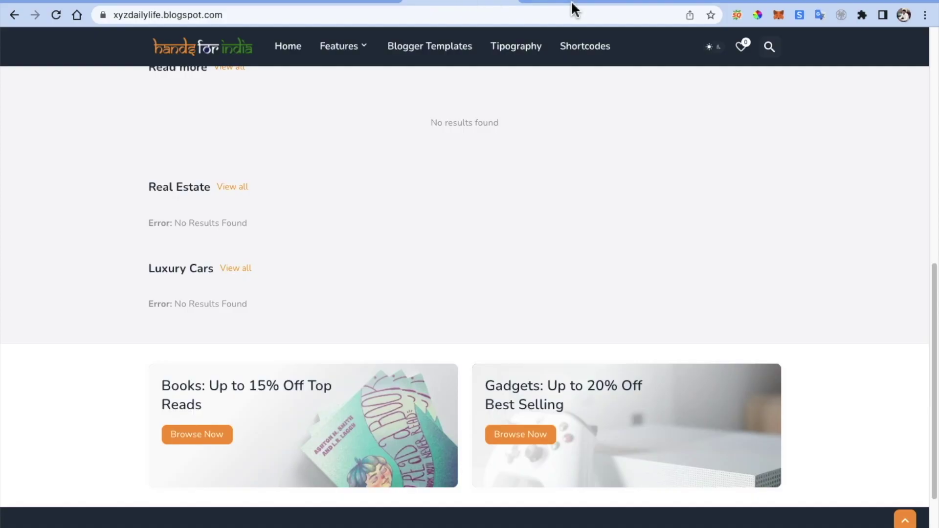
pyautogui.click(682, 5)
pyautogui.scroll(20, 547, 226)
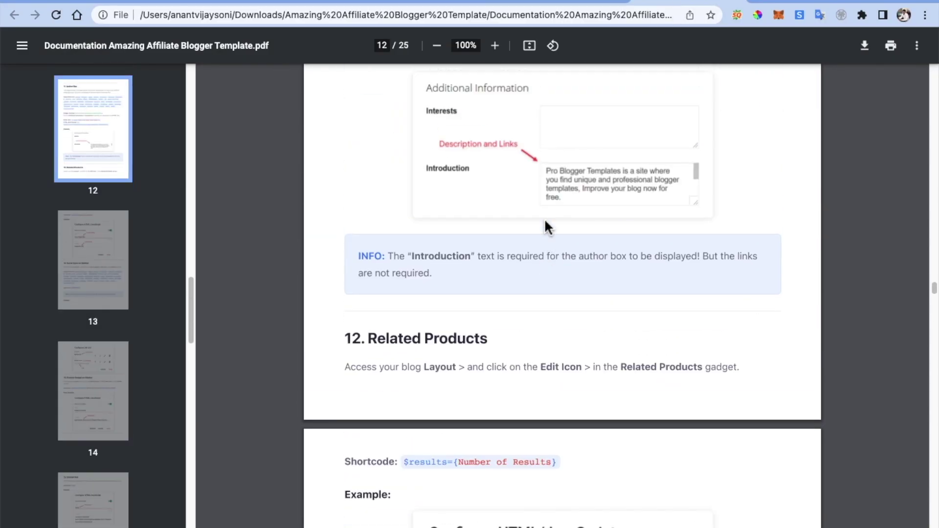
pyautogui.scroll(20, 547, 226)
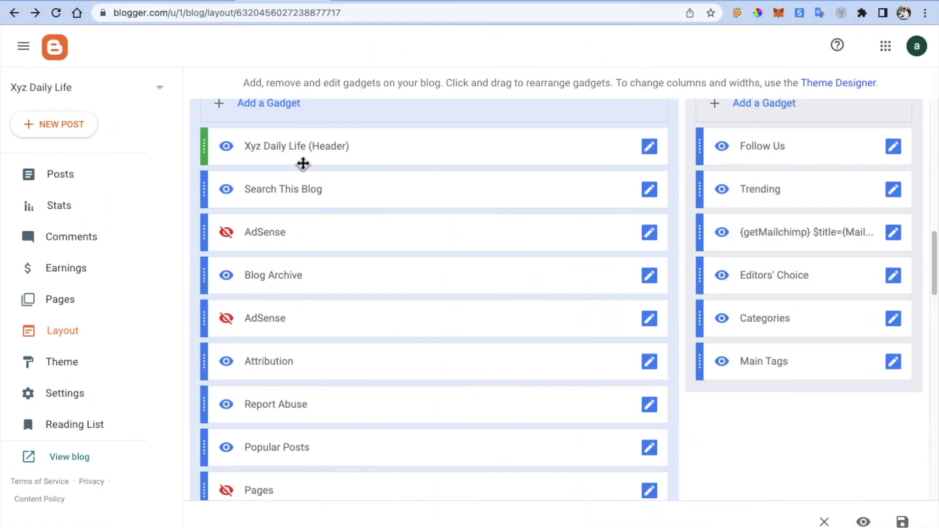
pyautogui.scroll(10, 303, 163)
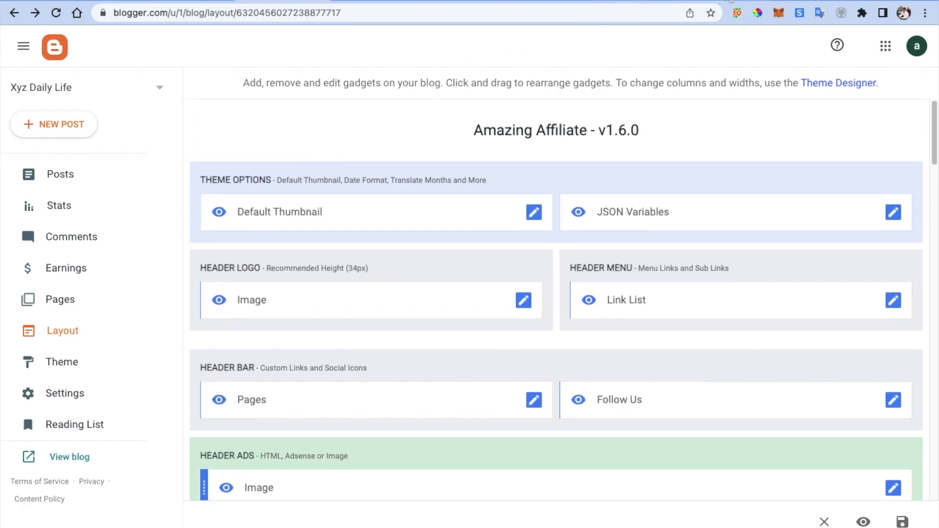
# Read the How to Setup Products guide for the standard, discounted, free and downloadable product shortcodes, and return to the blog's posts
pyautogui.press('super+Tab')
pyautogui.scroll(-6, 498, 204)
pyautogui.scroll(-15, 498, 204)
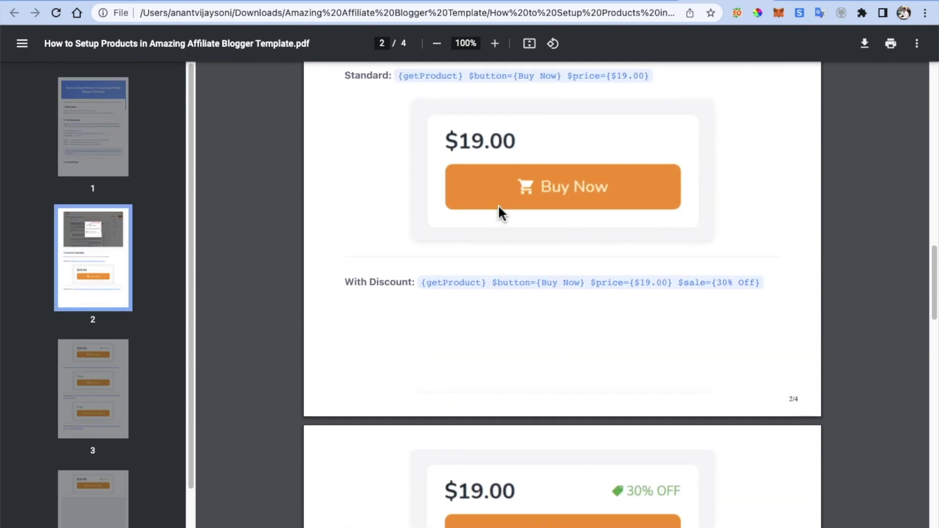
pyautogui.scroll(-6, 498, 205)
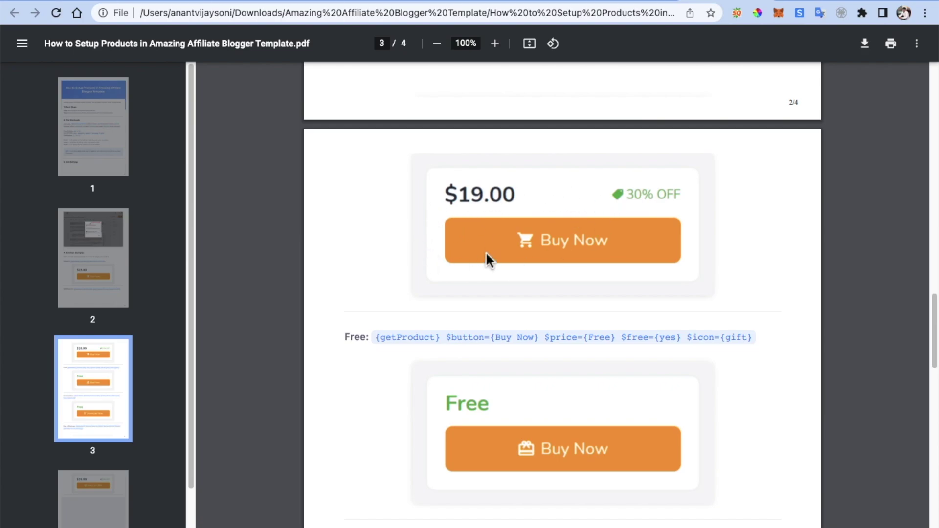
pyautogui.scroll(-2, 484, 249)
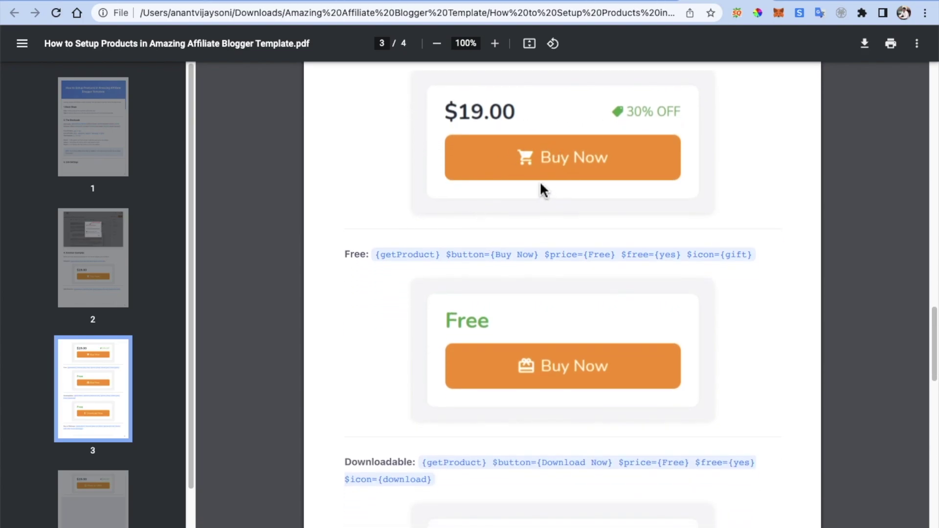
pyautogui.scroll(10, 541, 189)
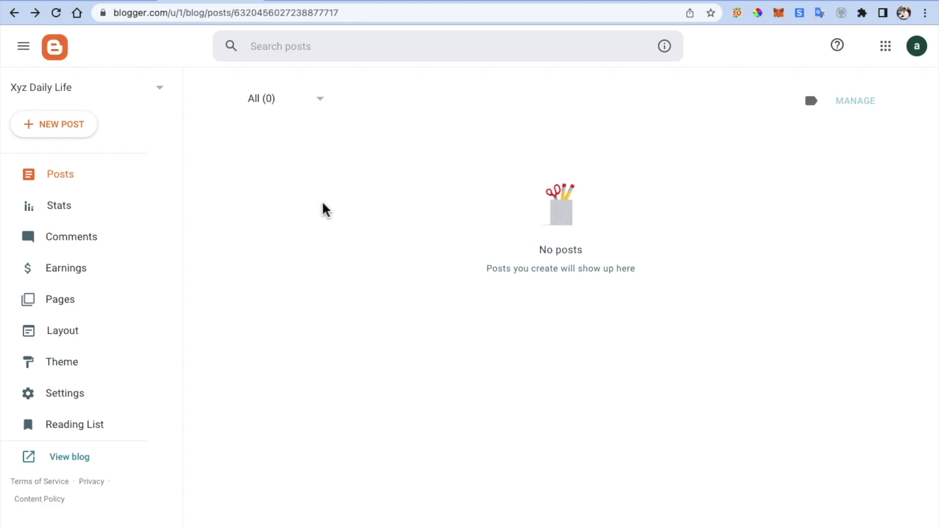
# Create a blank blog post, switch to Amazon, and open the Woodsify 3D Wooden World map product from the browsing-history suggestions
pyautogui.click(74, 129)
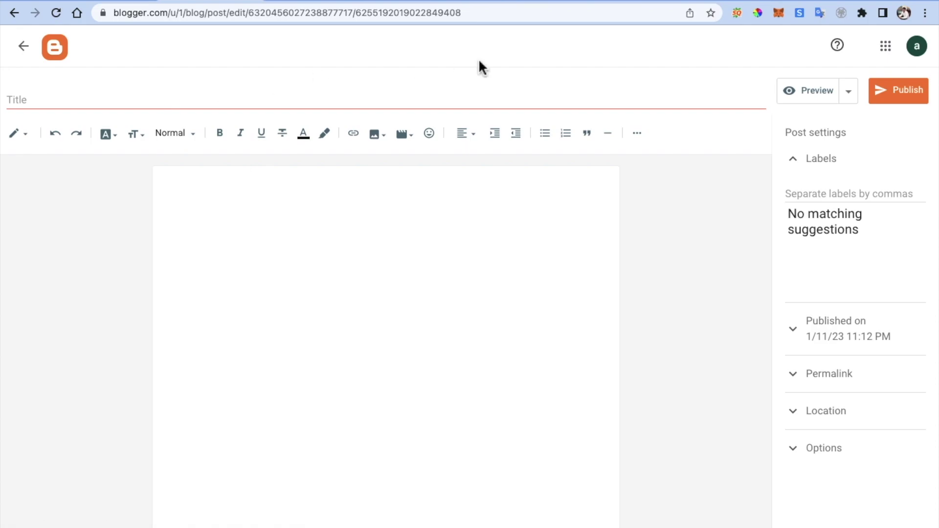
pyautogui.click(816, 2)
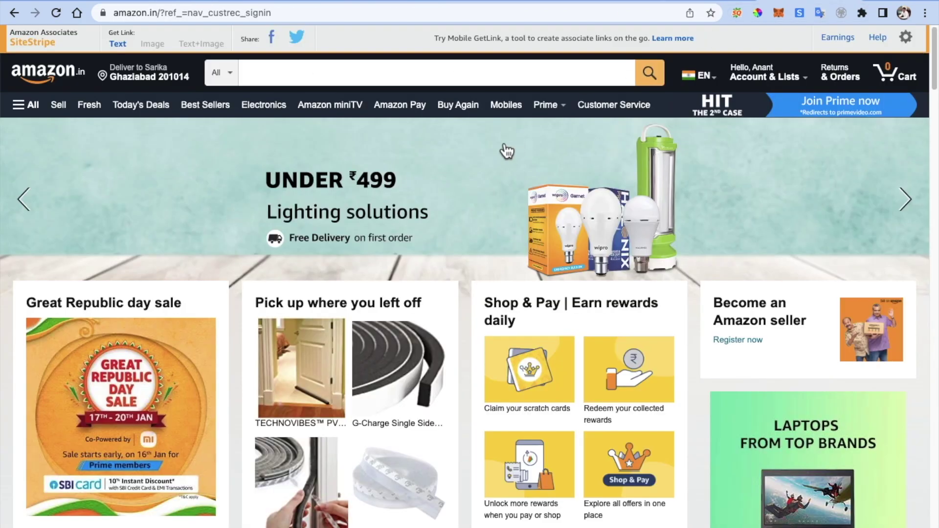
pyautogui.scroll(-15, 507, 151)
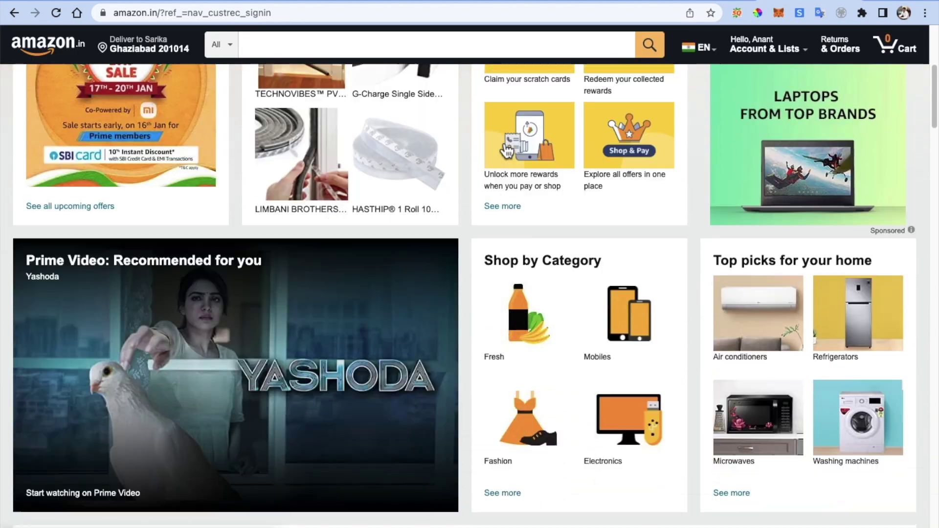
pyautogui.scroll(3, 501, 144)
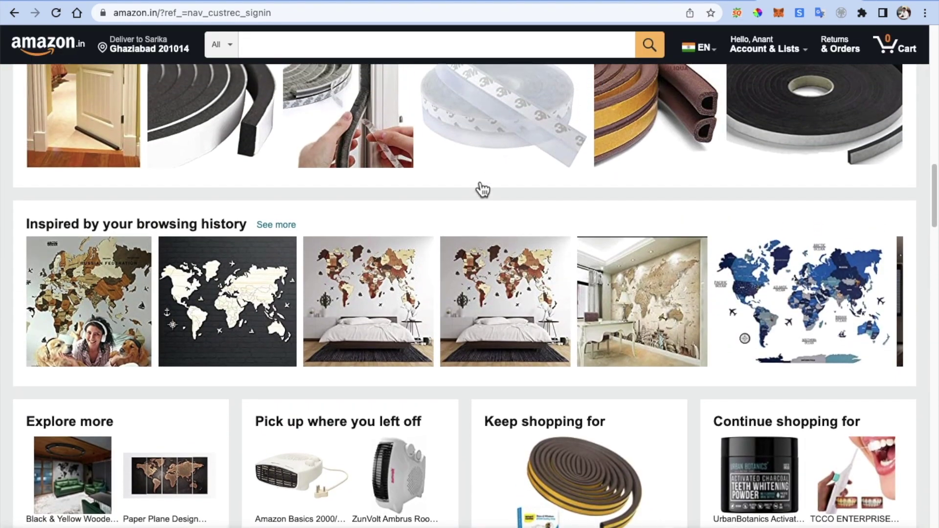
pyautogui.click(116, 298)
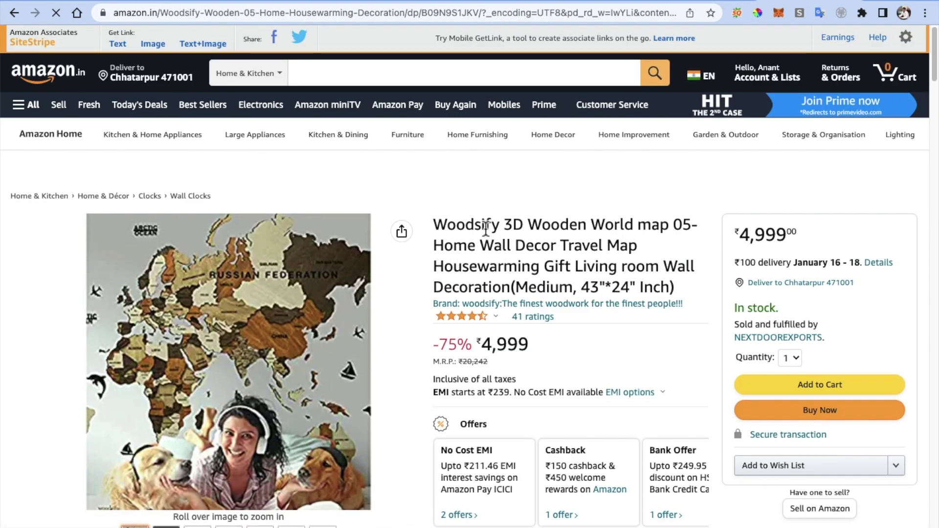
# Save the full-size main product image of the Woodsify wooden world map to the Desktop and close the image viewer
pyautogui.moveTo(313, 309)
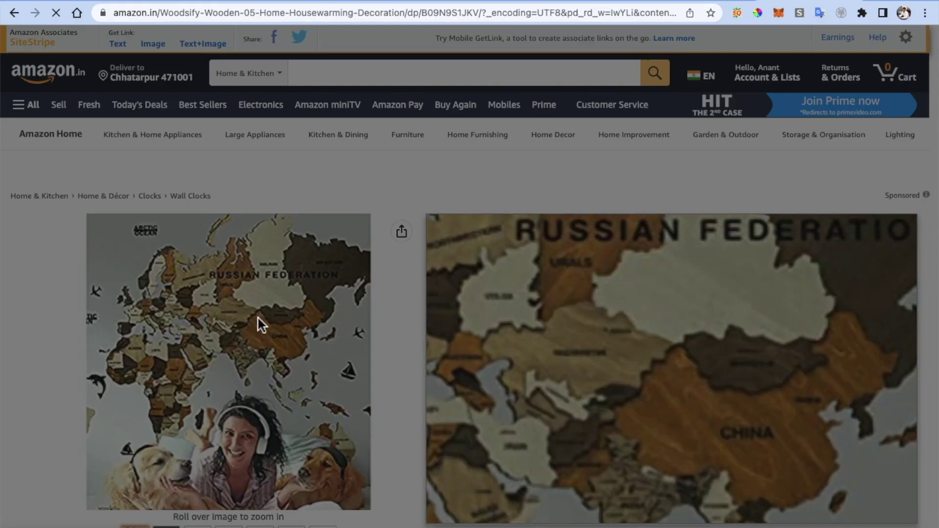
pyautogui.click(262, 324)
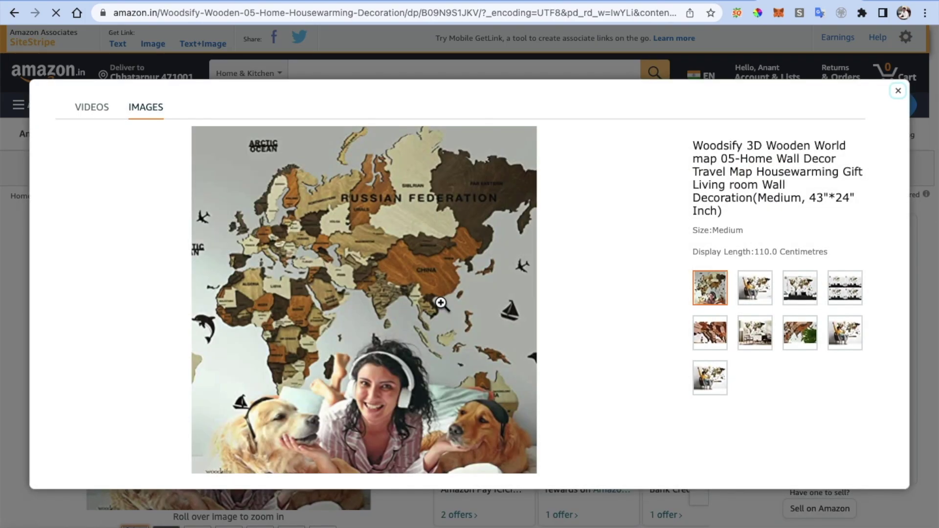
pyautogui.rightClick(363, 248)
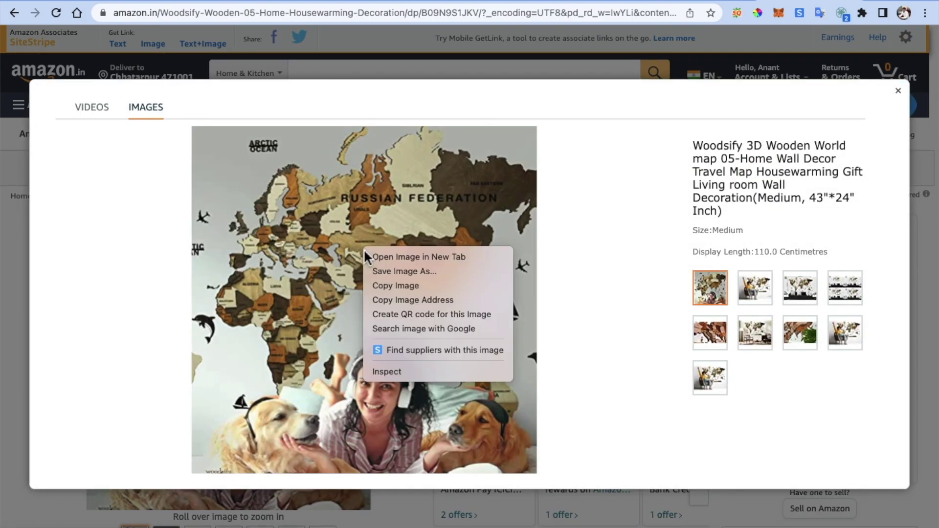
pyautogui.click(380, 272)
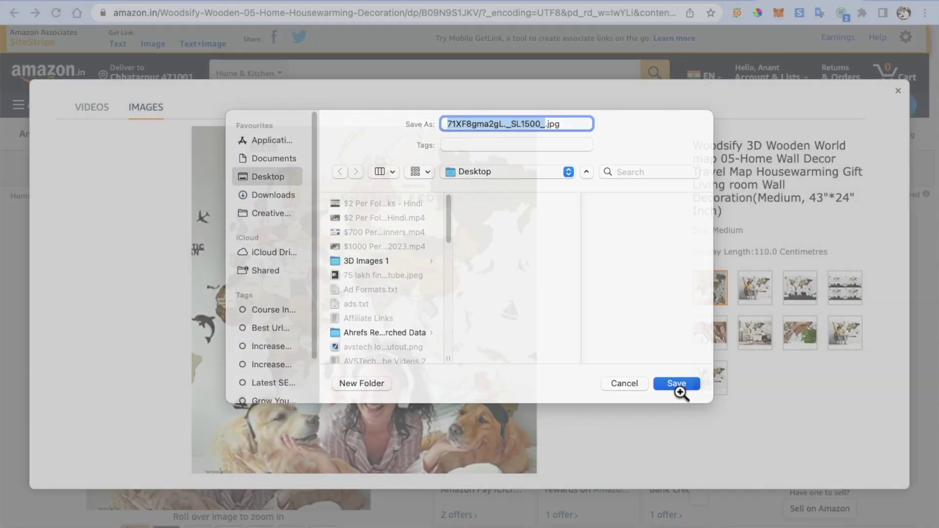
pyautogui.click(677, 385)
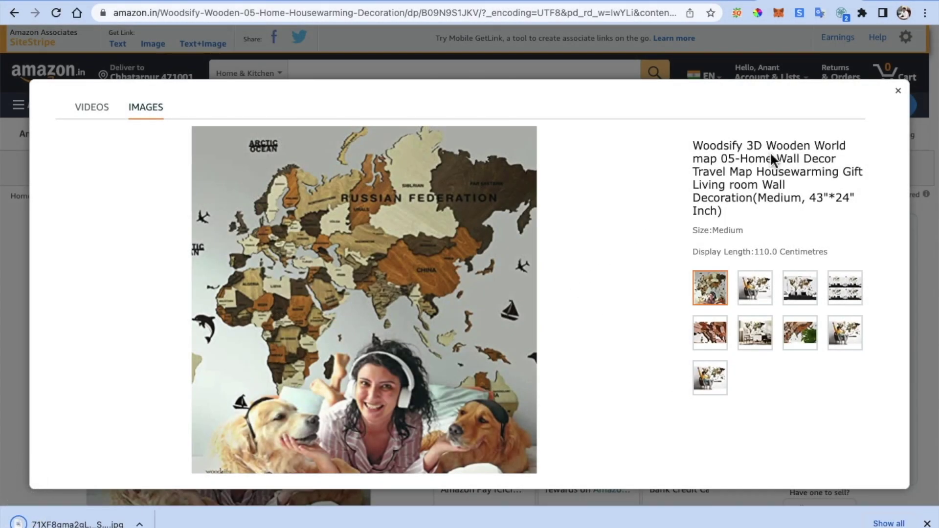
pyautogui.click(899, 94)
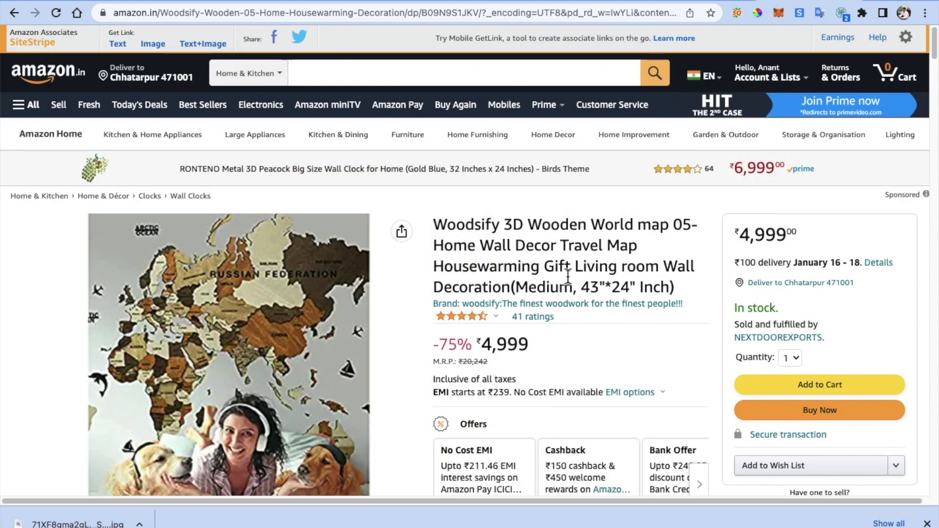
# Copy "Woodsify 3D Wooden World map 05-Home Wall Decor" from the product title and paste it as the Blogger post title
pyautogui.moveTo(435, 226); pyautogui.dragTo(534, 247)
pyautogui.rightClick(475, 219)
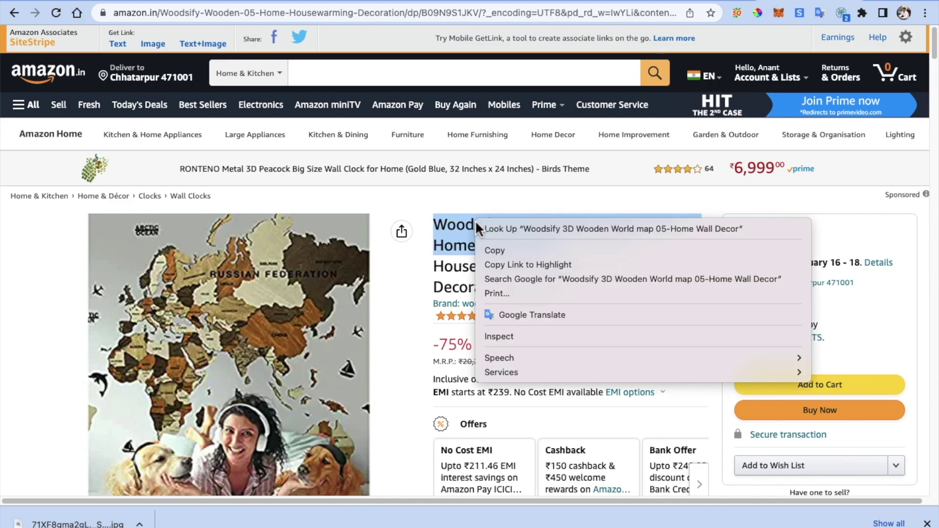
pyautogui.click(488, 249)
pyautogui.hotkey('ctrl', 'Tab')
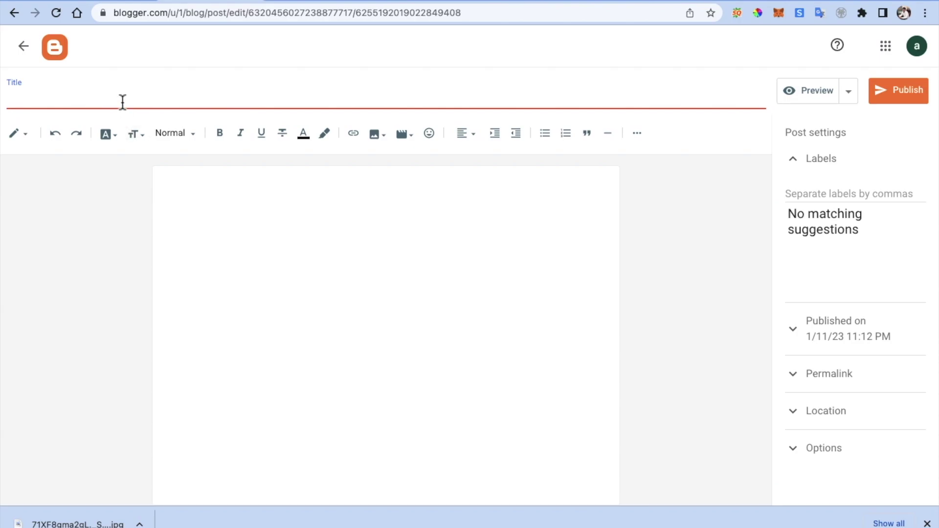
pyautogui.hotkey('ctrl', 'v')
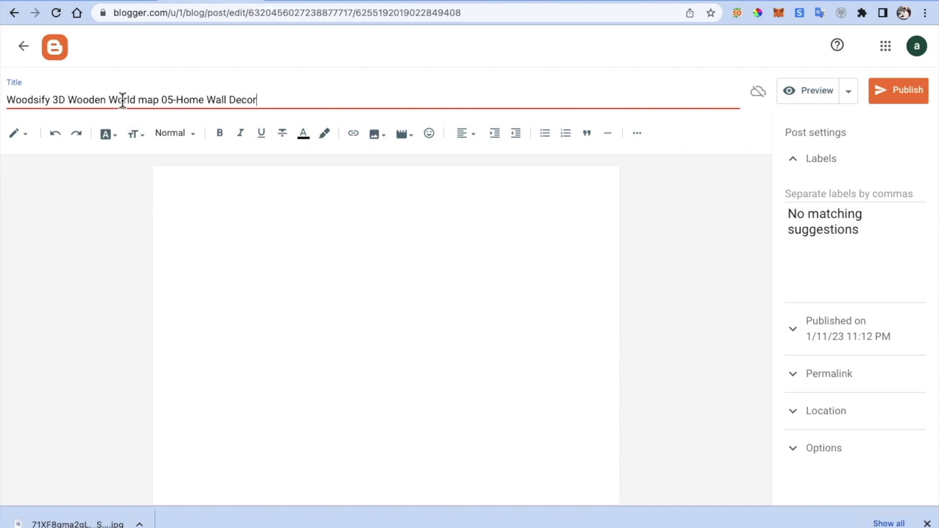
# Copy the Amazon product description paragraph into the post body and start a new paragraph at "WE OFFER THESE ADDITIONS"
pyautogui.click(233, 214)
pyautogui.hotkey('ctrl', 'Tab')
pyautogui.scroll(-10, 575, 312)
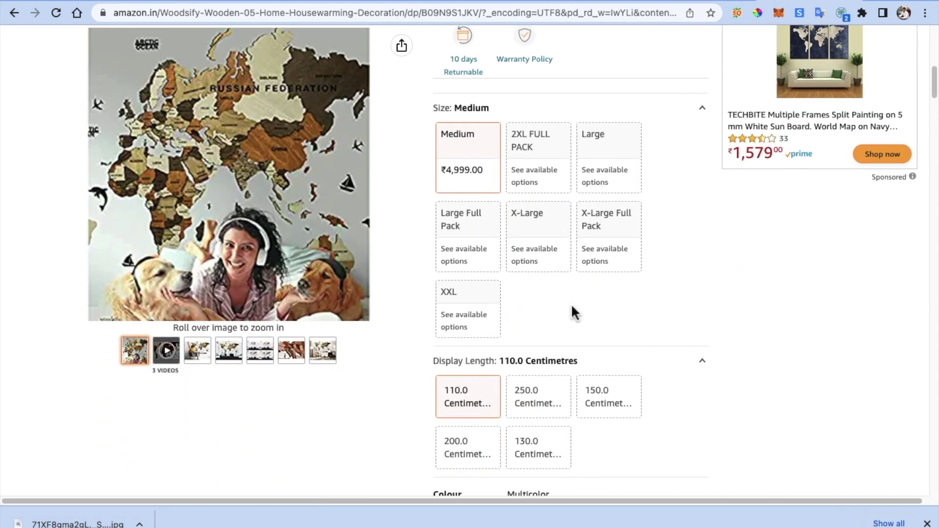
pyautogui.scroll(-8, 575, 312)
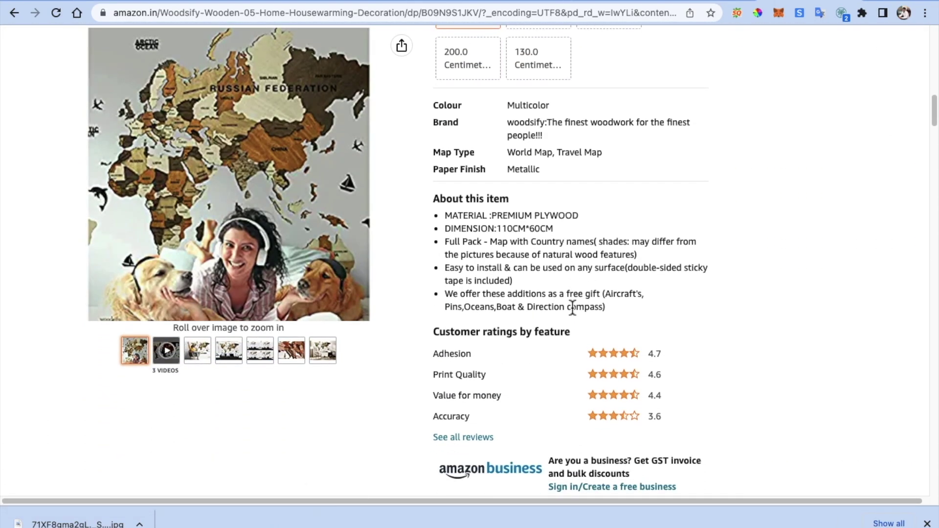
pyautogui.scroll(-20, 544, 340)
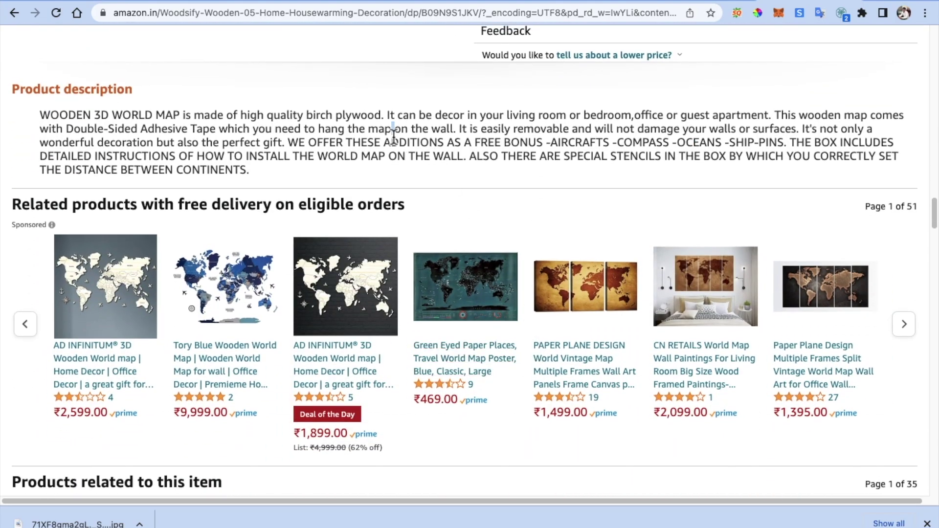
pyautogui.tripleClick(394, 135)
pyautogui.click(211, 1)
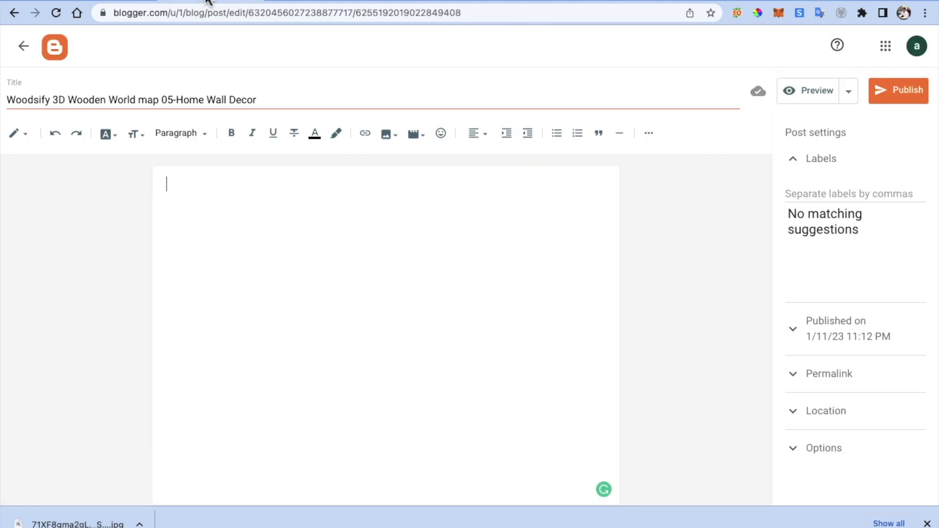
pyautogui.press('super+v')
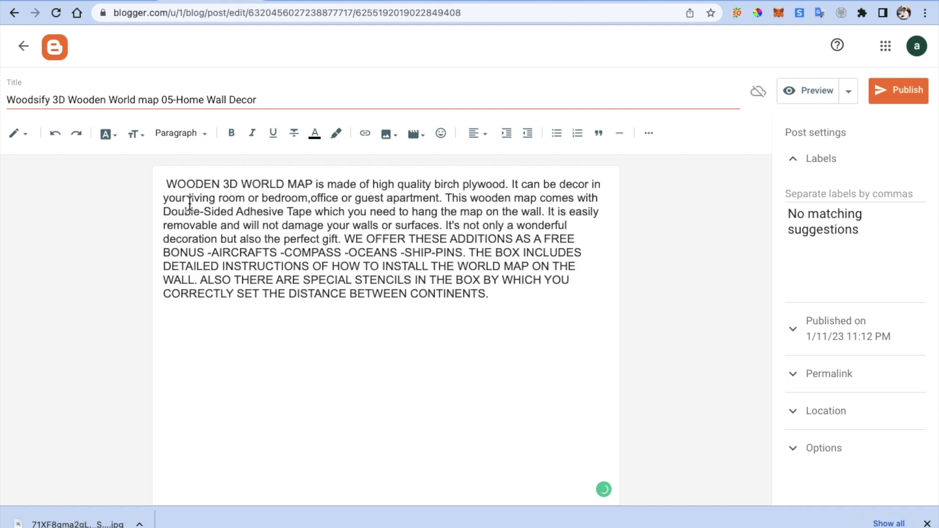
pyautogui.click(344, 239)
pyautogui.press('Return')
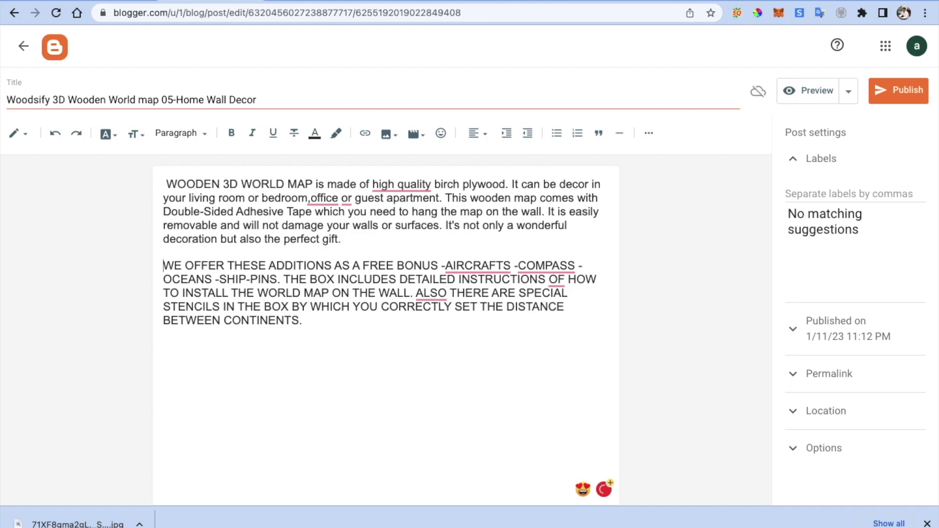
# Copy the "About this item" bullet points from the product page and paste them above the description in the post body
pyautogui.click(804, 2)
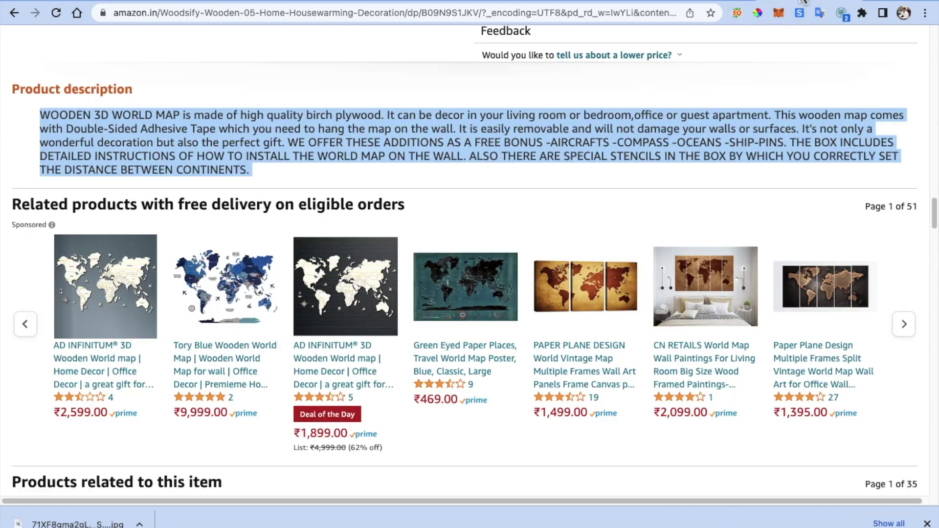
pyautogui.scroll(10, 535, 139)
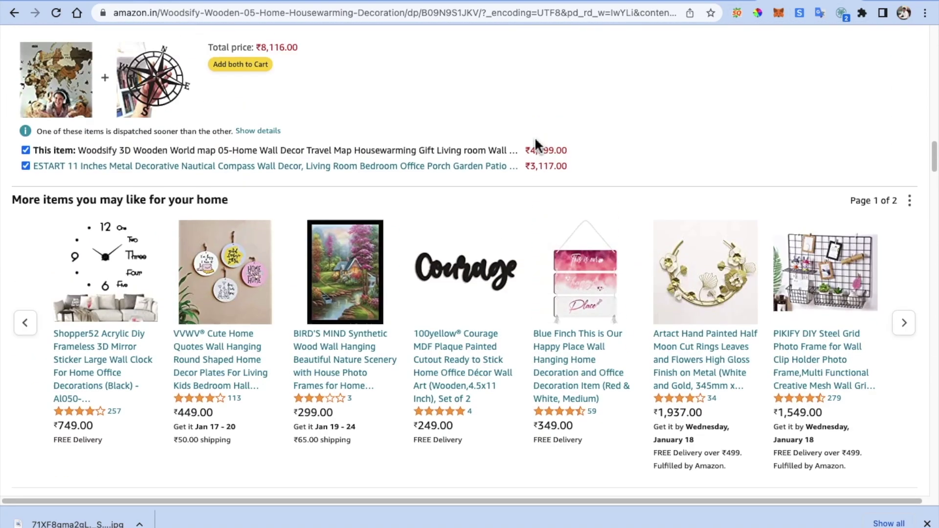
pyautogui.scroll(10, 535, 139)
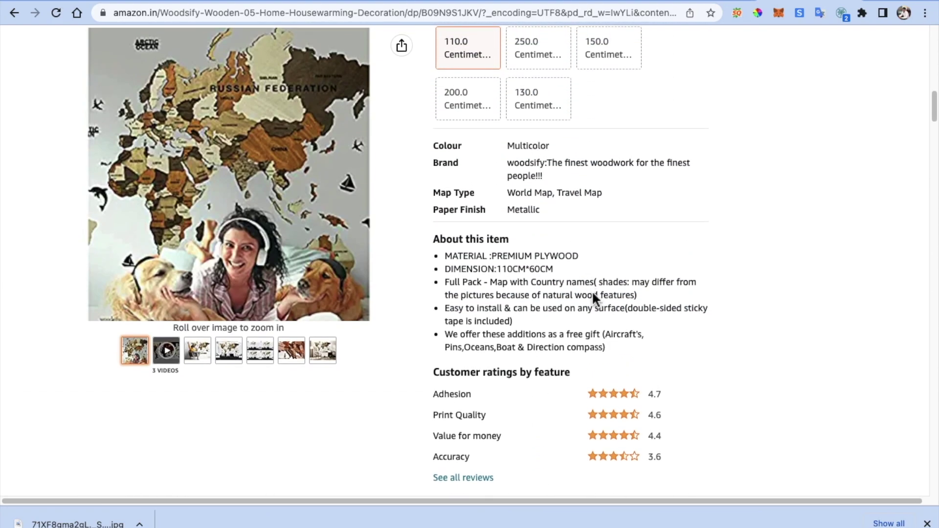
pyautogui.moveTo(612, 352); pyautogui.dragTo(447, 262)
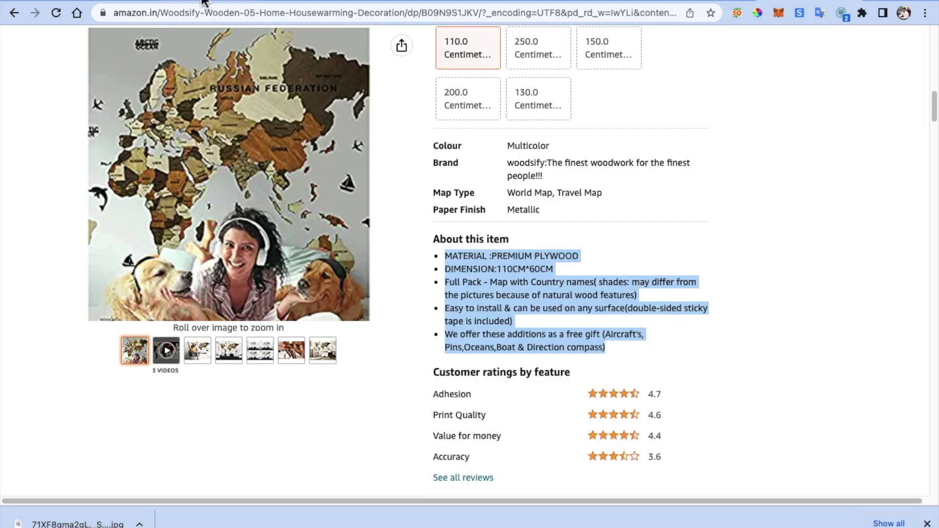
pyautogui.click(205, 2)
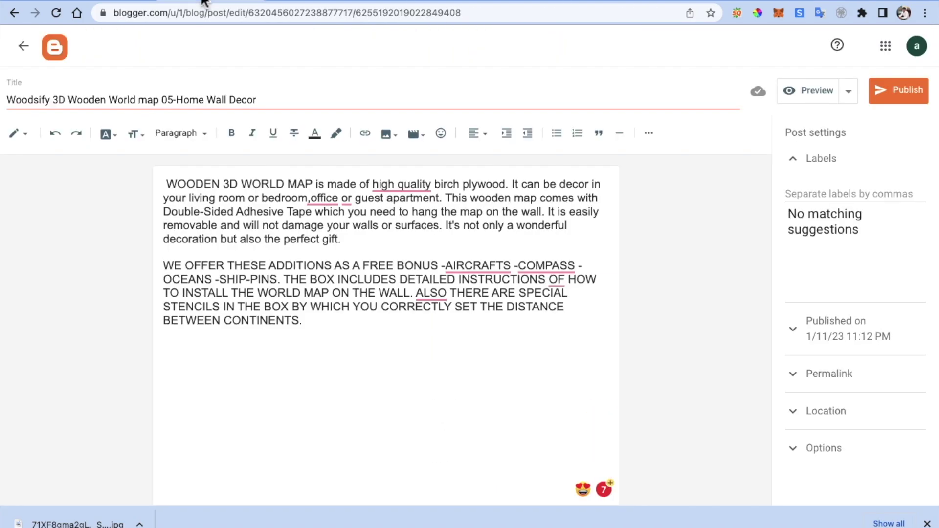
pyautogui.click(169, 184)
pyautogui.press('BackSpace')
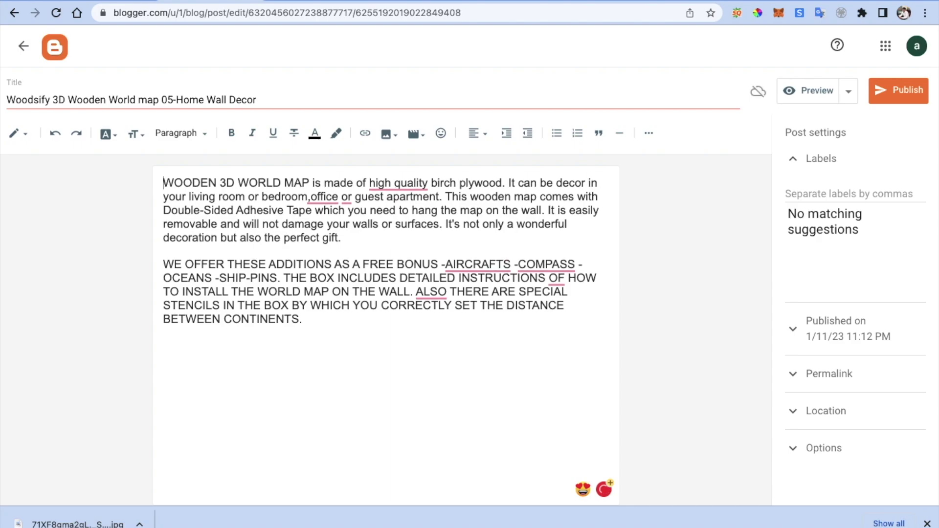
pyautogui.press('Return')
pyautogui.press('Return')
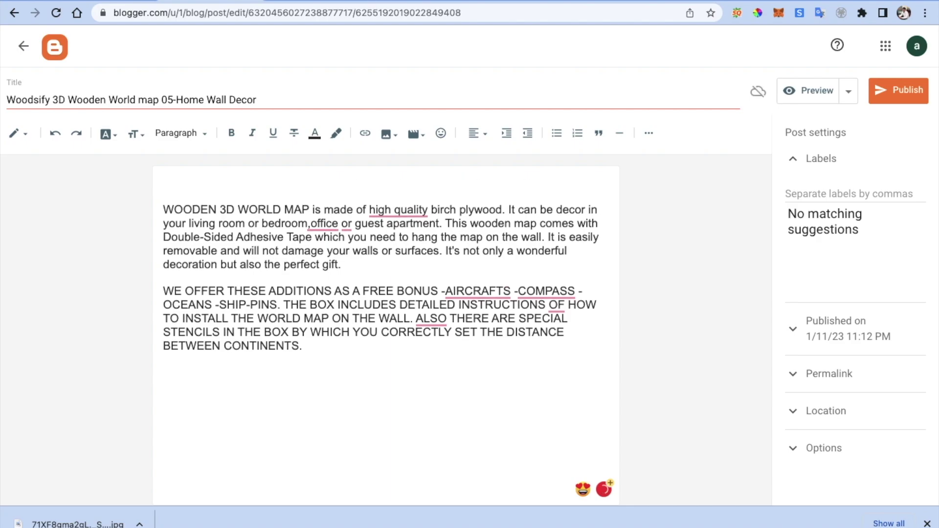
pyautogui.hotkey('ctrl', 'v')
# Clear the formatting of all the text in the post body
pyautogui.moveTo(310, 400); pyautogui.dragTo(242, 169)
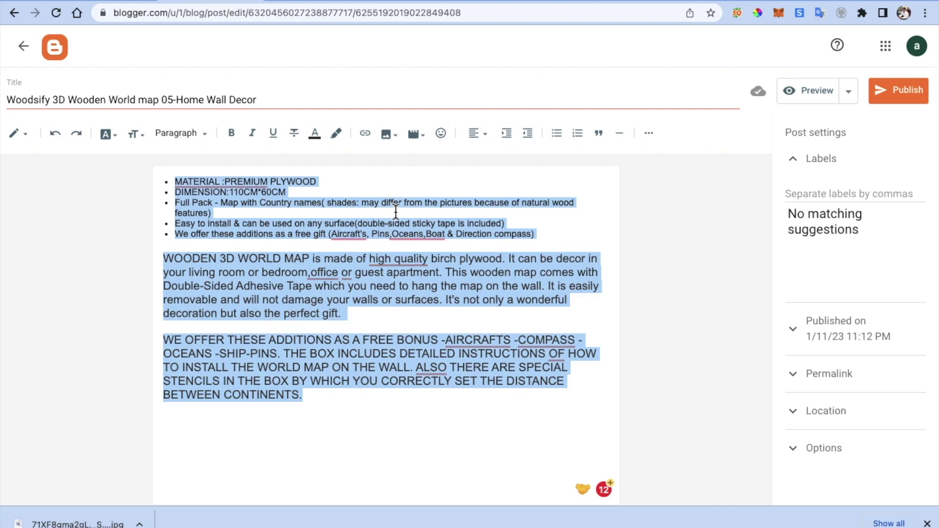
pyautogui.click(649, 134)
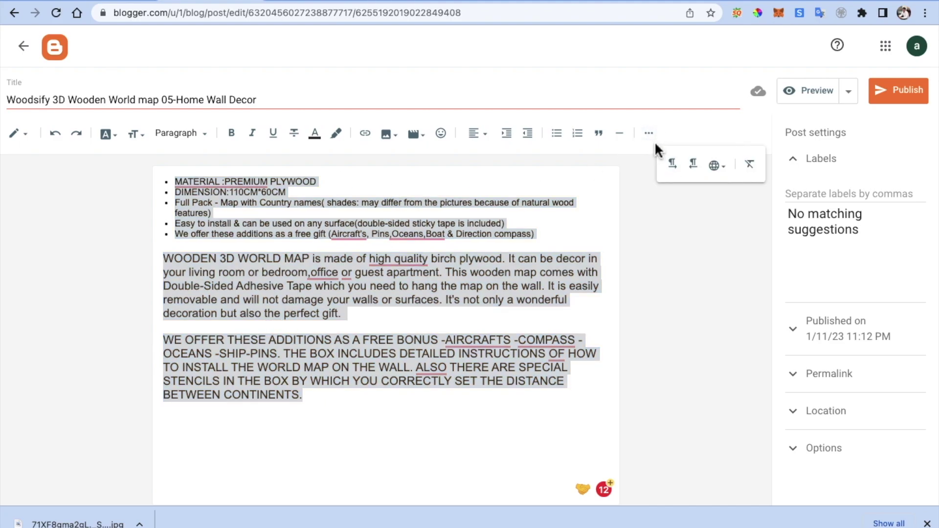
pyautogui.click(751, 166)
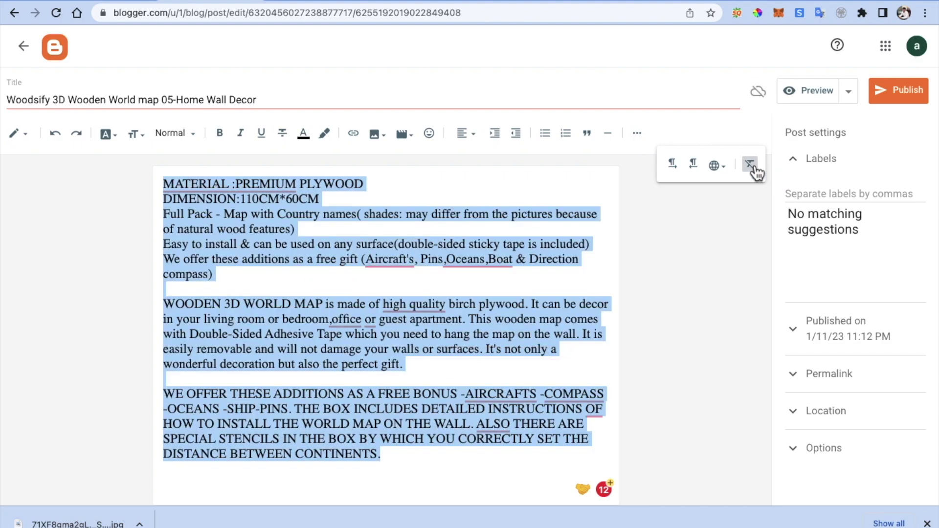
# Correct the spacing around the colon in the first line so it reads "MATERIAL: PREMIUM PLYWOOD"
pyautogui.click(287, 274)
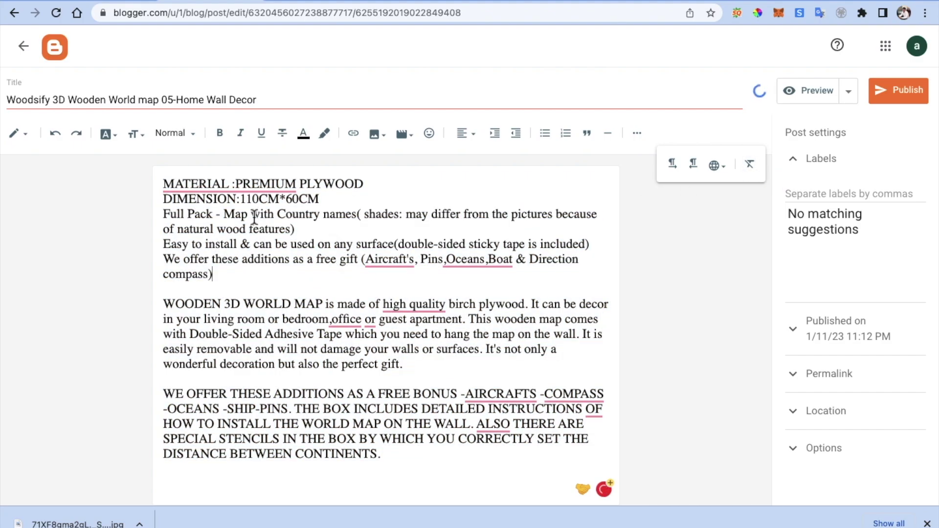
pyautogui.click(233, 189)
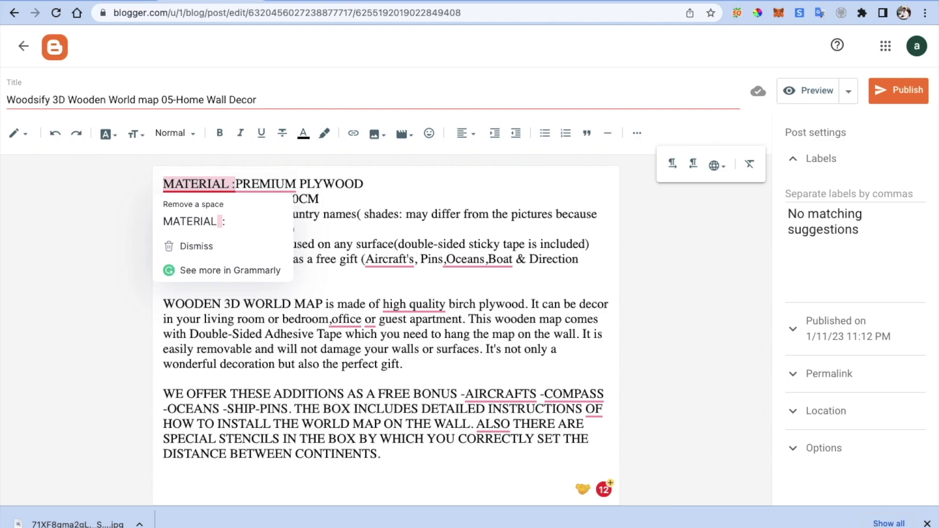
pyautogui.press('BackSpace')
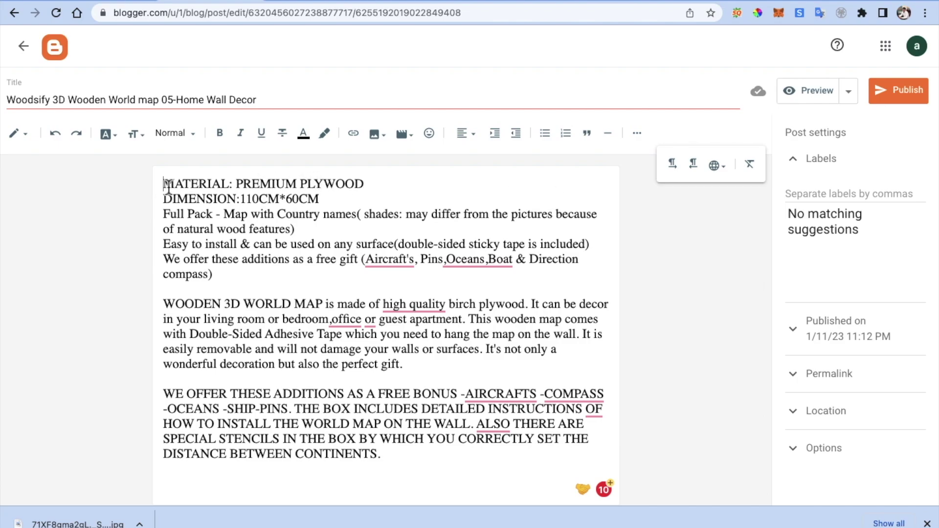
# Add an empty line above the material line and insert the saved product image there by uploading it from the computer
pyautogui.press('Return')
pyautogui.click(377, 139)
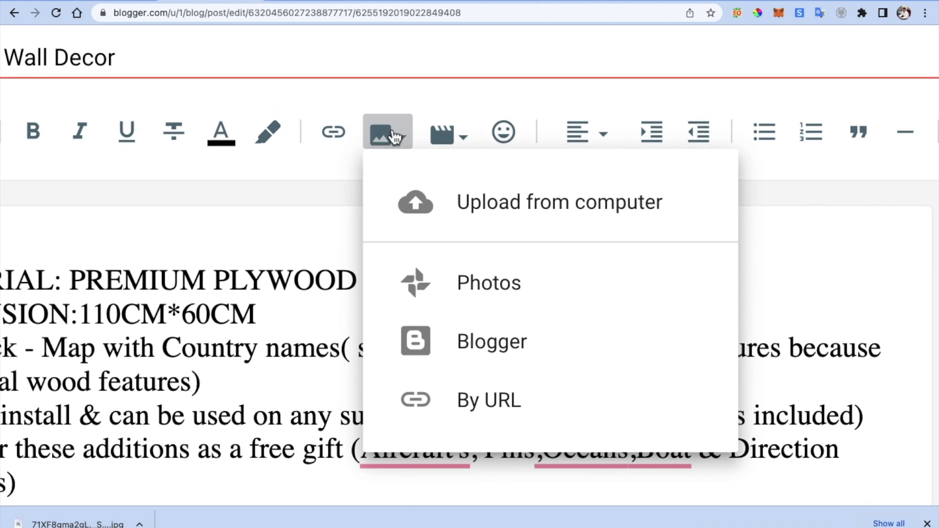
pyautogui.click(490, 209)
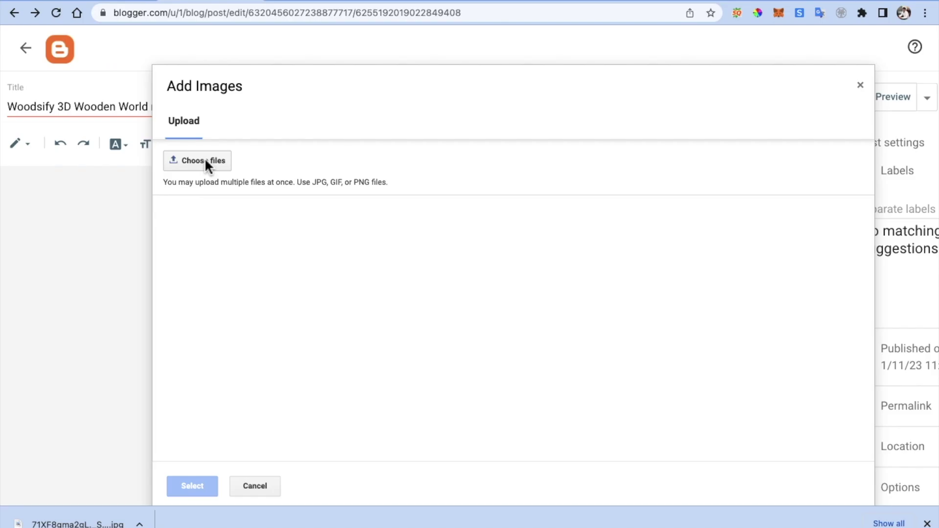
pyautogui.click(205, 161)
pyautogui.doubleClick(204, 128)
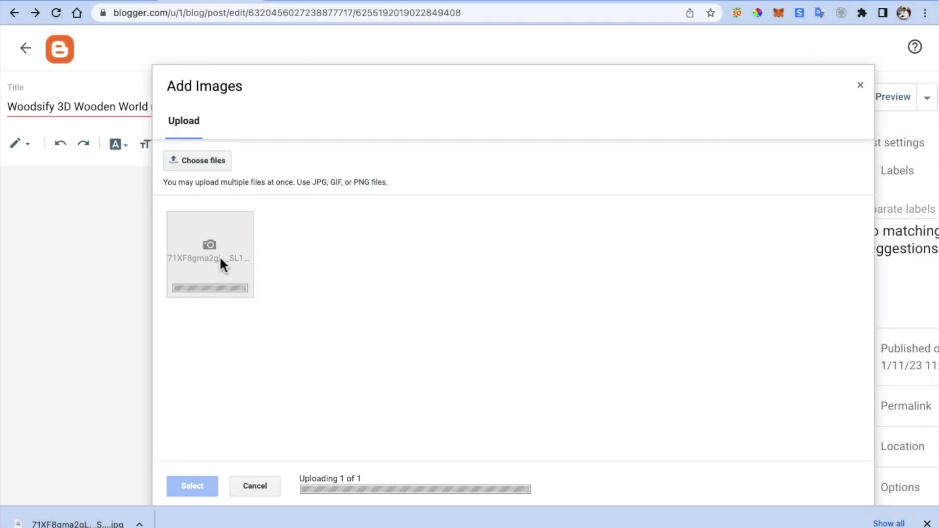
pyautogui.click(183, 485)
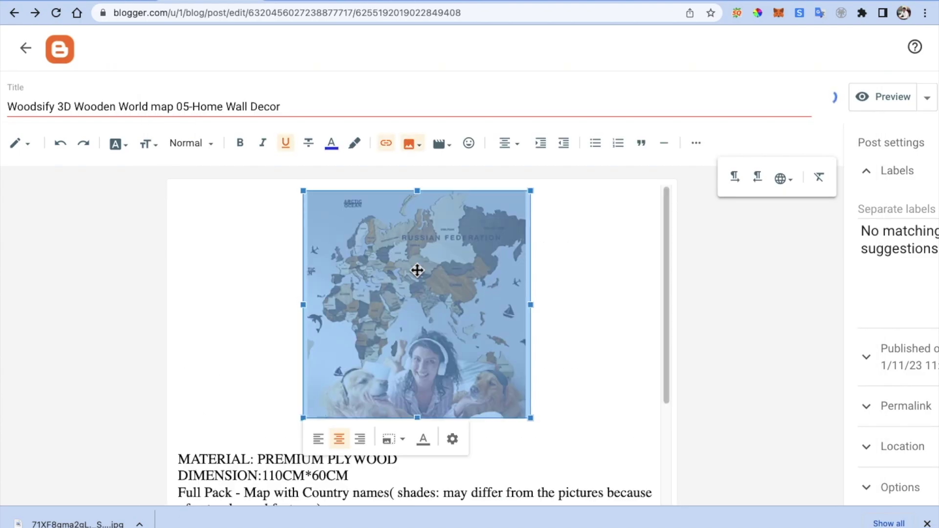
# Set the inserted product image's size to Large and update it
pyautogui.click(452, 439)
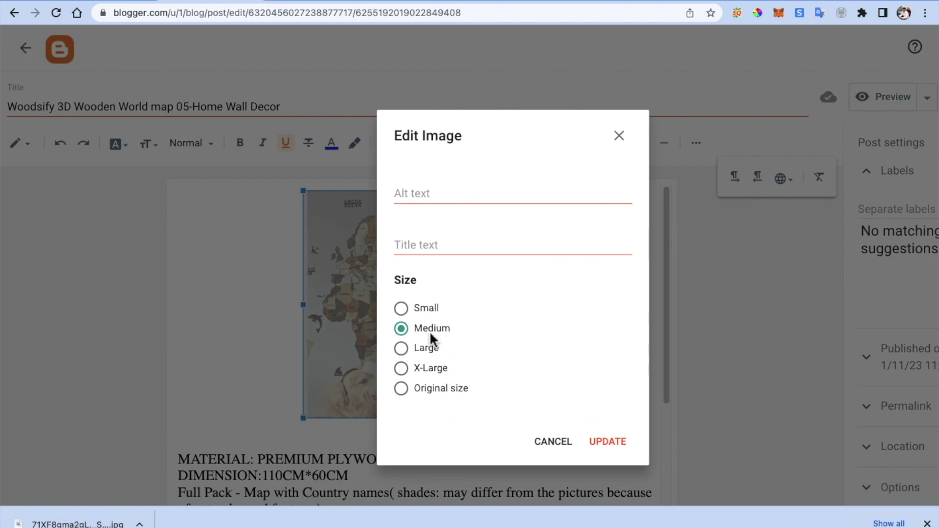
pyautogui.click(402, 350)
pyautogui.click(403, 396)
pyautogui.click(402, 350)
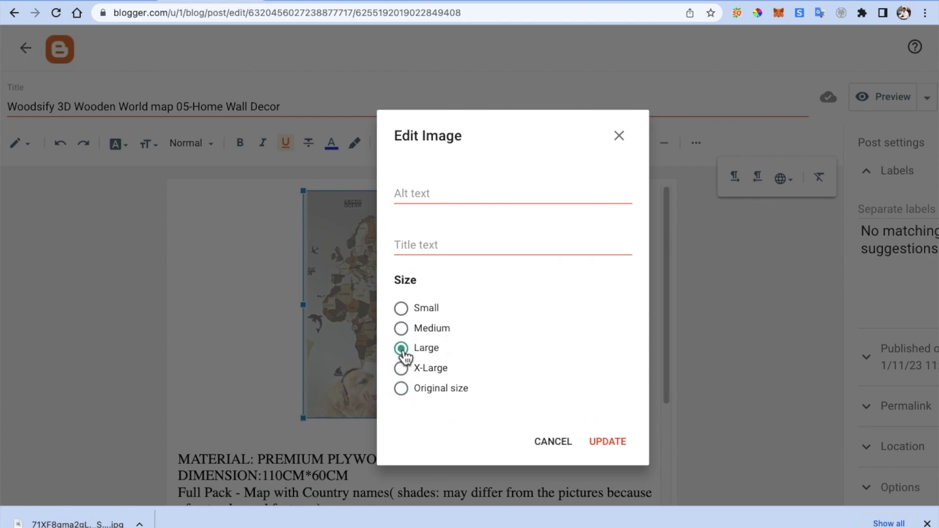
pyautogui.click(612, 448)
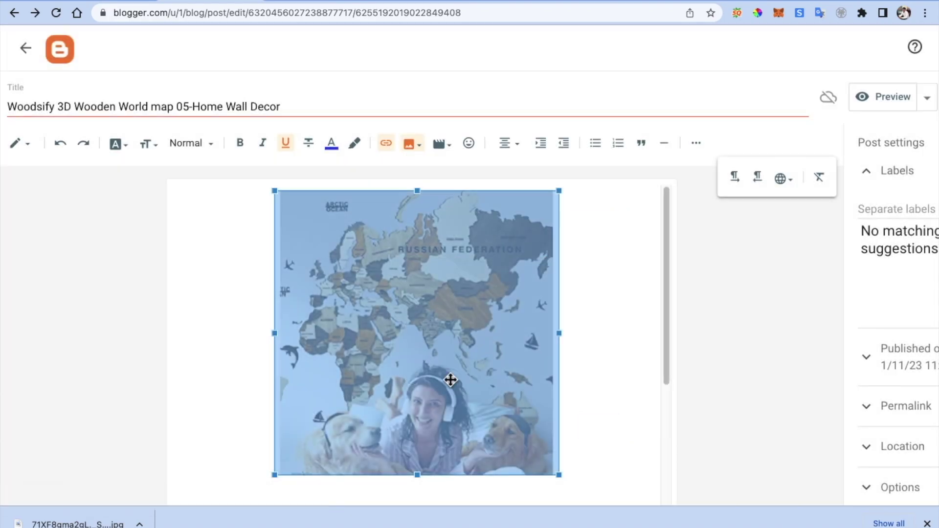
# Try a much larger size for the inserted product image and check how it fits in the post
pyautogui.scroll(-2, 448, 379)
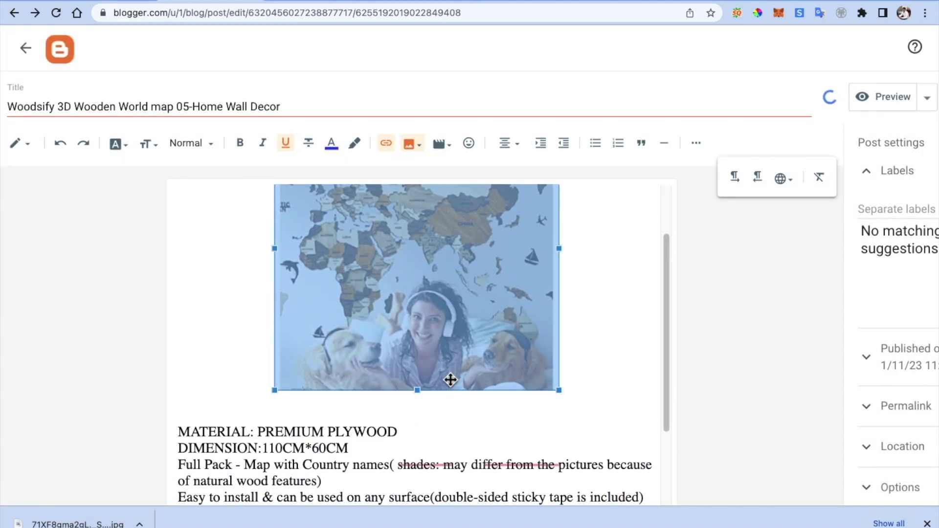
pyautogui.rightClick(427, 344)
pyautogui.click(374, 306)
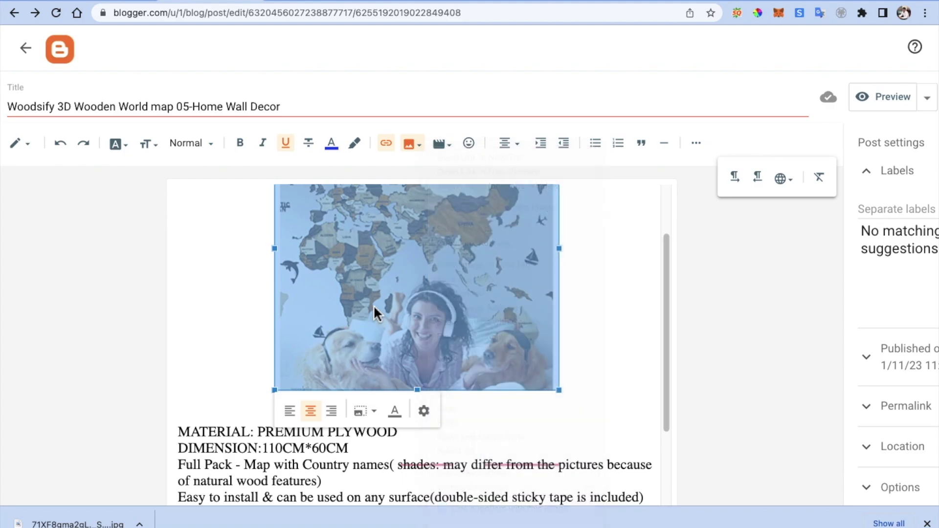
pyautogui.click(423, 412)
pyautogui.click(402, 388)
pyautogui.click(608, 442)
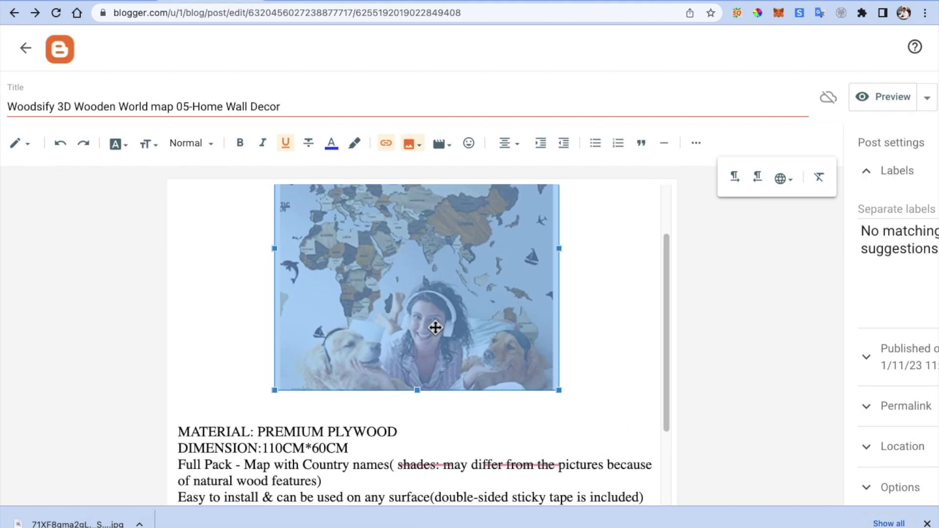
pyautogui.scroll(-10, 435, 328)
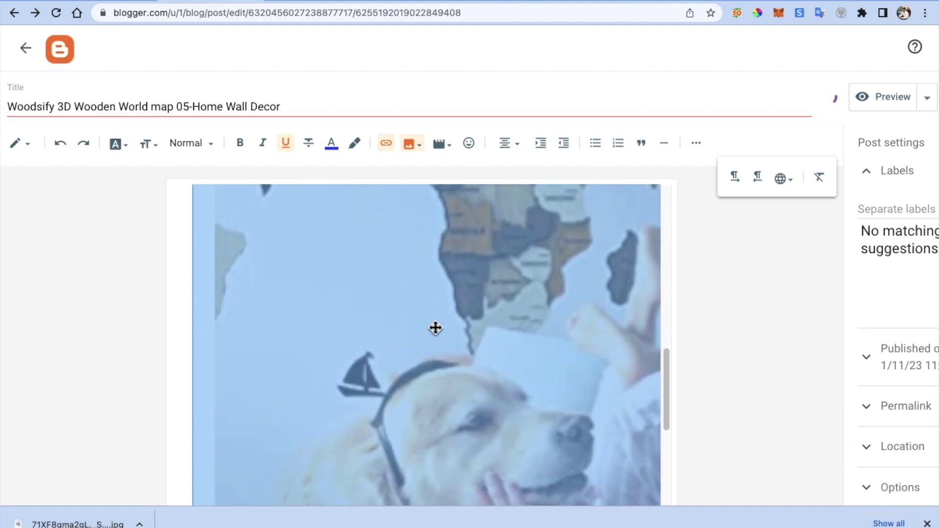
pyautogui.scroll(-8, 435, 327)
pyautogui.scroll(2, 434, 300)
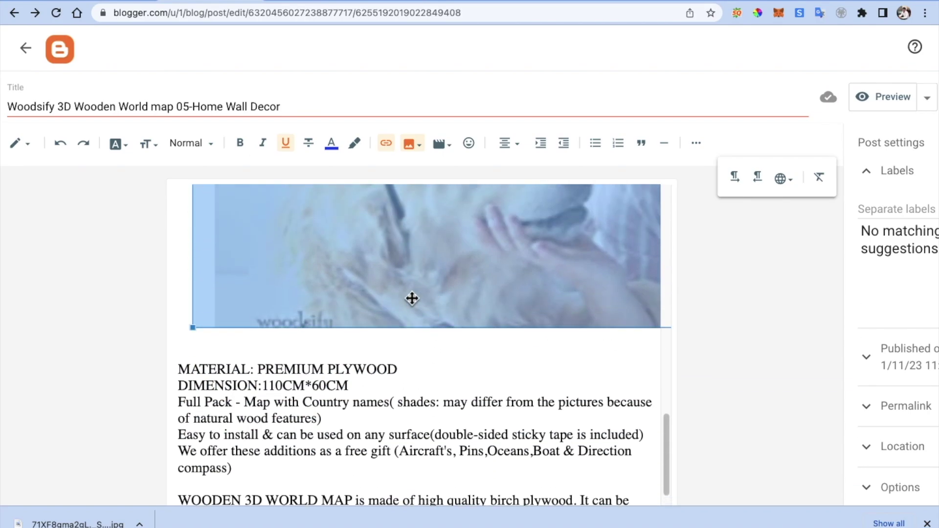
# Reduce the oversized product image to a size that nearly fills the width of the post's text column
pyautogui.click(411, 298)
pyautogui.click(344, 347)
pyautogui.click(401, 368)
pyautogui.click(609, 450)
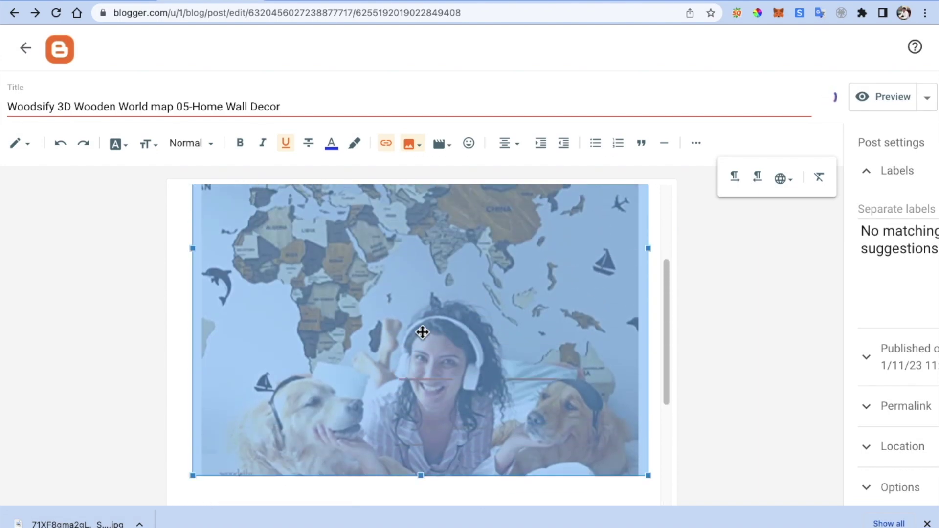
pyautogui.scroll(-3, 393, 346)
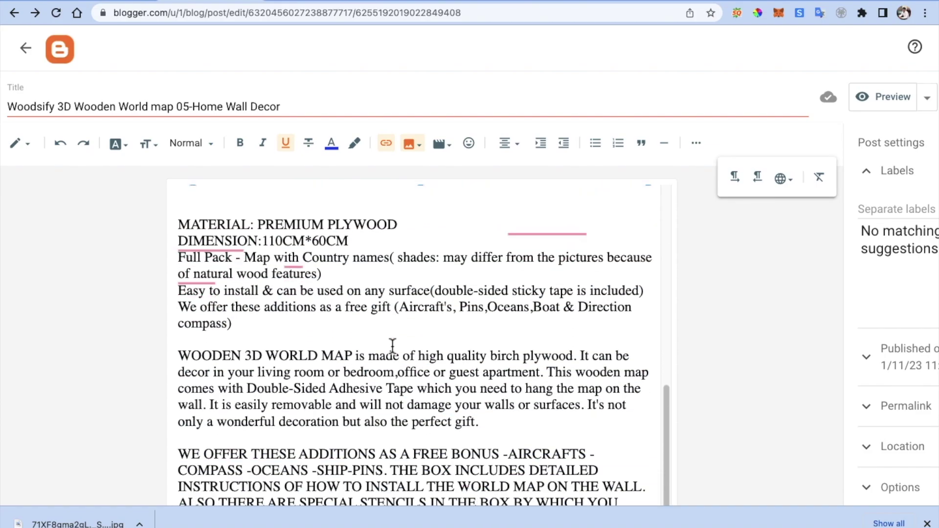
# Switch to the product setup PDF guide and examine its getProduct shortcode examples, from Standard to Buy on Whatsapp
pyautogui.click(703, 2)
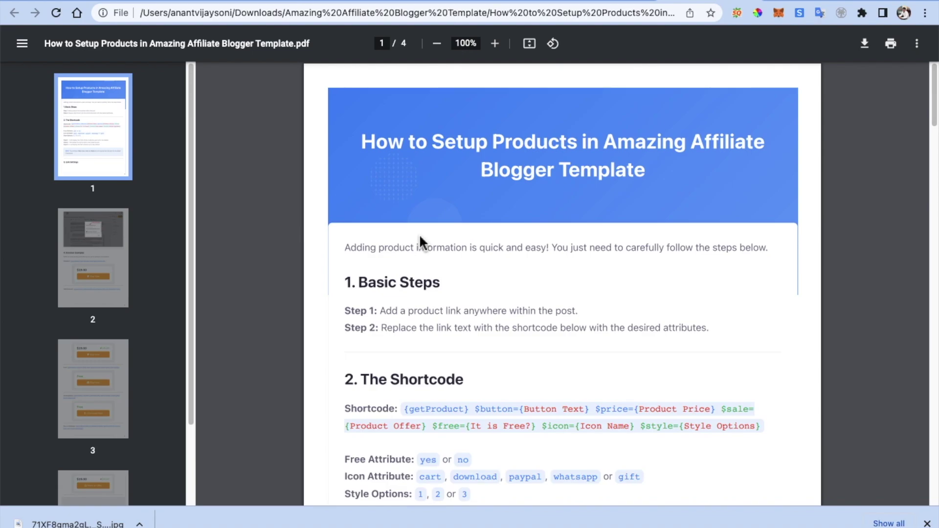
pyautogui.scroll(-15, 419, 234)
pyautogui.scroll(-5, 418, 234)
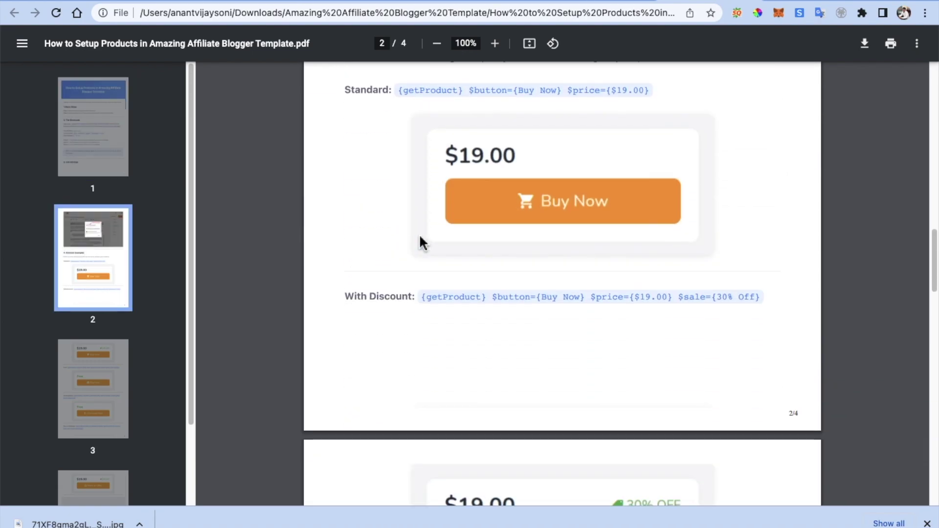
pyautogui.scroll(1, 495, 154)
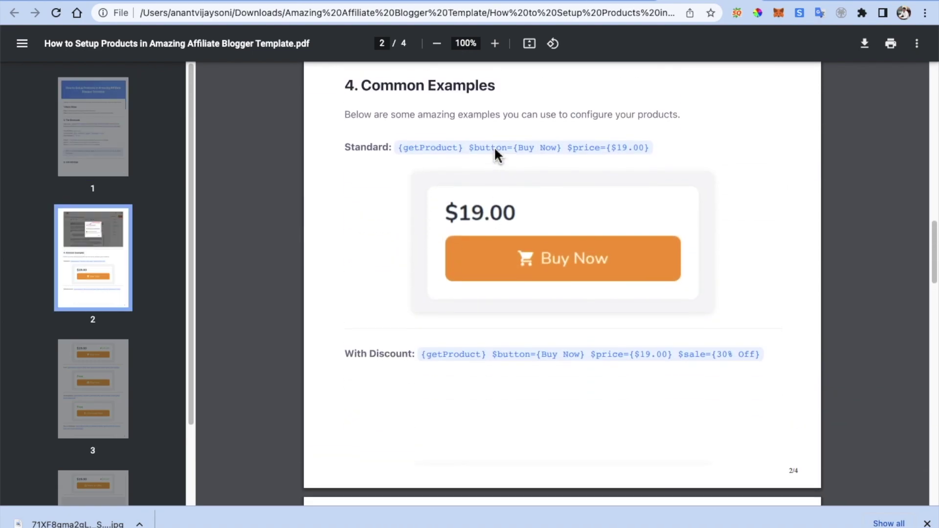
pyautogui.moveTo(656, 154); pyautogui.dragTo(400, 154)
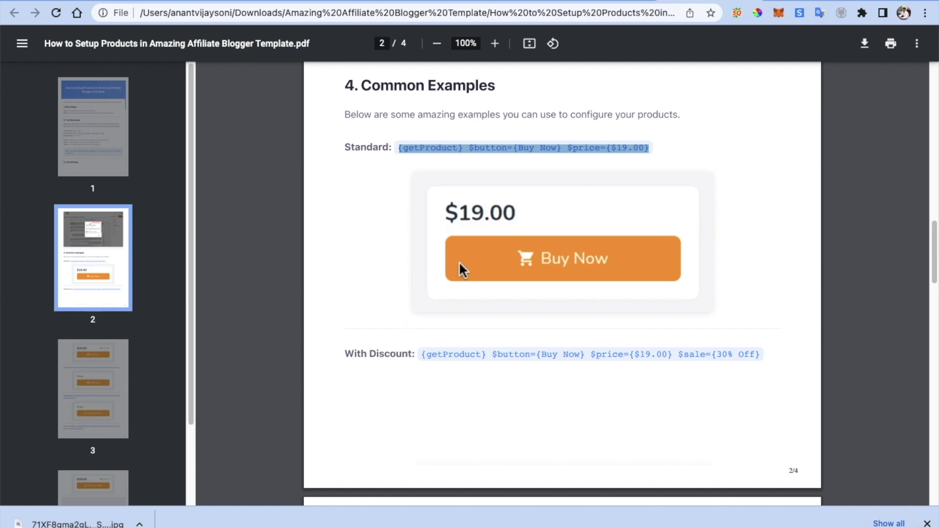
pyautogui.scroll(-1, 471, 234)
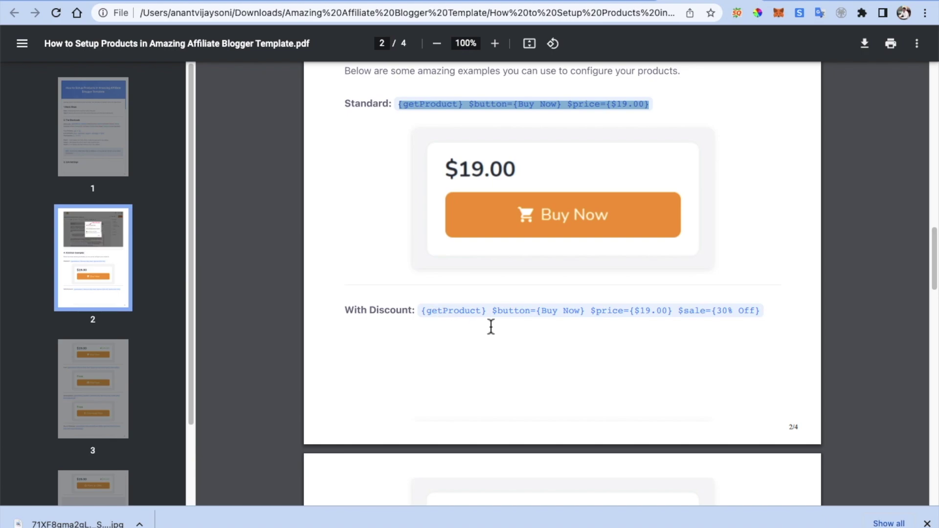
pyautogui.scroll(-4, 497, 330)
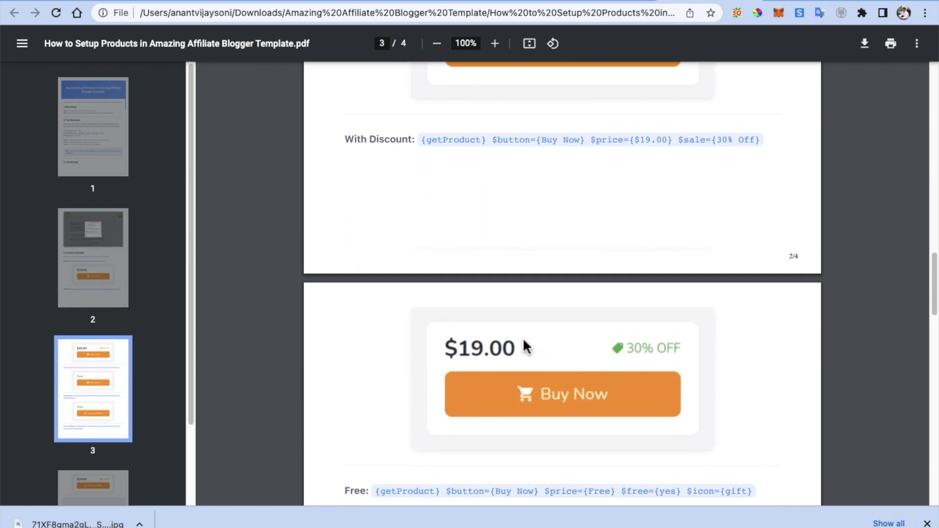
pyautogui.moveTo(425, 142); pyautogui.dragTo(765, 148)
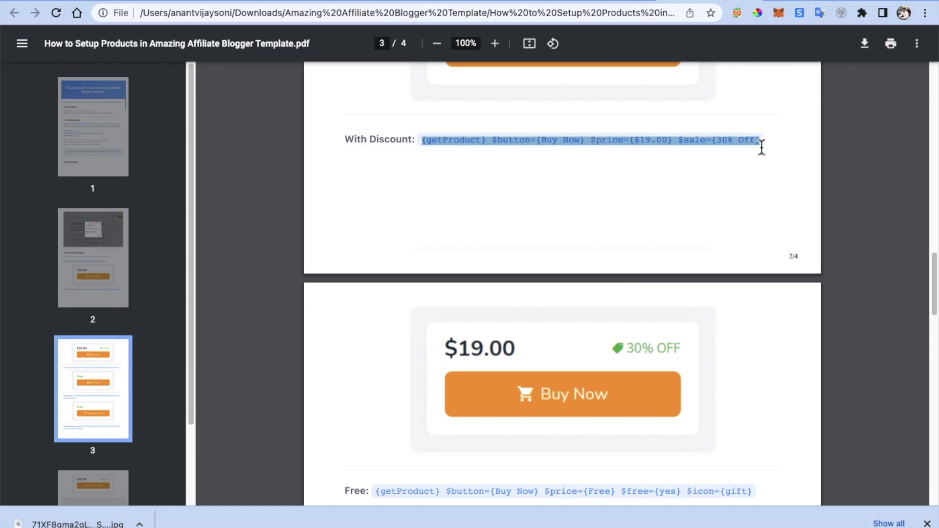
pyautogui.scroll(-6, 436, 163)
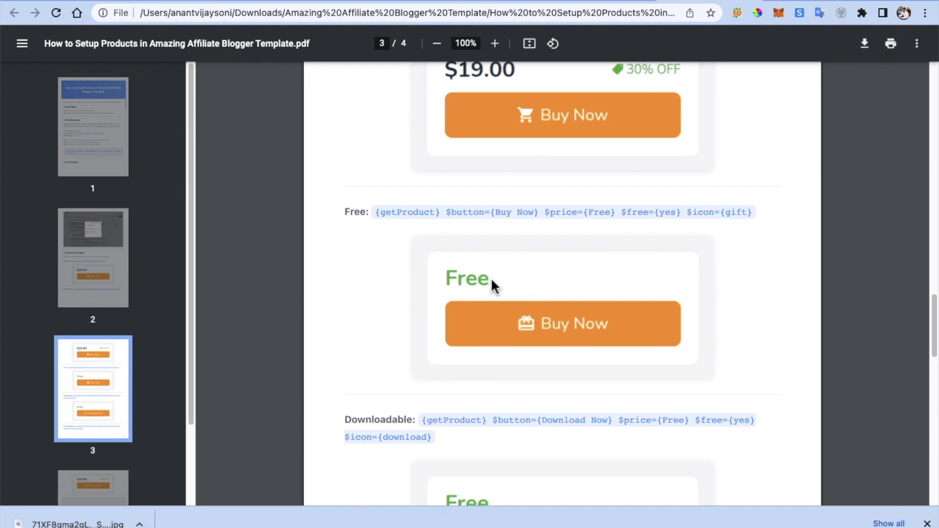
pyautogui.scroll(-5, 475, 324)
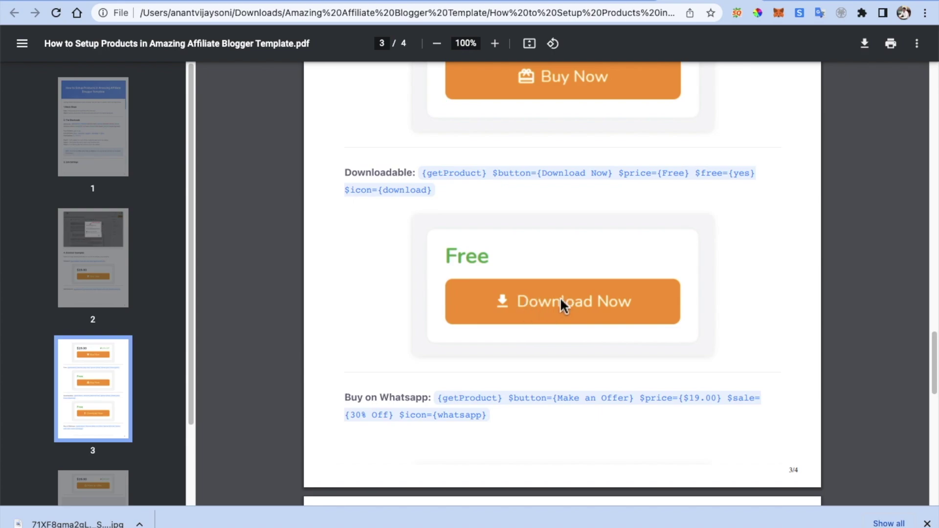
pyautogui.scroll(-5, 582, 318)
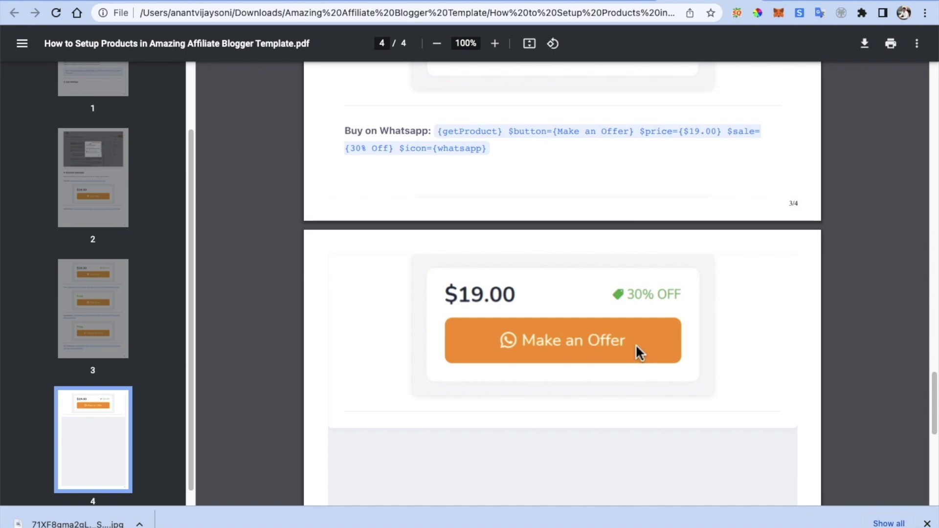
pyautogui.scroll(-3, 636, 344)
pyautogui.scroll(6, 636, 345)
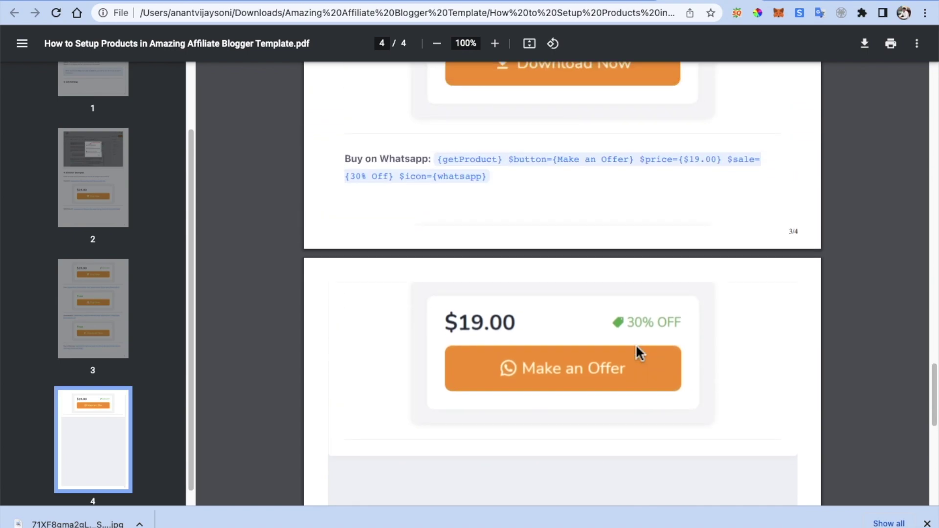
pyautogui.scroll(14, 637, 348)
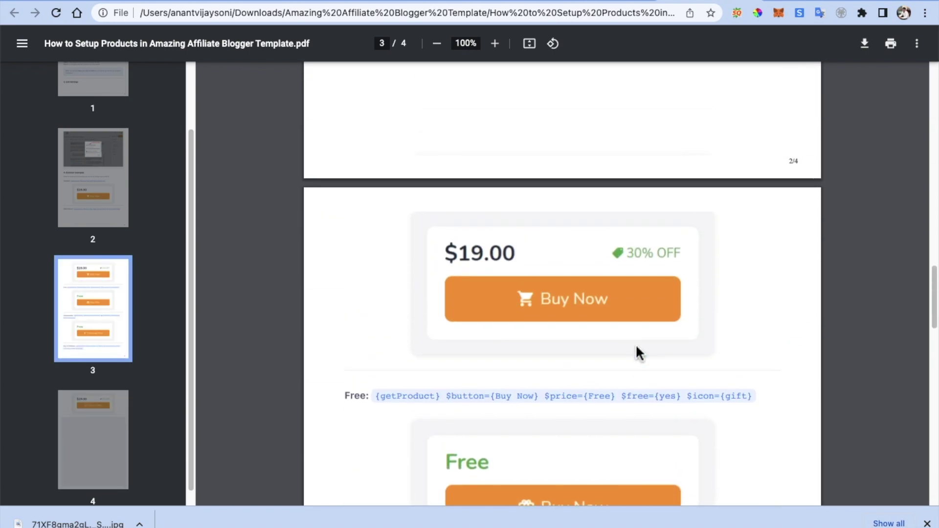
pyautogui.scroll(5, 636, 347)
pyautogui.scroll(-10, 636, 347)
pyautogui.scroll(2, 637, 348)
pyautogui.scroll(1, 635, 345)
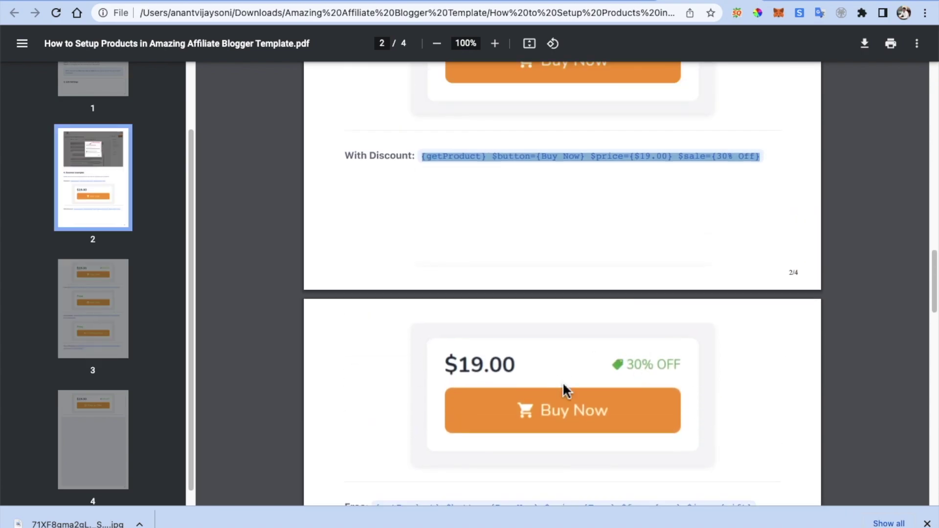
# Copy the With Discount shortcode from the PDF and paste it on a new line between the post's product image and the material line
pyautogui.rightClick(563, 159)
pyautogui.click(569, 185)
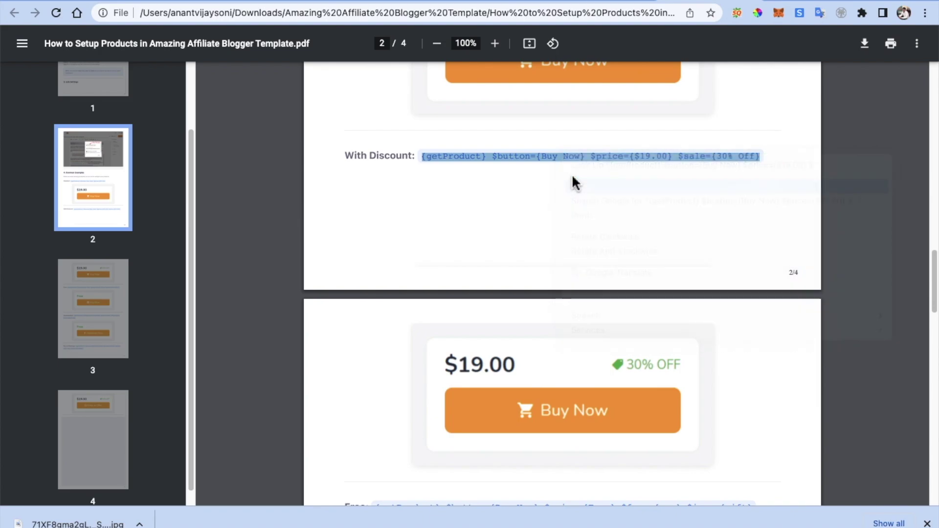
pyautogui.click(570, 1)
pyautogui.scroll(-2, 281, 253)
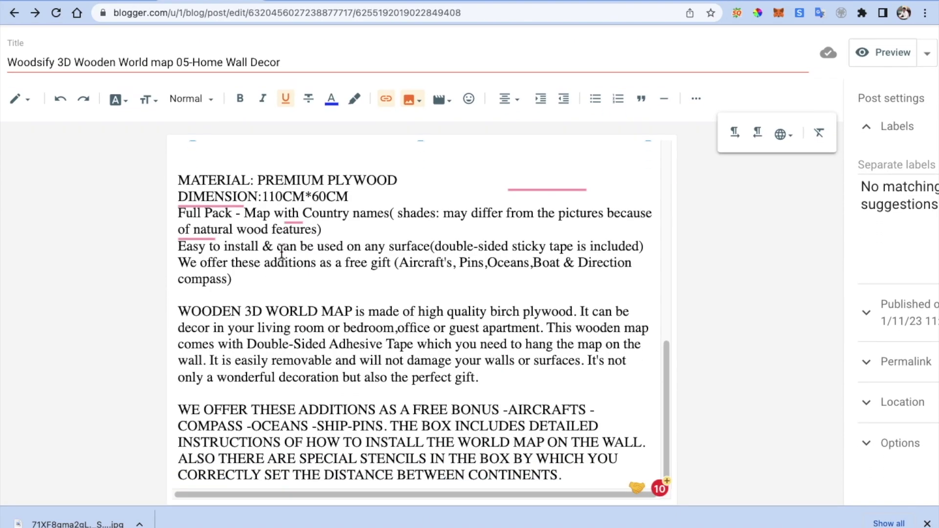
pyautogui.scroll(3, 377, 356)
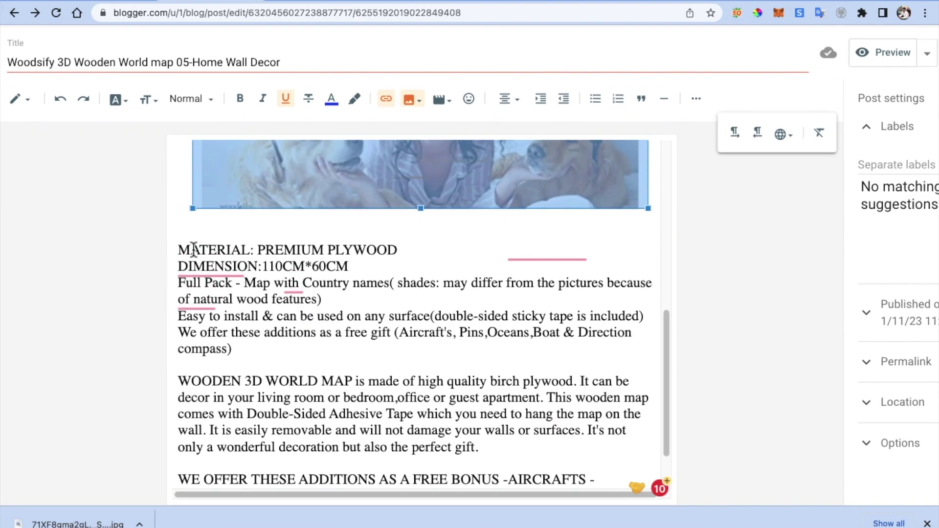
pyautogui.click(181, 252)
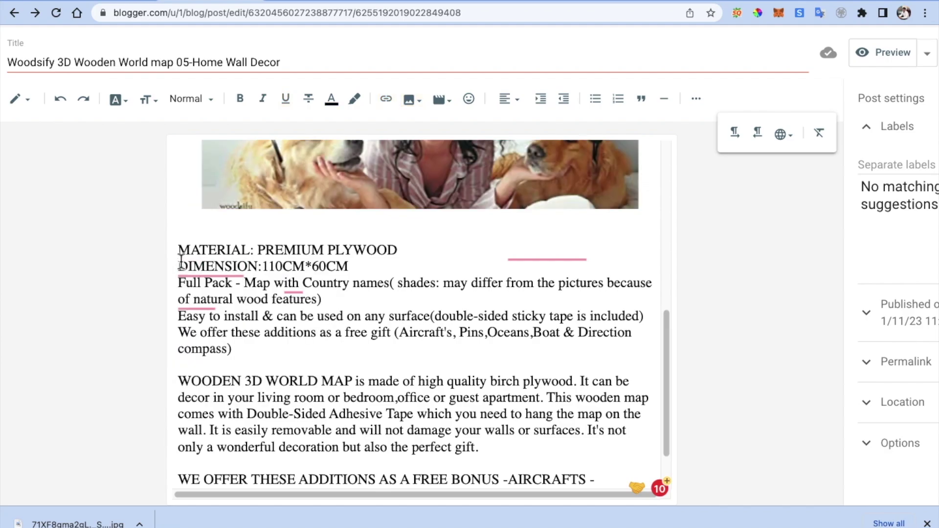
pyautogui.press('Return')
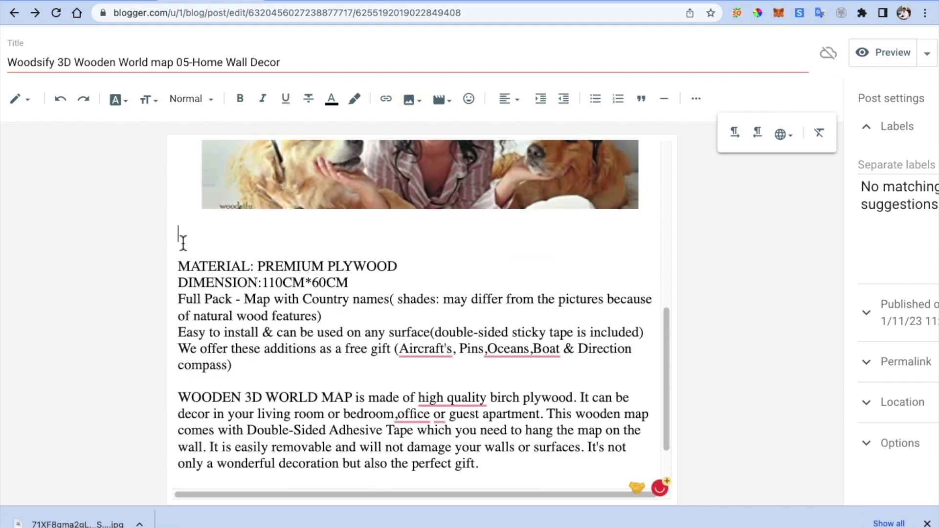
pyautogui.click(183, 243)
pyautogui.hotkey('ctrl', 'v')
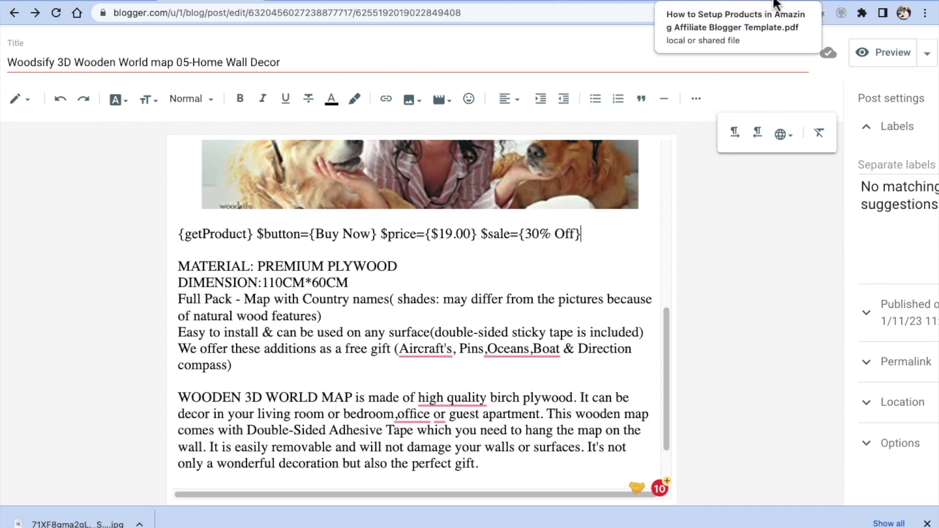
# Copy the price ₹4,999 from the Amazon product page and use it to replace $19.00 in the post's shortcode
pyautogui.click(782, 2)
pyautogui.scroll(10, 585, 216)
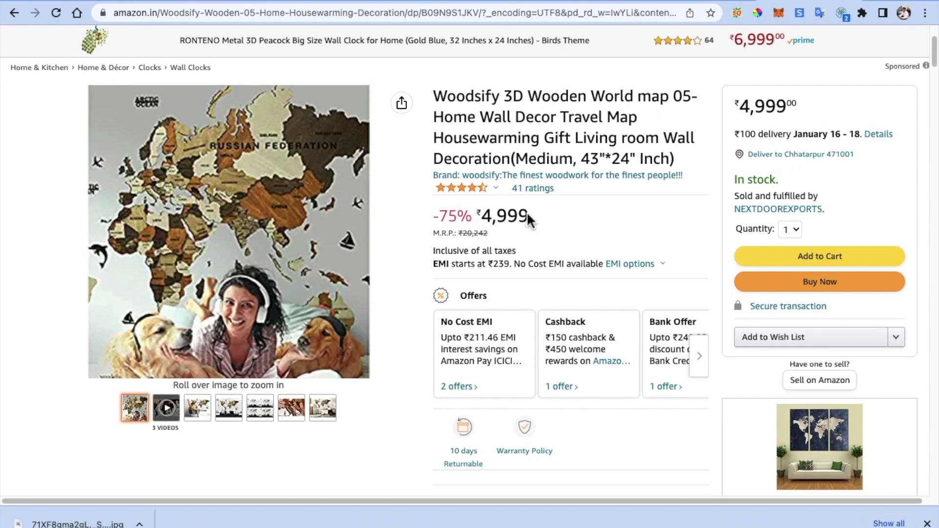
pyautogui.moveTo(530, 217); pyautogui.dragTo(475, 214)
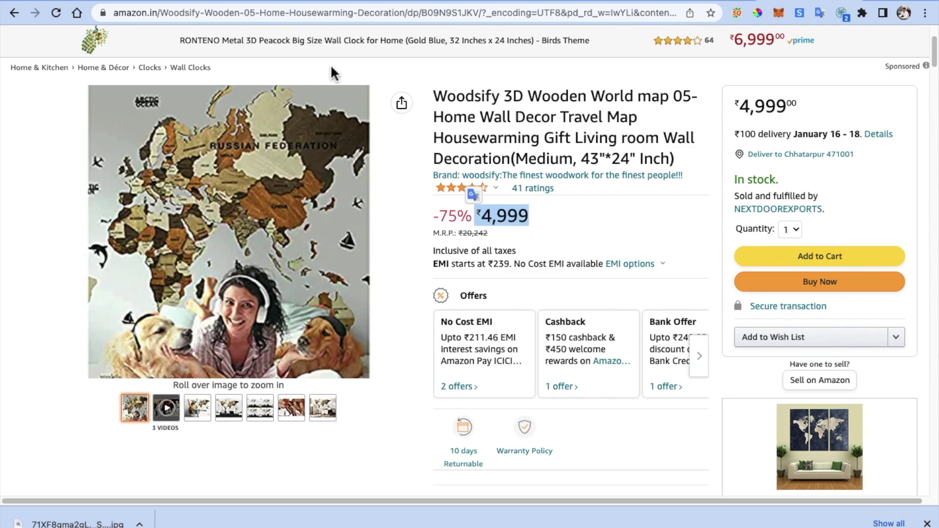
pyautogui.click(204, 3)
pyautogui.doubleClick(435, 235)
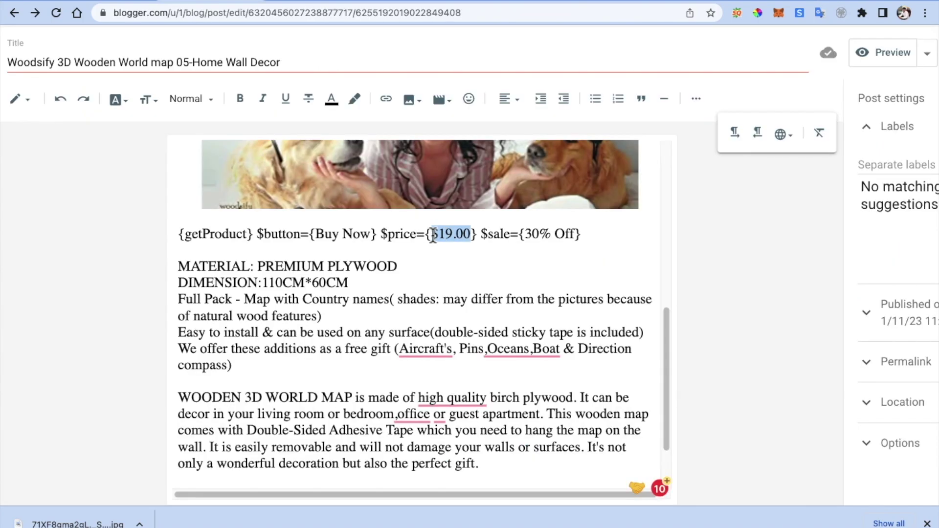
pyautogui.hotkey('ctrl', 'v')
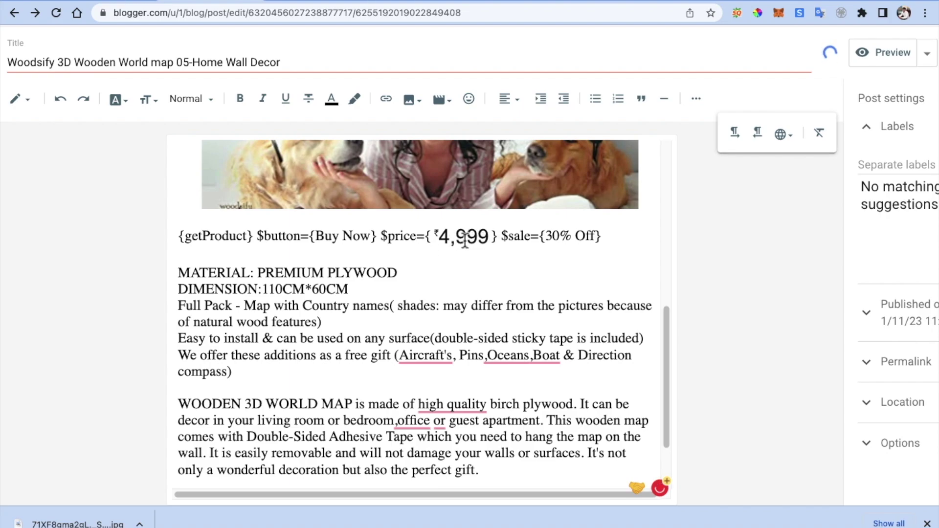
# Clear the formatting of the pasted ₹4,999 price so it matches the rest of the shortcode
pyautogui.doubleClick(488, 238)
pyautogui.hotkey('ctrl', '\\')
pyautogui.click(819, 133)
pyautogui.click(459, 245)
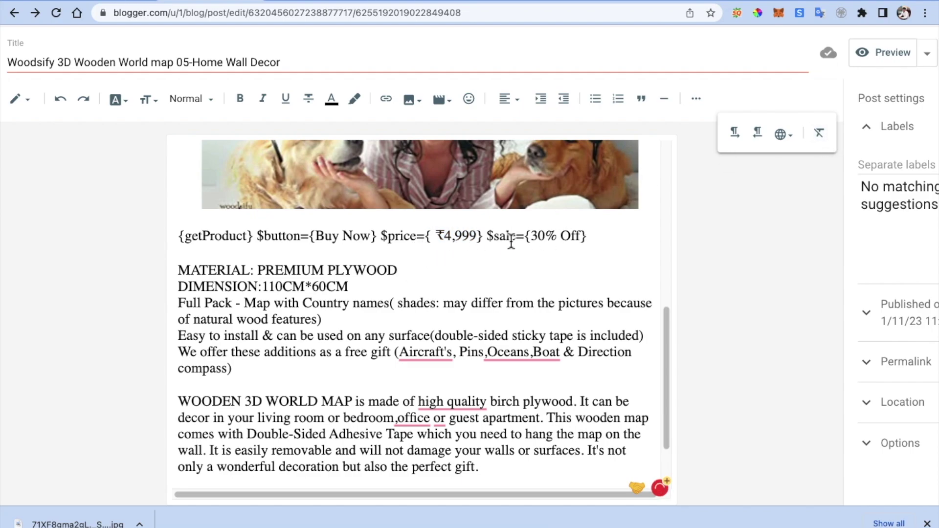
# Change the button text in the shortcode to "Buy on Amazon"
pyautogui.click(369, 236)
pyautogui.moveTo(370, 236); pyautogui.dragTo(319, 238)
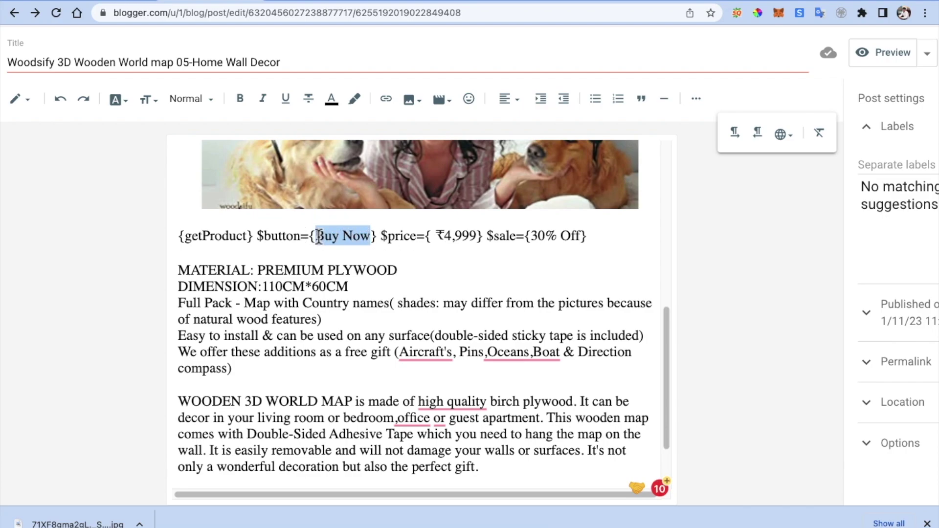
pyautogui.doubleClick(360, 238)
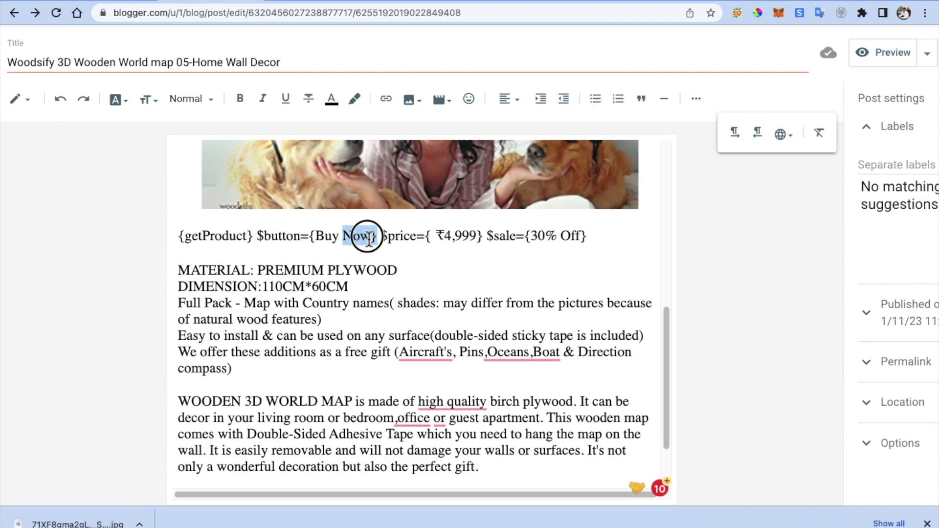
pyautogui.write('N')
pyautogui.press('BackSpace')
pyautogui.write('on Amazon')
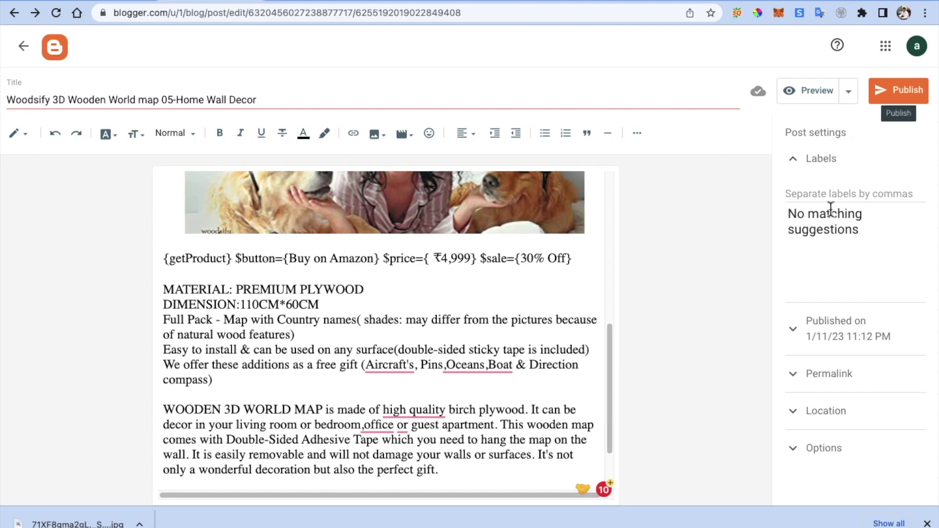
pyautogui.click(815, 165)
pyautogui.click(815, 166)
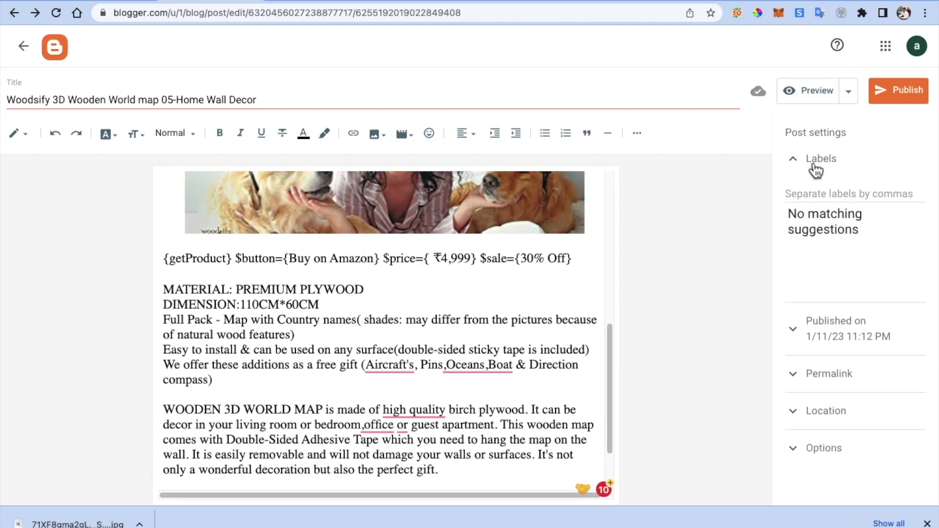
# Add the label Home Decor to the post
pyautogui.click(823, 194)
pyautogui.write('Home Decor')
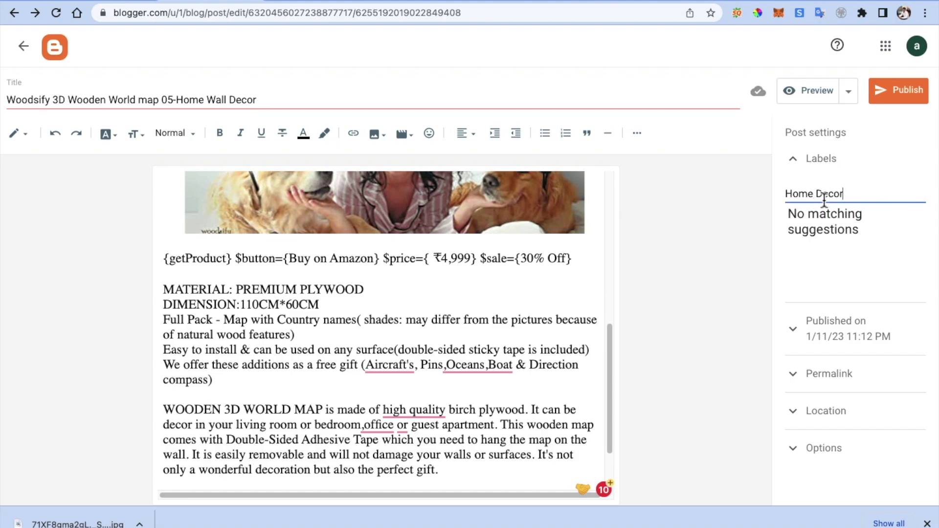
# Review the post's permalink and reader comment settings, trying the custom permalink option and returning to the automatic permalink
pyautogui.click(812, 381)
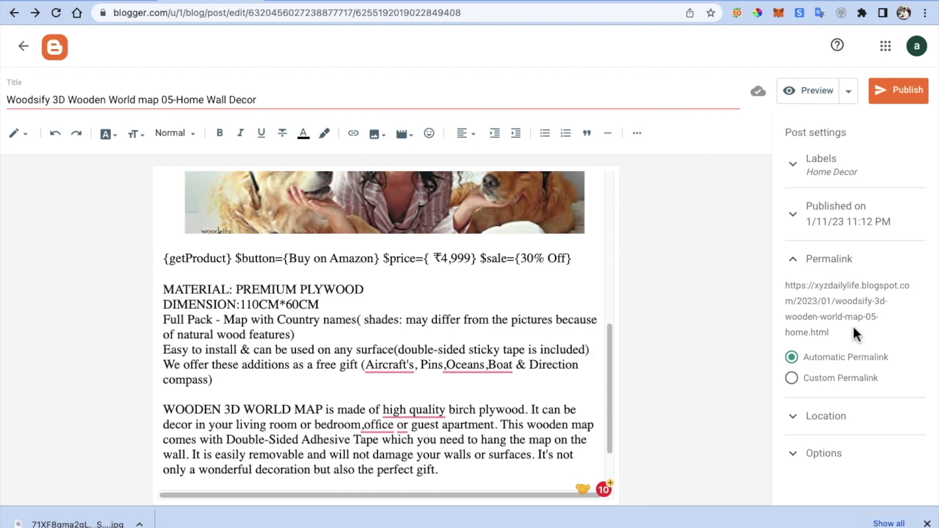
pyautogui.click(797, 261)
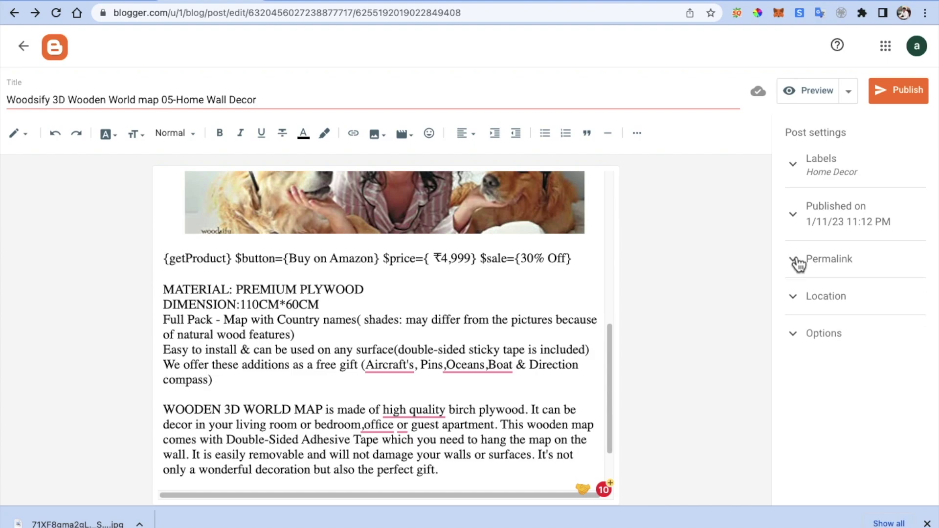
pyautogui.click(818, 264)
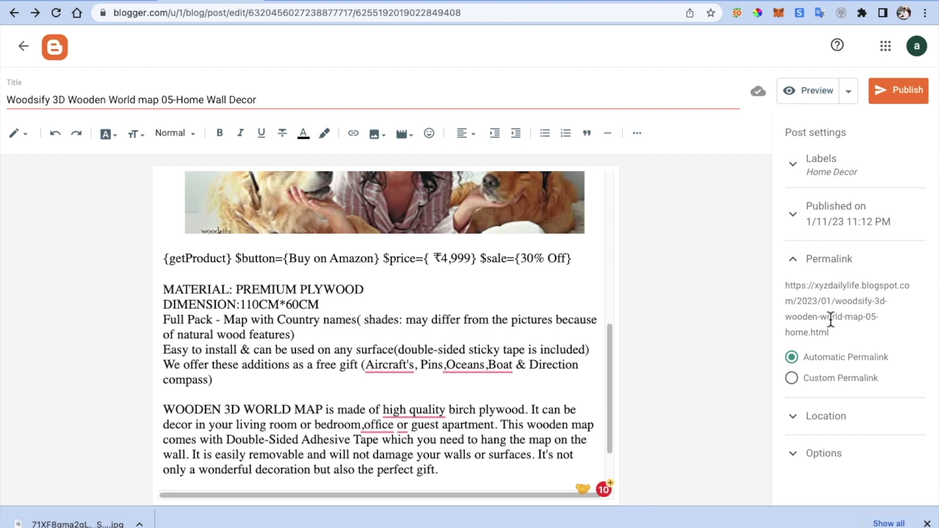
pyautogui.click(796, 381)
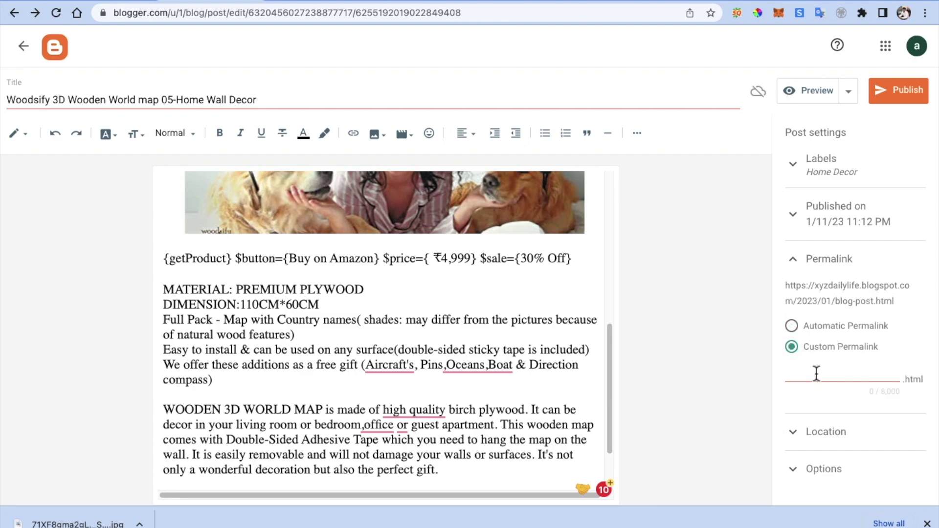
pyautogui.click(791, 326)
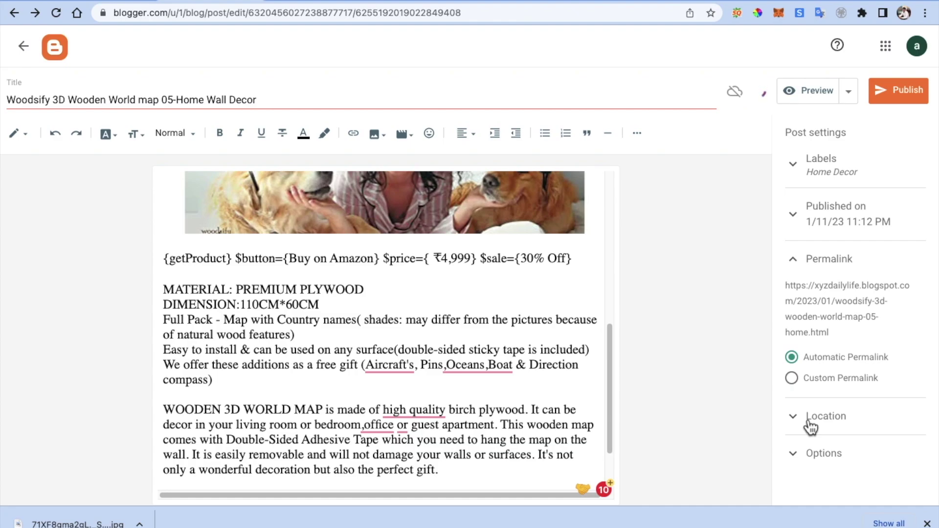
pyautogui.click(808, 458)
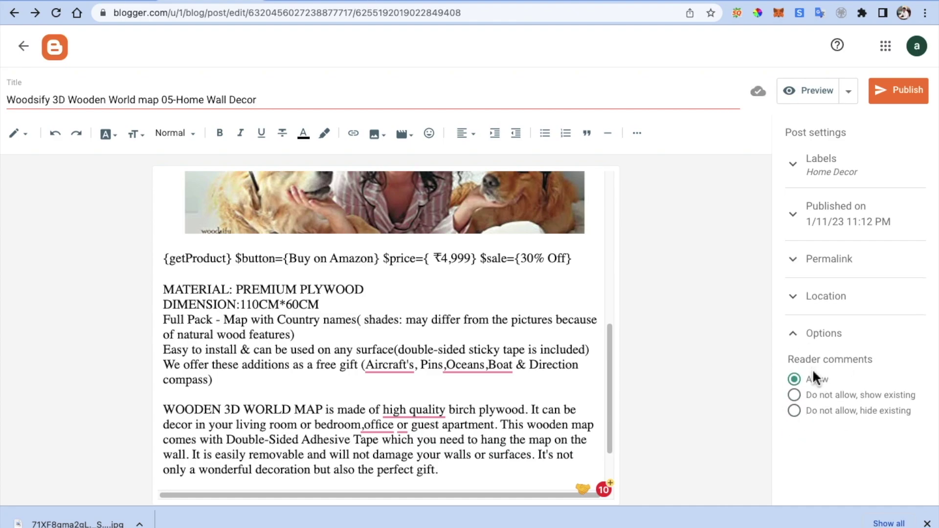
pyautogui.click(831, 331)
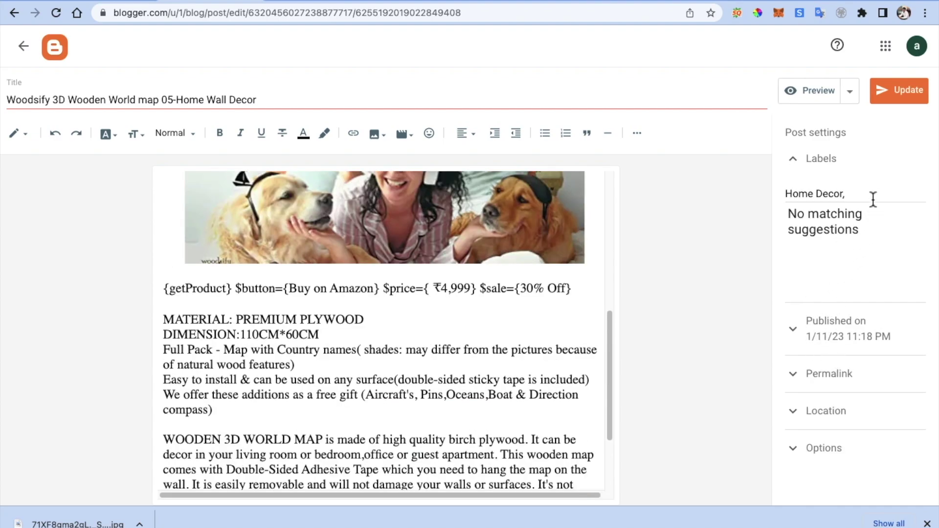
# Add Wall Decor as a second label for the post
pyautogui.click(860, 194)
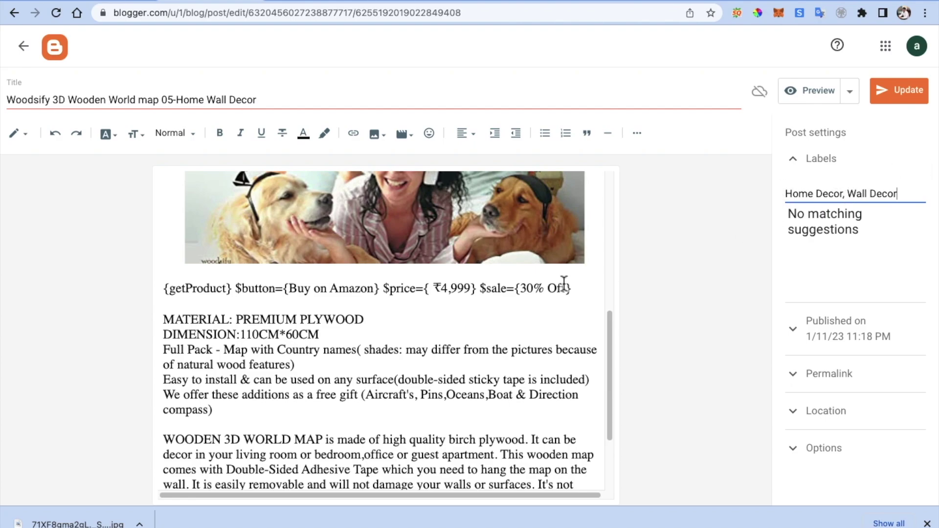
# Select the whole getProduct shortcode in the post and copy the product's short affiliate text link from Amazon SiteStripe
pyautogui.scroll(-1, 540, 289)
pyautogui.moveTo(577, 273); pyautogui.dragTo(165, 280)
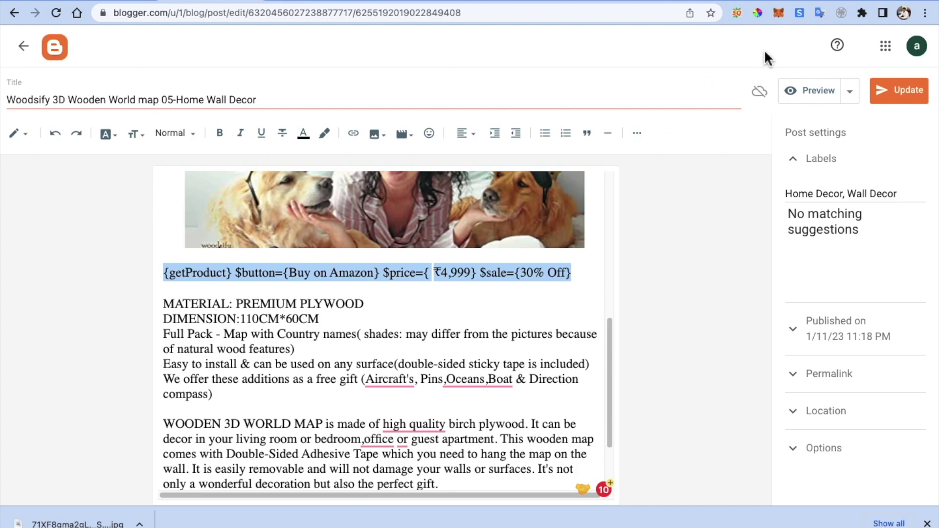
pyautogui.click(794, 2)
pyautogui.scroll(3, 313, 209)
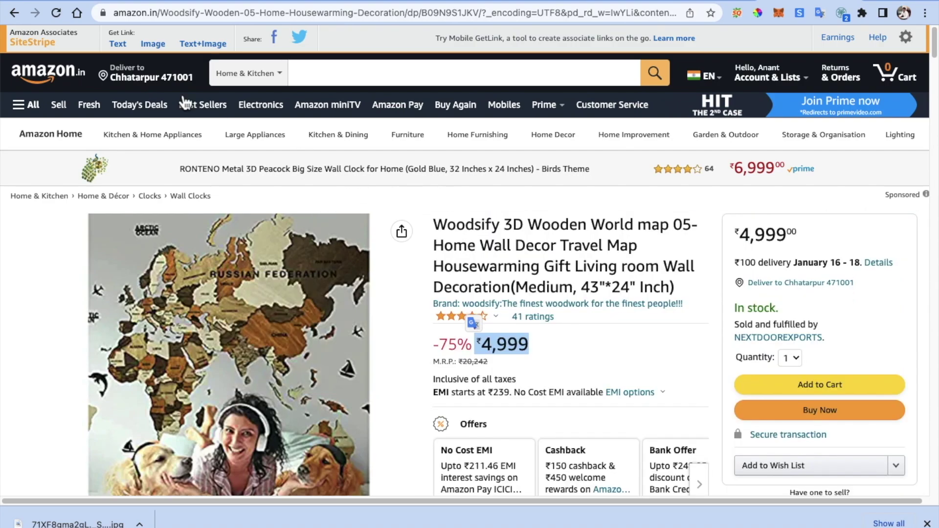
pyautogui.click(123, 49)
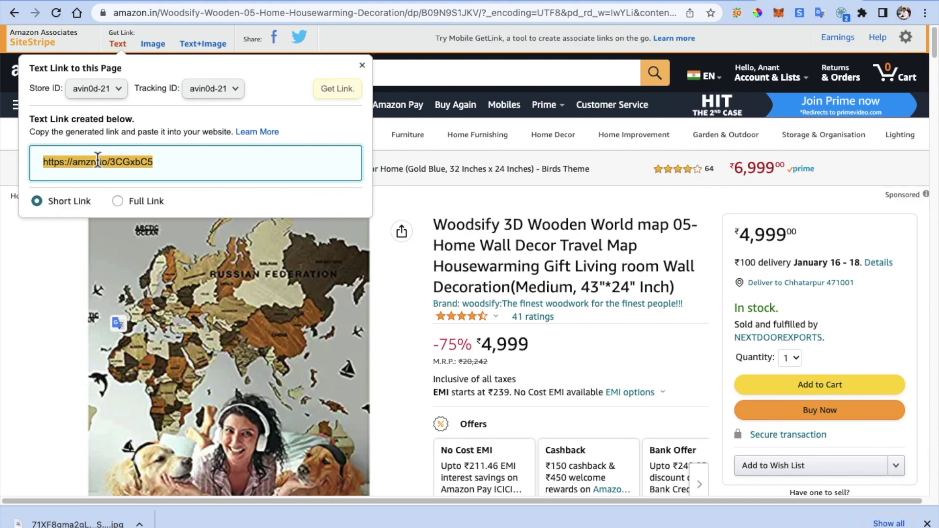
pyautogui.rightClick(98, 160)
pyautogui.click(122, 187)
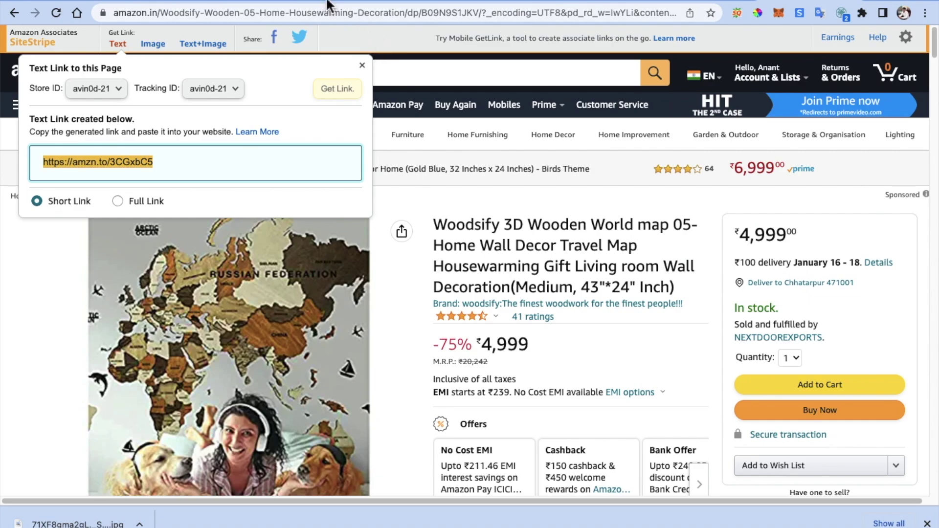
pyautogui.click(223, 2)
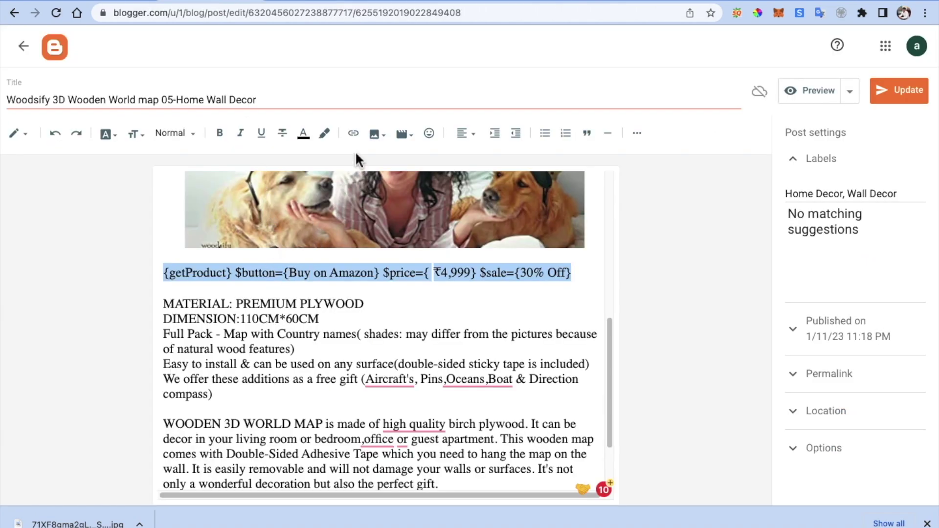
pyautogui.click(355, 131)
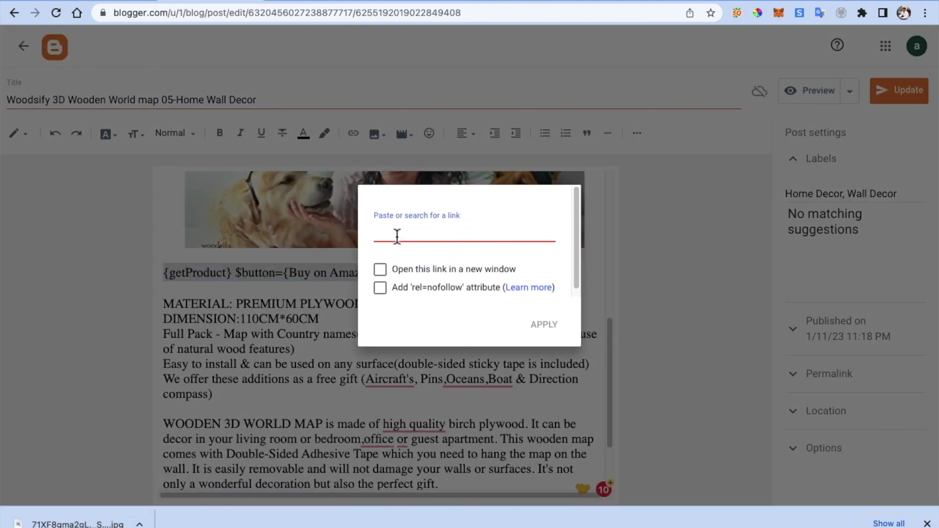
pyautogui.hotkey('ctrl', 'v')
pyautogui.click(384, 272)
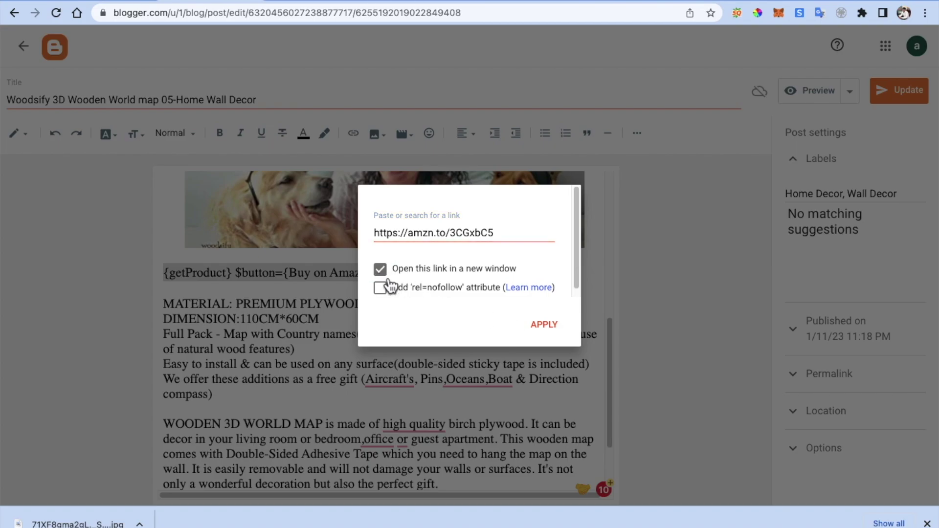
pyautogui.click(544, 325)
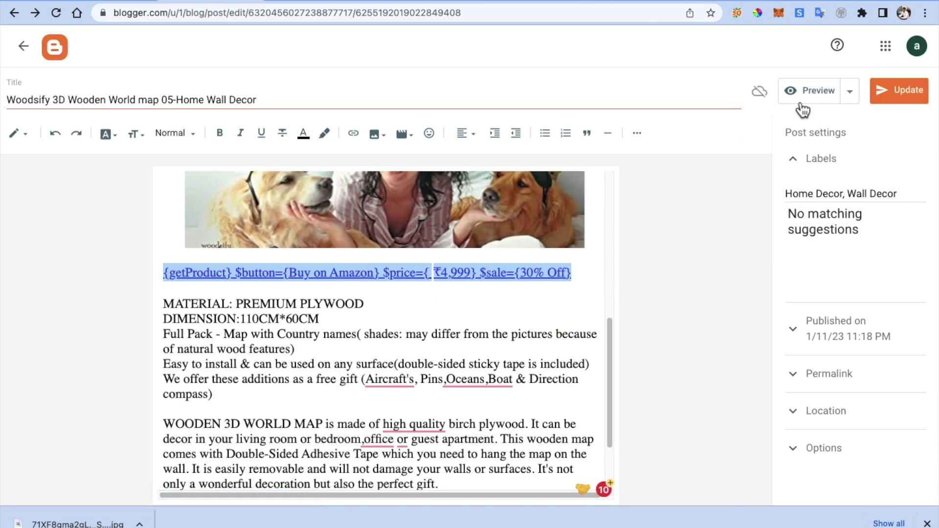
pyautogui.click(910, 96)
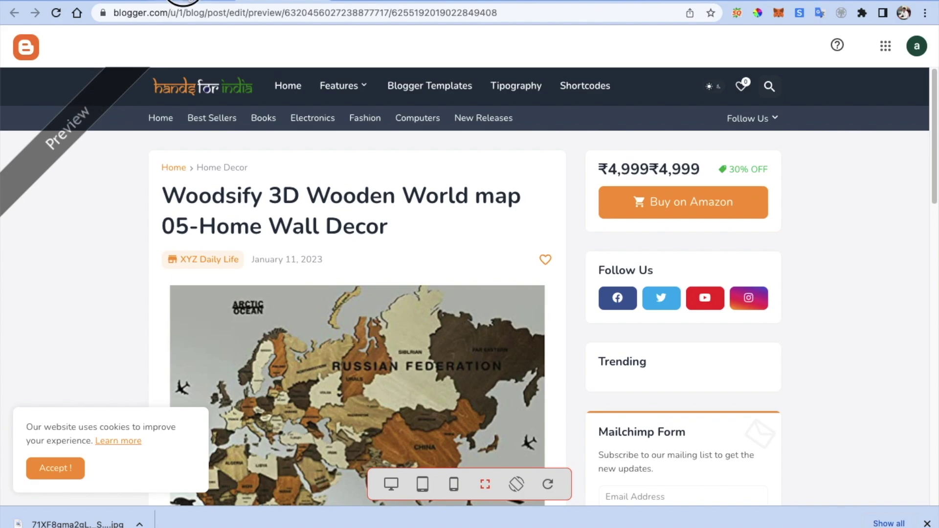
# Return to the post list and view the published post, checking its title, price box, buy button and description
pyautogui.press('Escape')
pyautogui.click(23, 47)
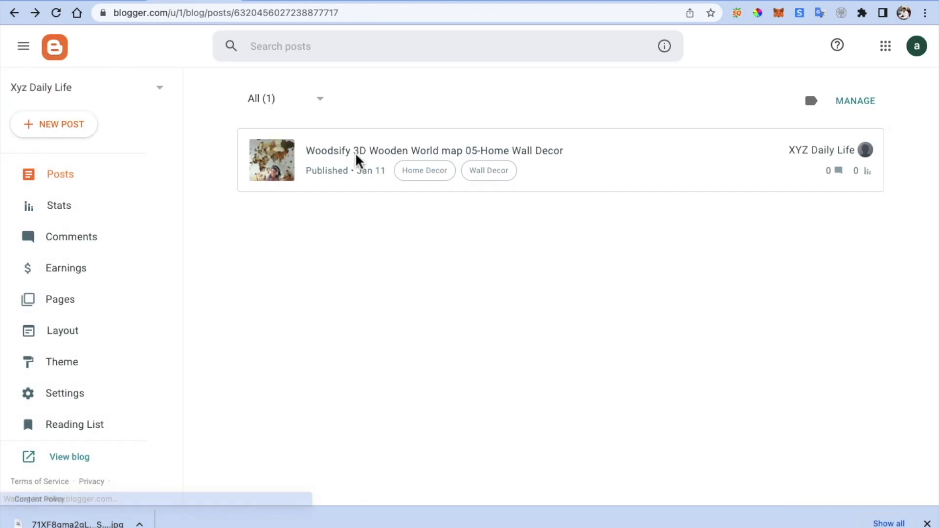
pyautogui.click(834, 149)
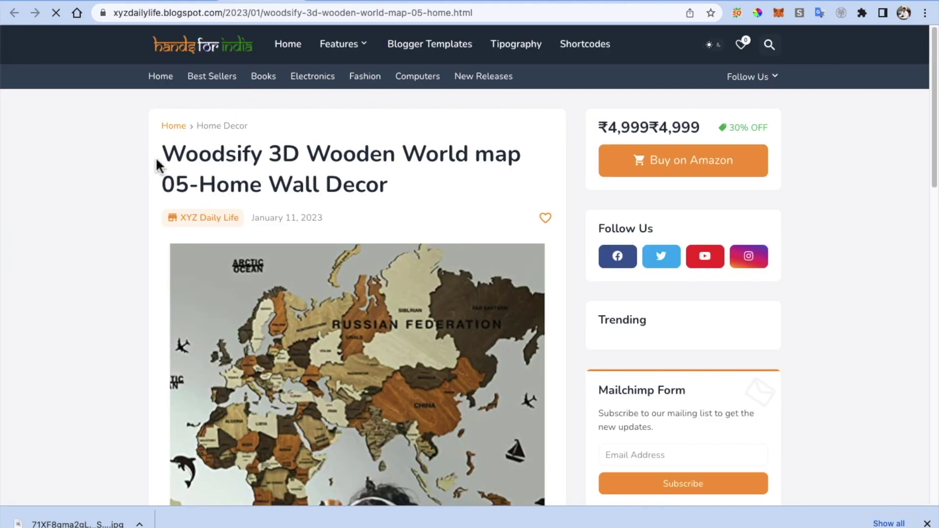
pyautogui.moveTo(165, 154); pyautogui.dragTo(399, 185)
pyautogui.scroll(-1, 351, 212)
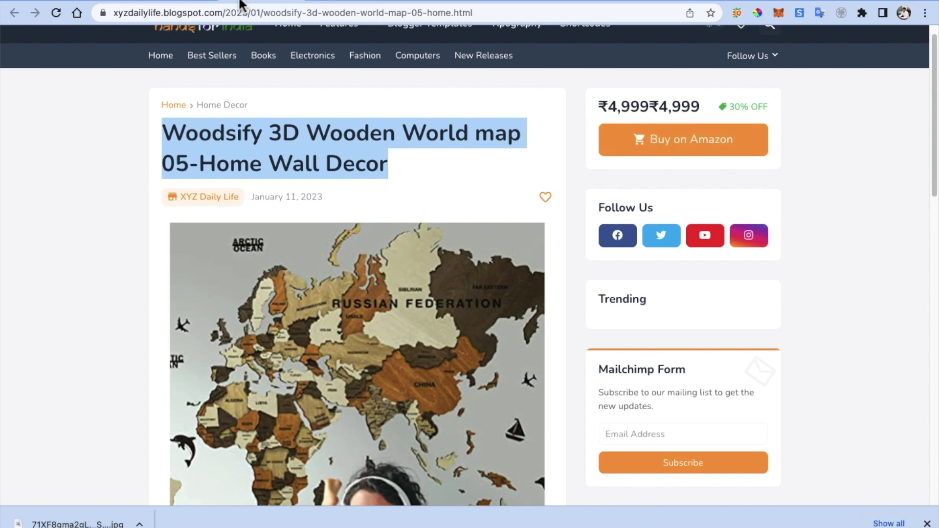
pyautogui.scroll(-8, 322, 183)
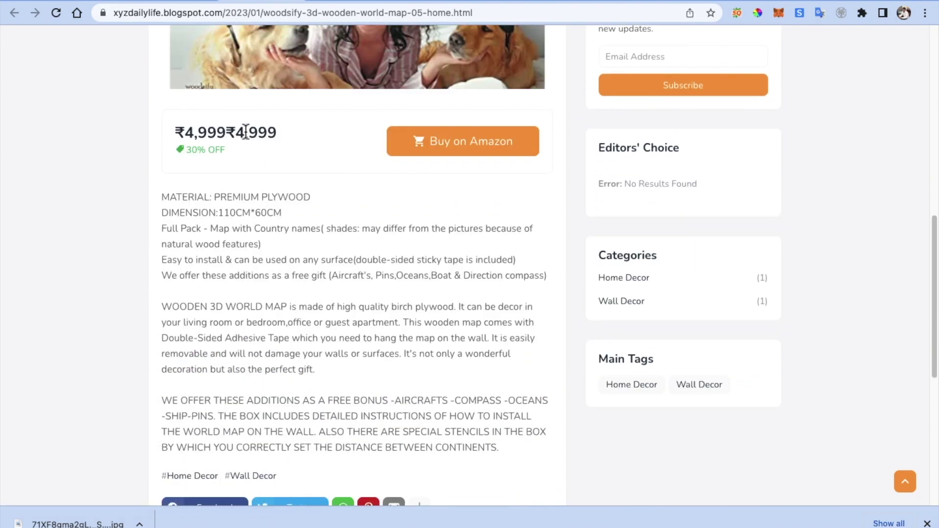
pyautogui.doubleClick(228, 131)
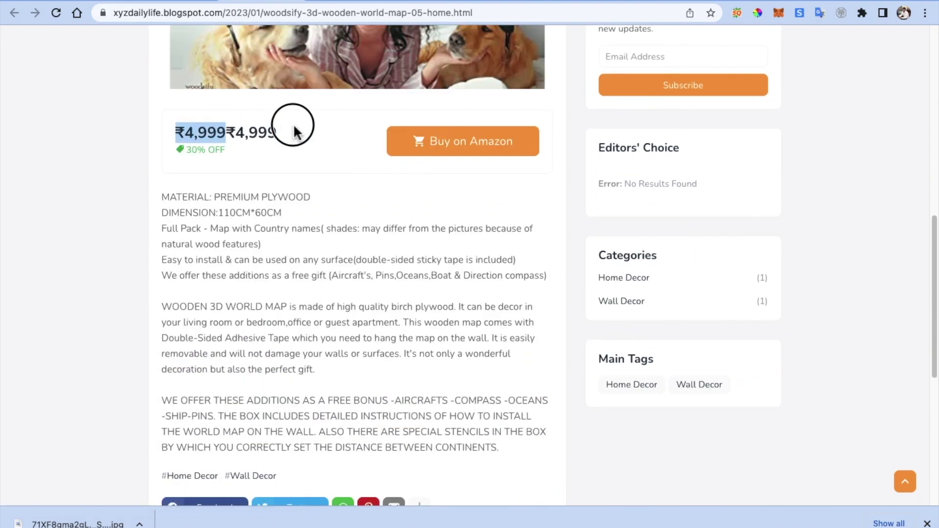
pyautogui.hotkey('ctrl', 'w')
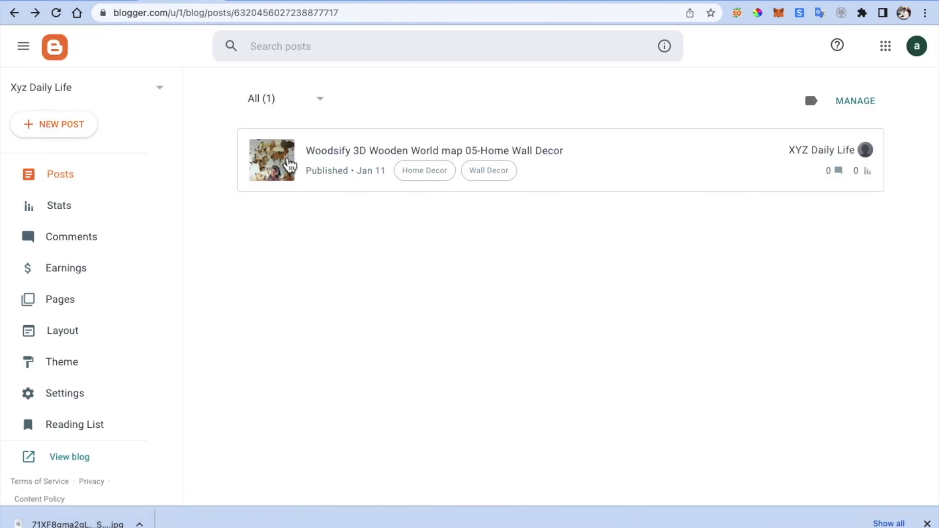
# Reopen the post for editing, and check the published page's price and discount against the Amazon product page
pyautogui.click(500, 153)
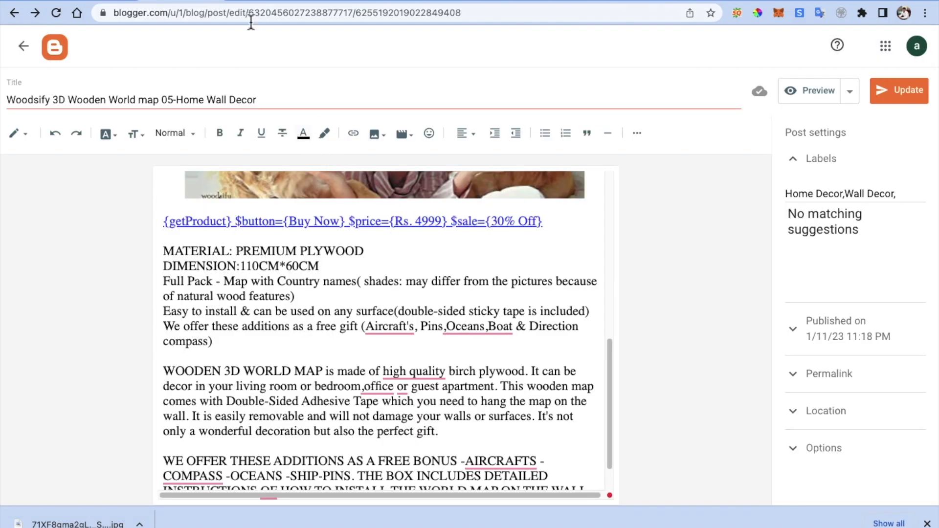
pyautogui.hotkey('ctrl', 'Tab')
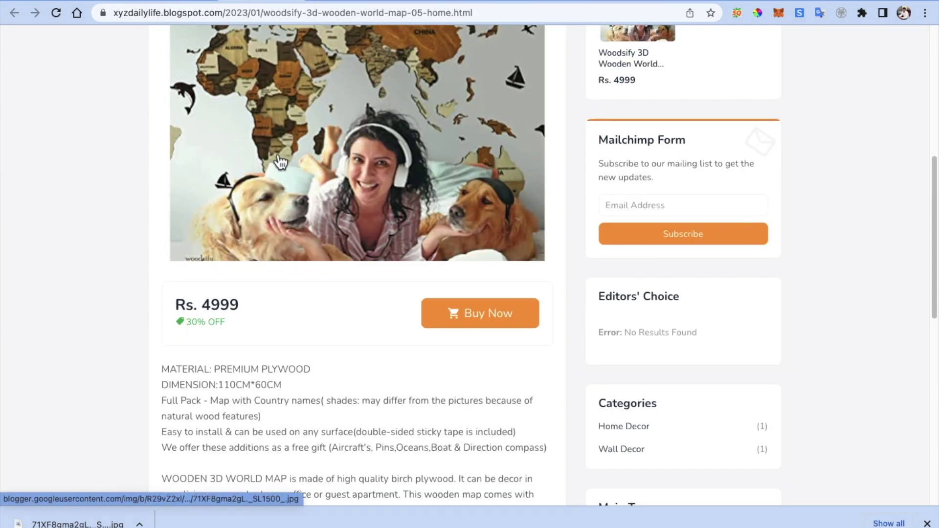
pyautogui.scroll(1, 210, 293)
pyautogui.scroll(8, 210, 289)
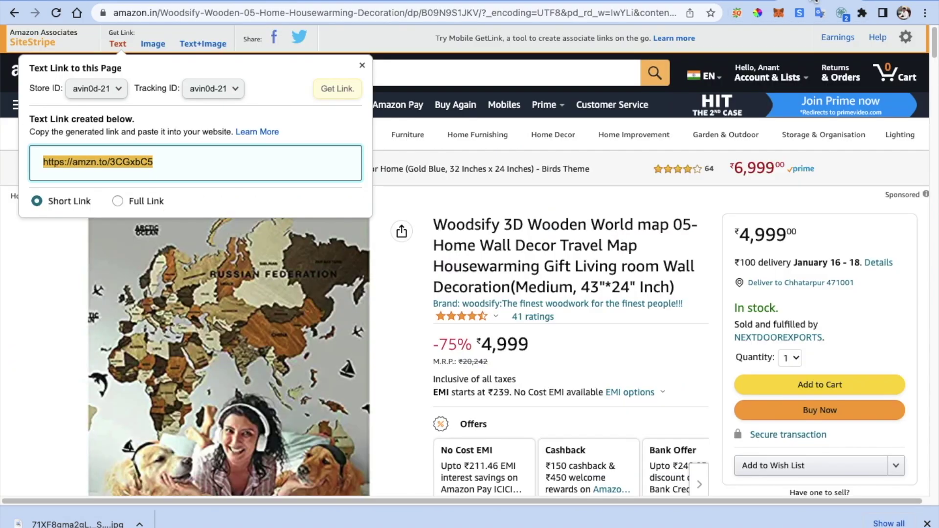
pyautogui.click(362, 65)
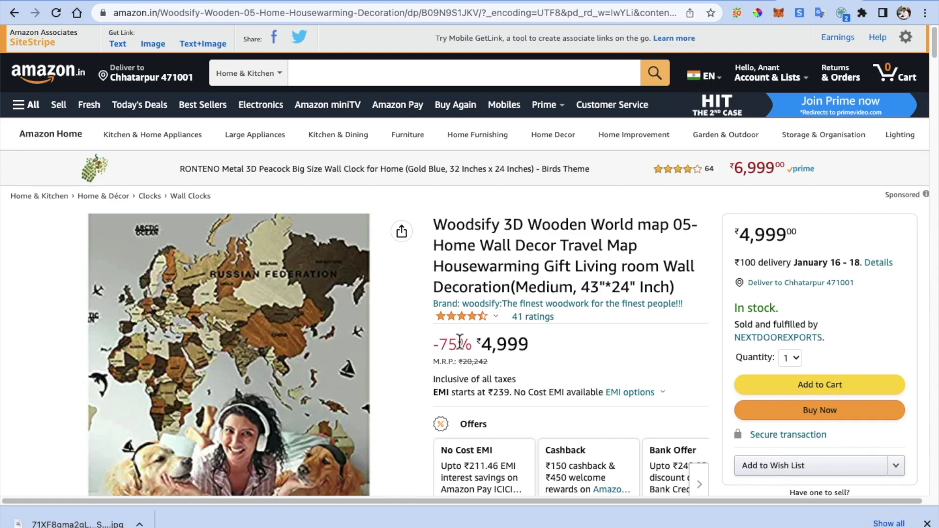
pyautogui.click(264, 1)
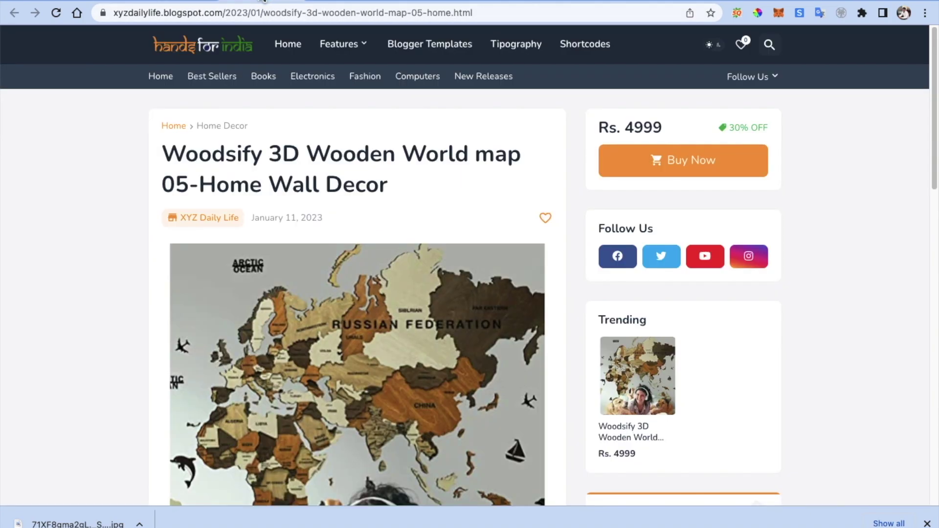
# Change the sale value in the post's shortcode to 75% Off and update the post
pyautogui.click(342, 1)
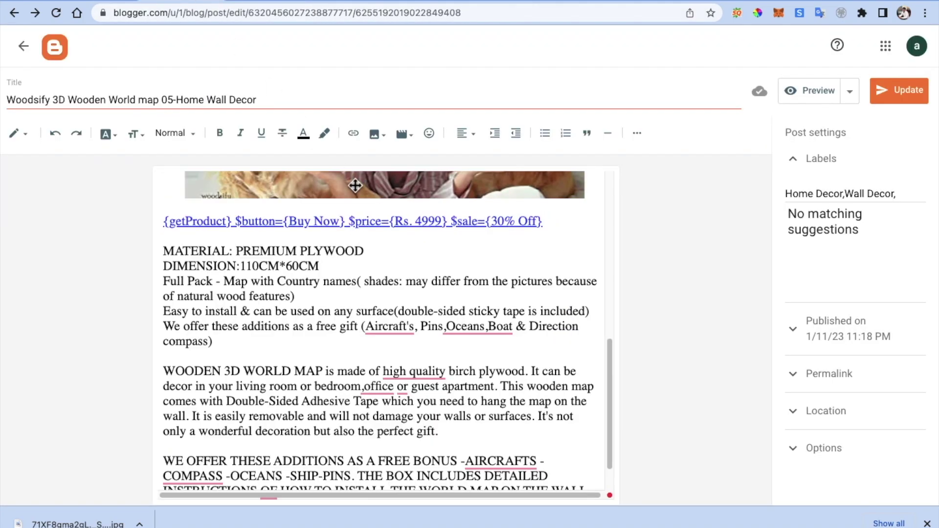
pyautogui.click(504, 224)
pyautogui.press('BackSpace')
pyautogui.press('BackSpace')
pyautogui.write('75')
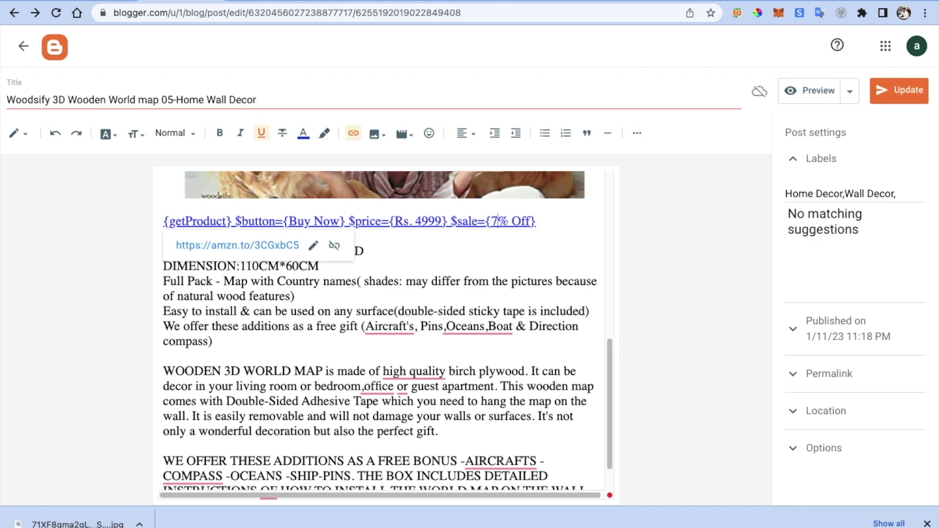
pyautogui.click(888, 104)
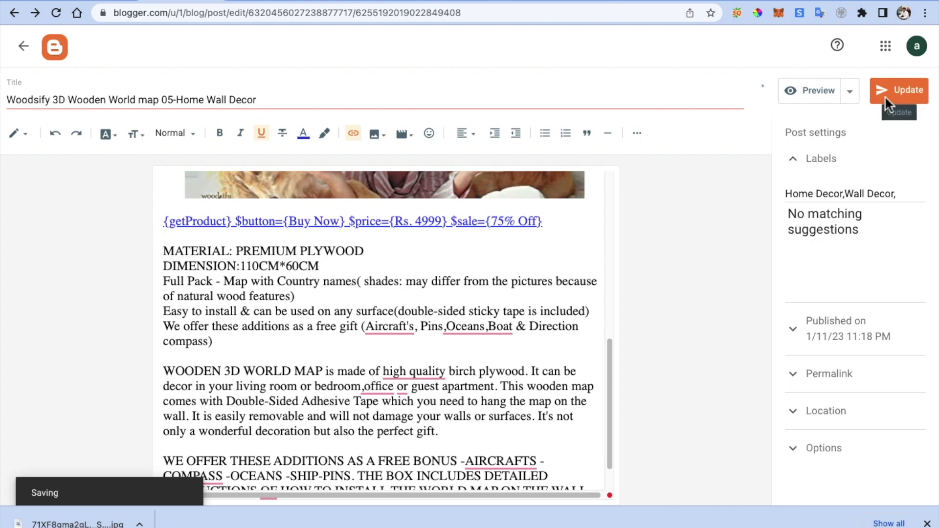
# Reload the published post and review its discount, buy button, description, labels and related posts
pyautogui.hotkey('ctrl', 'Tab')
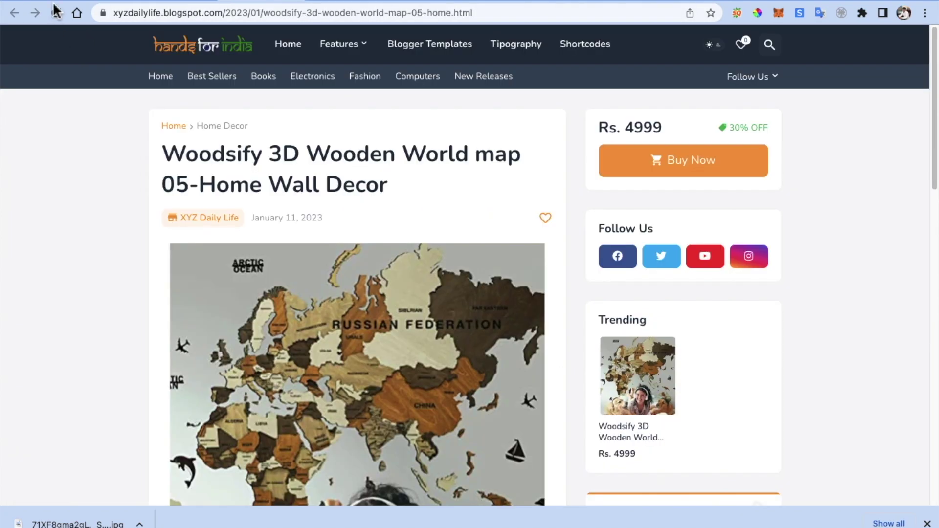
pyautogui.click(56, 13)
pyautogui.scroll(-7, 337, 274)
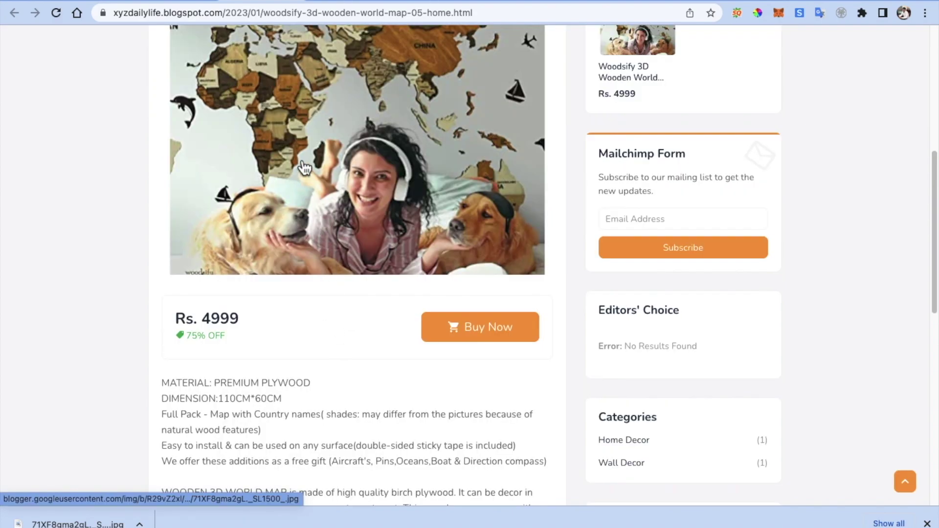
pyautogui.scroll(-4, 284, 329)
pyautogui.scroll(-4, 284, 327)
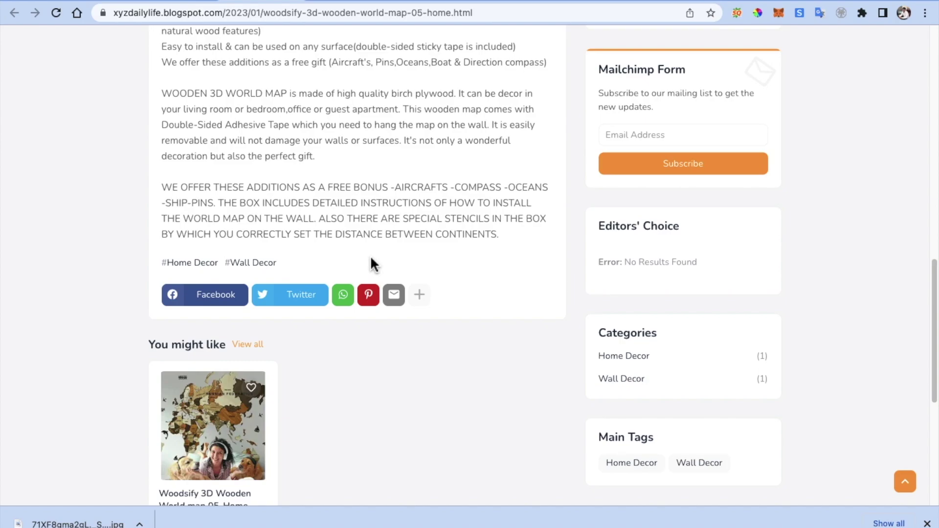
# Open the blog's home page and check the product's listing and price, plus the Real Estate and Luxury Cars sections
pyautogui.scroll(15, 373, 264)
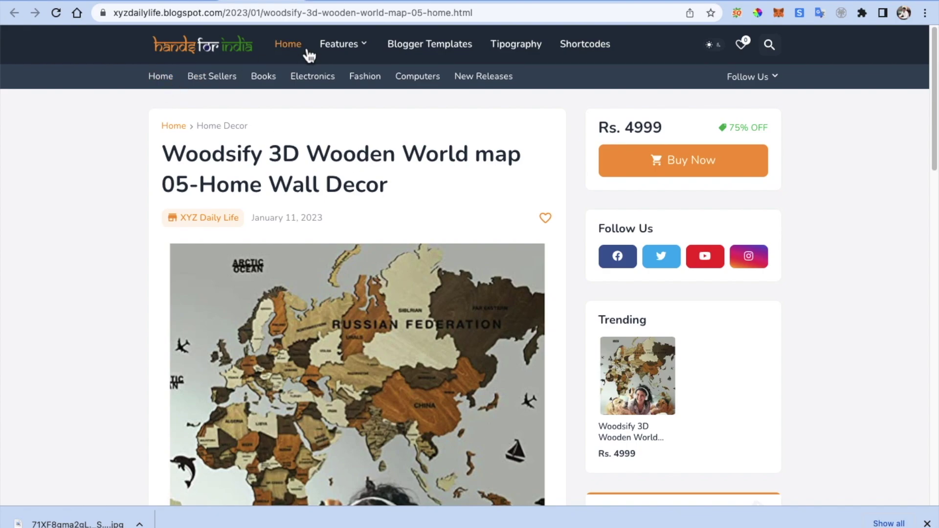
pyautogui.click(281, 45)
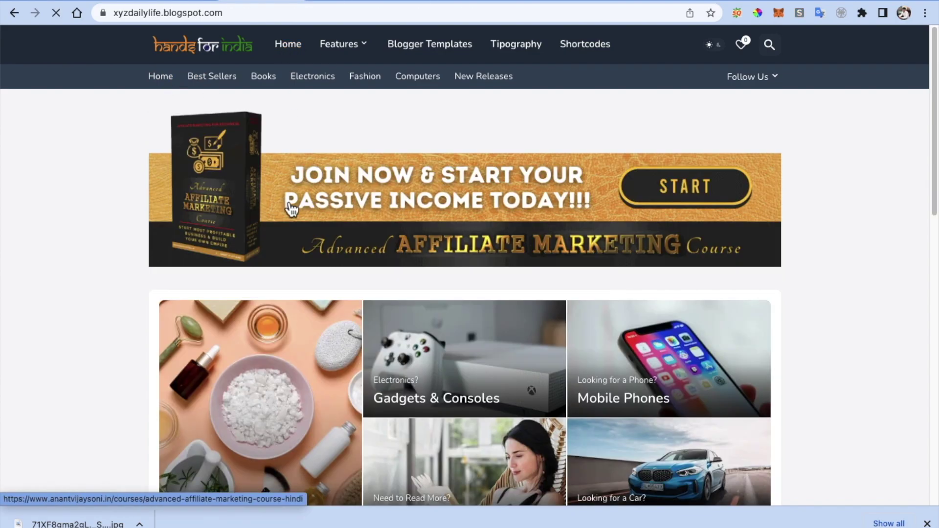
pyautogui.scroll(-10, 289, 206)
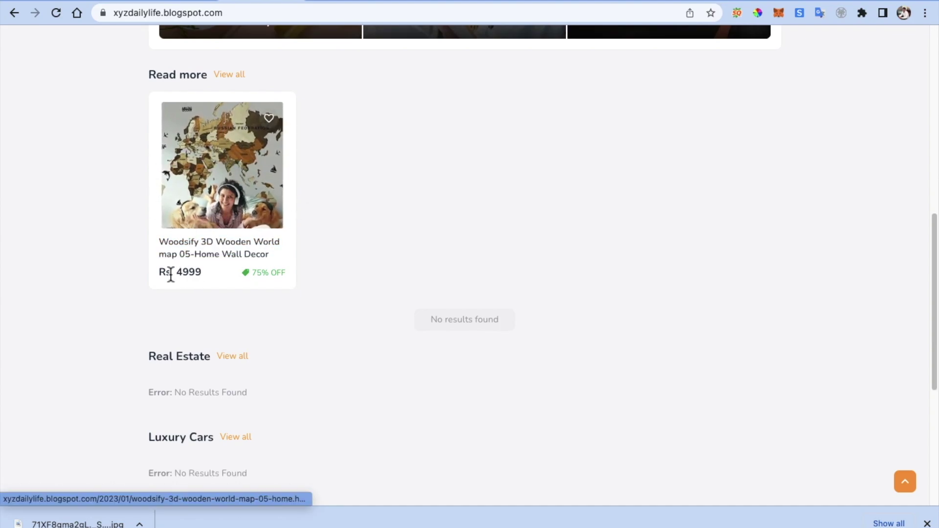
pyautogui.moveTo(162, 274); pyautogui.dragTo(201, 272)
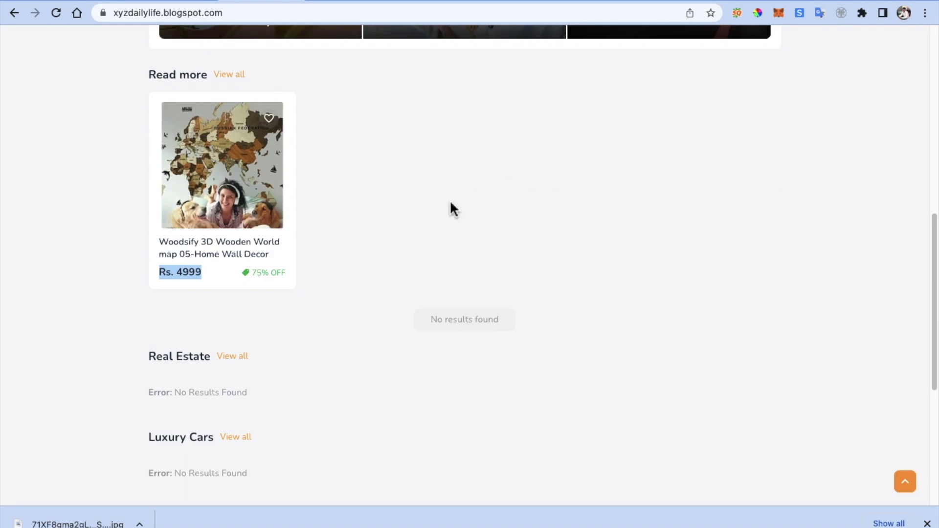
pyautogui.scroll(-3, 424, 243)
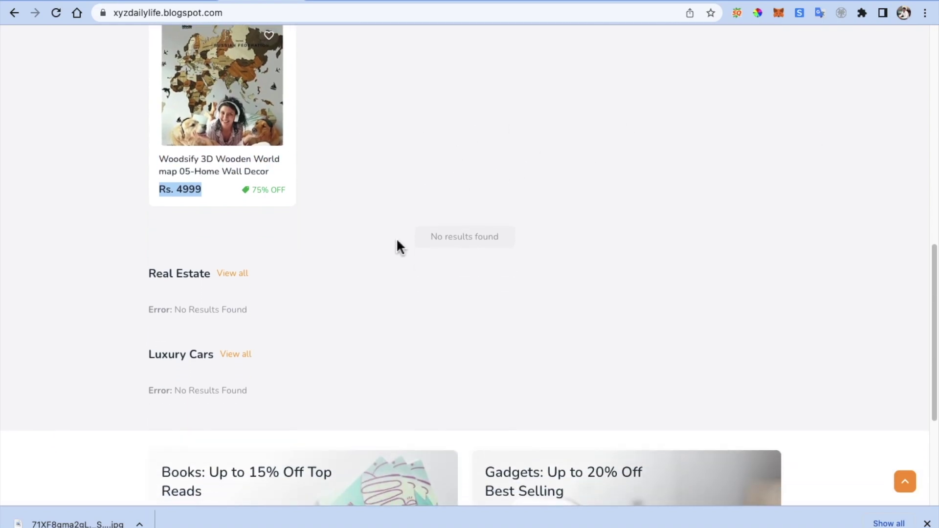
pyautogui.scroll(5, 313, 245)
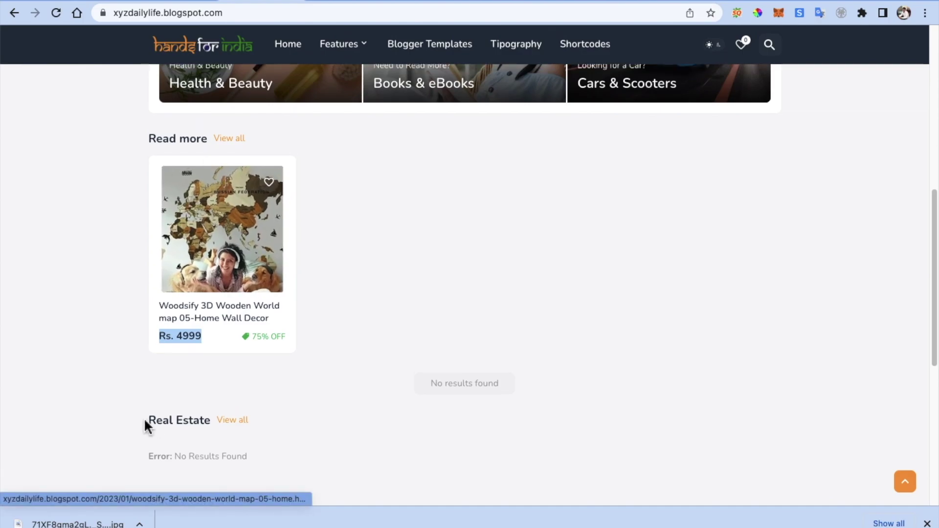
# In the Blogger layout, retitle the Real Estate gadget in Product Section 2 as Home Decor
pyautogui.click(191, 4)
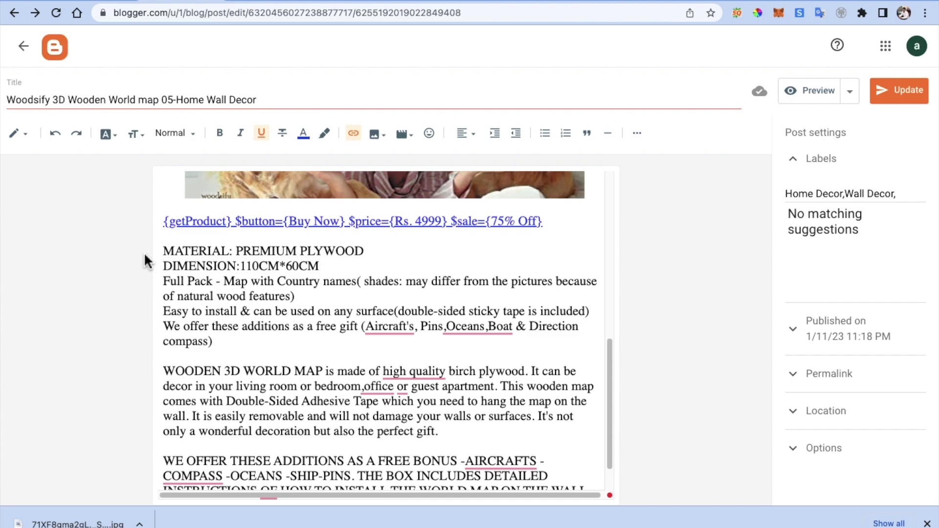
pyautogui.click(23, 46)
pyautogui.click(101, 336)
pyautogui.scroll(3, 331, 211)
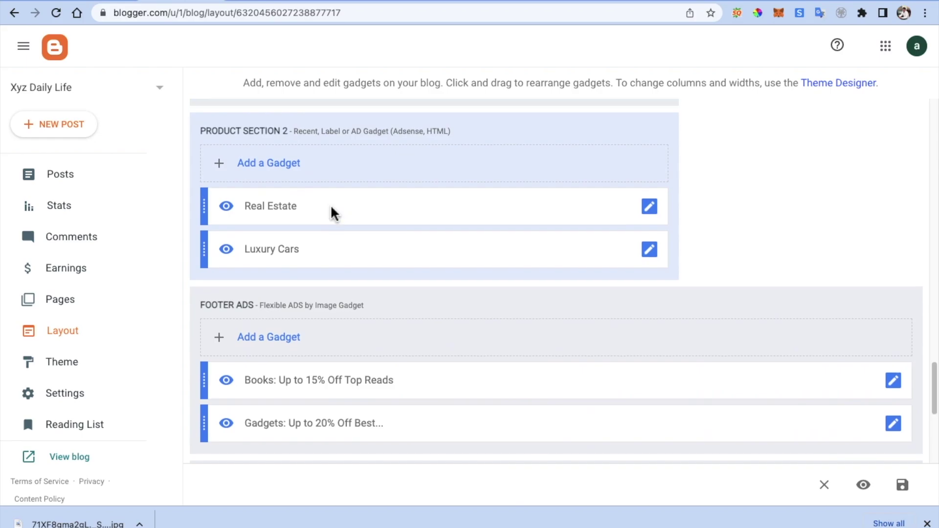
pyautogui.click(653, 245)
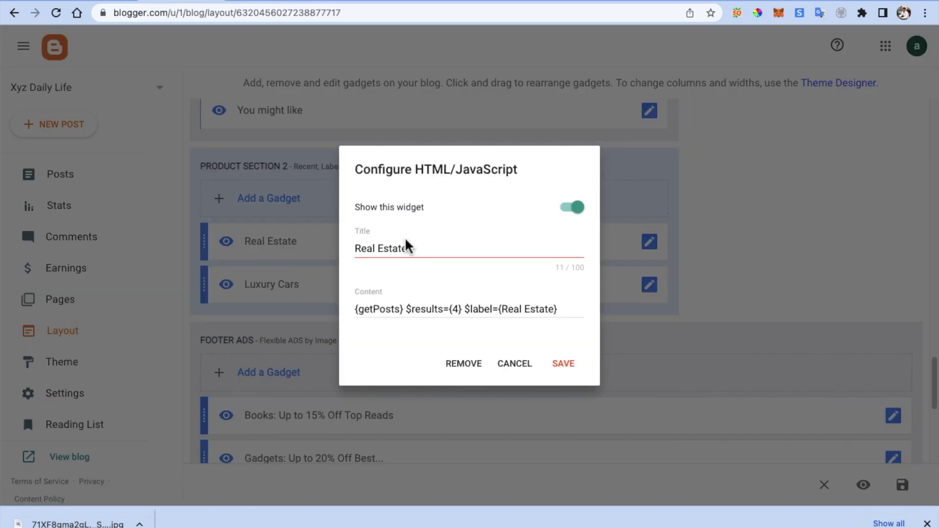
pyautogui.click(414, 250)
pyautogui.hotkey('ctrl', 'shift', 'Left')
pyautogui.hotkey('ctrl', 'shift', 'Left')
pyautogui.write('Home Decor')
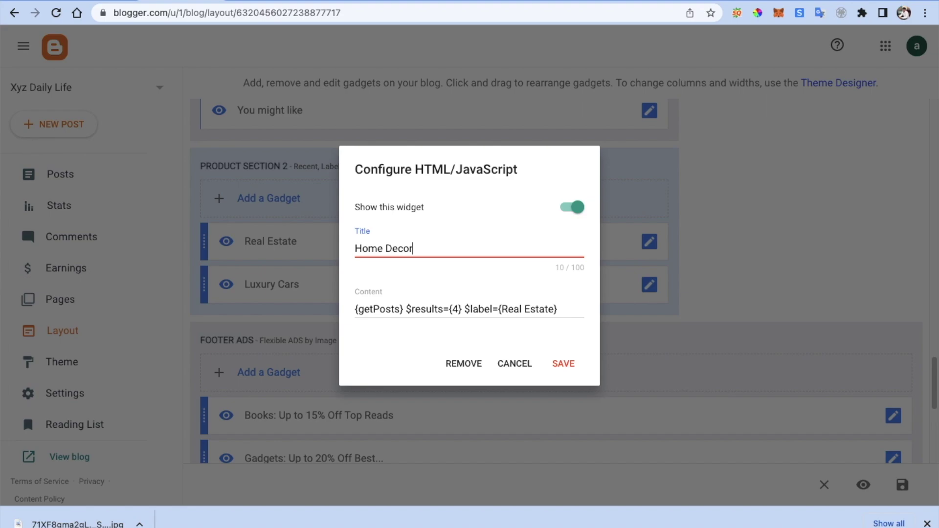
# Change the label in the gadget's getPosts shortcode to Home Decor and save the gadget
pyautogui.moveTo(556, 314); pyautogui.dragTo(504, 313)
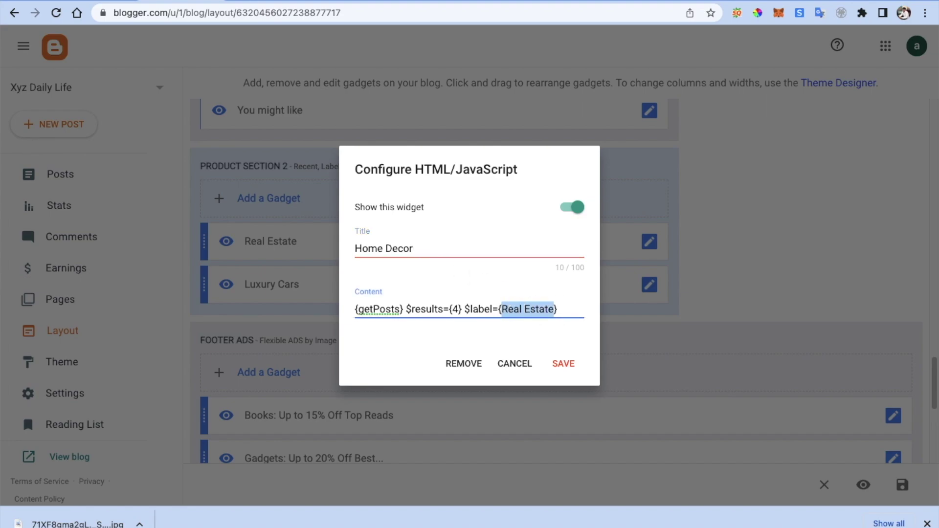
pyautogui.write('Hom')
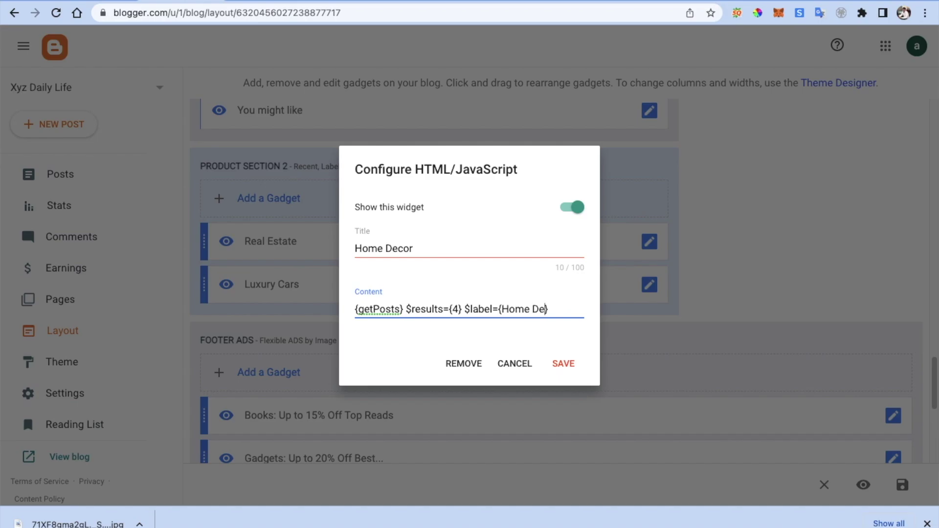
pyautogui.click(565, 367)
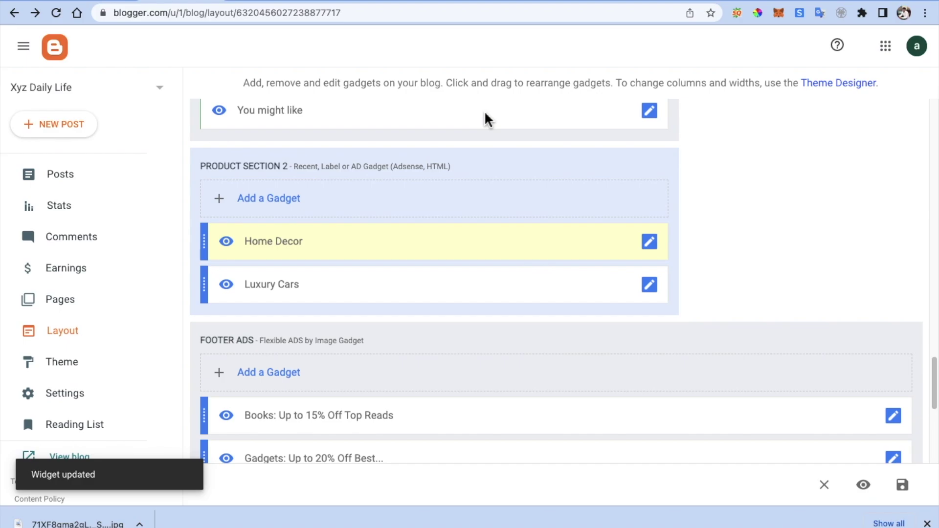
# Reload the blog's home page and compare the product listings in the Read more and Home Decor sections
pyautogui.click(266, 4)
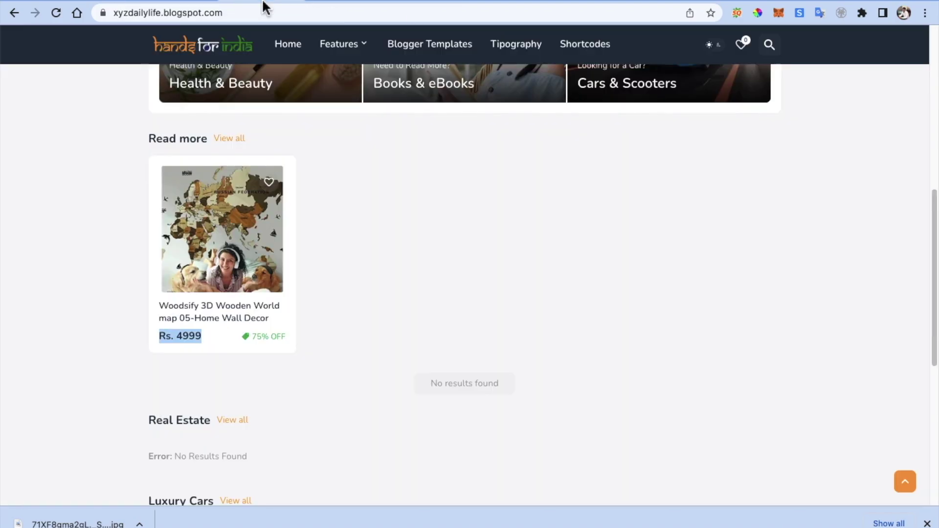
pyautogui.scroll(-3, 200, 386)
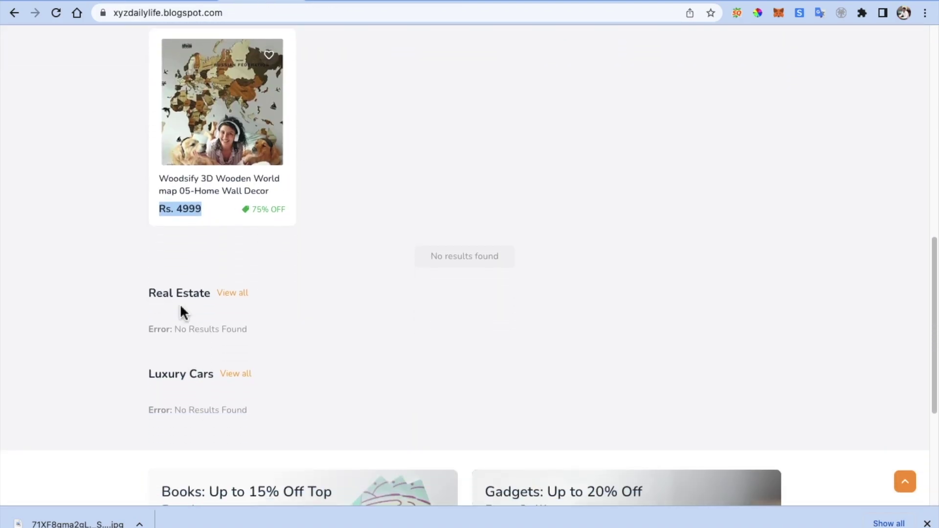
pyautogui.click(55, 15)
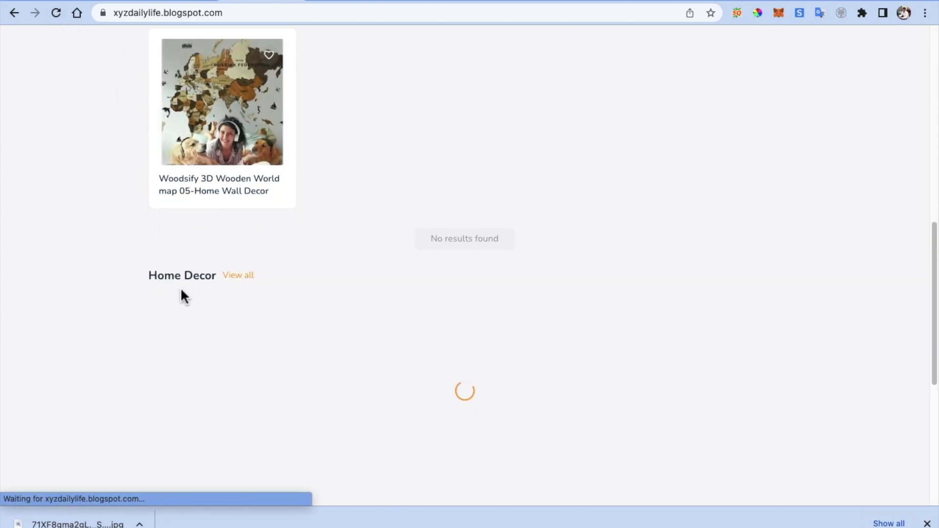
pyautogui.scroll(-3, 219, 352)
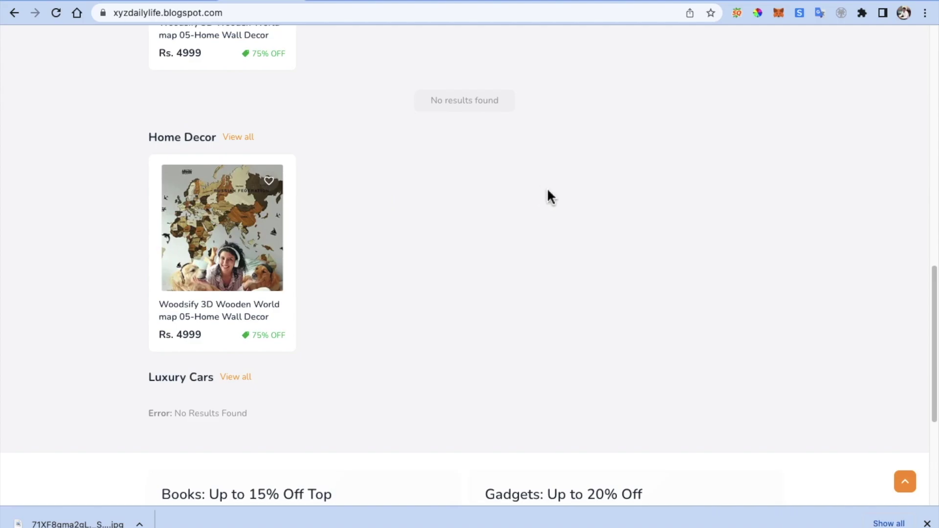
pyautogui.scroll(6, 385, 216)
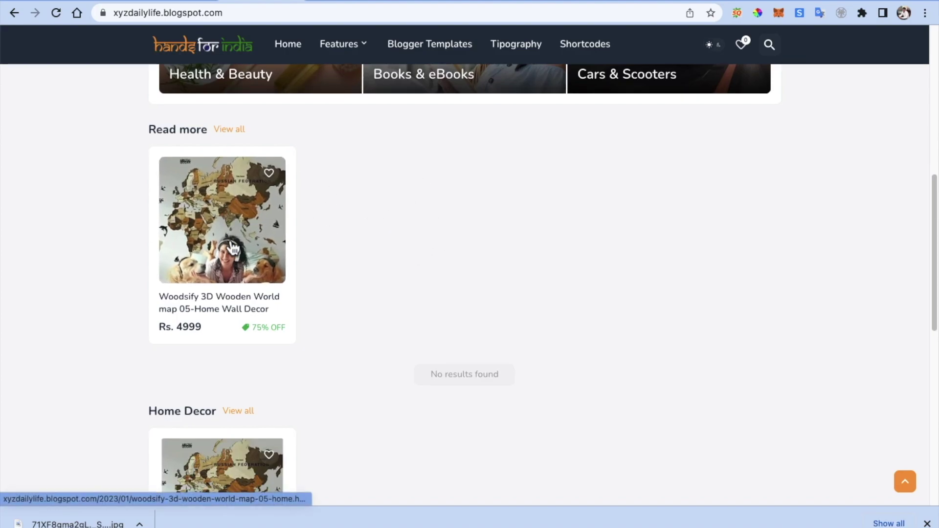
pyautogui.scroll(-6, 195, 259)
pyautogui.scroll(-2, 239, 294)
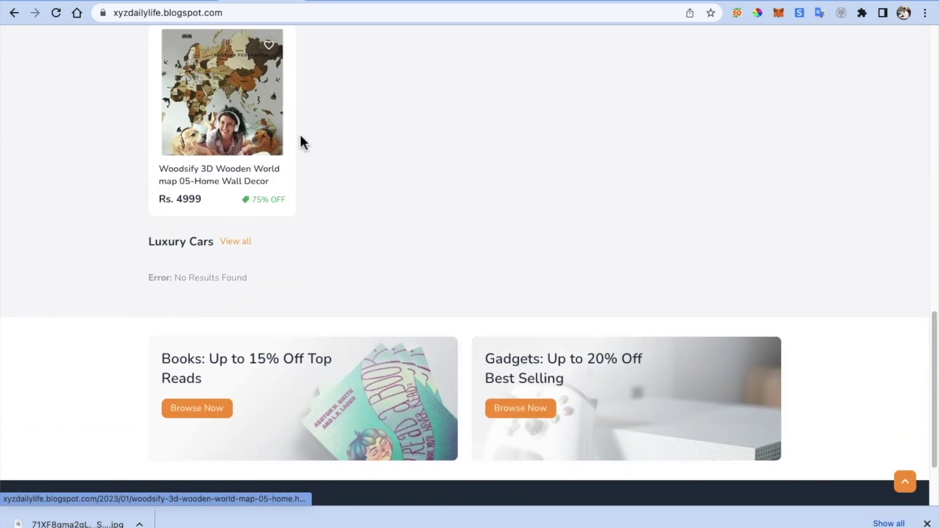
pyautogui.scroll(4, 245, 247)
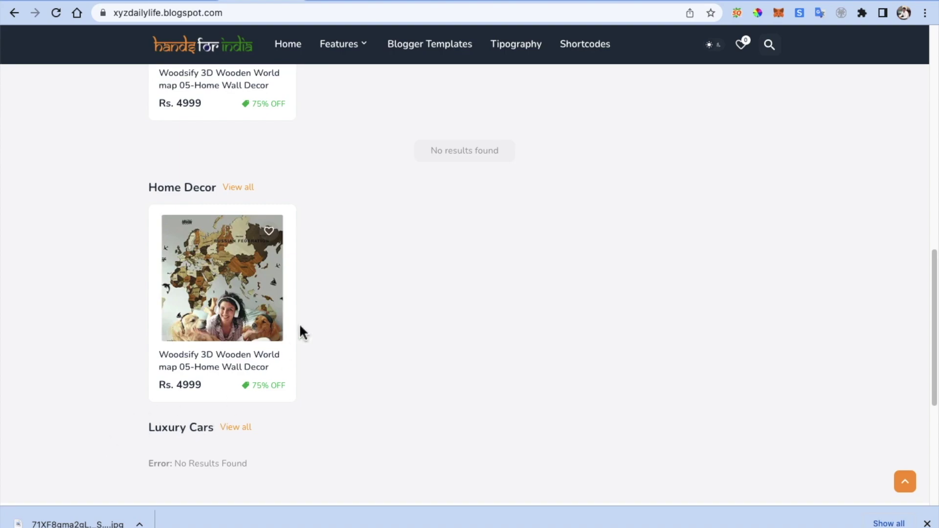
# Open the world map product from the Home Decor section and review its post from the title to the footer
pyautogui.click(250, 305)
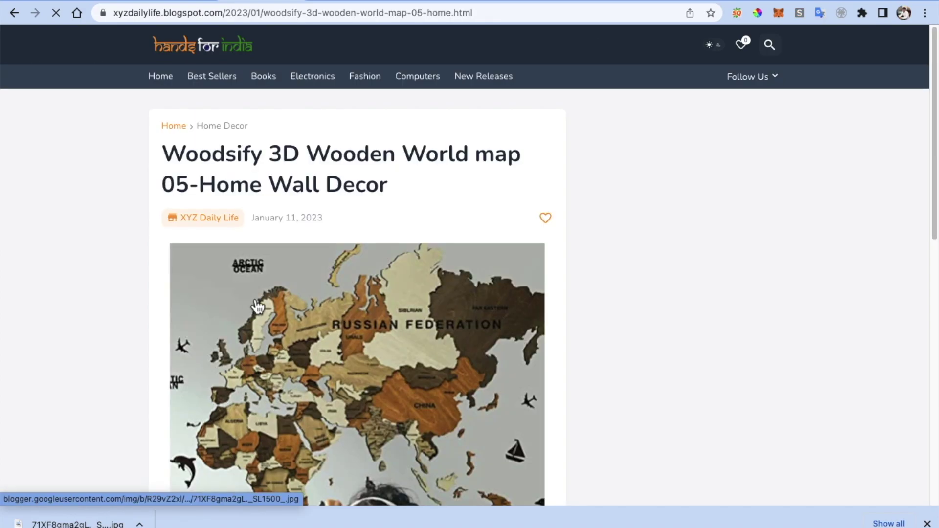
pyautogui.scroll(-15, 379, 270)
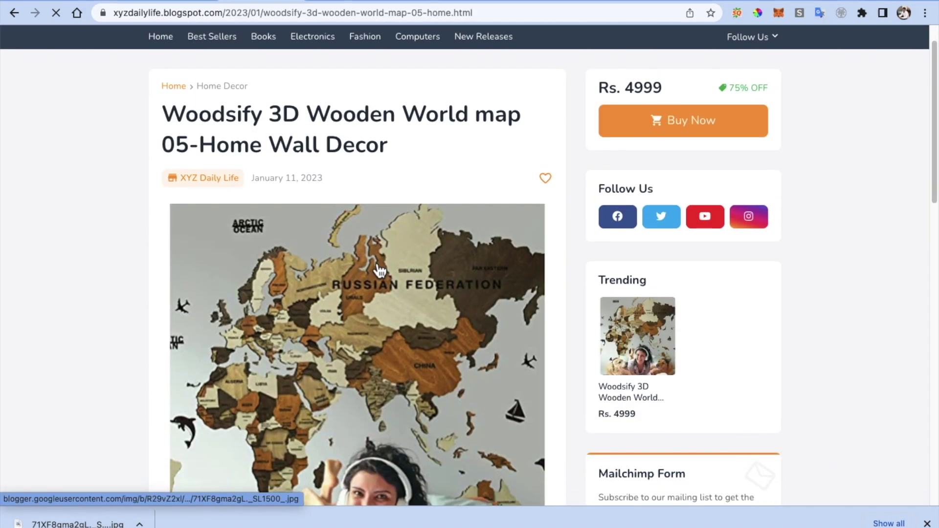
pyautogui.scroll(10, 374, 259)
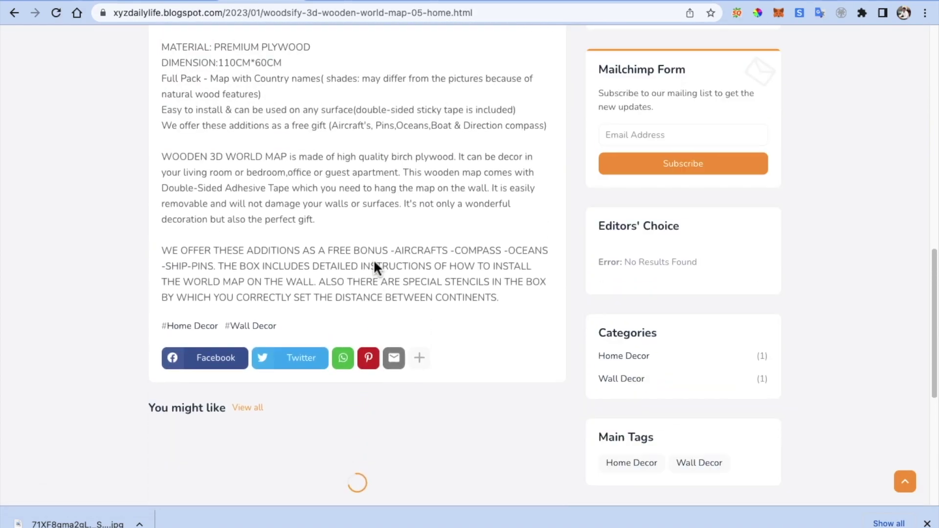
pyautogui.scroll(-4, 373, 259)
pyautogui.scroll(-1, 375, 264)
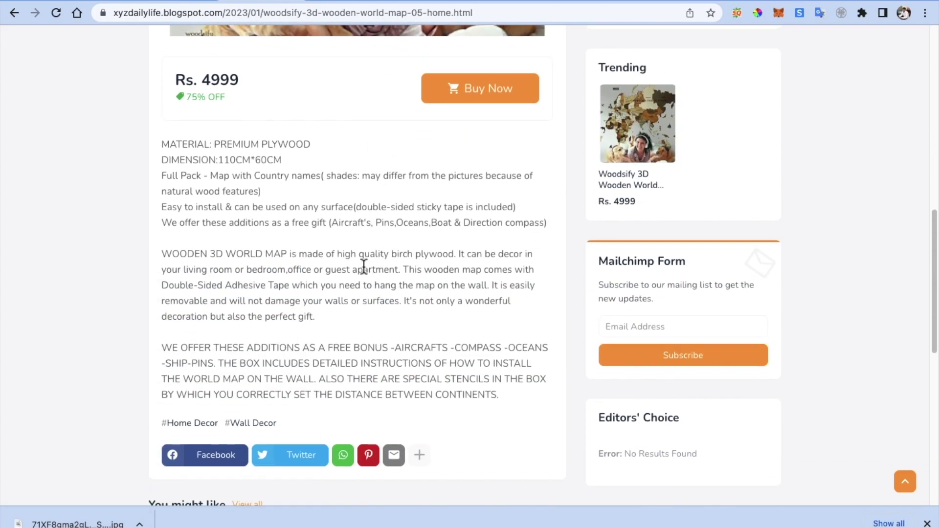
pyautogui.scroll(-12, 364, 266)
pyautogui.scroll(20, 362, 269)
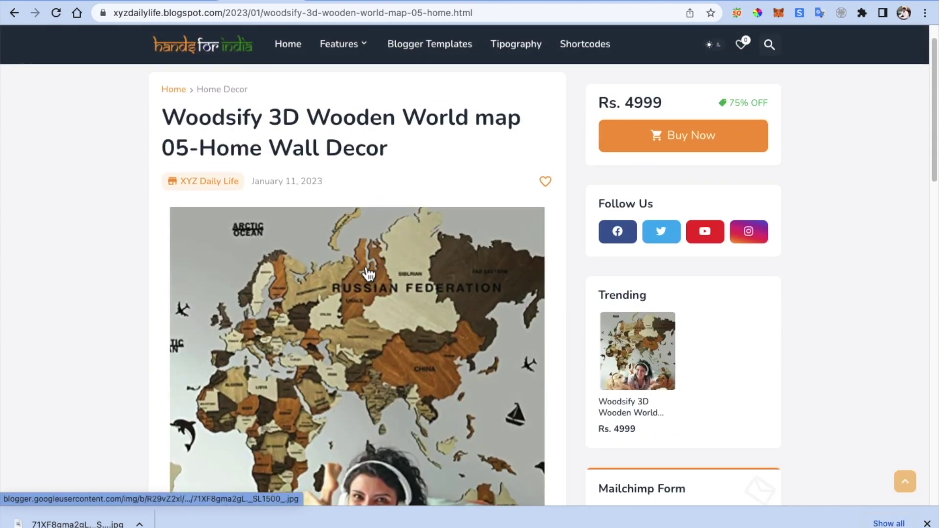
pyautogui.scroll(-2, 334, 346)
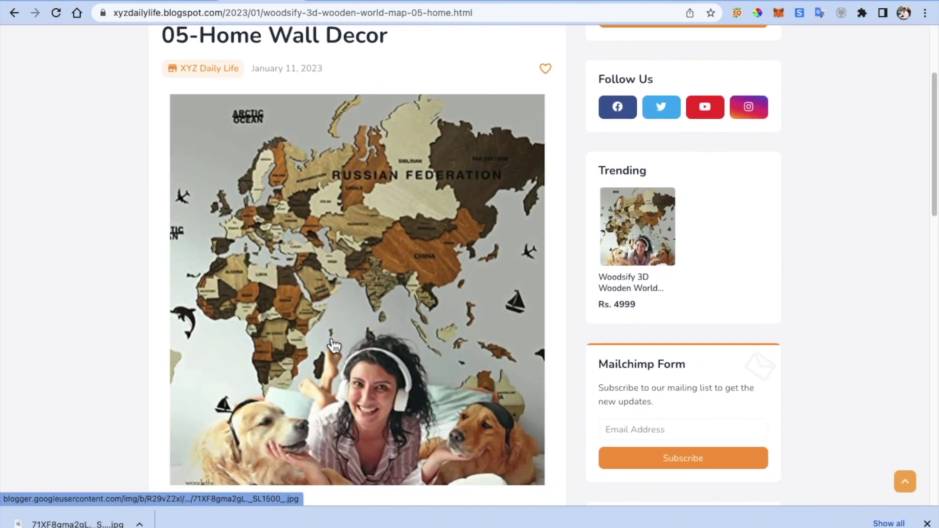
pyautogui.scroll(-15, 334, 346)
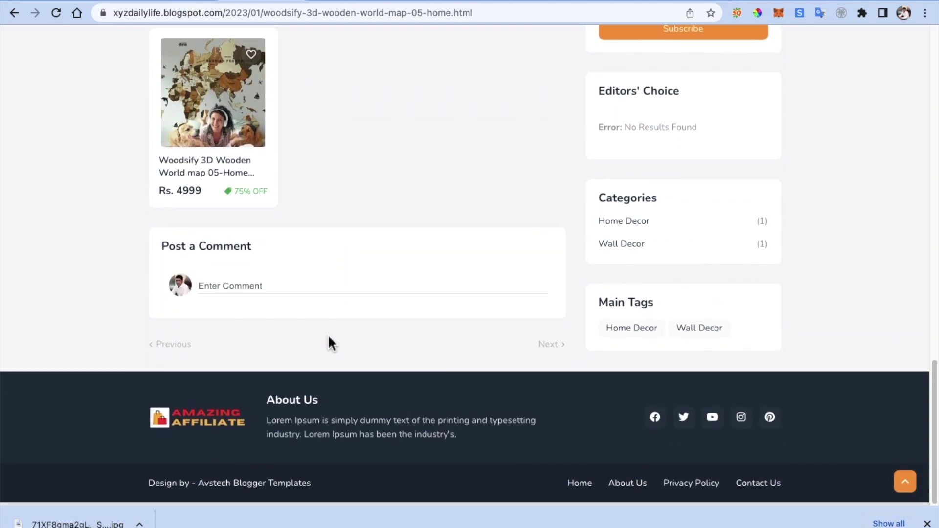
pyautogui.scroll(13, 329, 341)
pyautogui.scroll(-7, 329, 340)
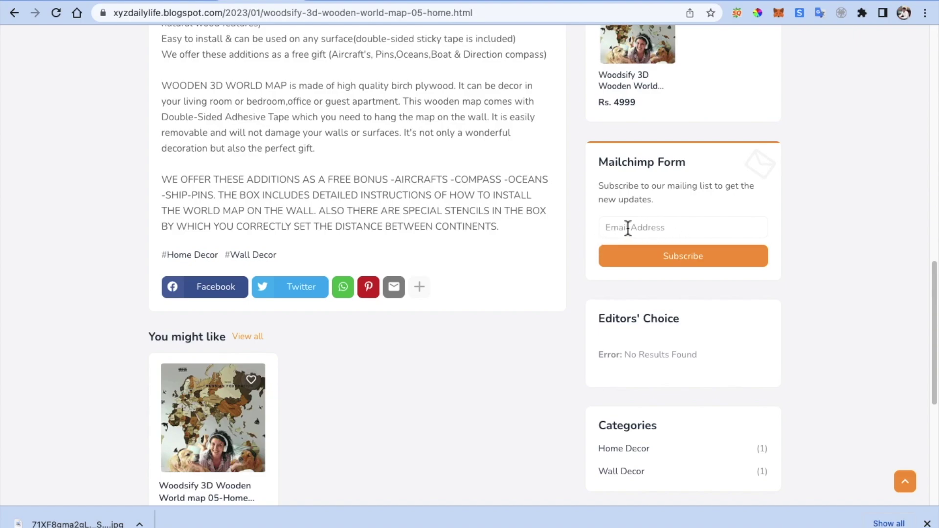
# Examine the Mailchimp form, reopen the product from the related posts, and check the post's labels
pyautogui.moveTo(687, 166); pyautogui.dragTo(594, 168)
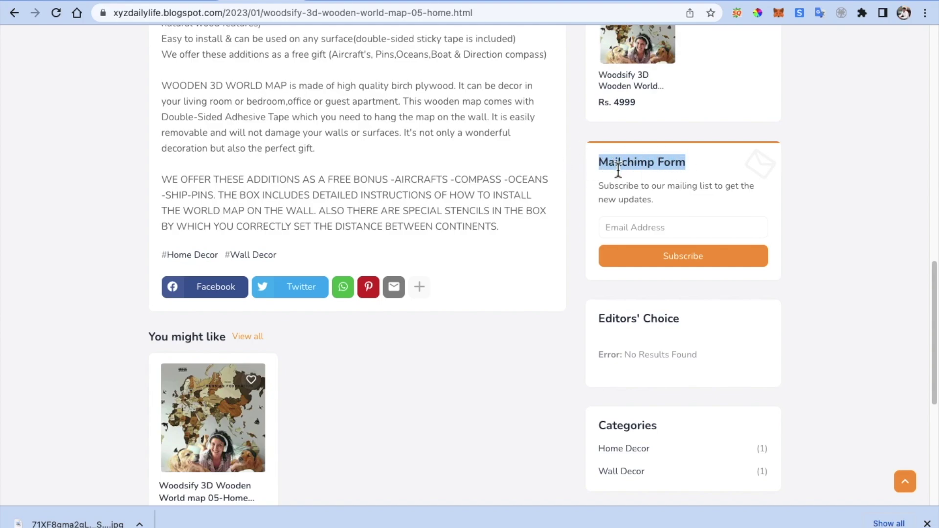
pyautogui.scroll(-5, 617, 169)
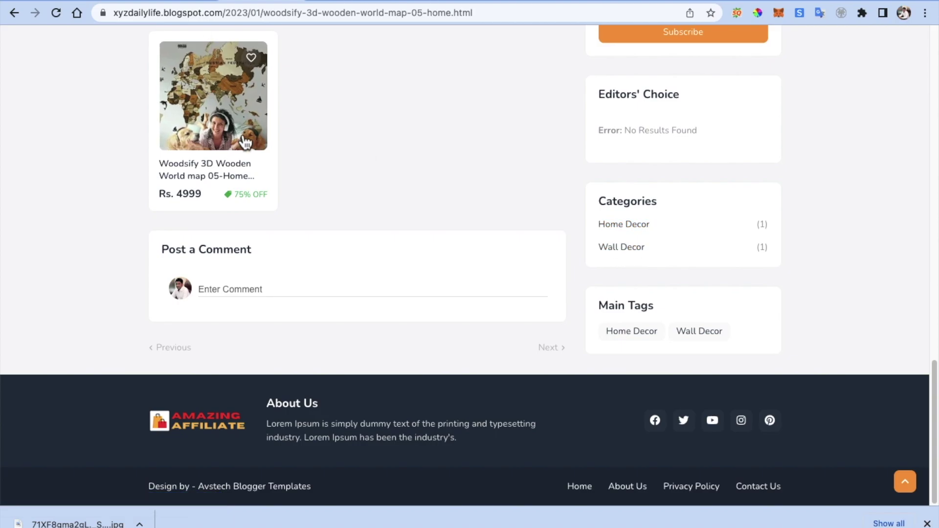
pyautogui.click(210, 110)
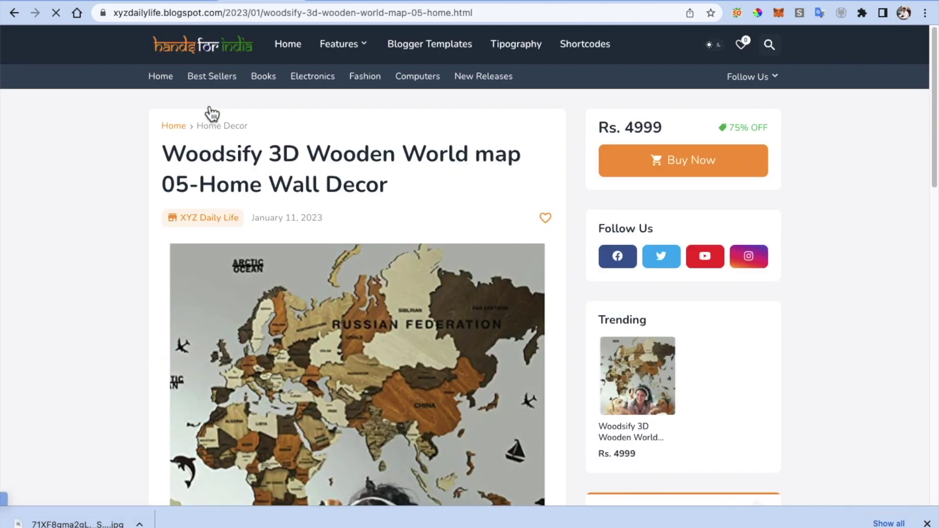
pyautogui.scroll(-15, 210, 113)
pyautogui.scroll(2, 230, 203)
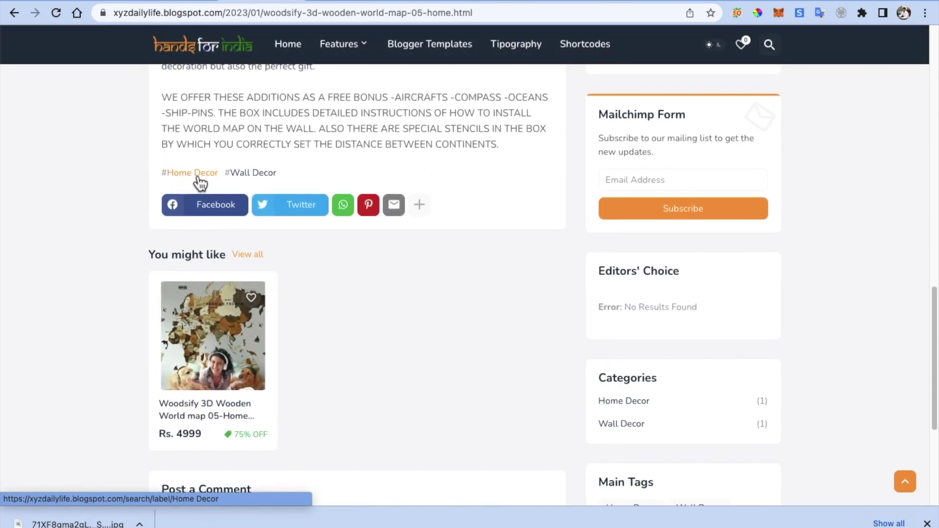
# Return to the Blogger dashboard and open the blog's post list
pyautogui.click(178, 2)
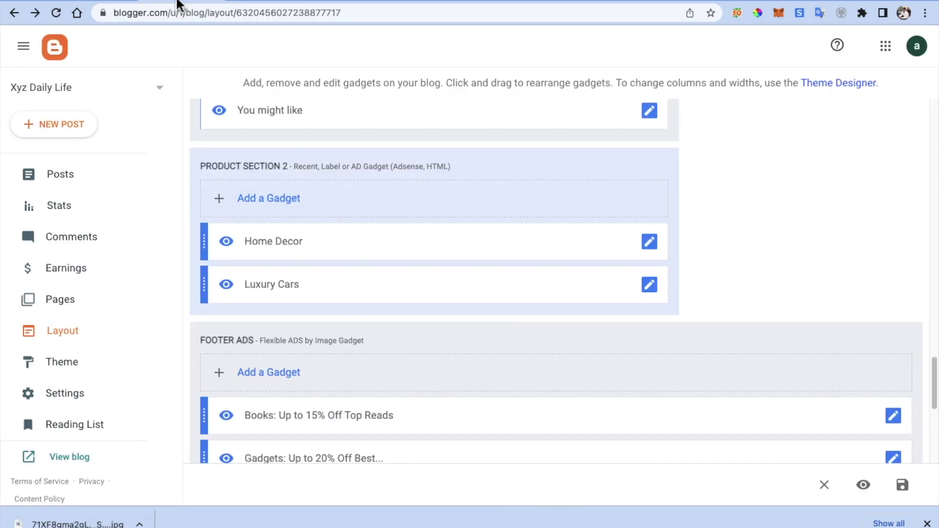
pyautogui.scroll(5, 191, 235)
pyautogui.click(80, 187)
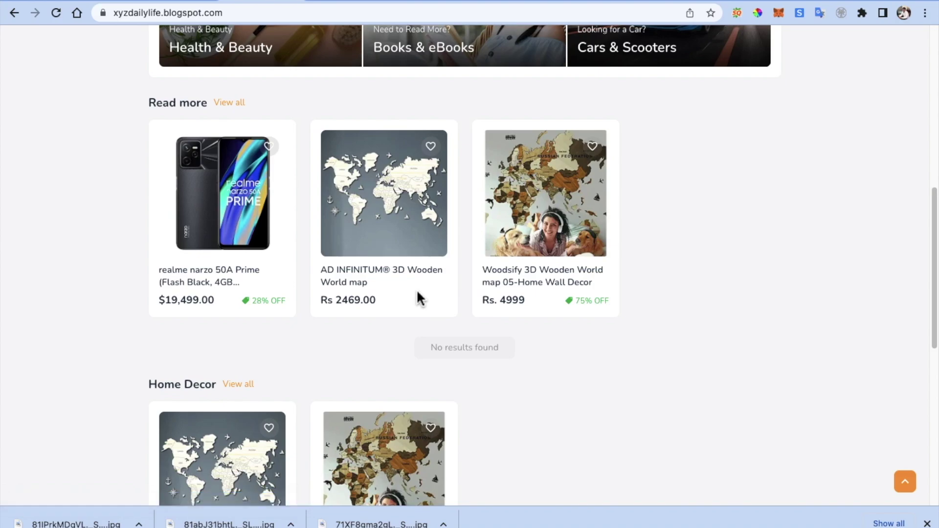
# Compare the price formats of the three products in the home page's Read more section
pyautogui.scroll(-2, 419, 299)
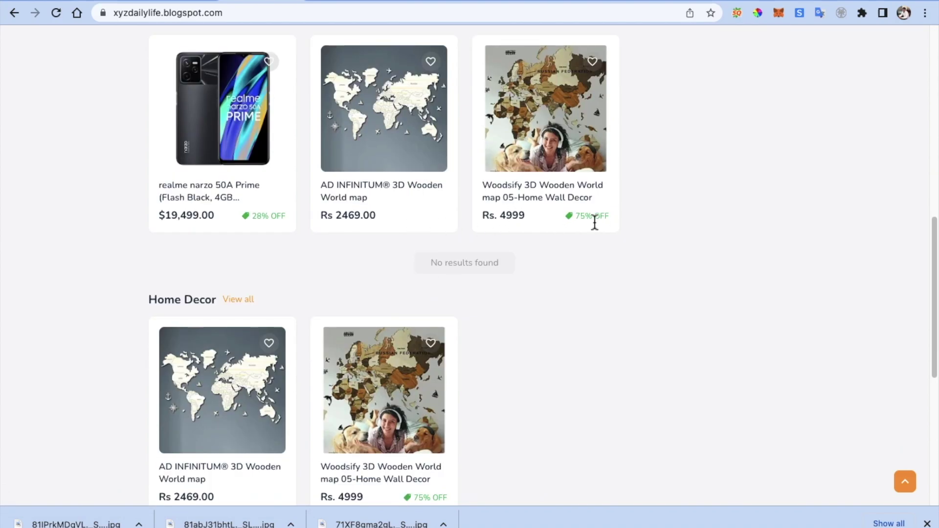
pyautogui.scroll(5, 595, 224)
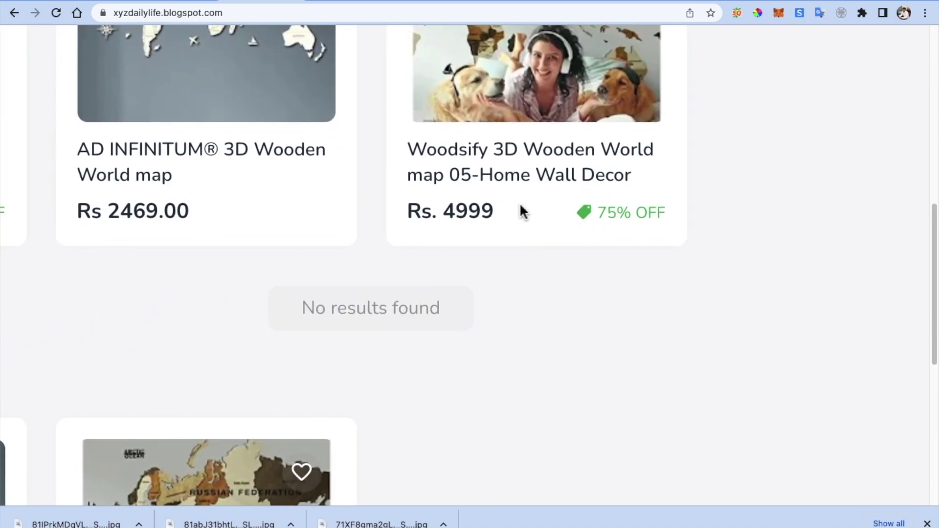
pyautogui.hscroll(-5, 522, 211)
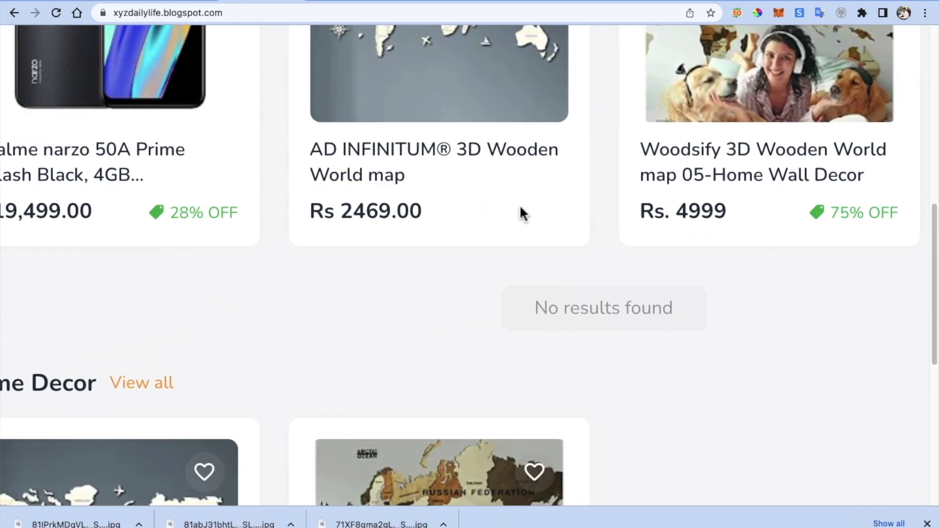
pyautogui.hscroll(-7, 428, 210)
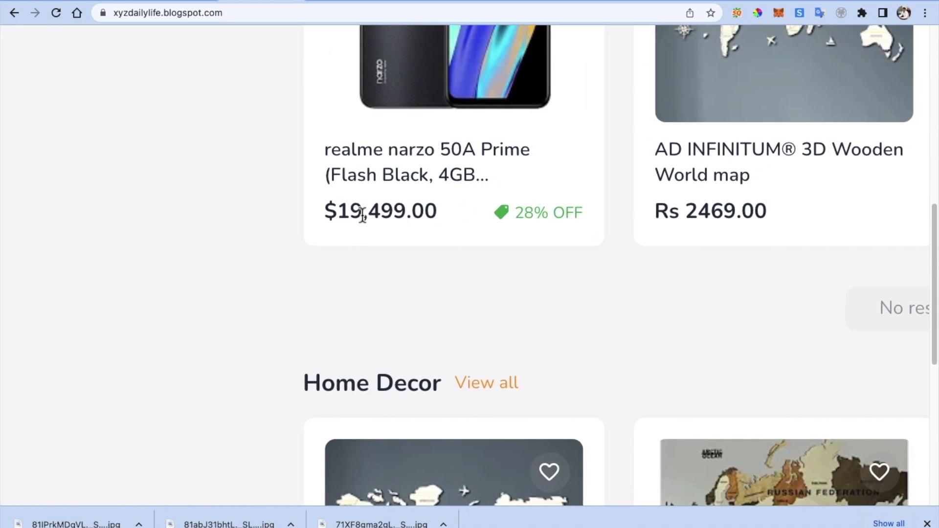
pyautogui.moveTo(359, 212); pyautogui.dragTo(326, 212)
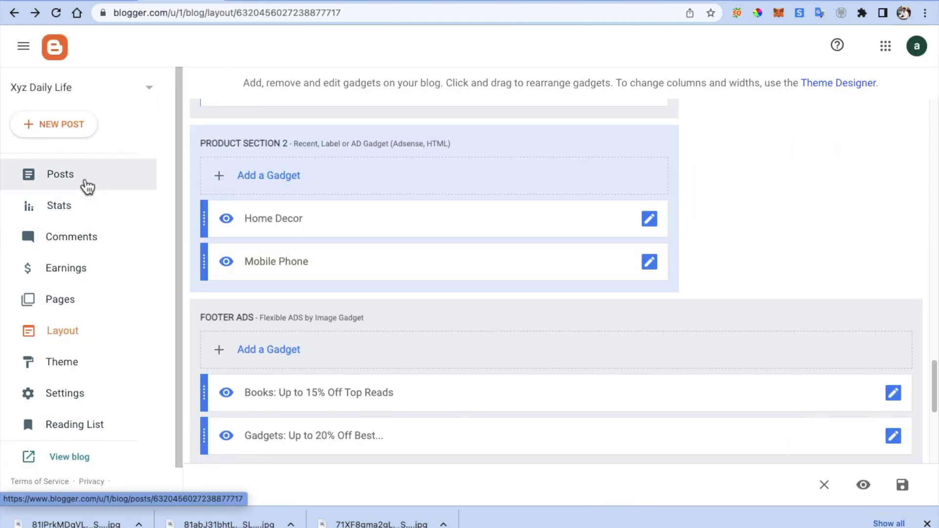
# Open the realme narzo 50A Prime post for editing from the Blogger post list
pyautogui.click(85, 183)
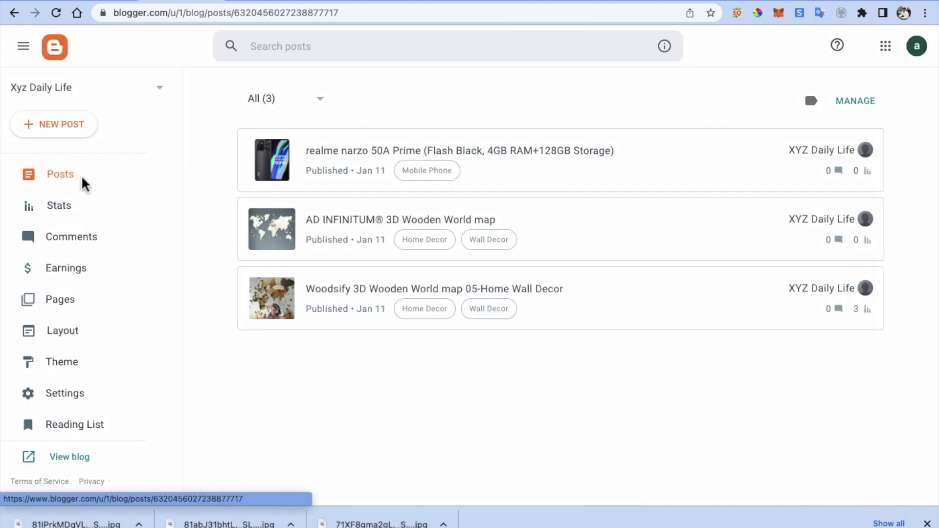
pyautogui.click(517, 155)
pyautogui.scroll(-5, 535, 265)
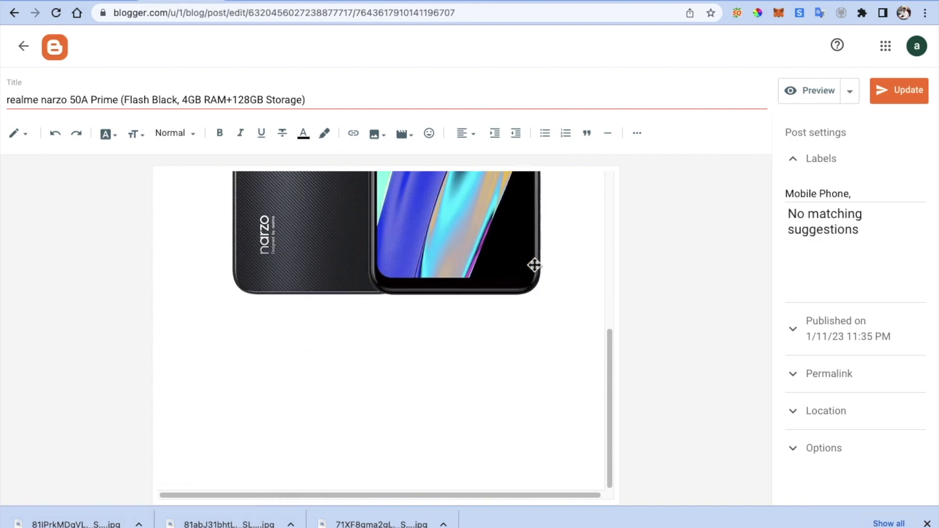
# Set the price in the realme post's getProduct shortcode to Rs 10,499 and update the post
pyautogui.click(500, 350)
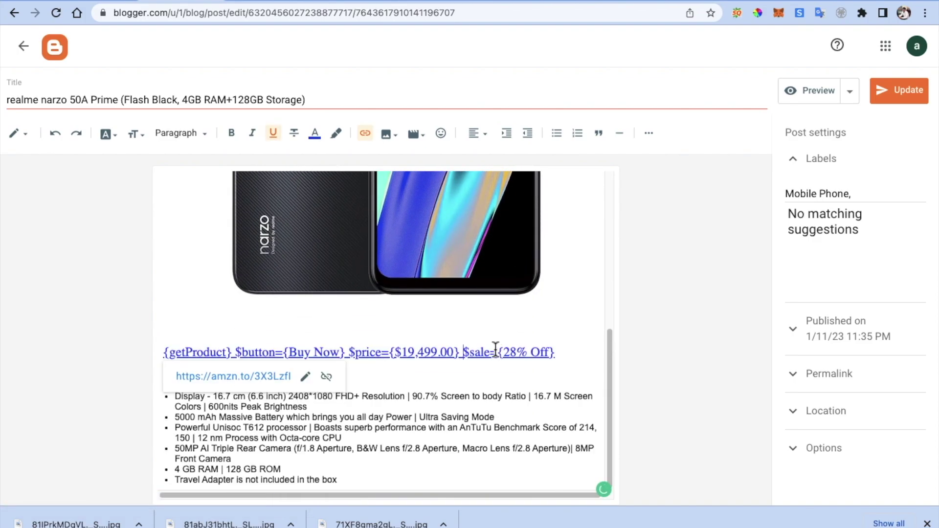
pyautogui.press('BackSpace')
pyautogui.press('BackSpace')
pyautogui.press('BackSpace')
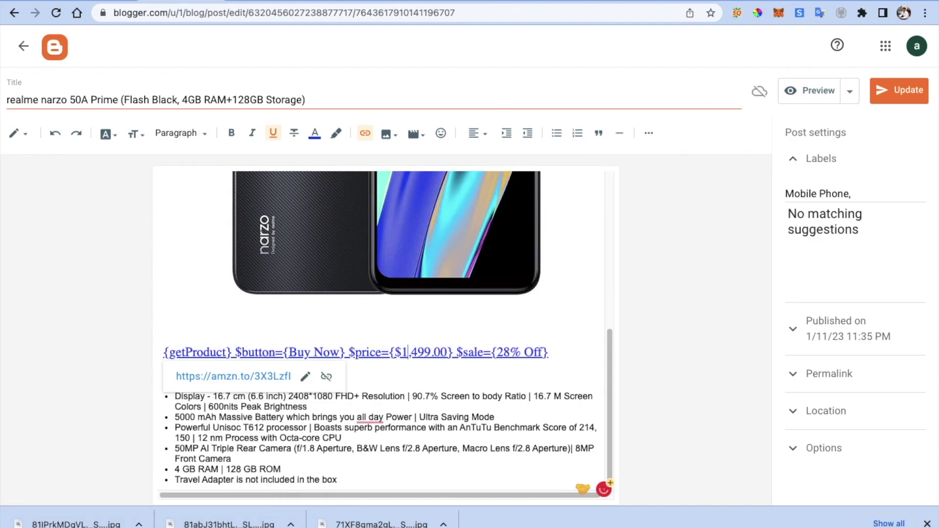
pyautogui.write('rs')
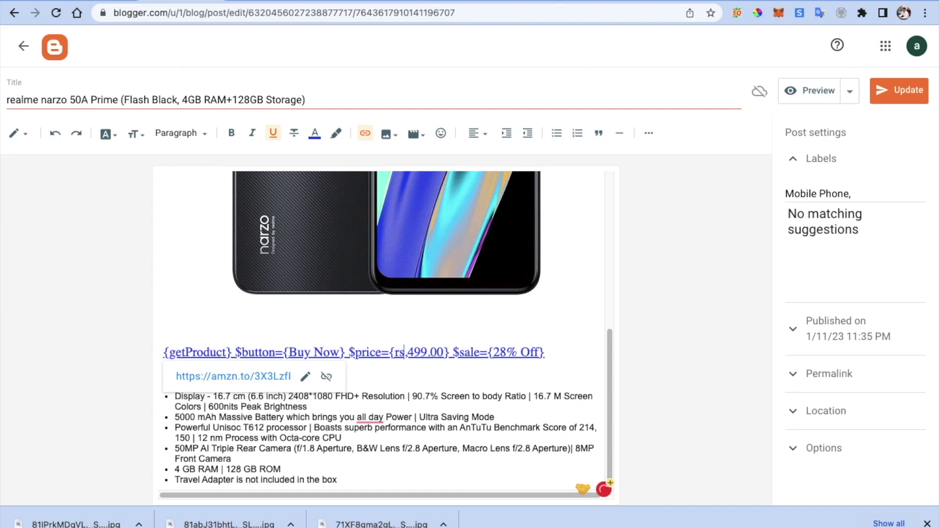
pyautogui.write(' 10')
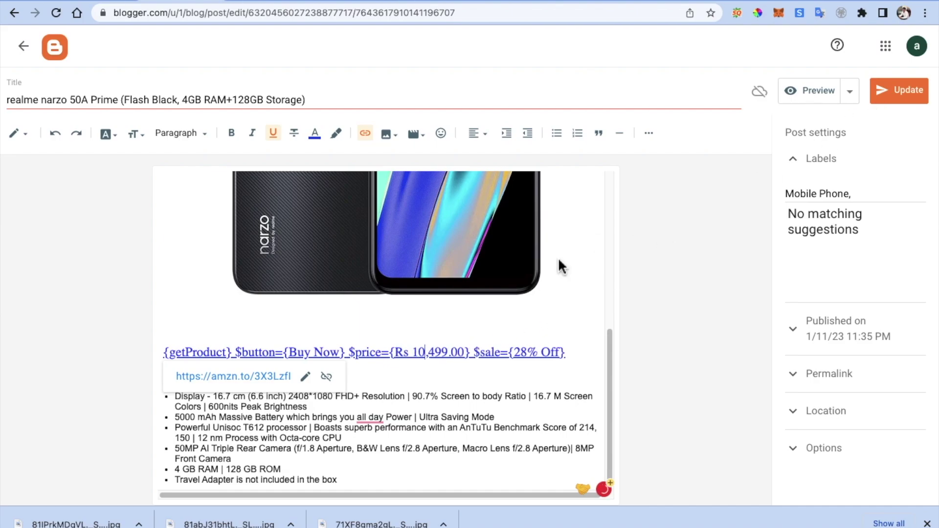
pyautogui.click(466, 352)
pyautogui.press('BackSpace')
pyautogui.press('BackSpace')
pyautogui.press('BackSpace')
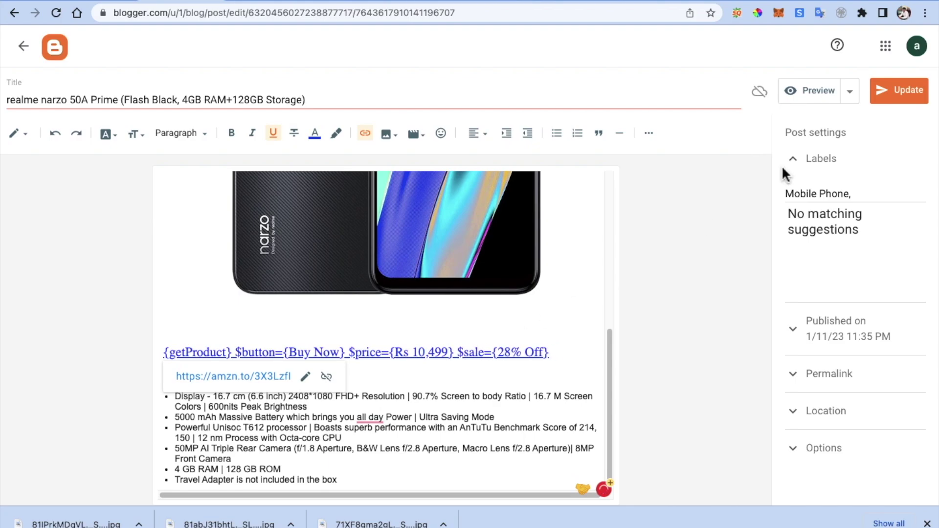
pyautogui.click(907, 93)
# Reload the blog's home page and compare the realme phone's price with its Amazon listing and post shortcode
pyautogui.click(255, 1)
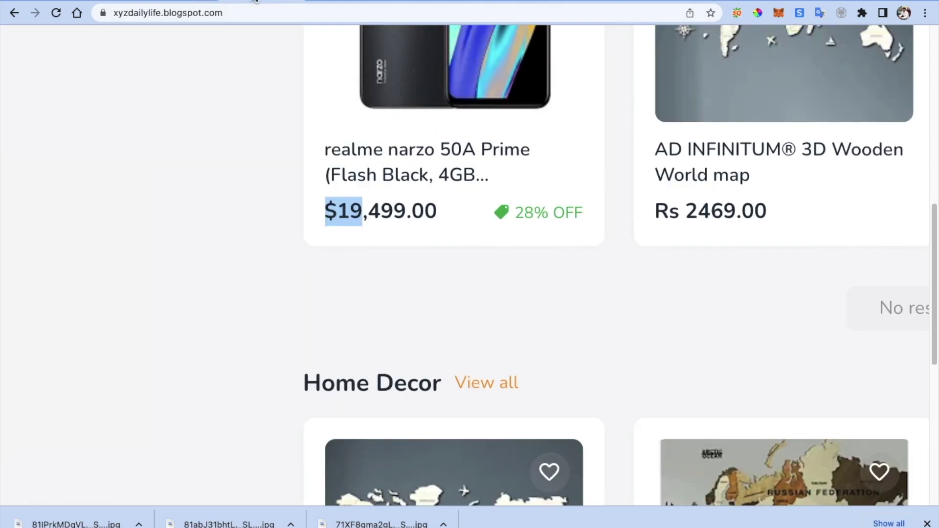
pyautogui.click(54, 13)
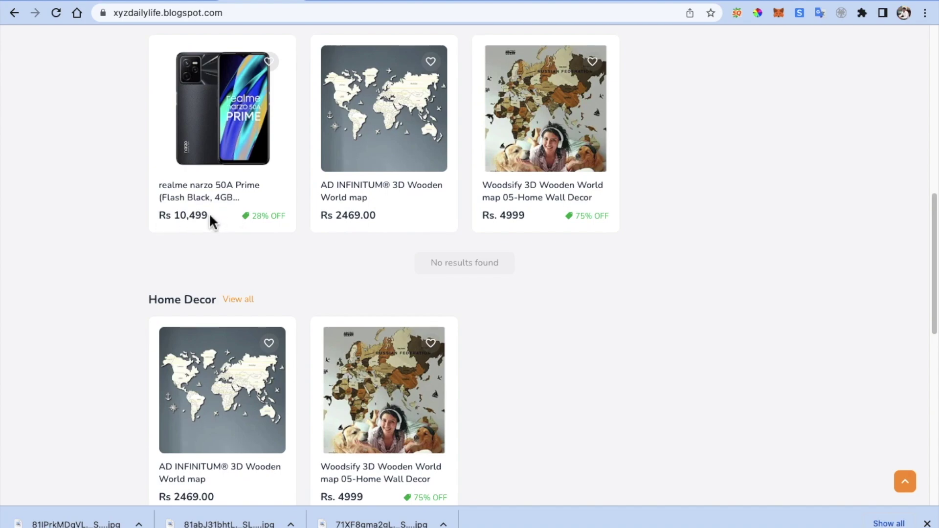
pyautogui.moveTo(210, 215); pyautogui.dragTo(160, 216)
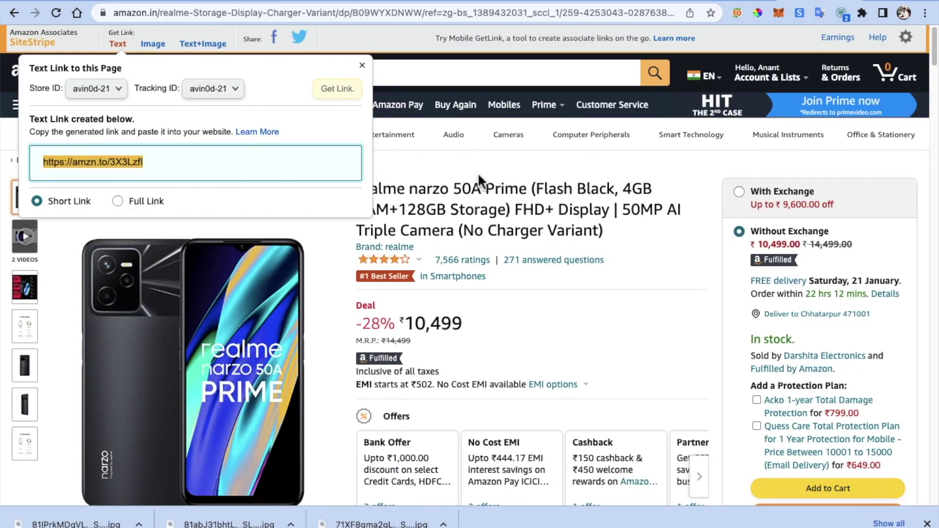
pyautogui.click(477, 172)
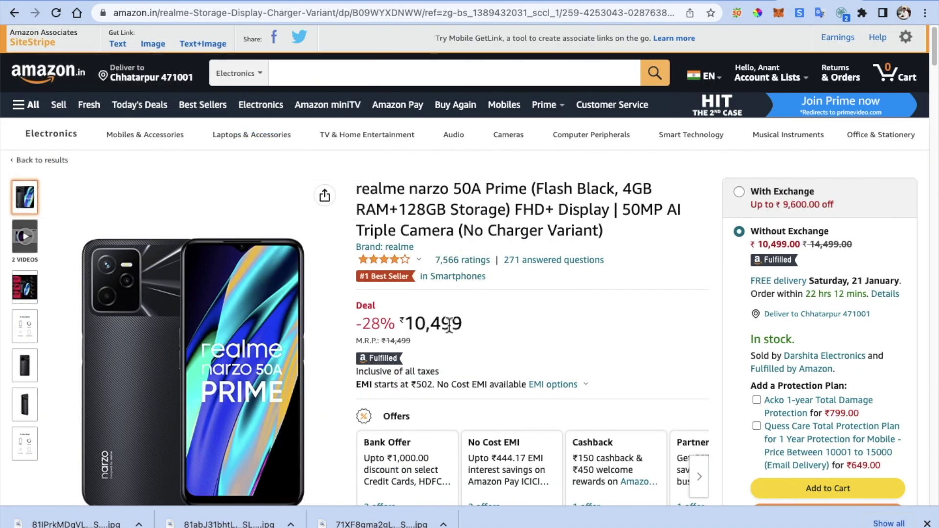
pyautogui.click(164, 2)
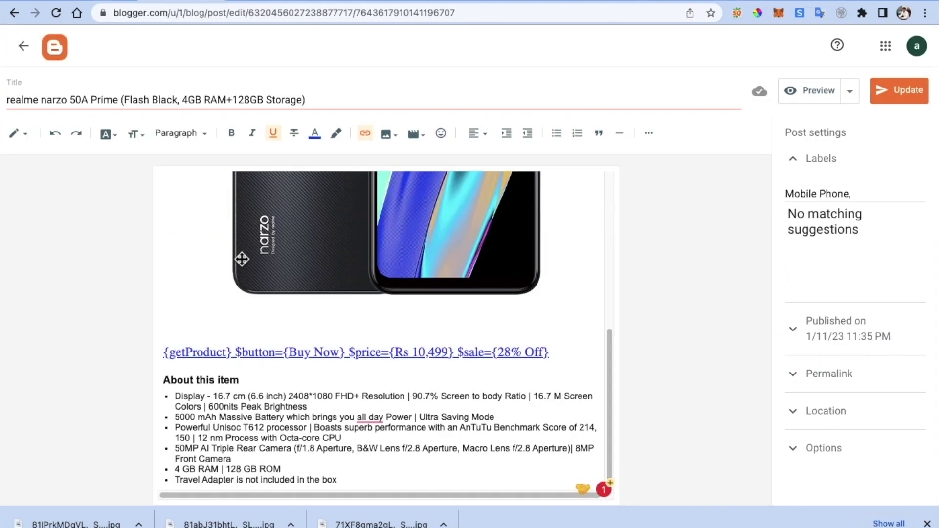
pyautogui.click(414, 2)
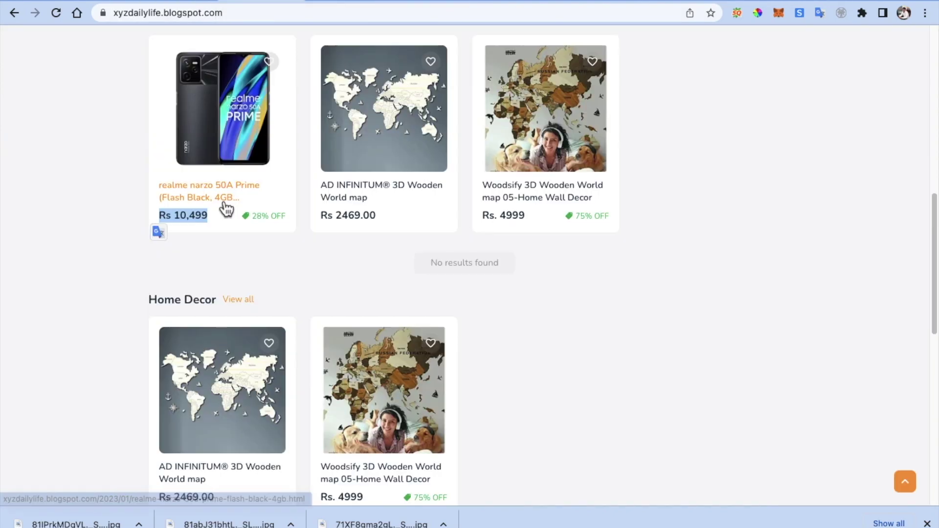
# Open the realme narzo 50A Prime product from the home page and review its price box and description
pyautogui.scroll(3, 224, 207)
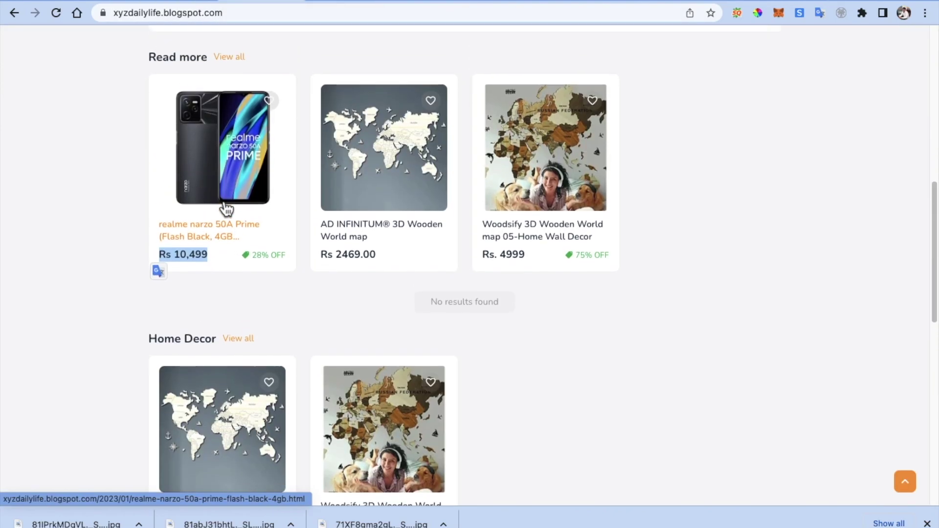
pyautogui.click(224, 197)
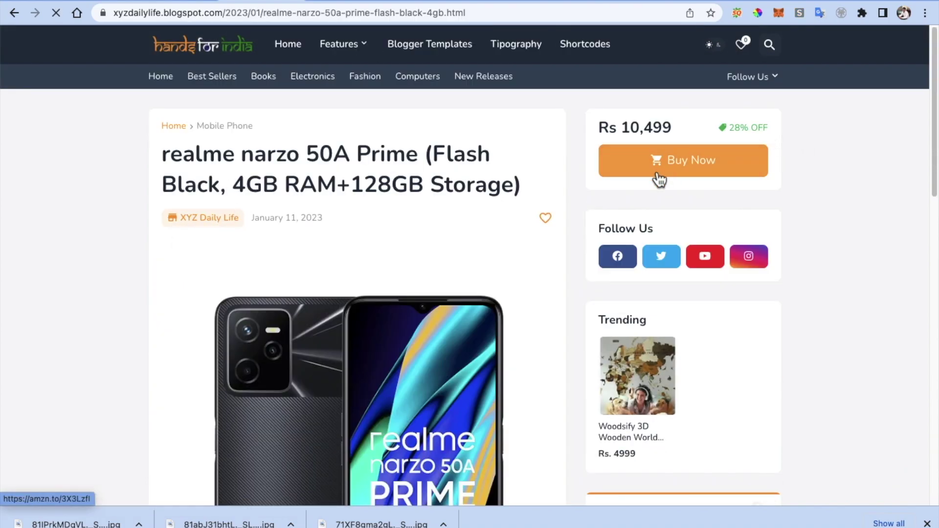
pyautogui.scroll(-9, 434, 294)
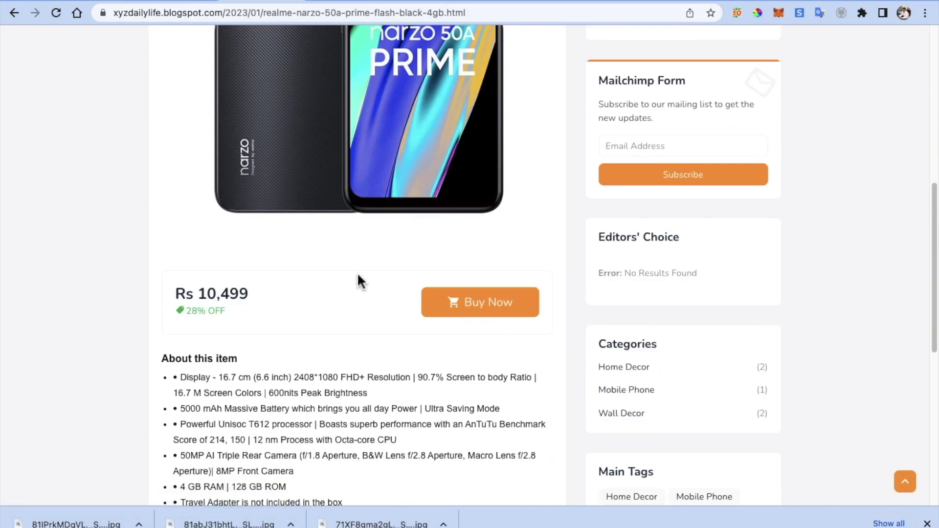
# Return to the home page, open the Woodsify world map product and follow its Buy Now link to Amazon
pyautogui.click(15, 13)
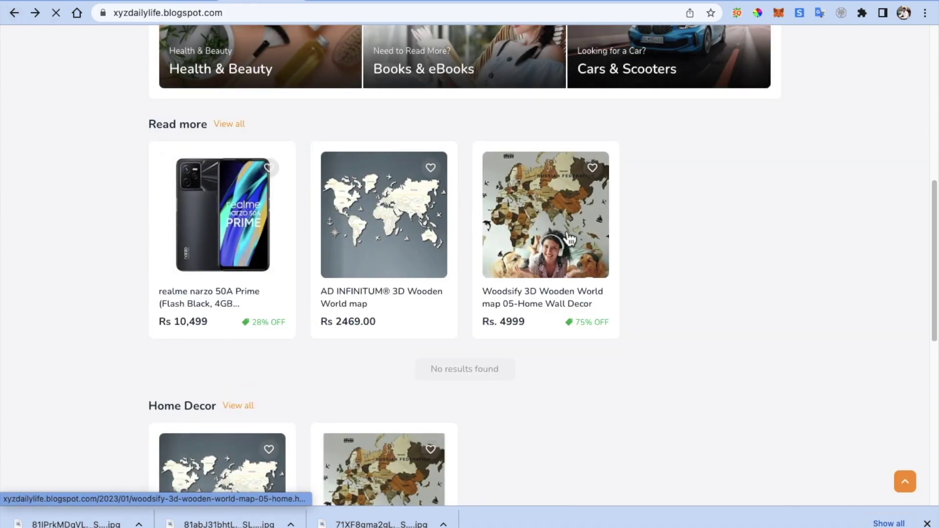
pyautogui.click(569, 236)
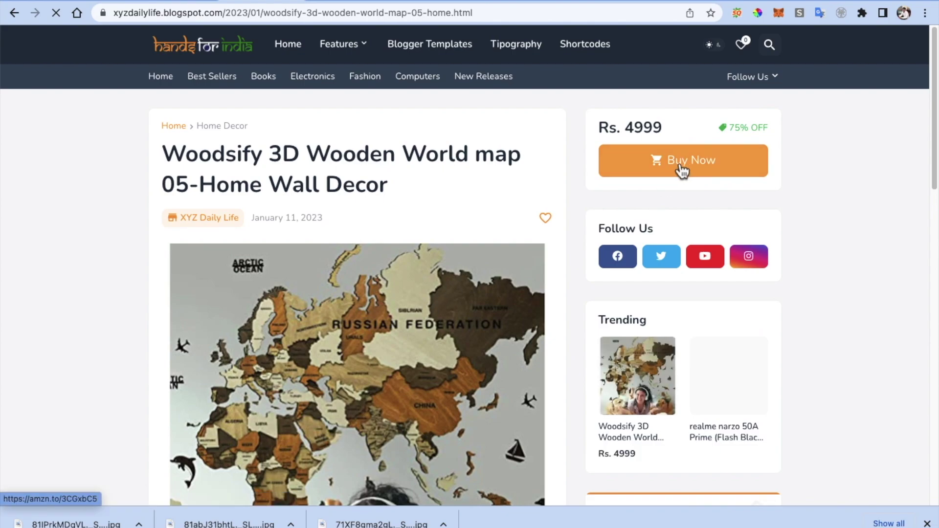
pyautogui.click(683, 166)
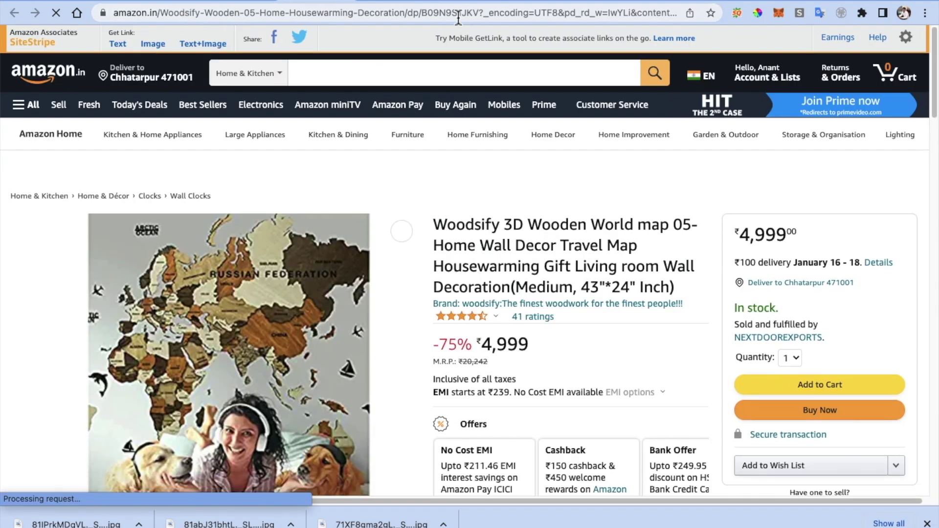
# Find the affiliate tag in the Amazon page's URL and compare it with the Store ID in the SiteStripe text link
pyautogui.click(538, 19)
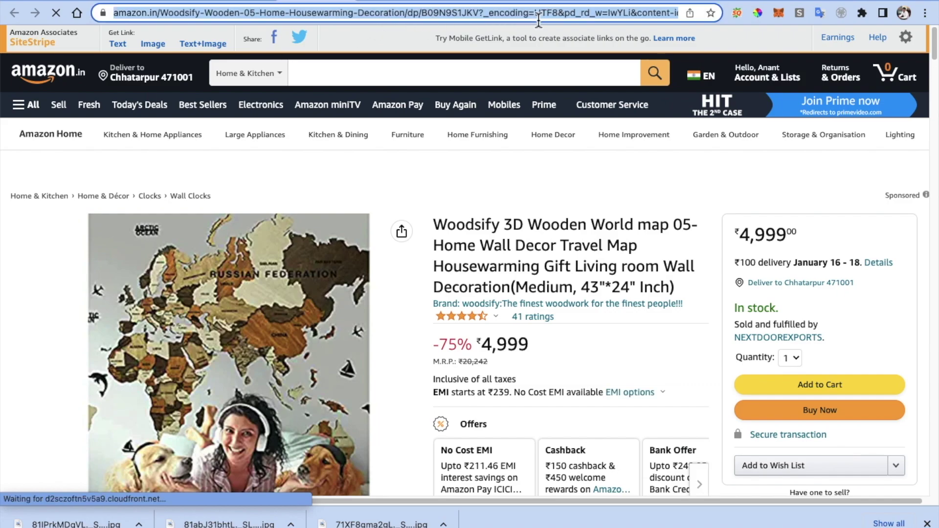
pyautogui.press('End')
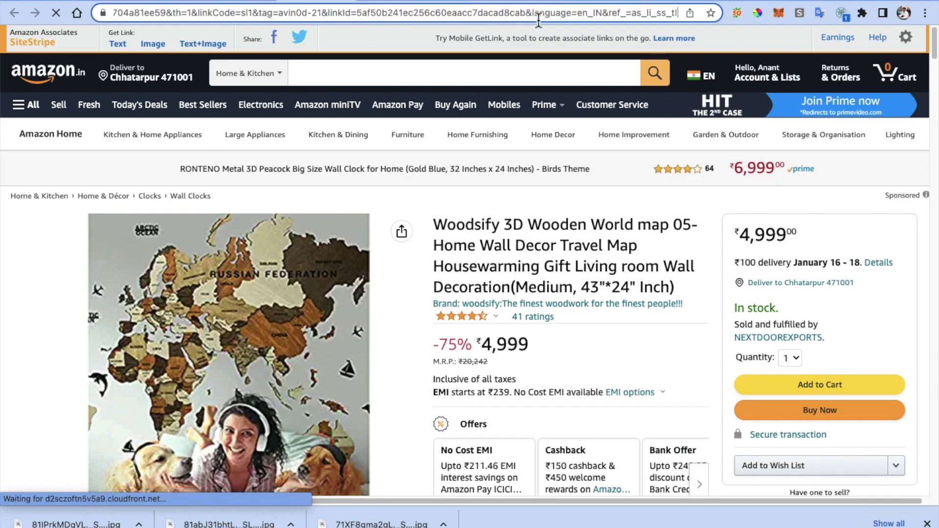
pyautogui.hotkey('ctrl', 'a')
pyautogui.click(296, 18)
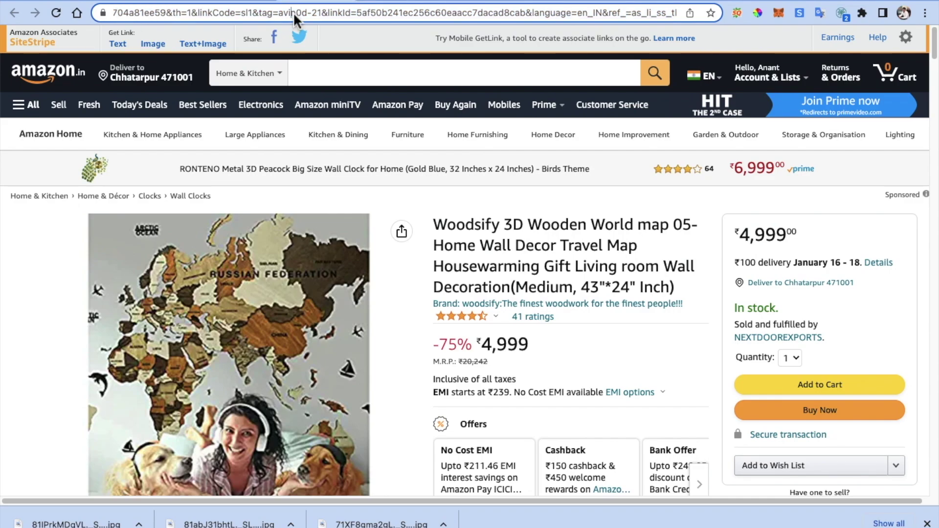
pyautogui.moveTo(321, 19); pyautogui.dragTo(282, 18)
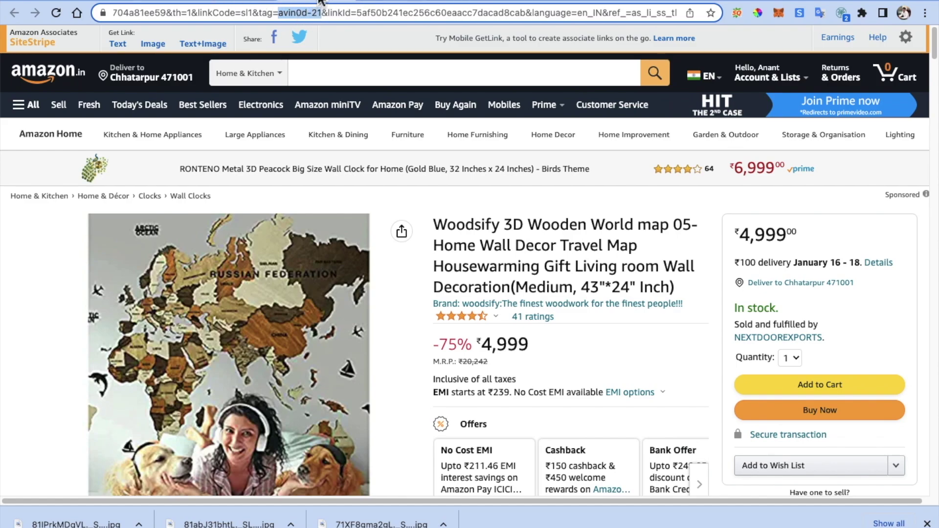
pyautogui.click(117, 44)
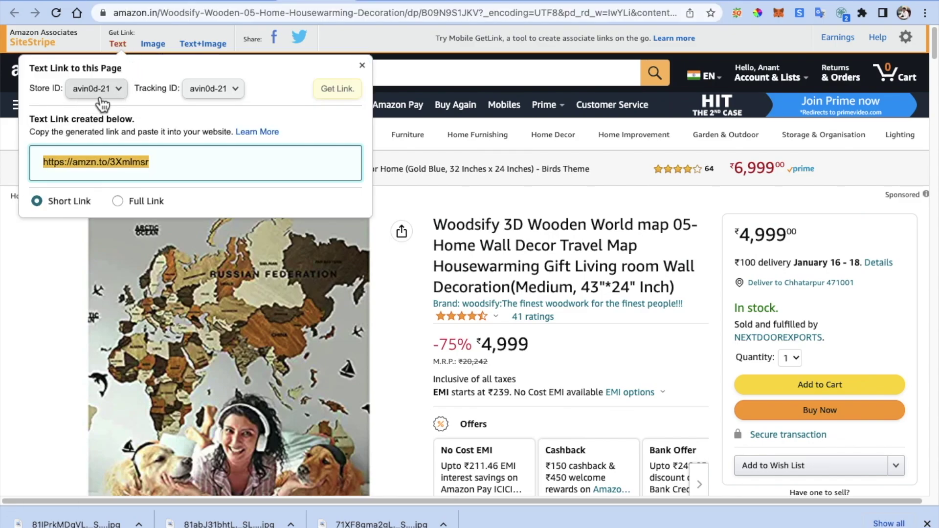
# Switch back to the blog and review the Woodsify post's price box, description and sidebar
pyautogui.click(242, 5)
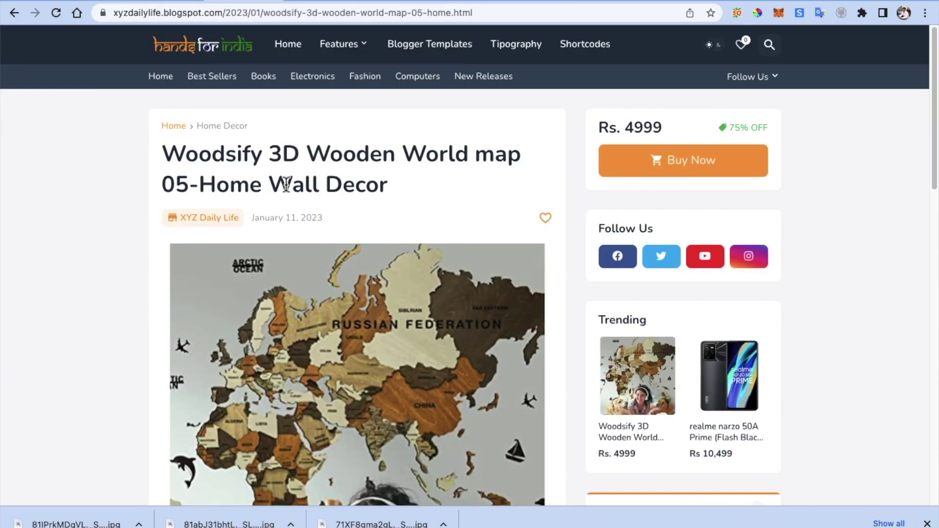
pyautogui.scroll(-10, 292, 205)
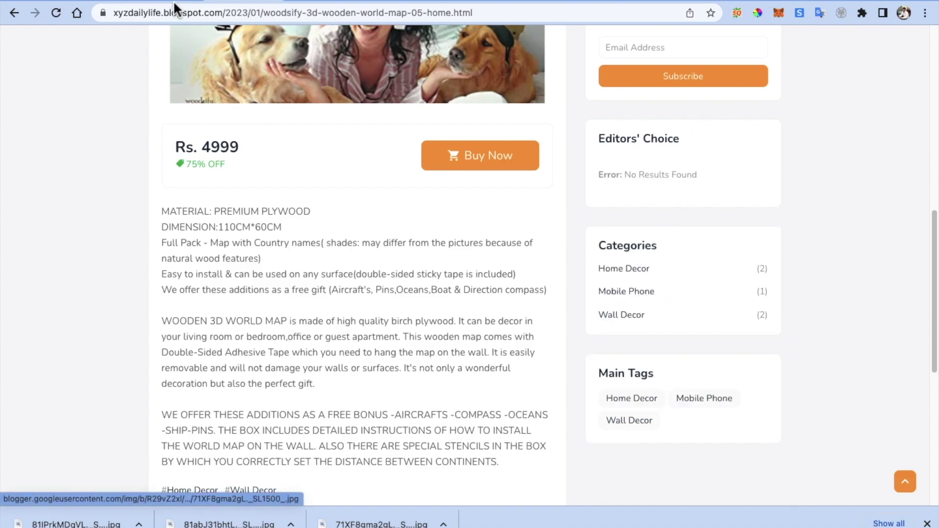
pyautogui.scroll(10, 162, 134)
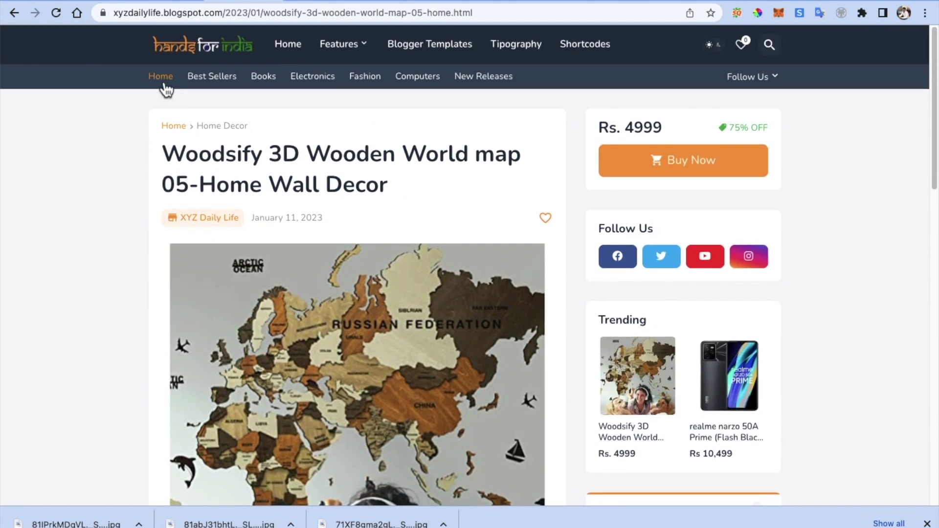
# Go to the blog's home page and review its category banners and product sections
pyautogui.click(161, 80)
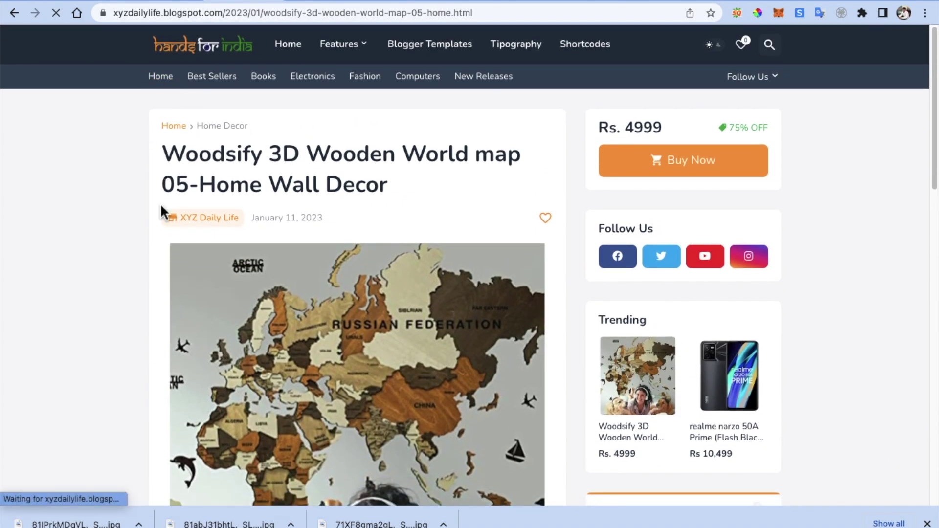
pyautogui.scroll(-10, 167, 215)
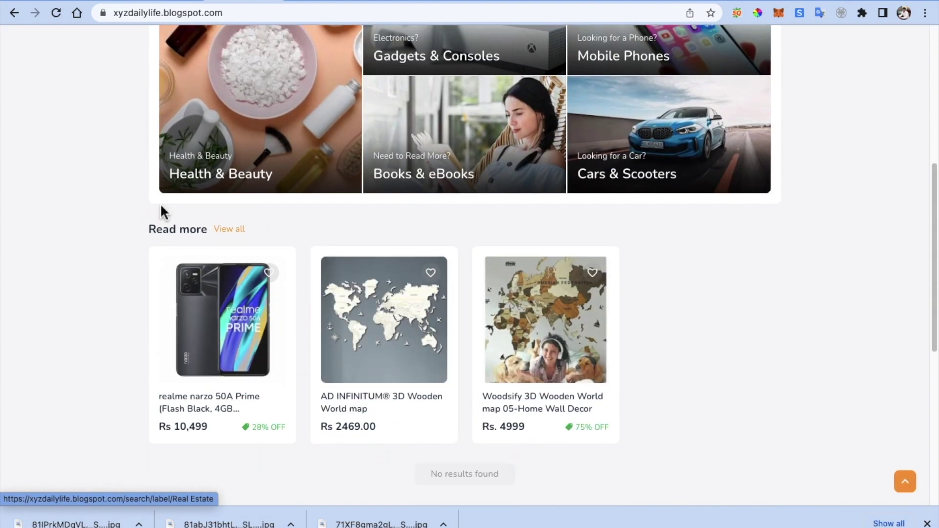
pyautogui.scroll(10, 166, 215)
pyautogui.scroll(-10, 166, 215)
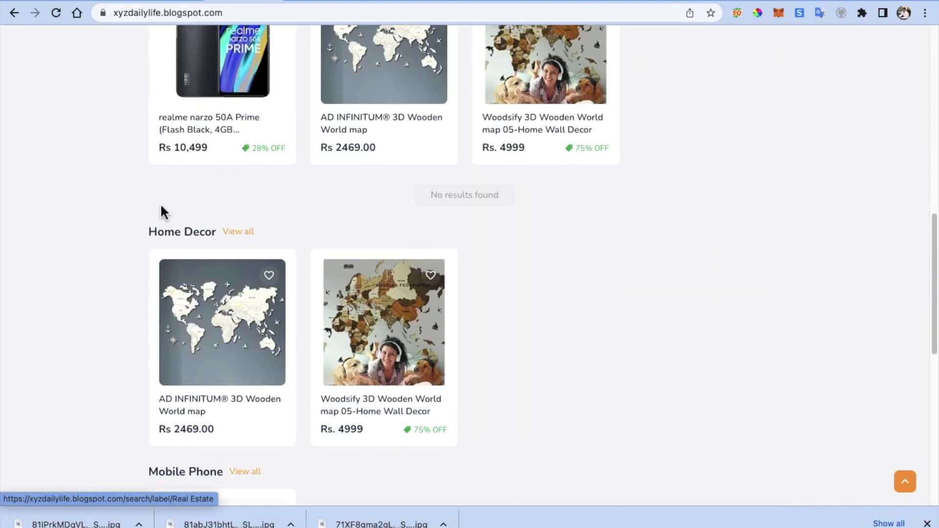
# Open the full listings of the home page's Mobile Phone and Home Decor sections, returning to the home page after each
pyautogui.scroll(1, 160, 203)
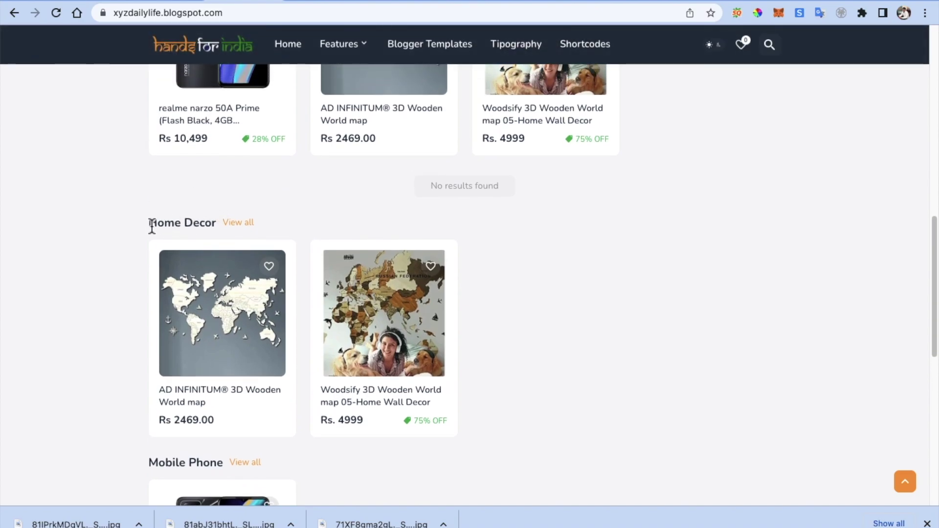
pyautogui.scroll(5, 151, 226)
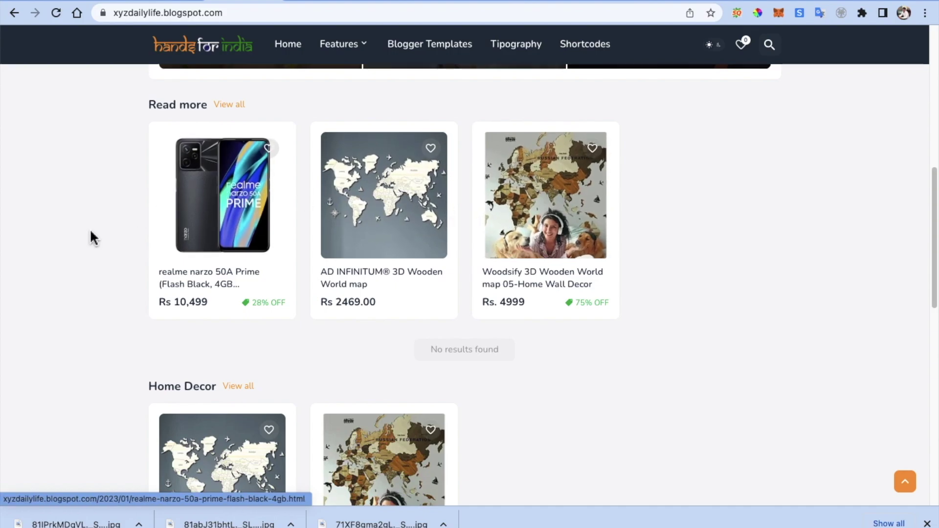
pyautogui.scroll(-4, 90, 236)
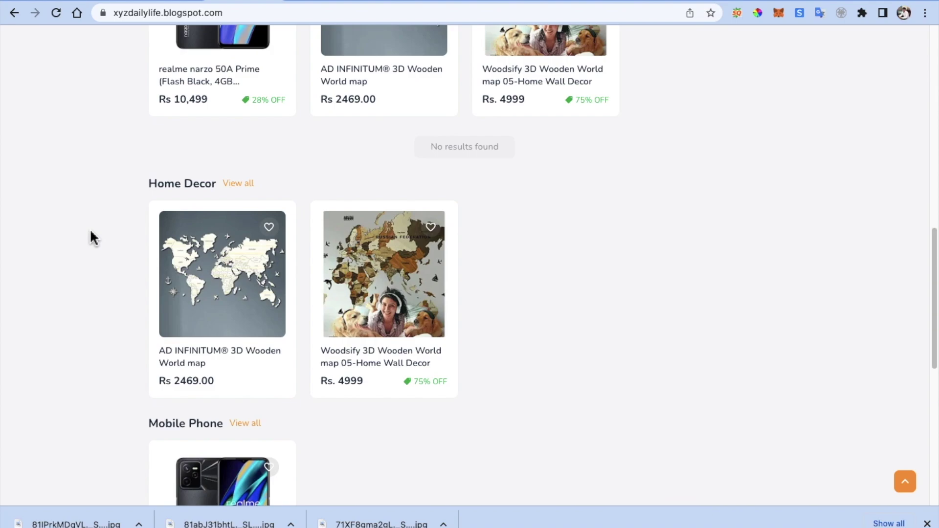
pyautogui.scroll(-2, 89, 228)
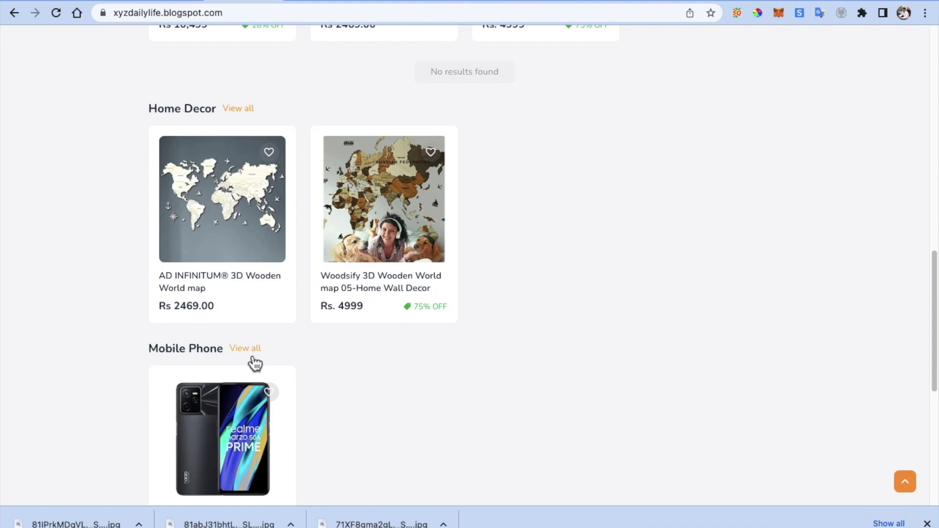
pyautogui.scroll(-4, 254, 363)
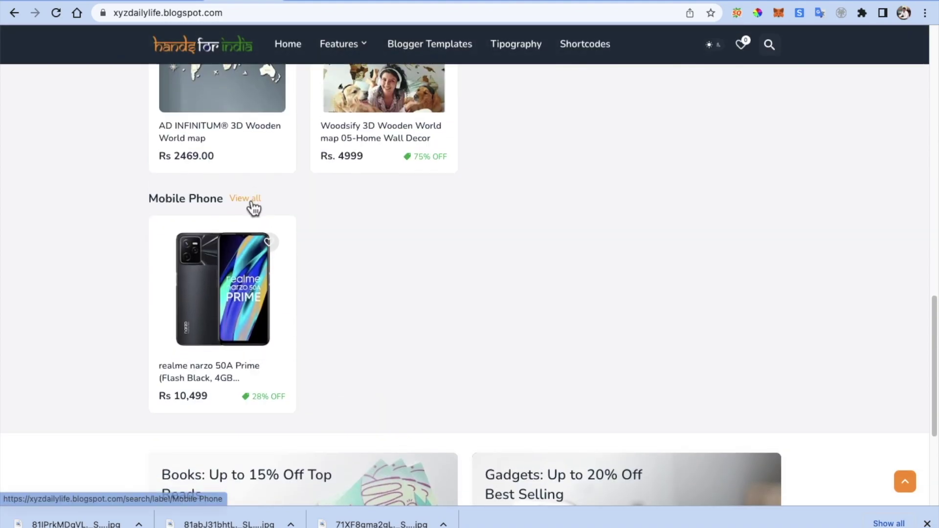
pyautogui.click(251, 202)
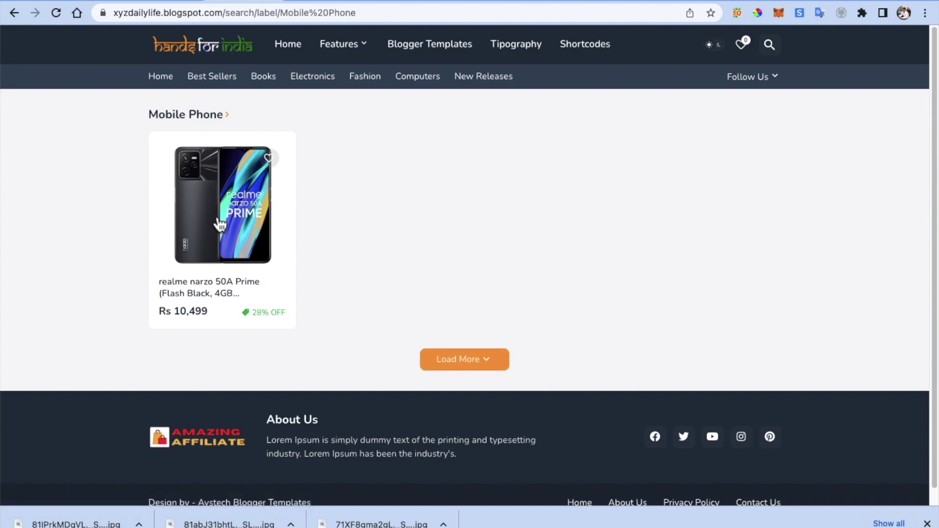
pyautogui.click(14, 12)
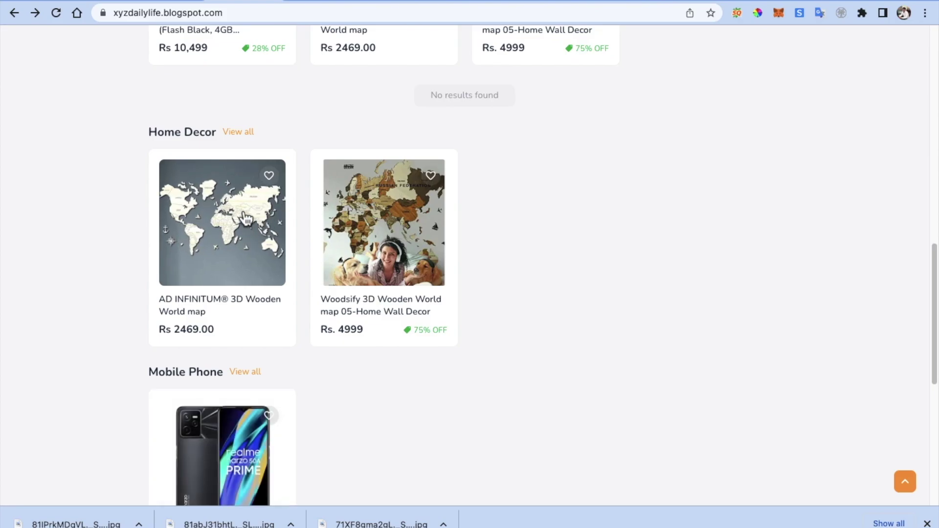
pyautogui.click(246, 132)
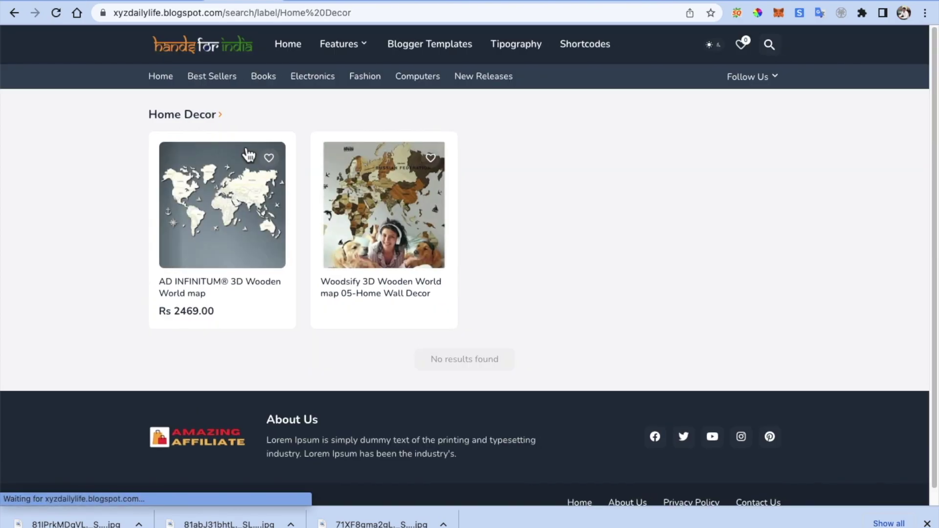
pyautogui.click(14, 14)
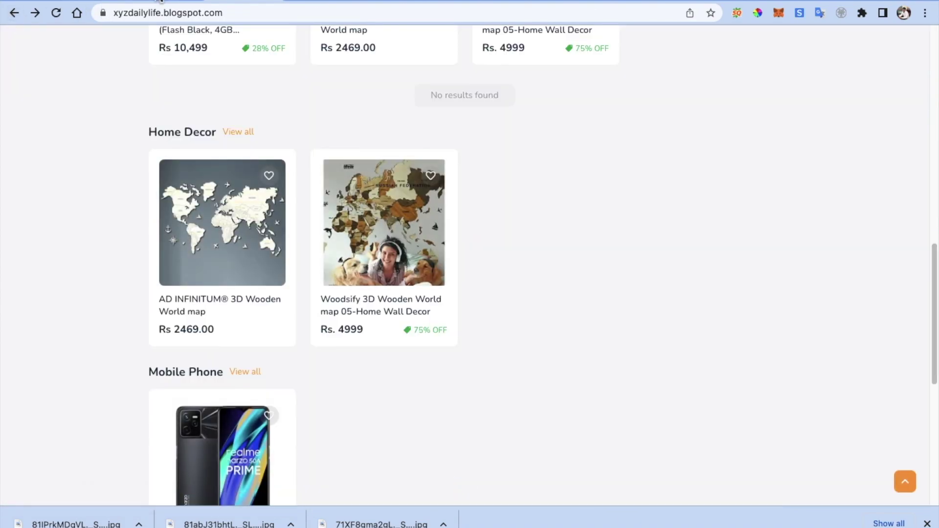
# Switch to Blogger, add the label Smartphones to the realme narzo 50A Prime post, update it and return to the post list
pyautogui.click(172, 1)
pyautogui.click(24, 48)
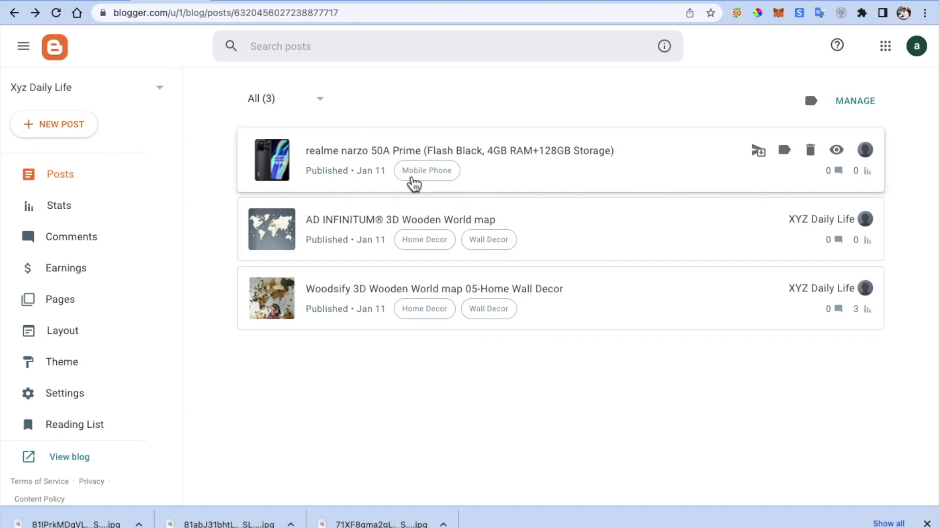
pyautogui.click(498, 160)
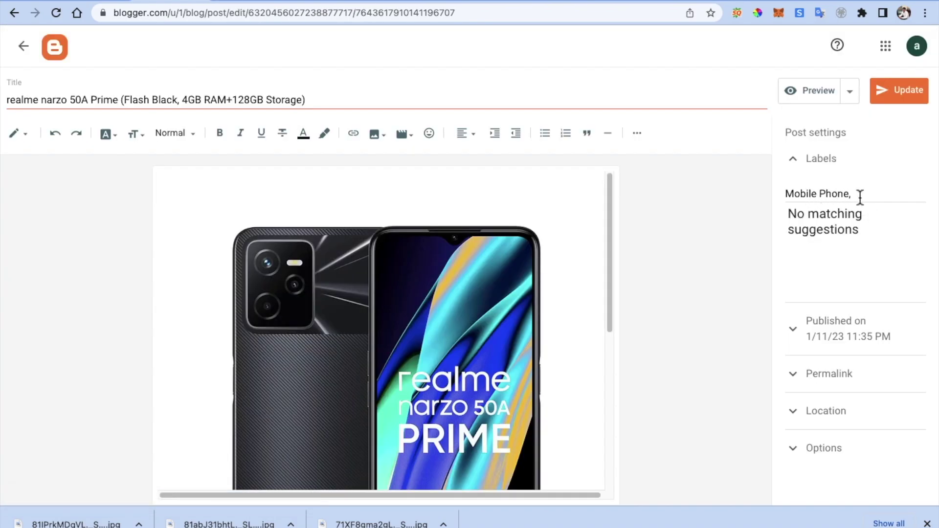
pyautogui.click(860, 196)
pyautogui.write('Shmartphone')
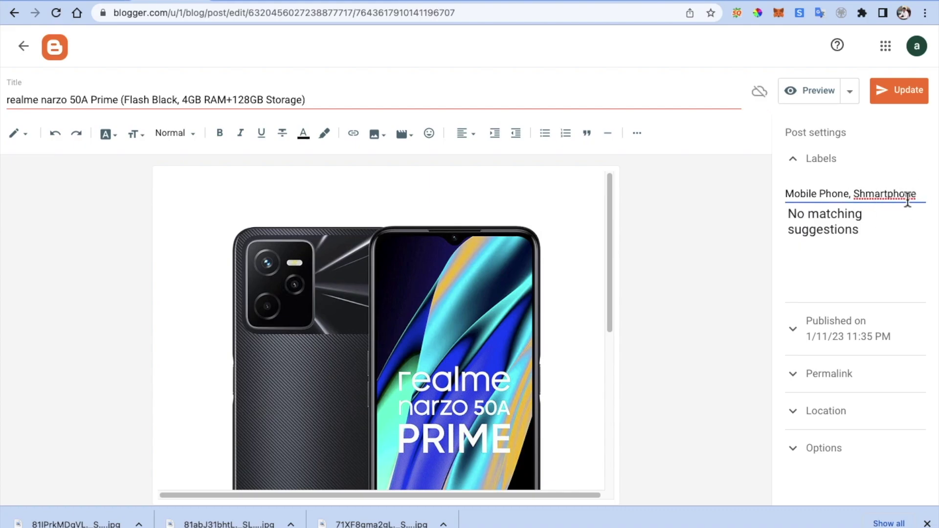
pyautogui.click(868, 195)
pyautogui.press('BackSpace')
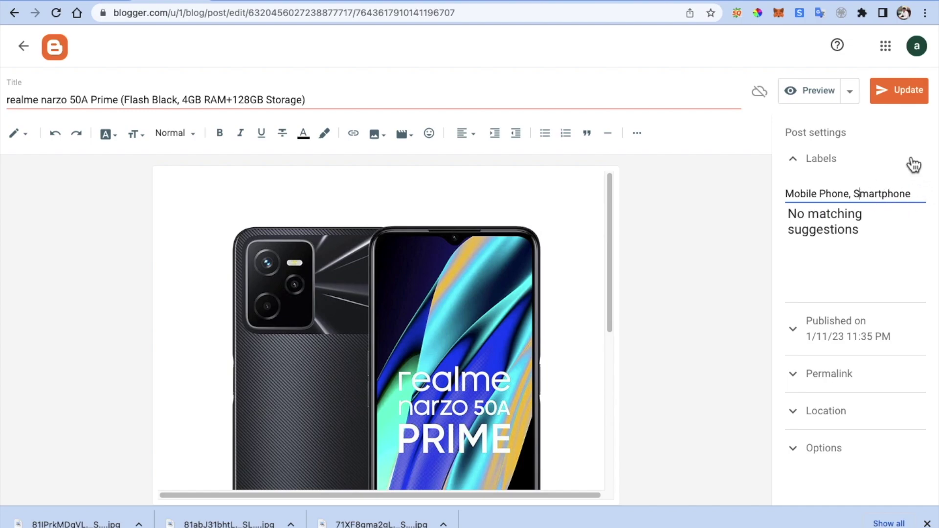
pyautogui.click(916, 193)
pyautogui.write('s')
pyautogui.click(904, 96)
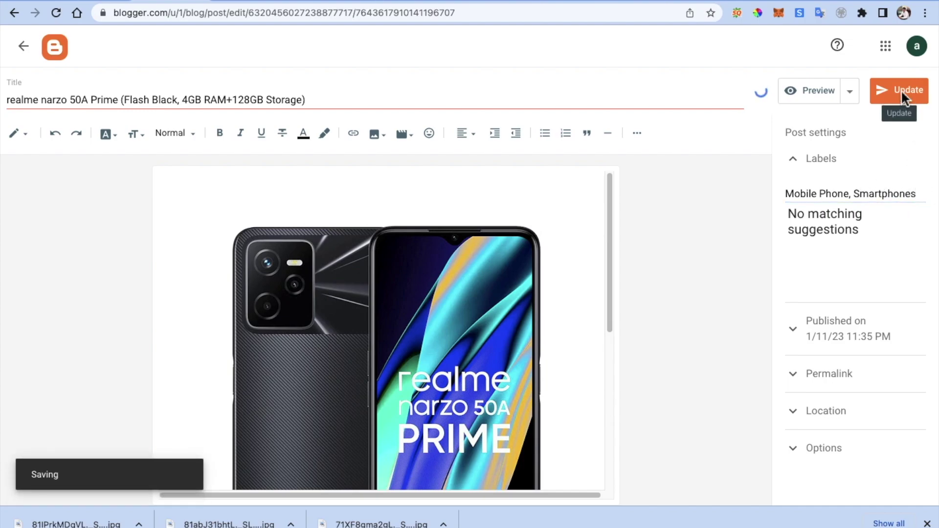
pyautogui.click(23, 48)
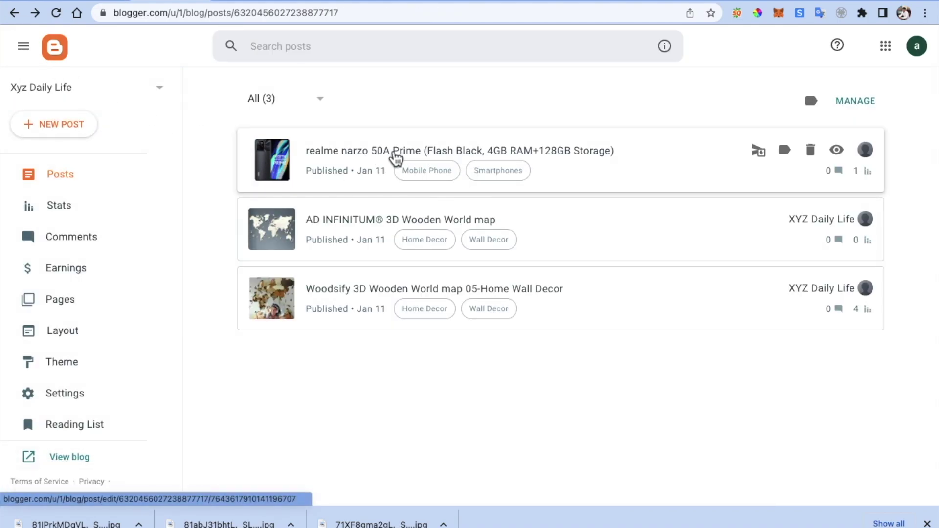
# Check the header menu on the blog's home page and open Blogger's Header Menu link list for configuration
pyautogui.click(244, 2)
pyautogui.moveTo(385, 54)
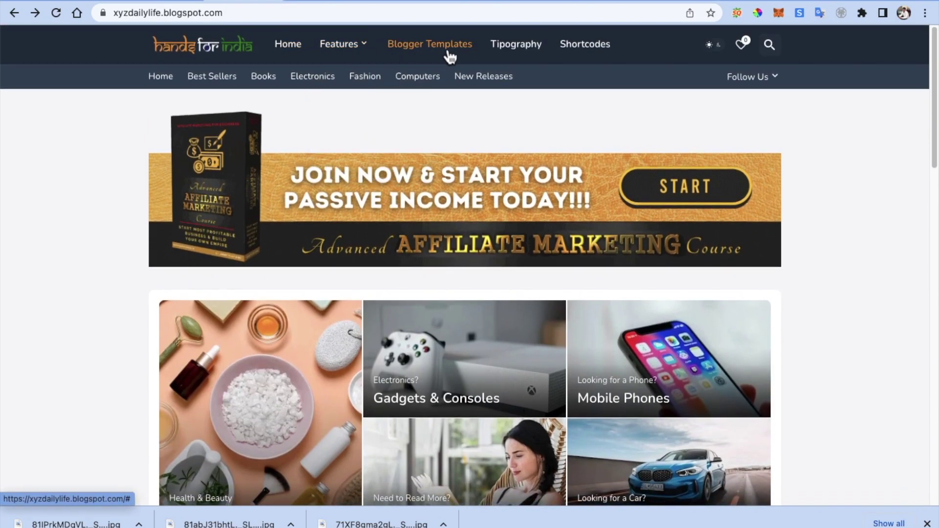
pyautogui.click(169, 3)
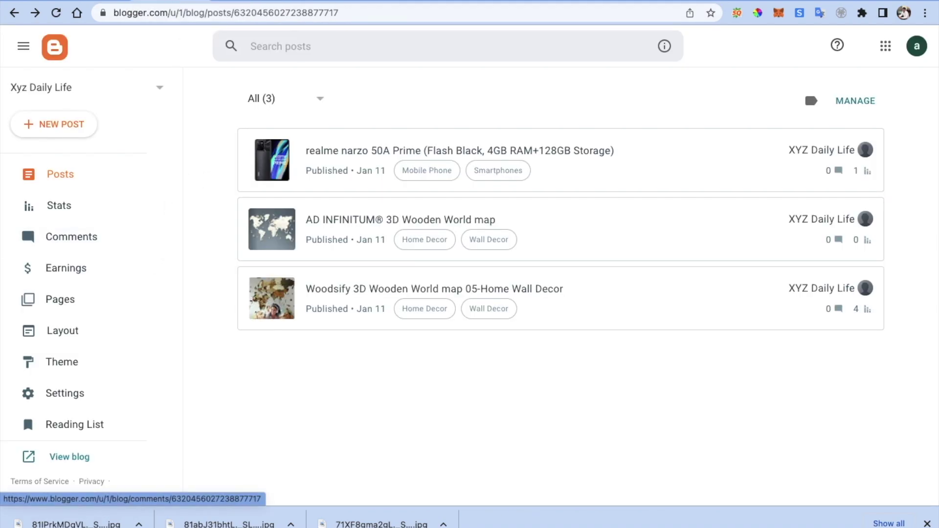
pyautogui.scroll(-1, 132, 292)
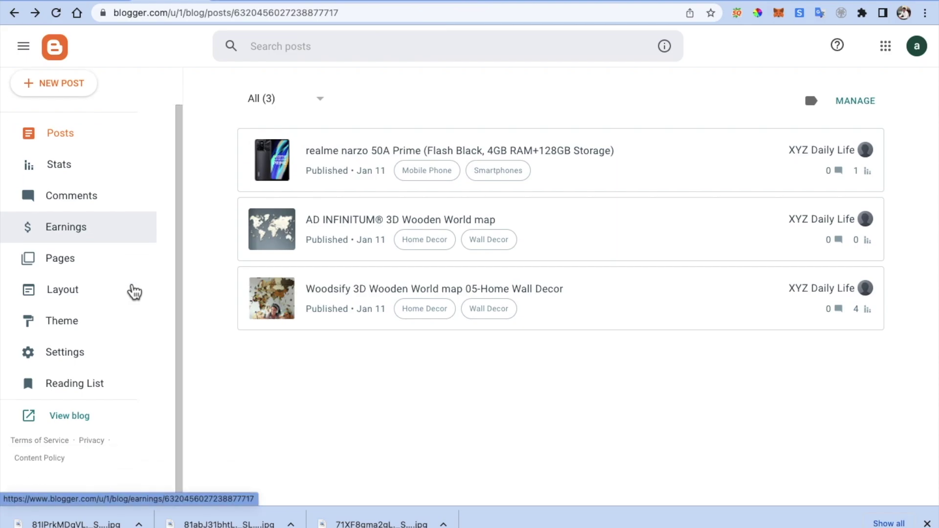
pyautogui.click(86, 294)
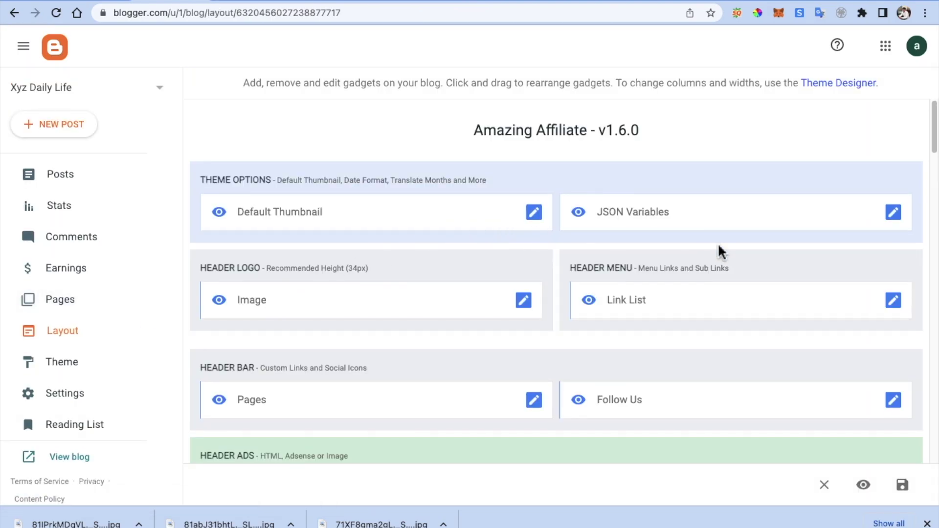
pyautogui.scroll(-1, 720, 251)
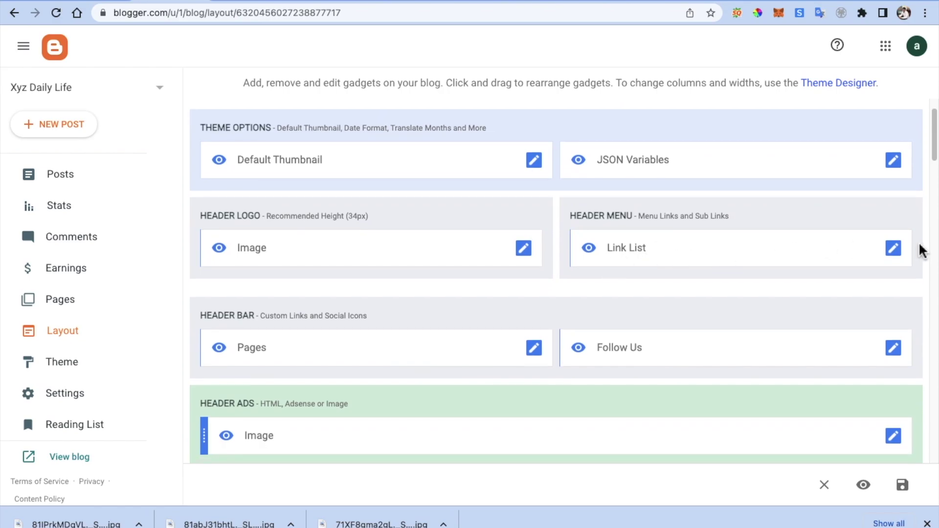
pyautogui.click(895, 256)
pyautogui.scroll(-6, 415, 300)
pyautogui.scroll(3, 415, 300)
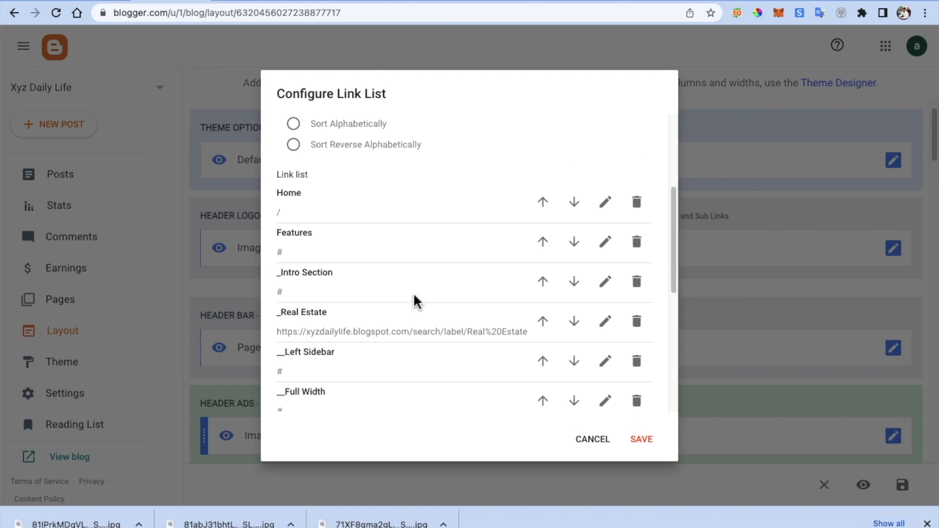
# Edit the Blogger Templates item in the header menu's link list and change its site name to Smart Phones
pyautogui.scroll(-6, 345, 269)
pyautogui.click(364, 281)
pyautogui.moveTo(363, 281); pyautogui.dragTo(274, 274)
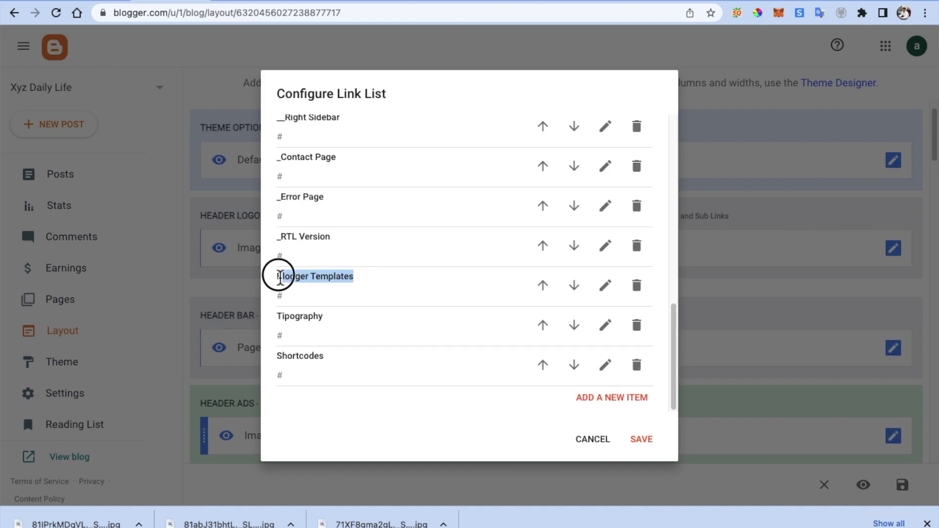
pyautogui.click(605, 285)
pyautogui.tripleClick(312, 301)
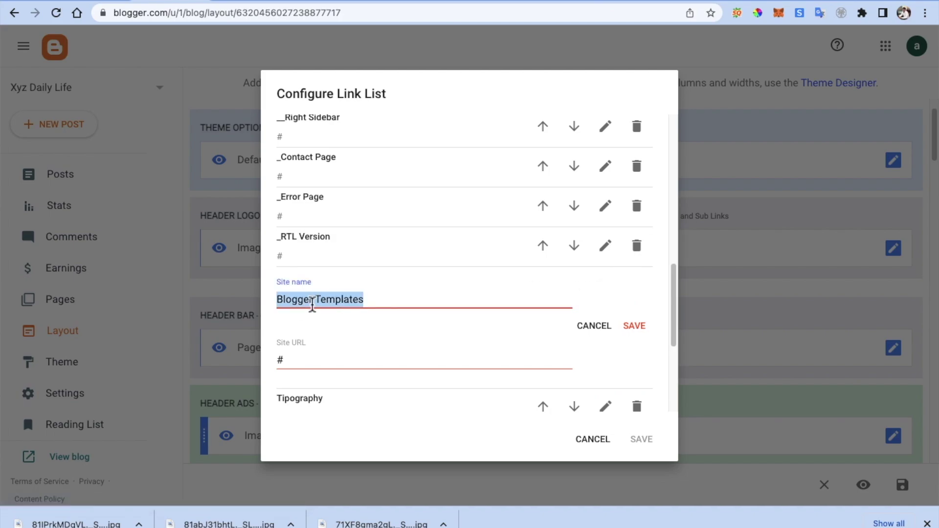
pyautogui.write('Smart Phones')
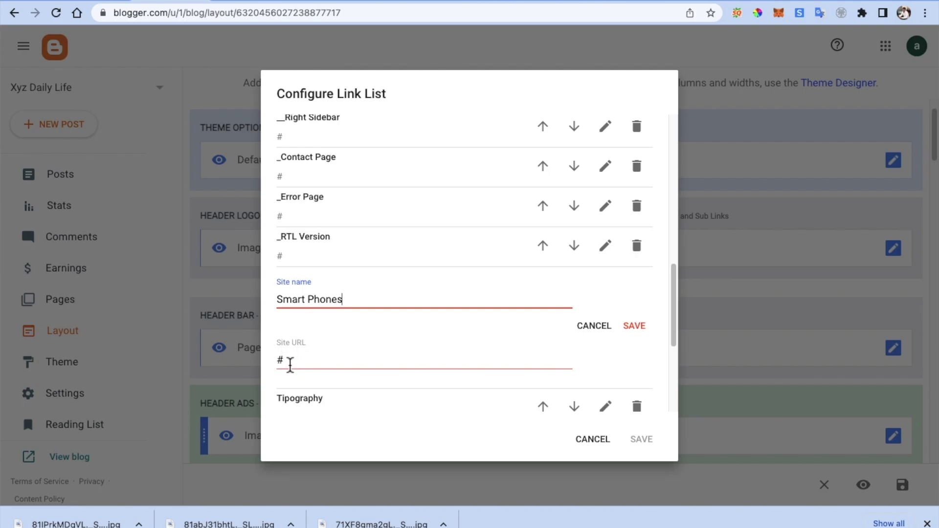
# Switch to the blog, open the realme narzo 50A Prime post and copy the link address of its Smartphones label
pyautogui.click(241, 1)
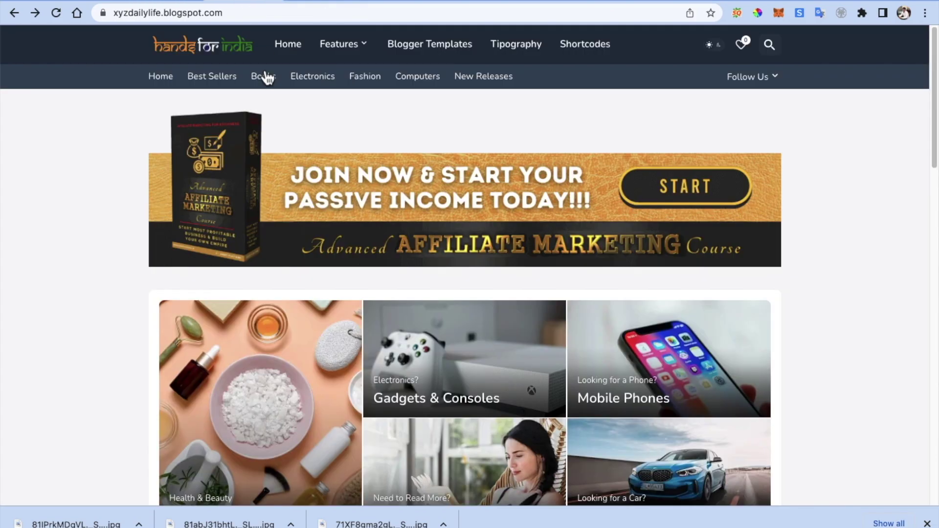
pyautogui.scroll(-10, 279, 186)
pyautogui.scroll(-8, 279, 186)
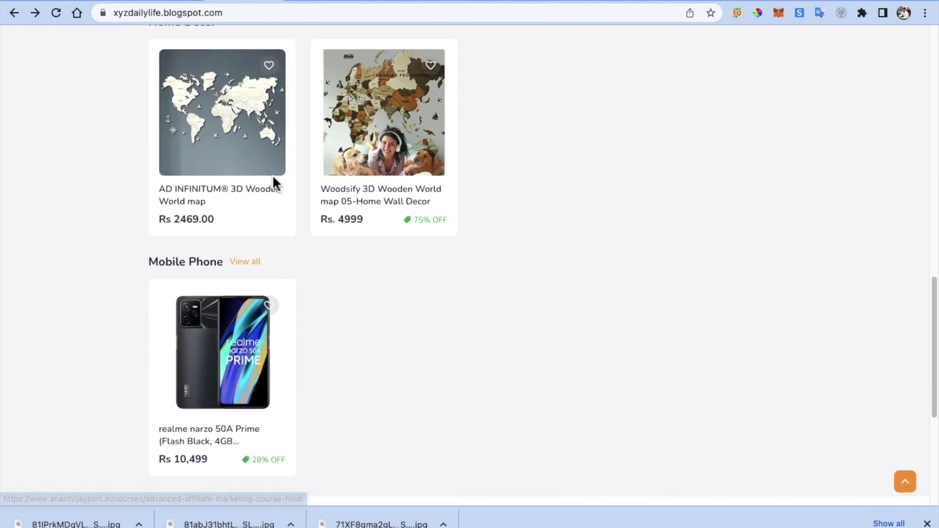
pyautogui.click(218, 136)
pyautogui.scroll(-10, 215, 132)
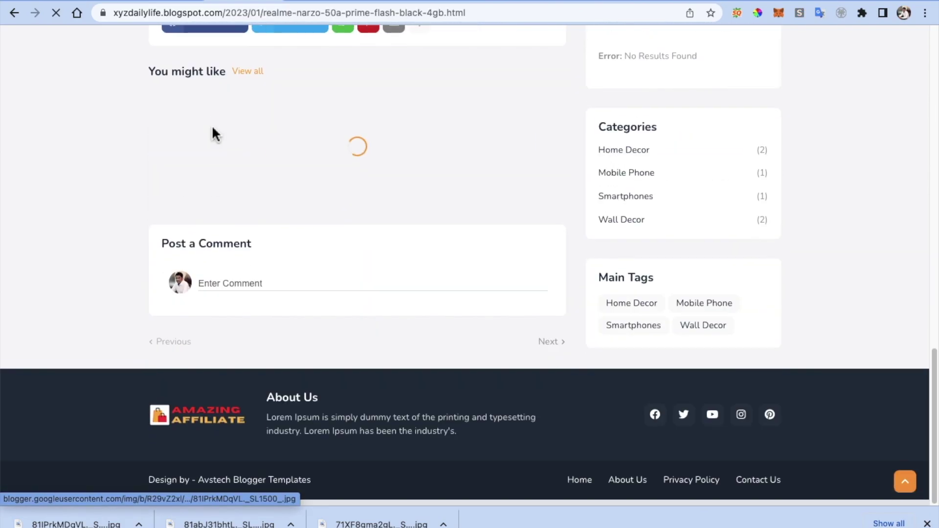
pyautogui.scroll(4, 213, 128)
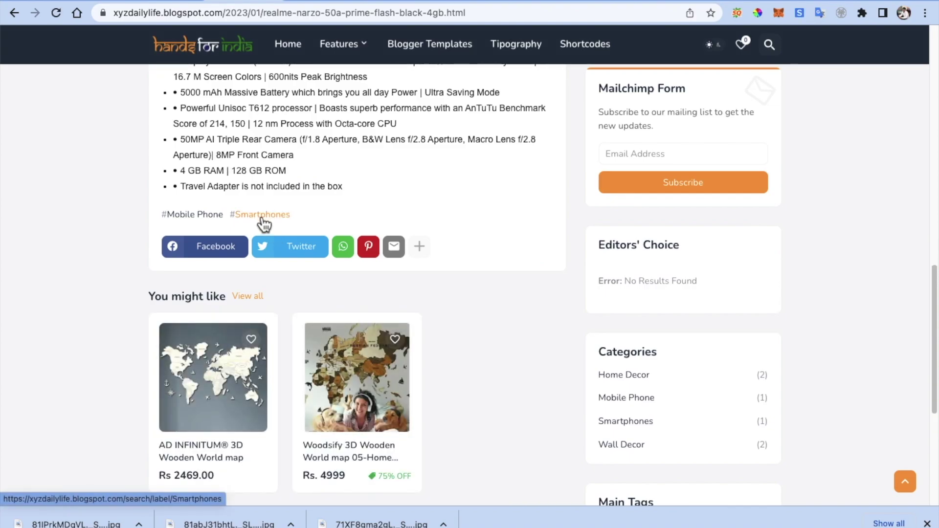
pyautogui.rightClick(258, 213)
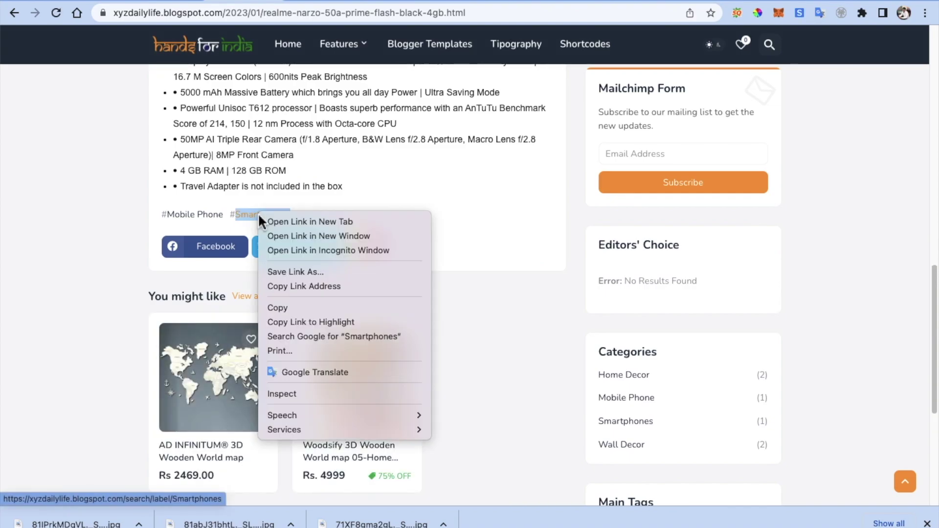
pyautogui.click(293, 286)
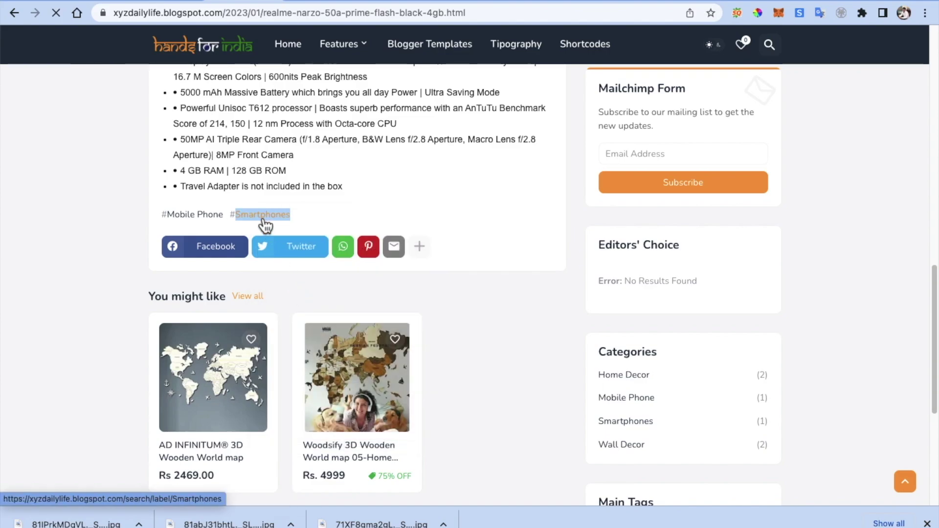
# Open the Smartphones label page from the post and copy the page's URL
pyautogui.click(265, 218)
pyautogui.click(281, 20)
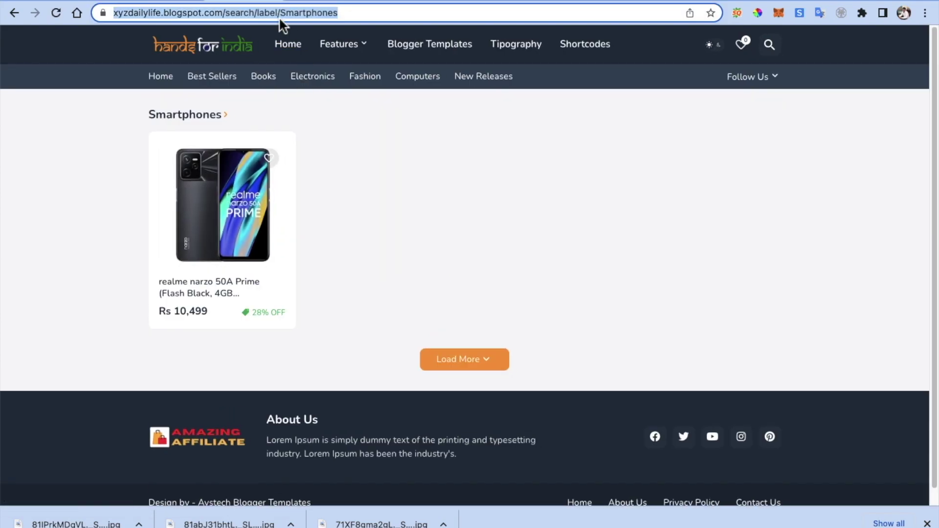
pyautogui.rightClick(275, 16)
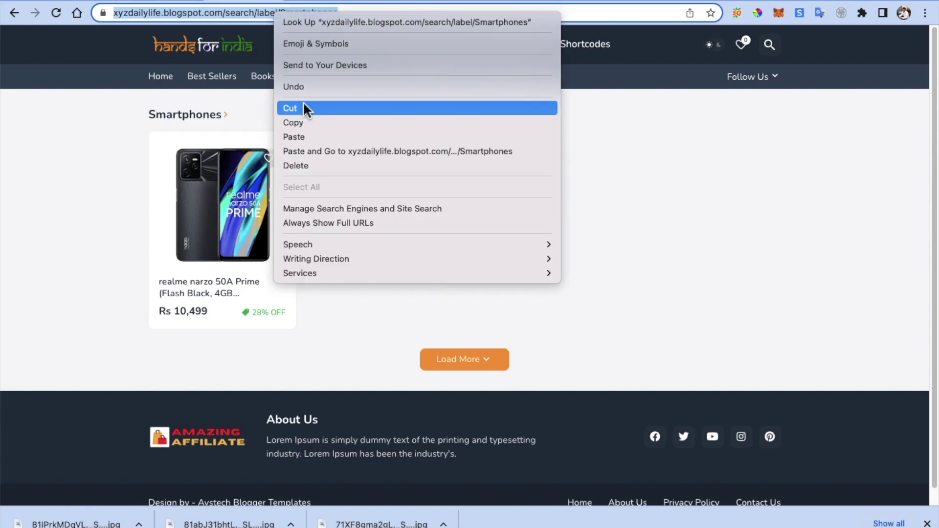
pyautogui.click(307, 121)
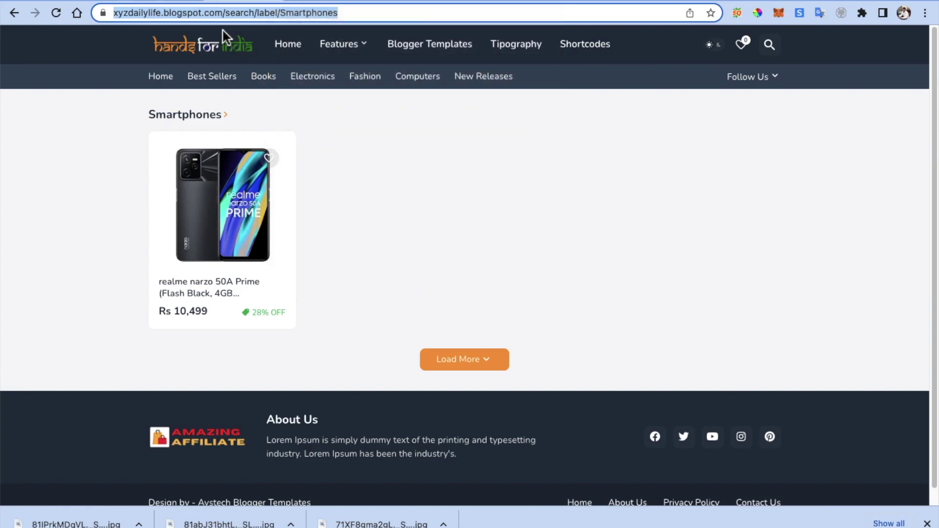
pyautogui.click(181, 2)
pyautogui.click(302, 359)
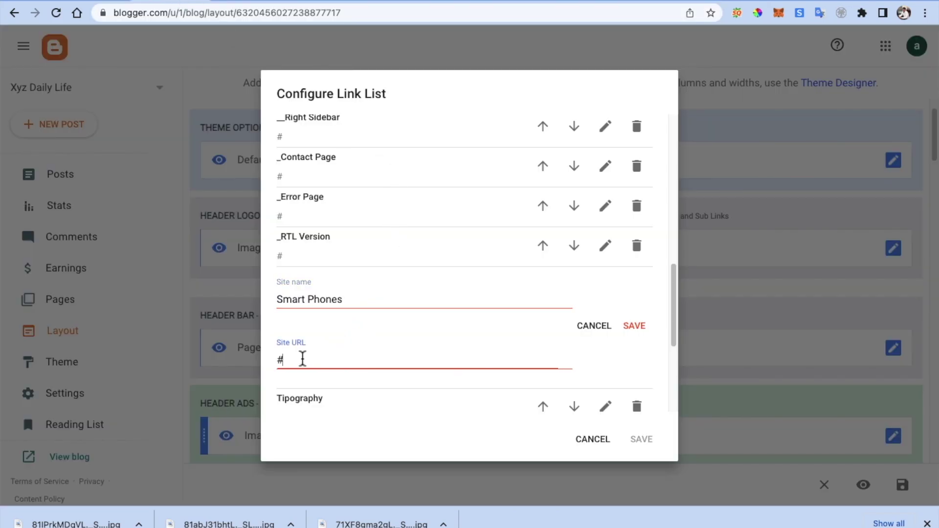
pyautogui.hotkey('ctrl', 'v')
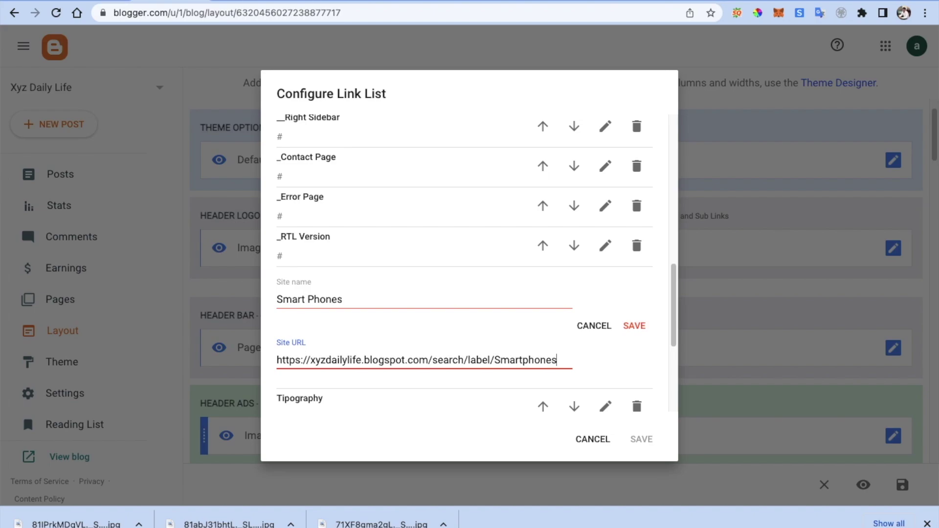
pyautogui.click(634, 326)
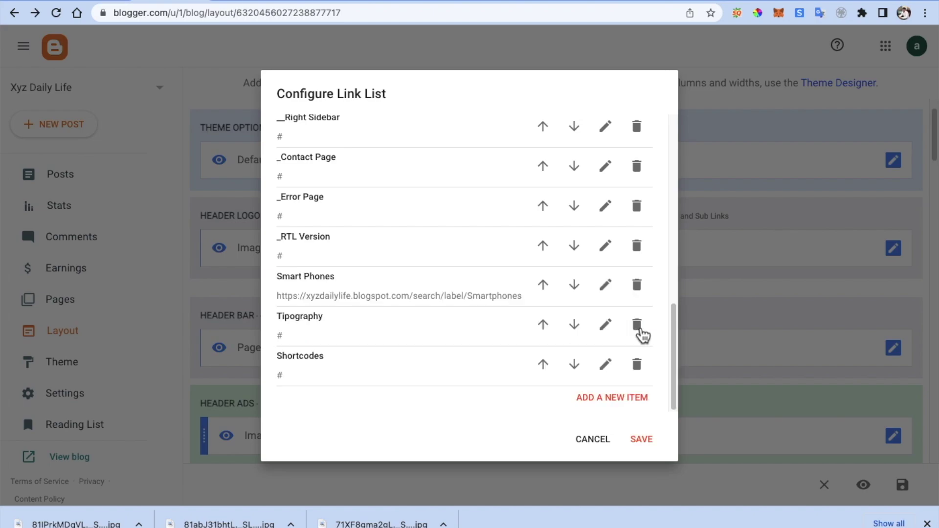
pyautogui.click(645, 441)
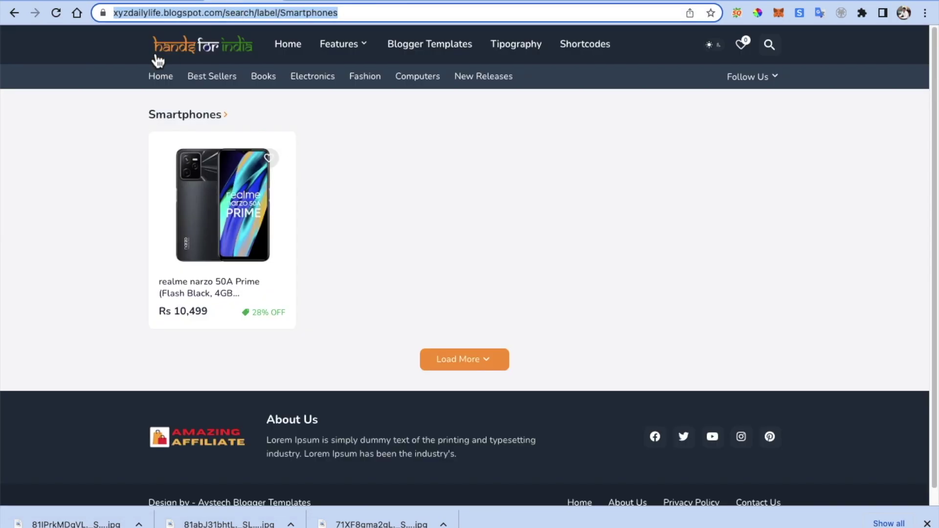
# Reload the Smartphones label page to check the header menu, and open the realme narzo 50A Prime post from it
pyautogui.click(55, 13)
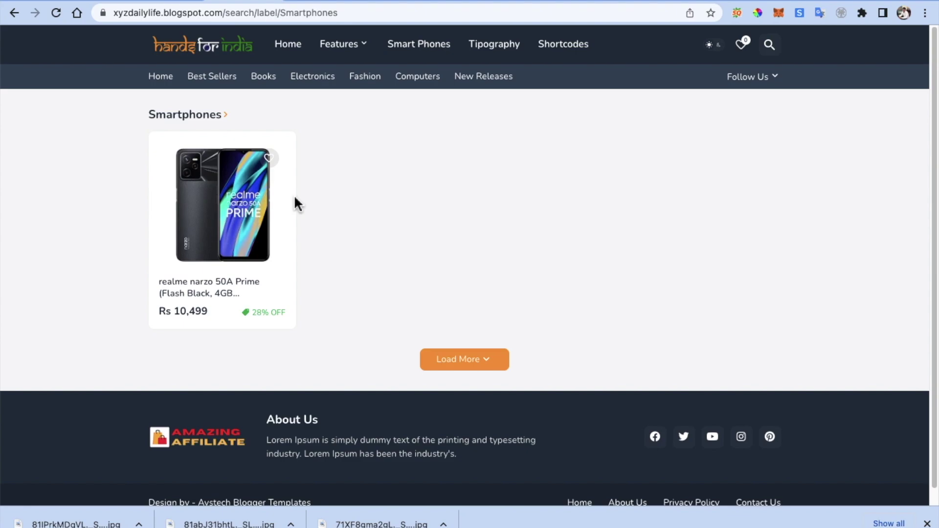
pyautogui.click(214, 219)
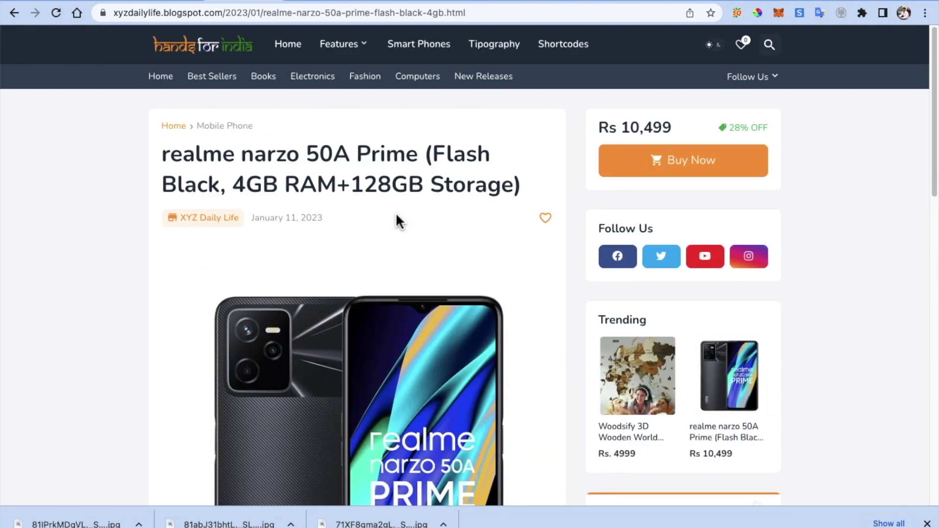
pyautogui.scroll(-15, 396, 213)
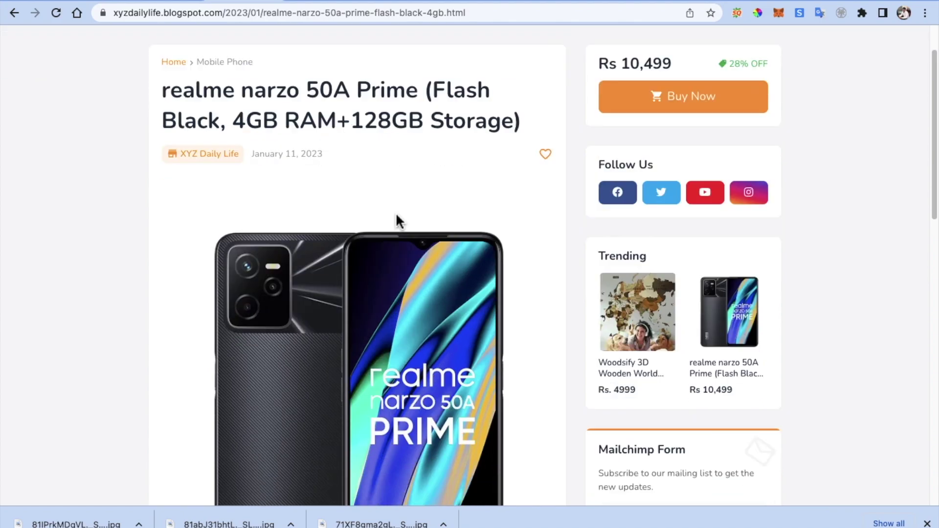
pyautogui.scroll(14, 395, 213)
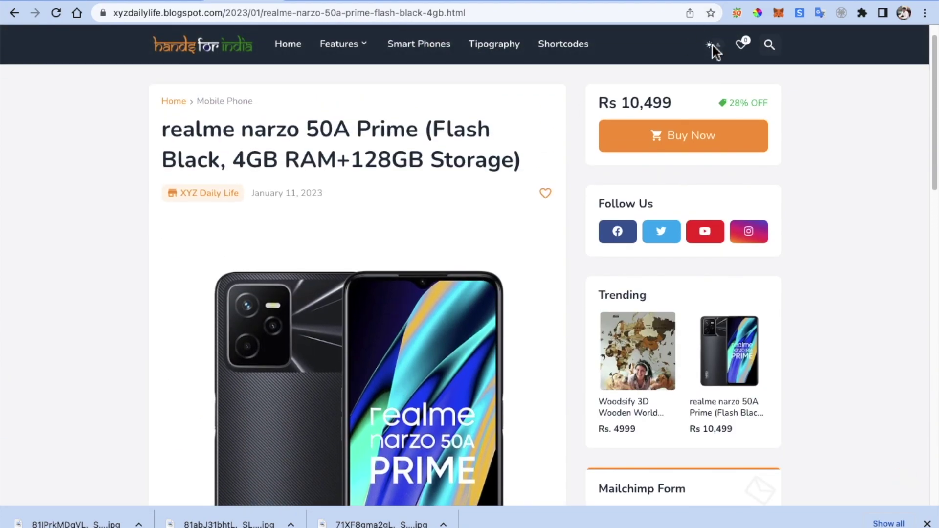
# Try out the blog header's dark mode switch, wishlist and search box, and return the page to light mode
pyautogui.click(712, 46)
pyautogui.scroll(1, 693, 55)
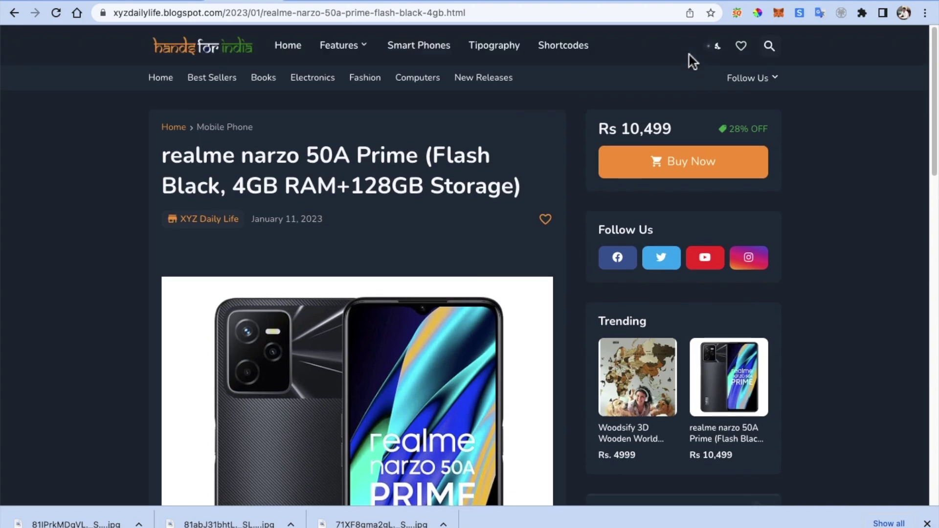
pyautogui.click(714, 49)
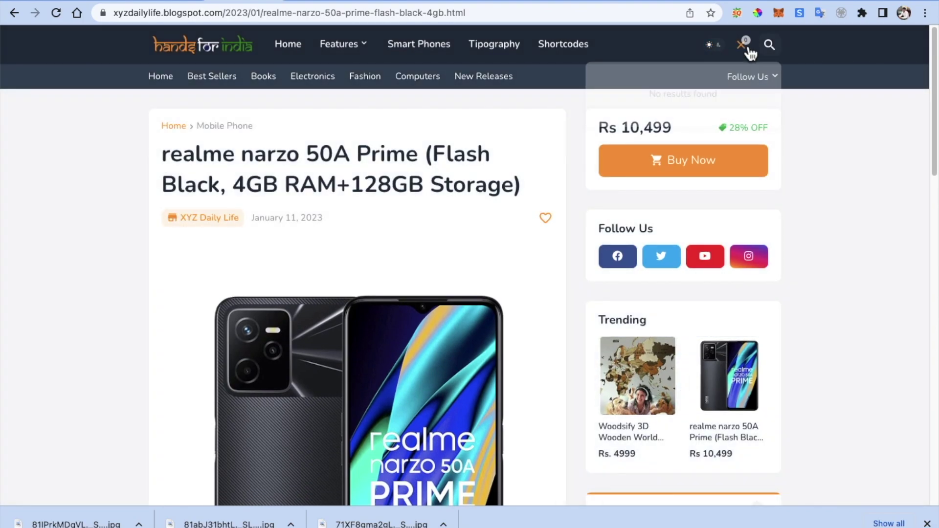
pyautogui.click(750, 52)
pyautogui.click(769, 44)
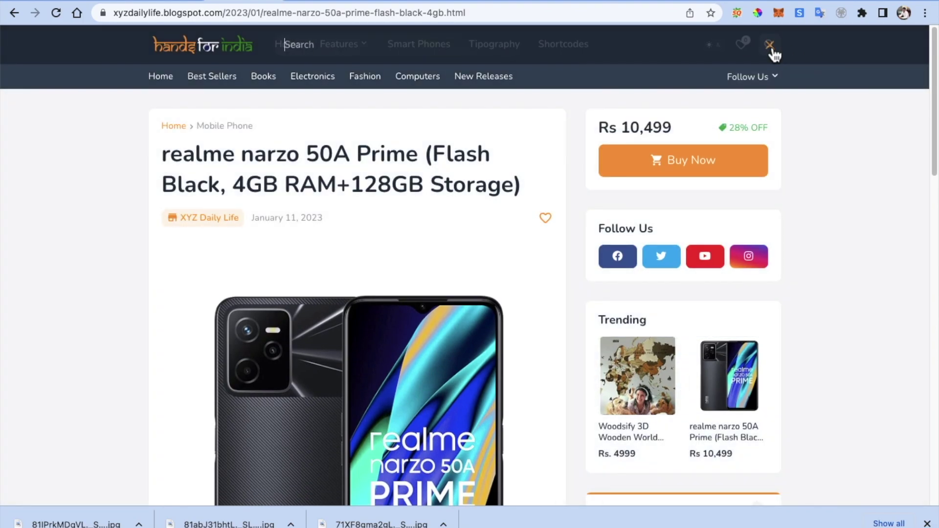
pyautogui.click(769, 45)
# Examine the post's labels, share options and related products, and the sidebar's Categories and Main Tags
pyautogui.scroll(-20, 505, 113)
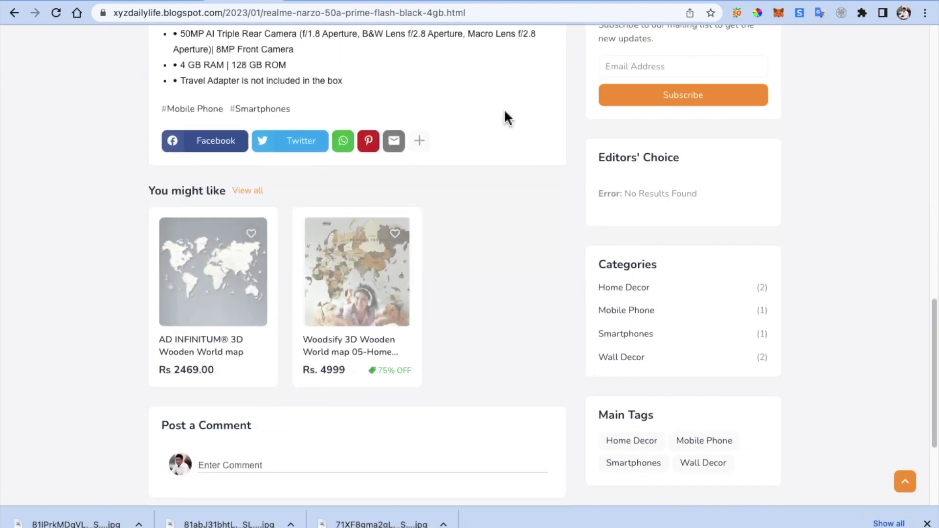
pyautogui.scroll(5, 504, 113)
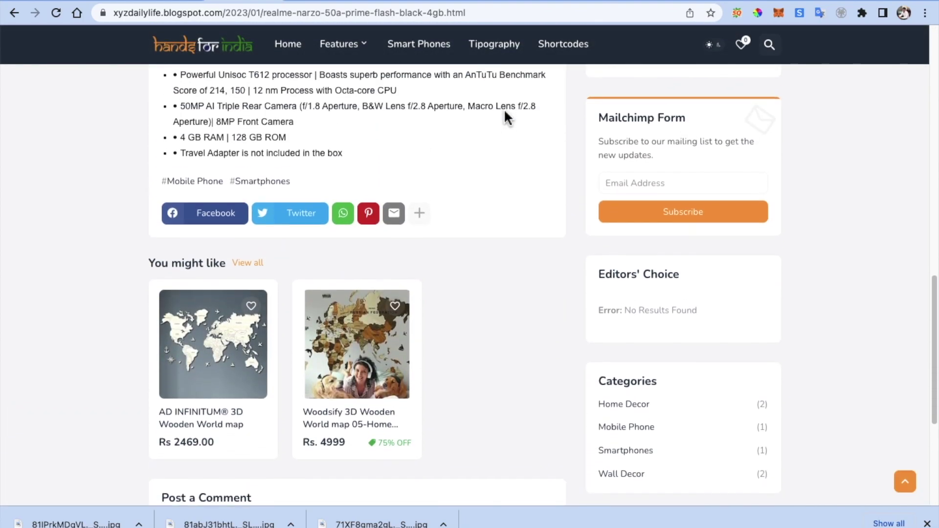
pyautogui.scroll(-6, 514, 119)
pyautogui.scroll(5, 635, 169)
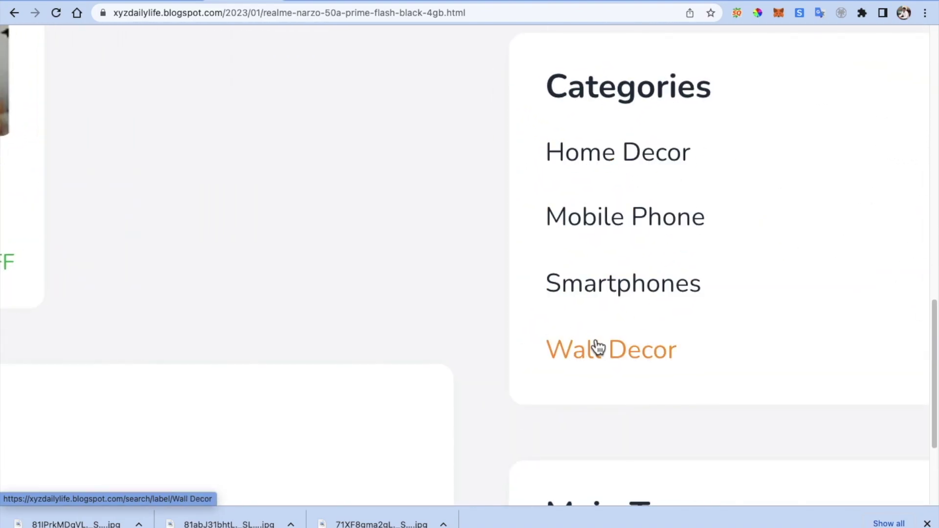
pyautogui.scroll(-5, 598, 347)
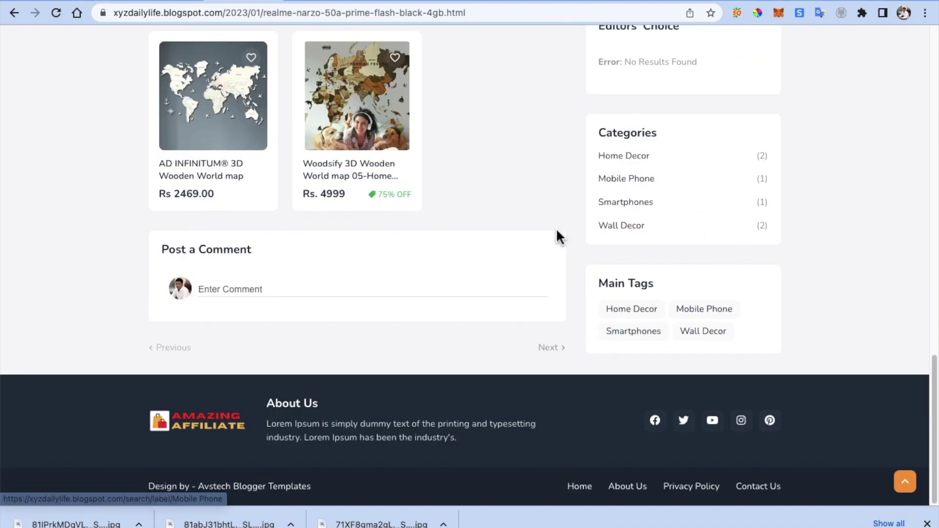
pyautogui.scroll(15, 557, 237)
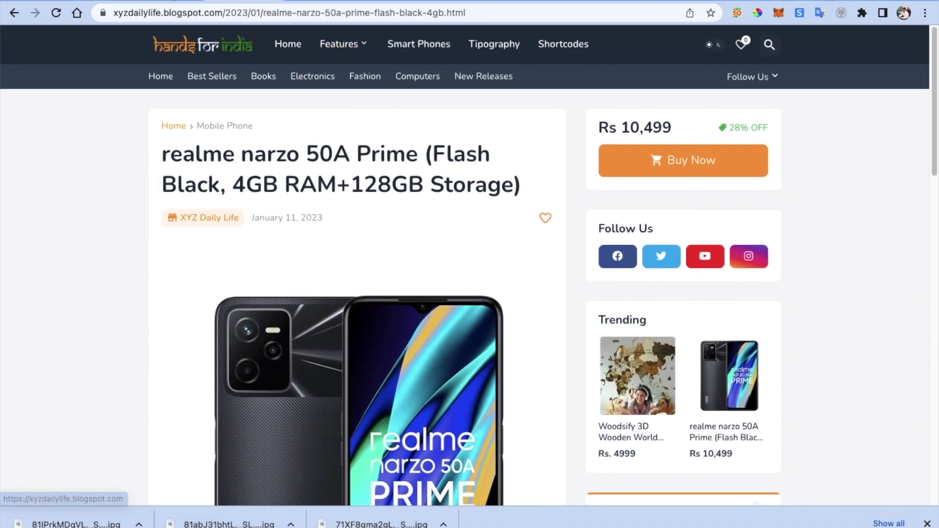
# Switch to Blogger's Layout page and look through the intro section and sidebar gadgets, including Categories and Main Tags
pyautogui.click(177, 1)
pyautogui.scroll(-10, 682, 289)
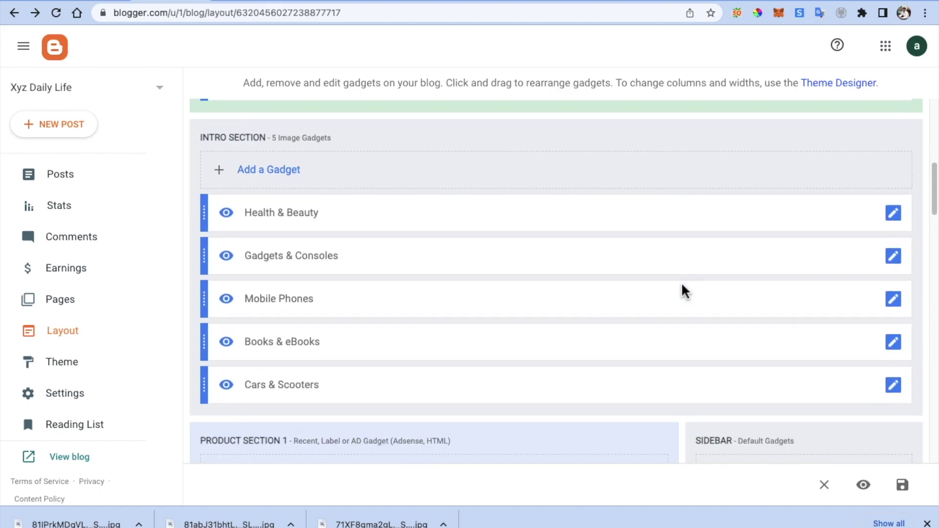
pyautogui.scroll(-2, 685, 288)
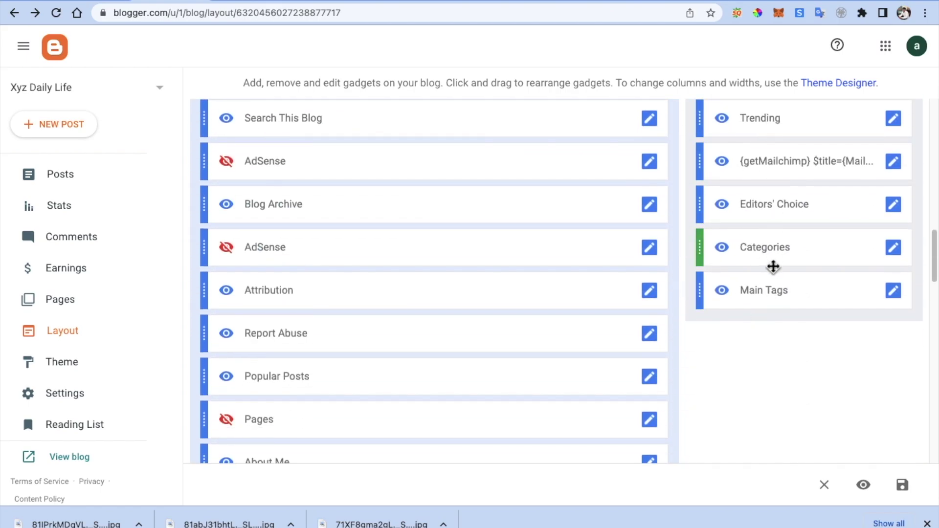
# Return to the blog's home page and review its banner, category tiles, product sections and footer
pyautogui.click(368, 2)
pyautogui.click(205, 55)
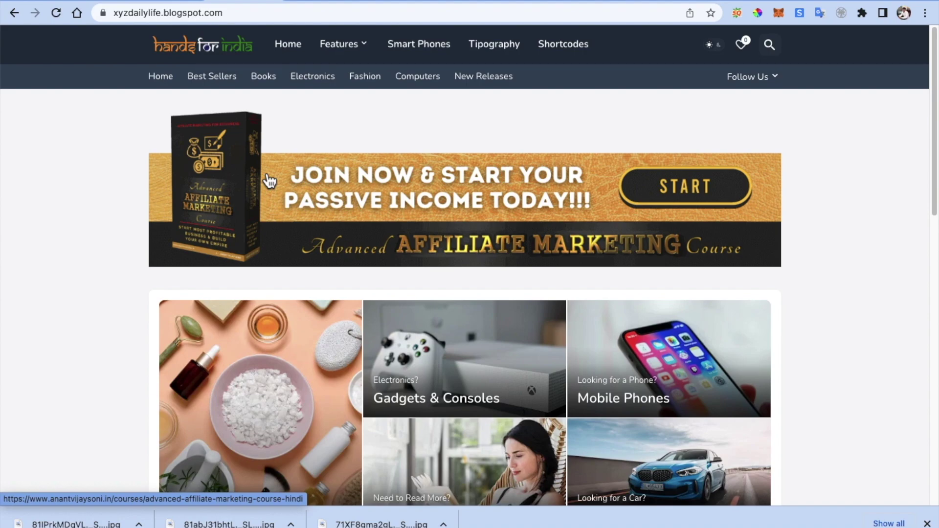
pyautogui.scroll(-12, 350, 222)
pyautogui.scroll(-1, 349, 222)
pyautogui.scroll(-9, 352, 225)
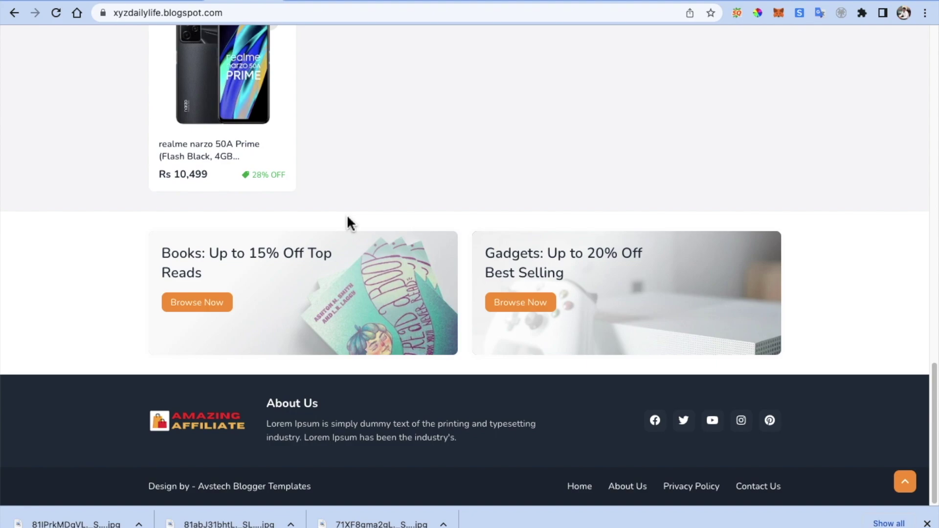
pyautogui.scroll(20, 347, 223)
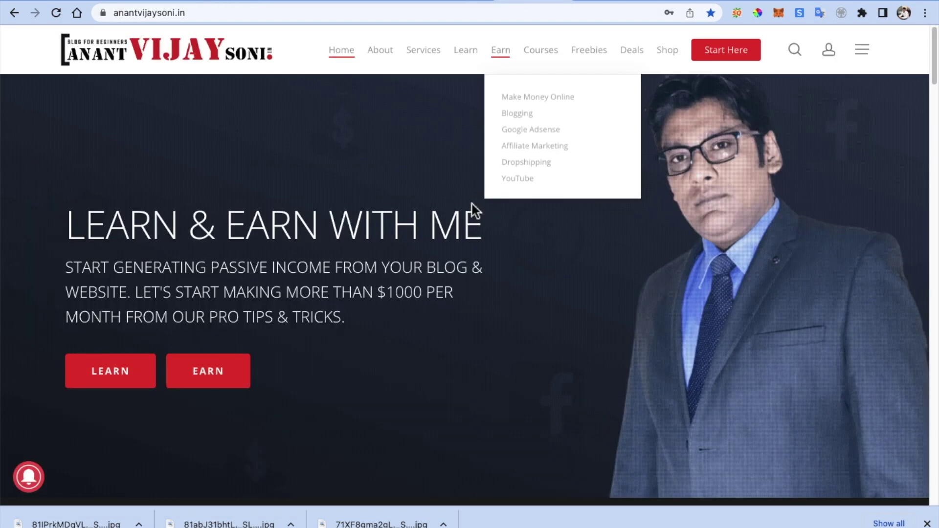
# Open the Advanced Blogger Course page from the course website's list of courses
pyautogui.moveTo(547, 55)
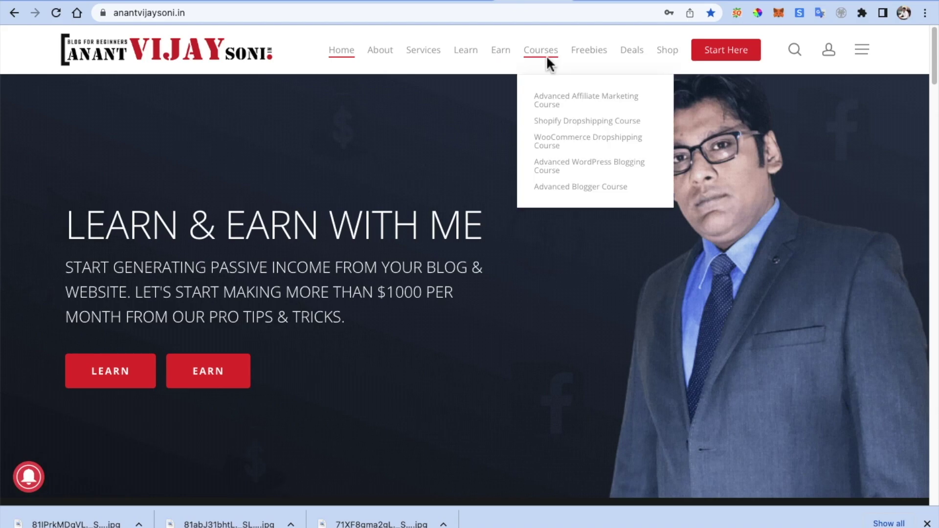
pyautogui.click(558, 189)
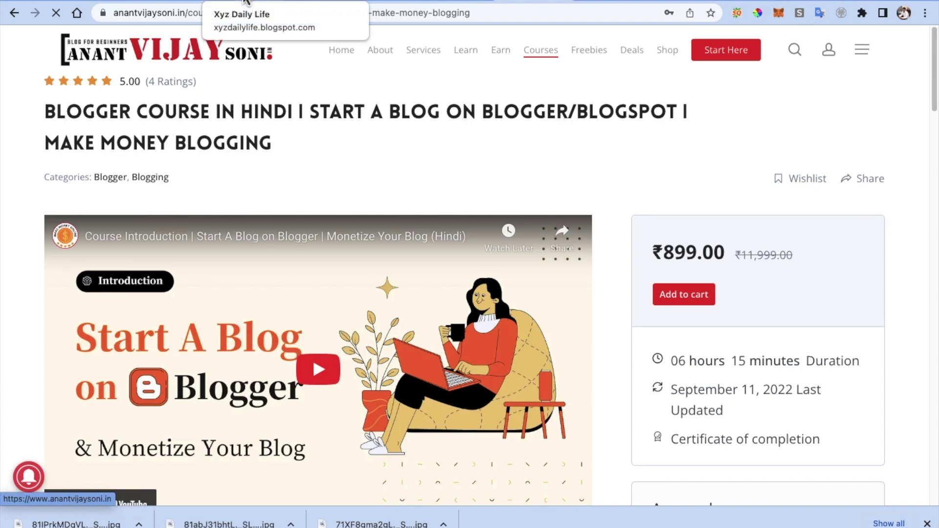
# Switch to Finder and open Documentation Amazing Affiliate Blogger Template.pdf from the template folder in the browser
pyautogui.moveTo(597, 521)
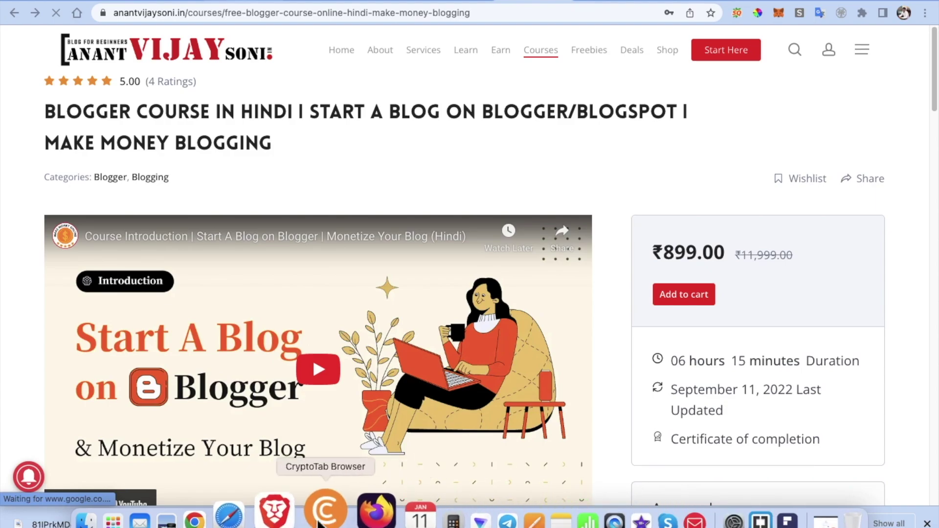
pyautogui.click(86, 521)
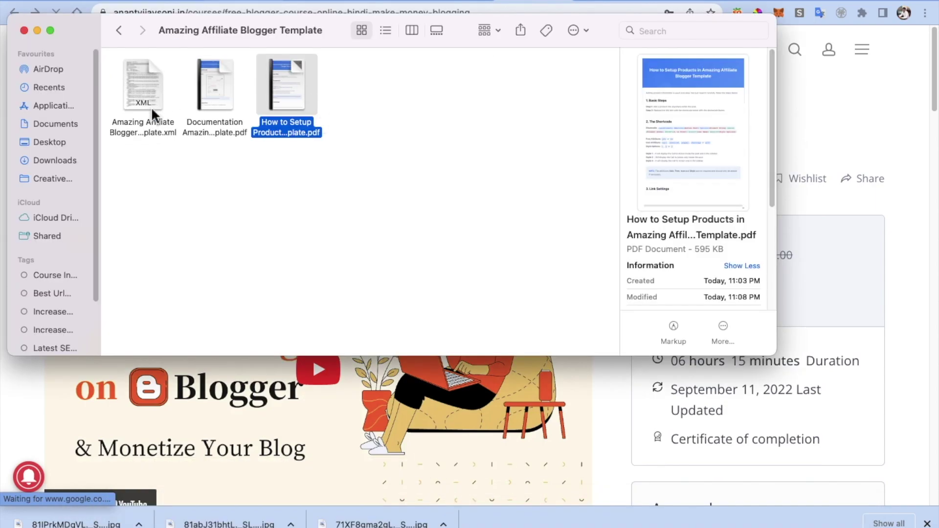
pyautogui.click(346, 156)
pyautogui.moveTo(341, 151); pyautogui.dragTo(182, 120)
pyautogui.click(350, 117)
pyautogui.moveTo(288, 94)
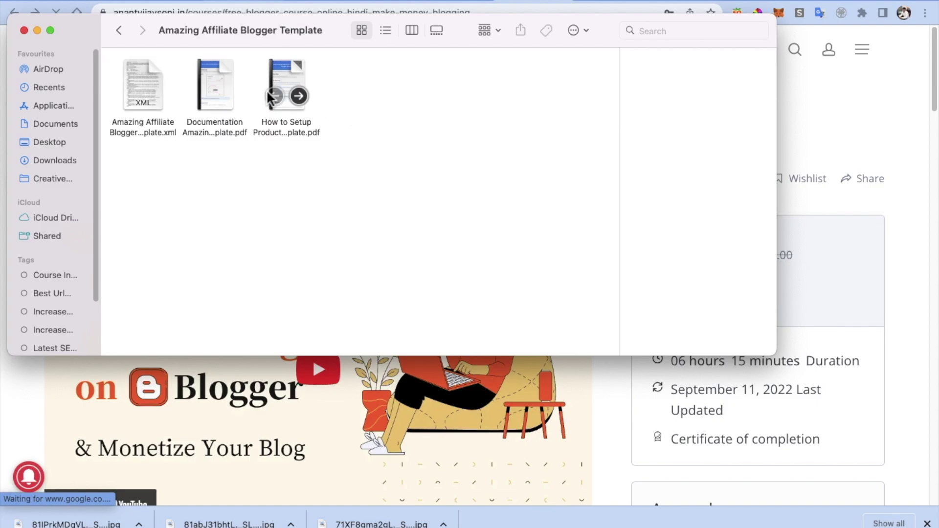
pyautogui.moveTo(214, 83); pyautogui.dragTo(605, 2)
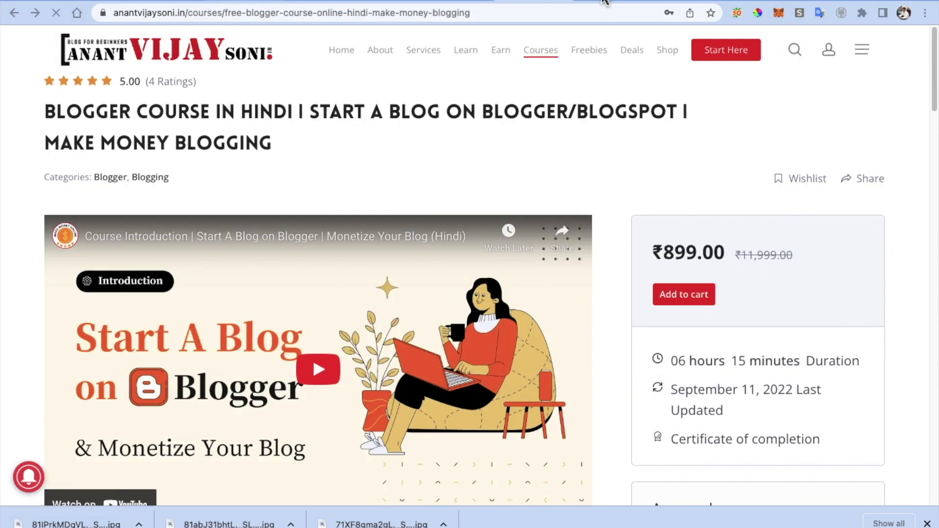
# Select Amazing Affiliate Blogger Template.xml in Finder, and switch back to the browser to browse the template's documentation PDF
pyautogui.press('super+Tab')
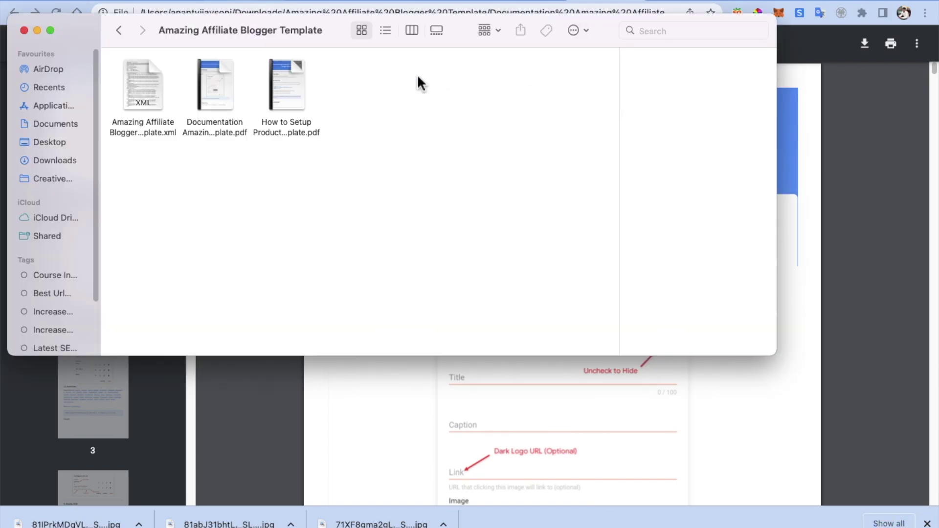
pyautogui.click(141, 101)
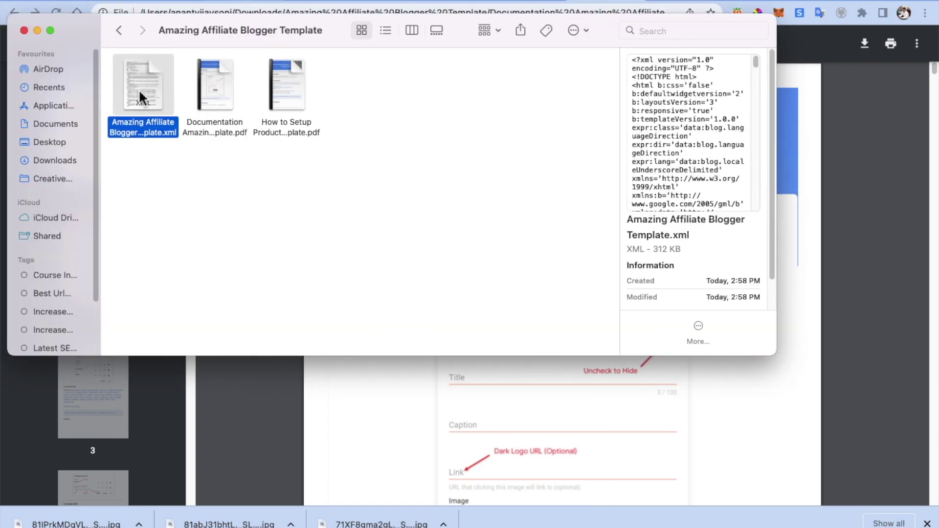
pyautogui.press('super+Tab')
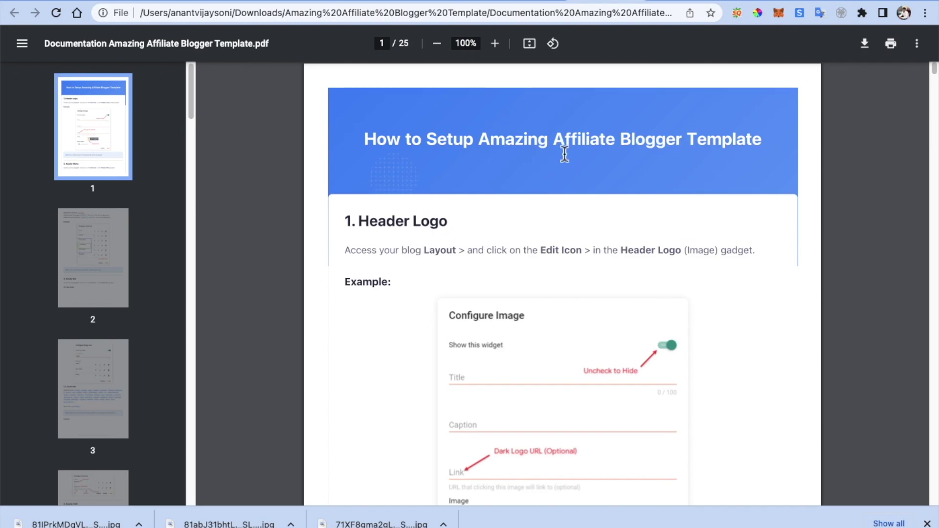
pyautogui.scroll(-20, 565, 154)
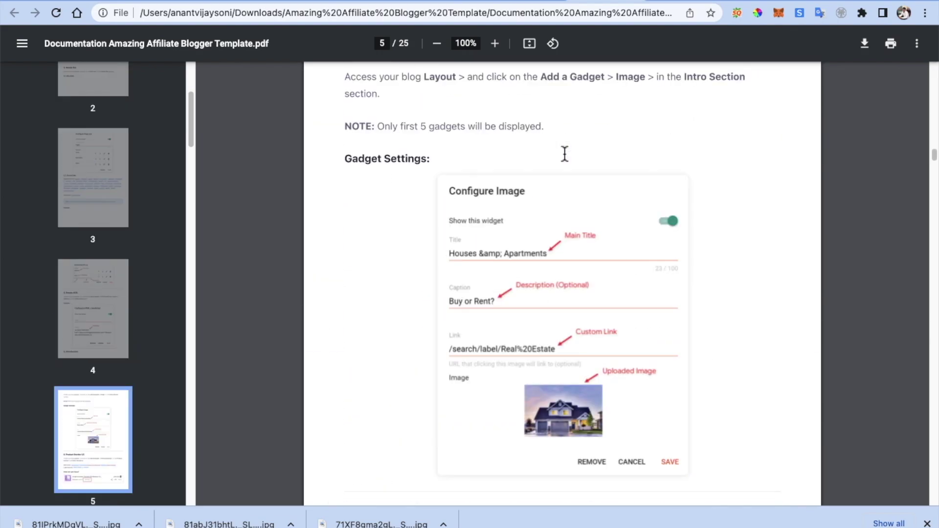
pyautogui.scroll(-20, 565, 154)
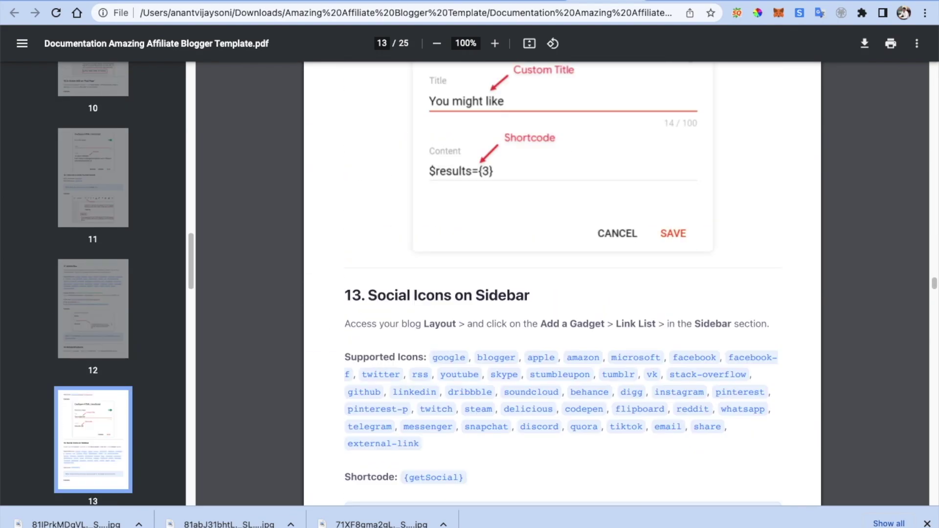
# Read through How to Setup Products in Amazing Affiliate Blogger Template.pdf, examining its shortcode attributes and Common Examples section
pyautogui.hotkey('ctrl', 'Tab')
pyautogui.scroll(15, 524, 191)
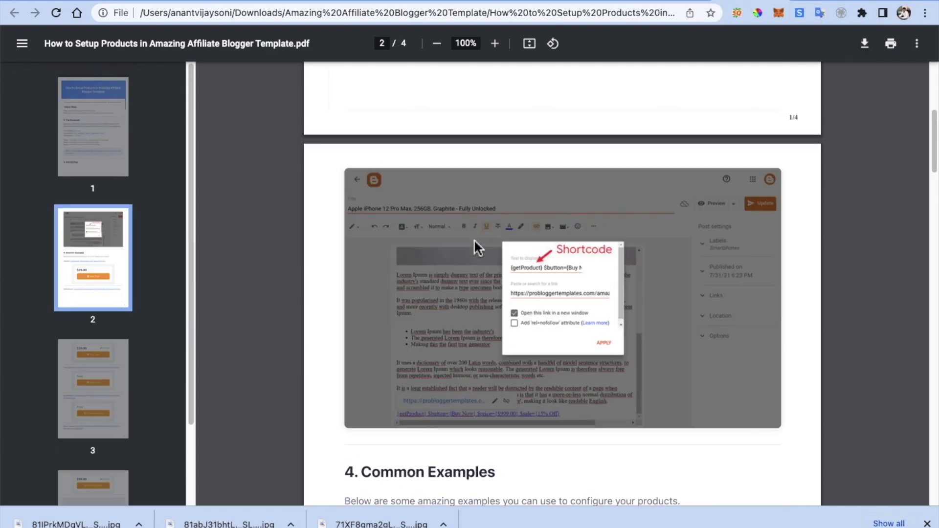
pyautogui.scroll(-20, 475, 242)
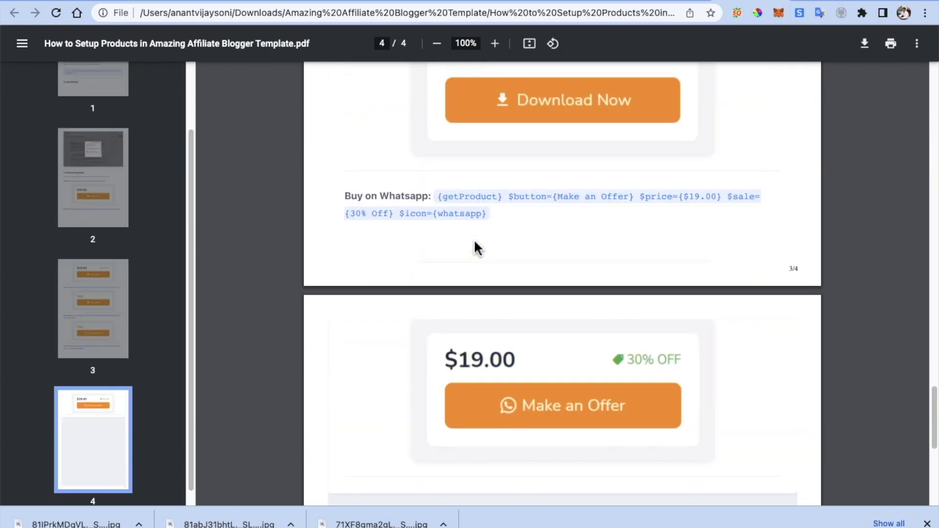
pyautogui.press('Home')
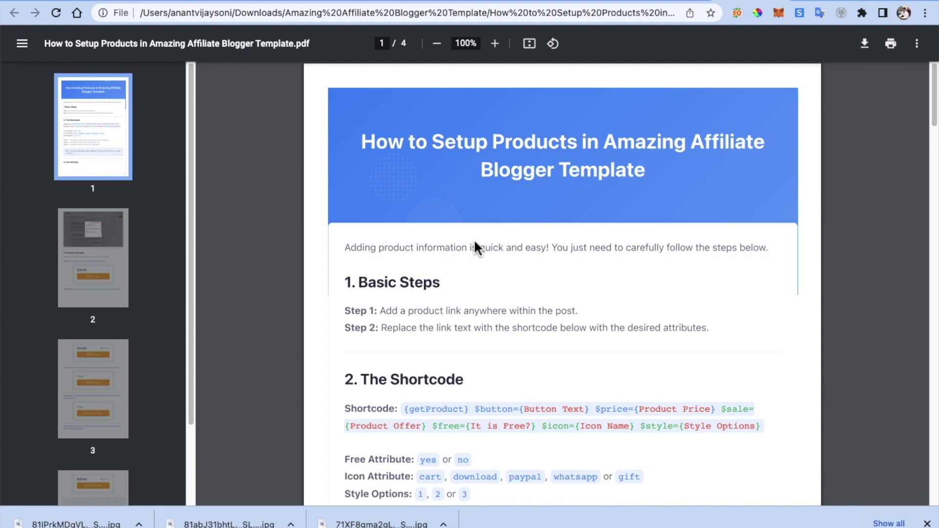
pyautogui.scroll(-5, 474, 239)
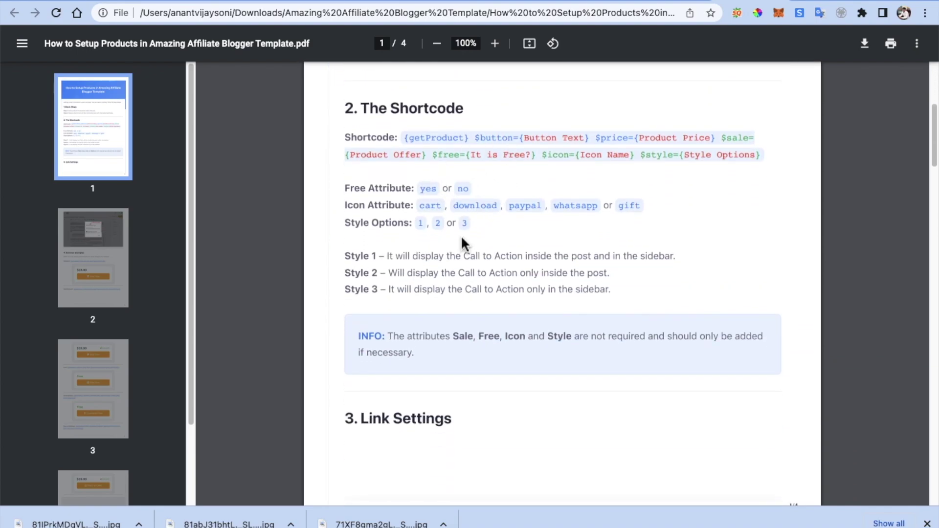
pyautogui.scroll(-12, 462, 237)
pyautogui.scroll(-2, 462, 243)
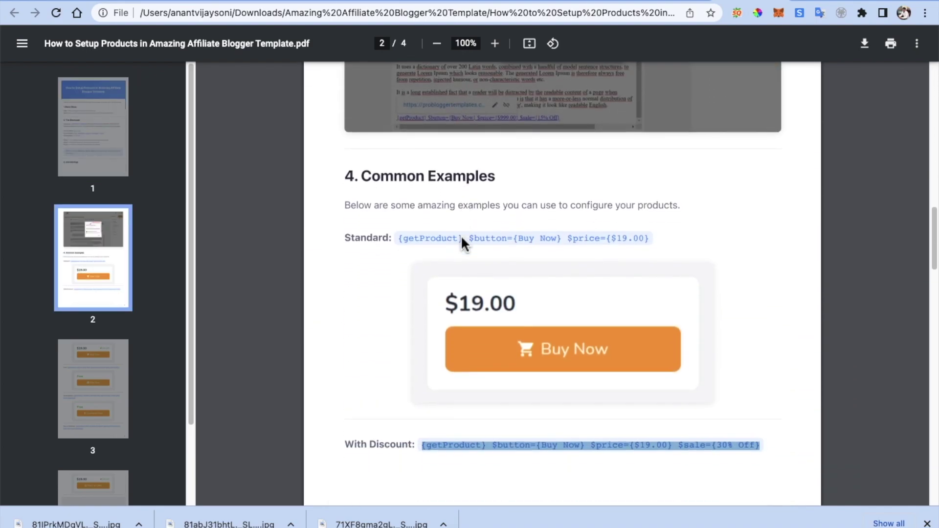
pyautogui.scroll(-1, 470, 240)
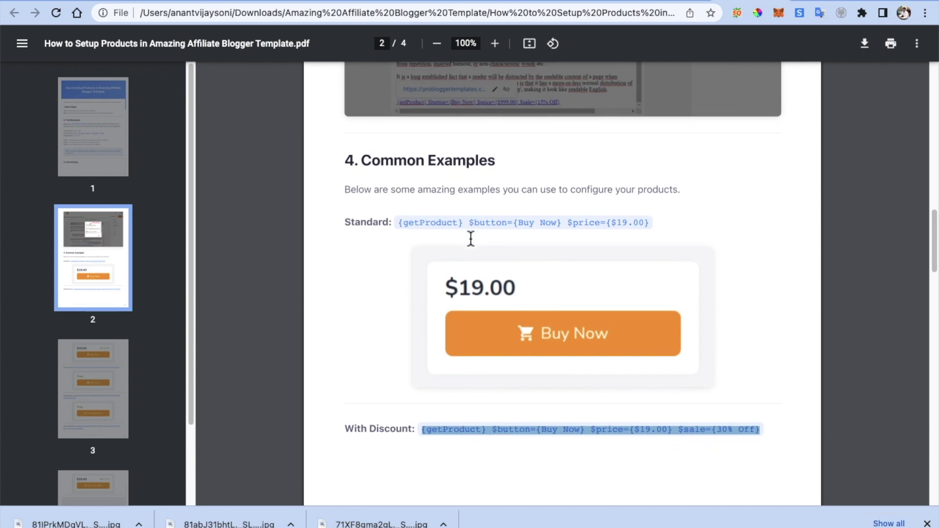
pyautogui.moveTo(367, 155); pyautogui.dragTo(494, 156)
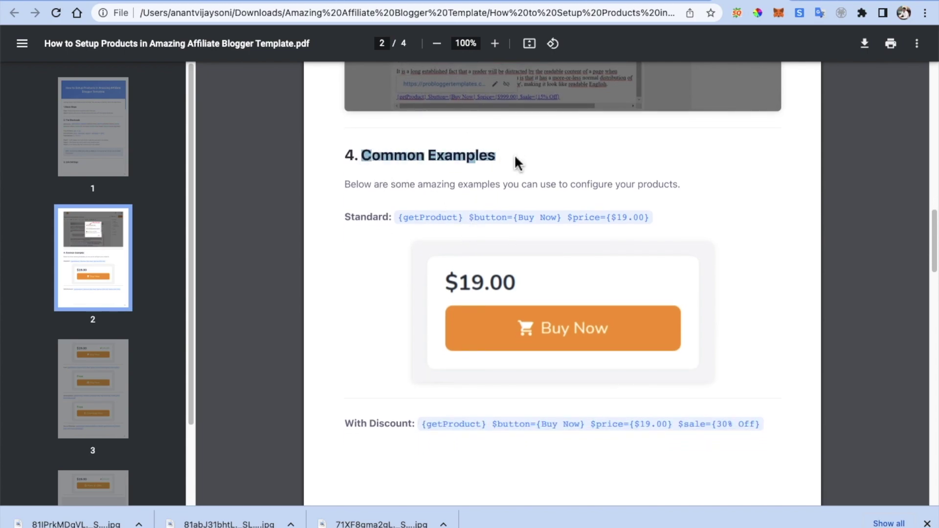